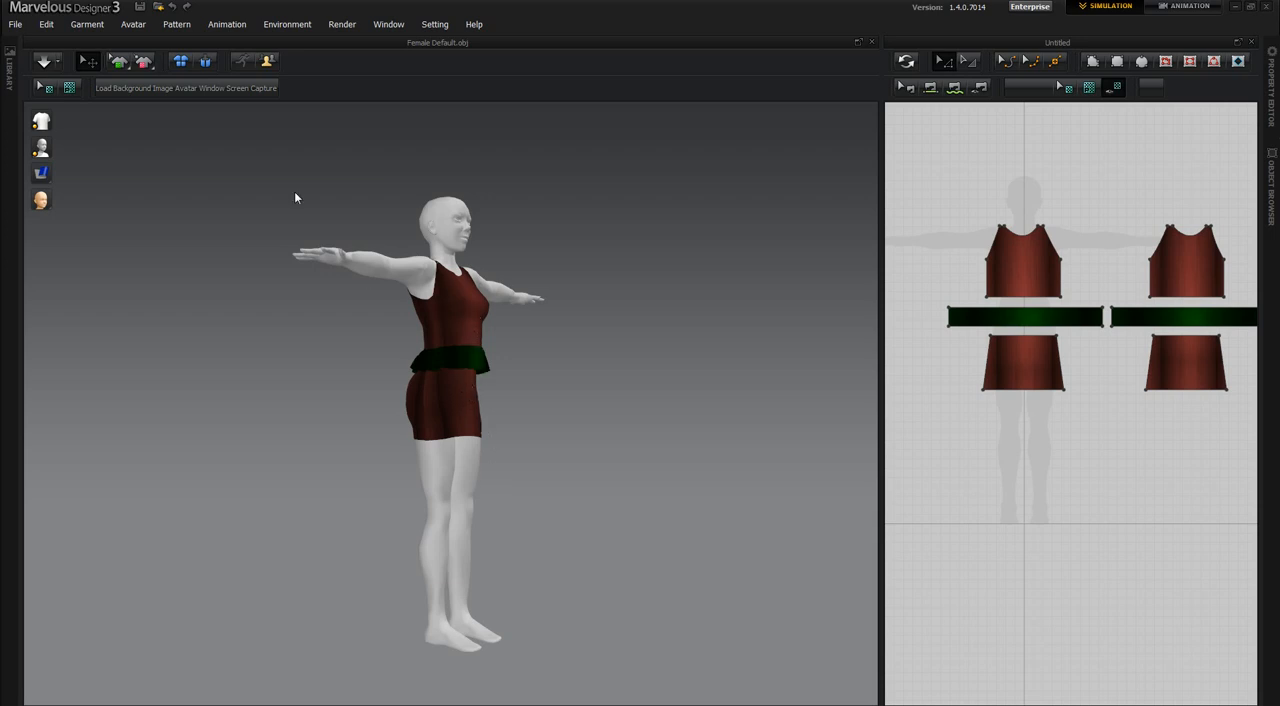
Start an OBJ export of the fitted garment, saving it as outfit Fitted in the Tris to quads Project folder.
{"action": "left_click", "coordinate": [16, 25]}
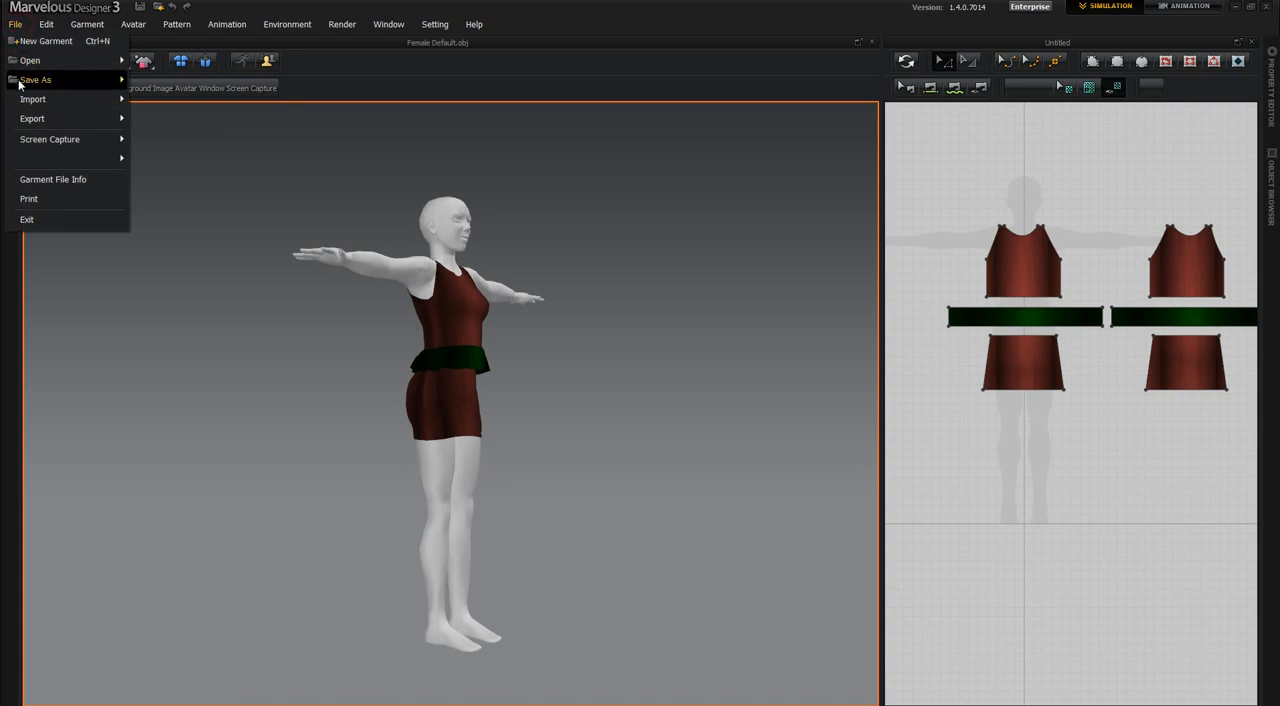
{"action": "mouse_move", "coordinate": [46, 122]}
{"action": "left_click", "coordinate": [178, 121]}
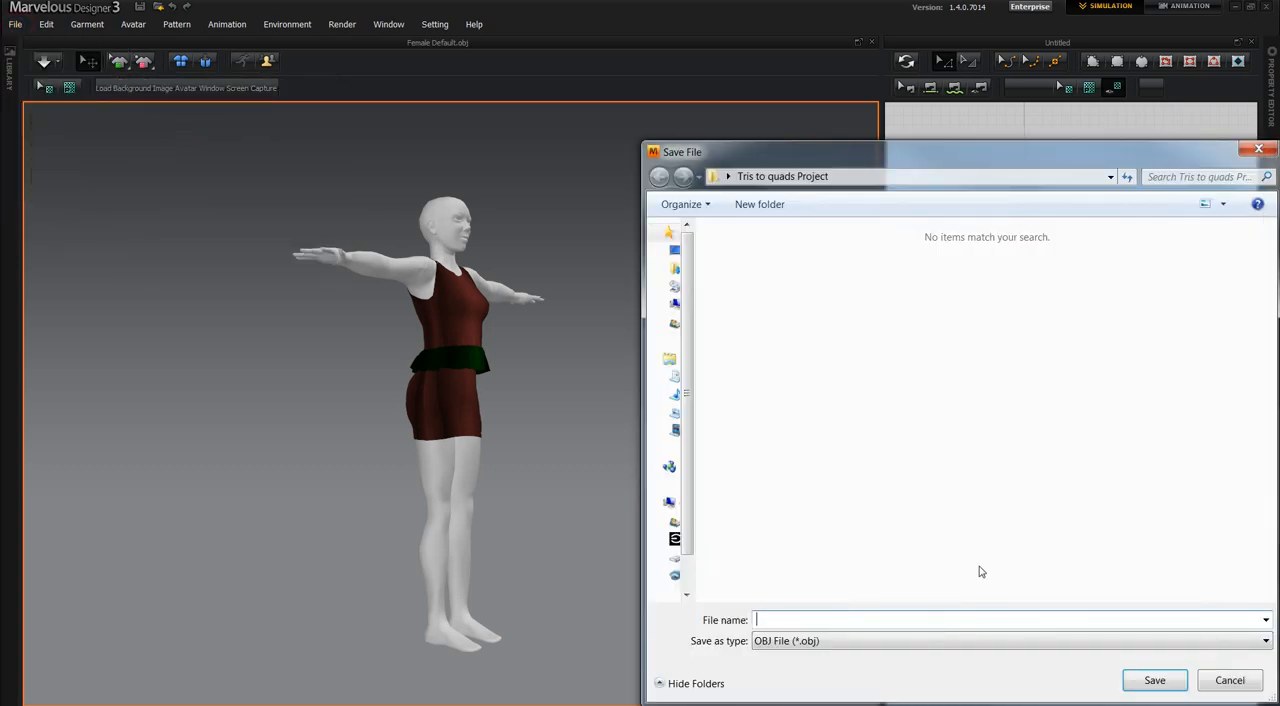
{"action": "left_click", "coordinate": [964, 618]}
{"action": "type", "text": "ou"}
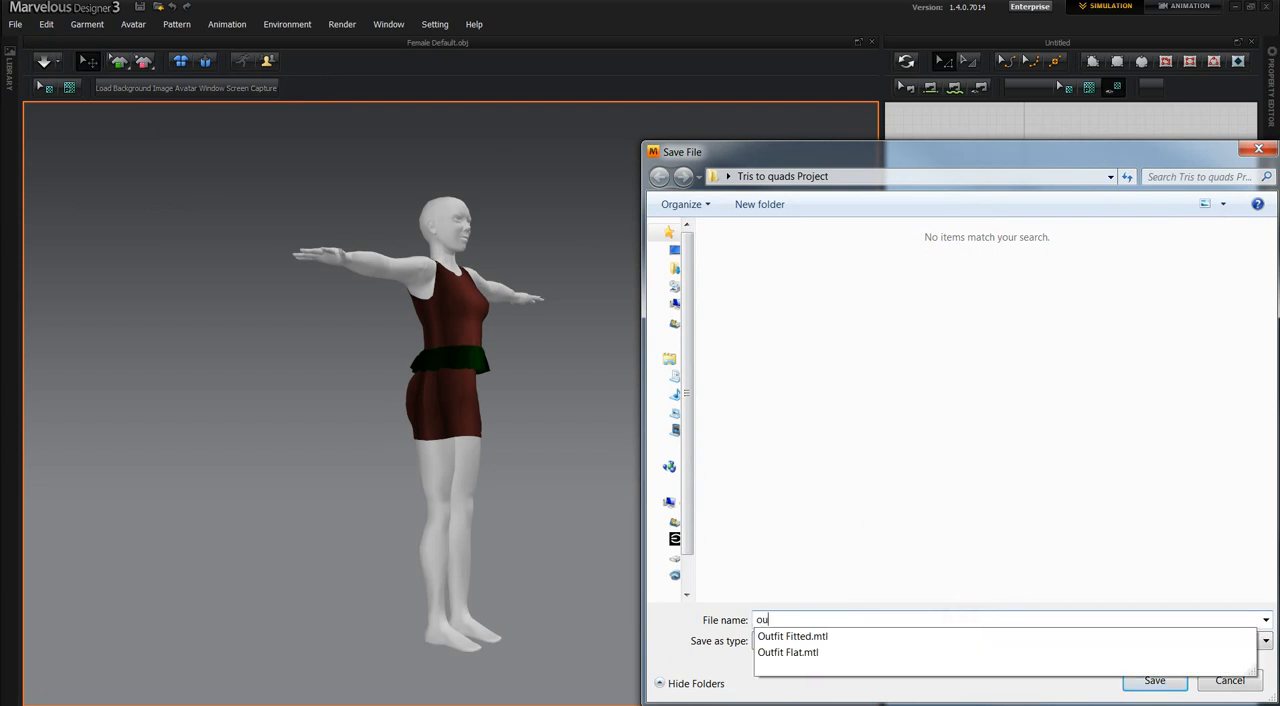
{"action": "type", "text": "tfit Fitted"}
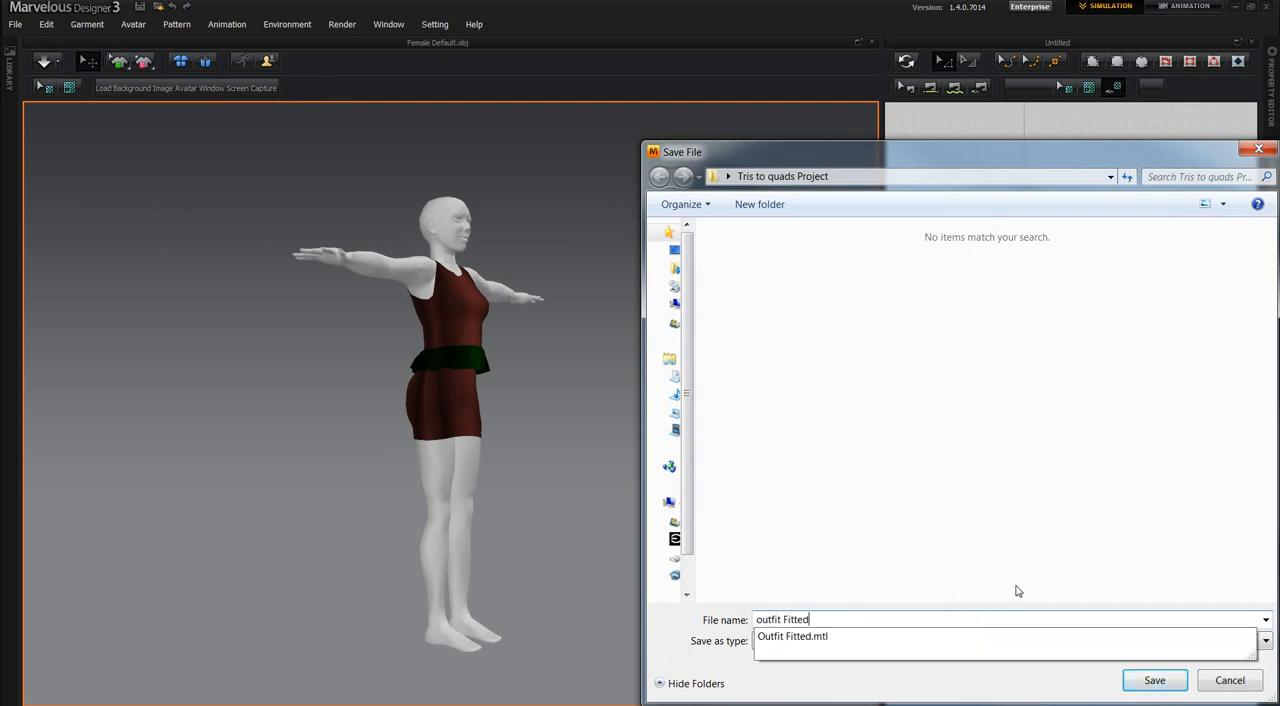
{"action": "left_click", "coordinate": [892, 691]}
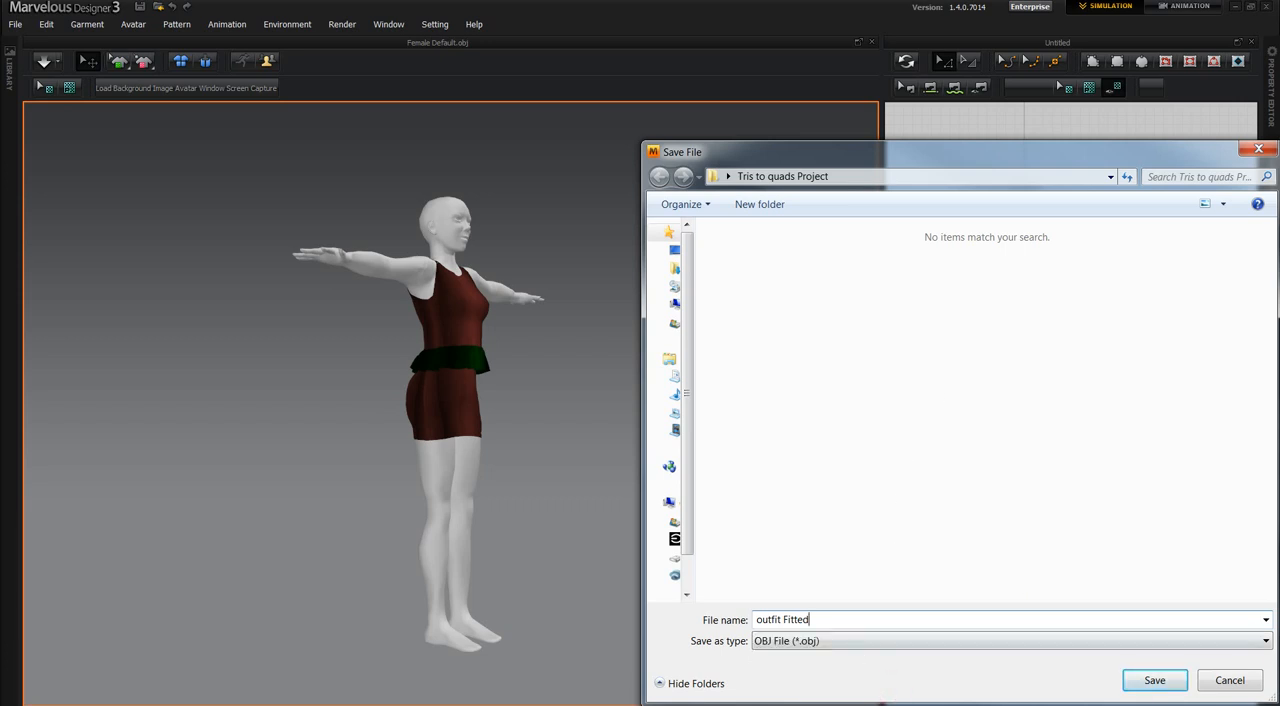
{"action": "left_click", "coordinate": [1138, 682]}
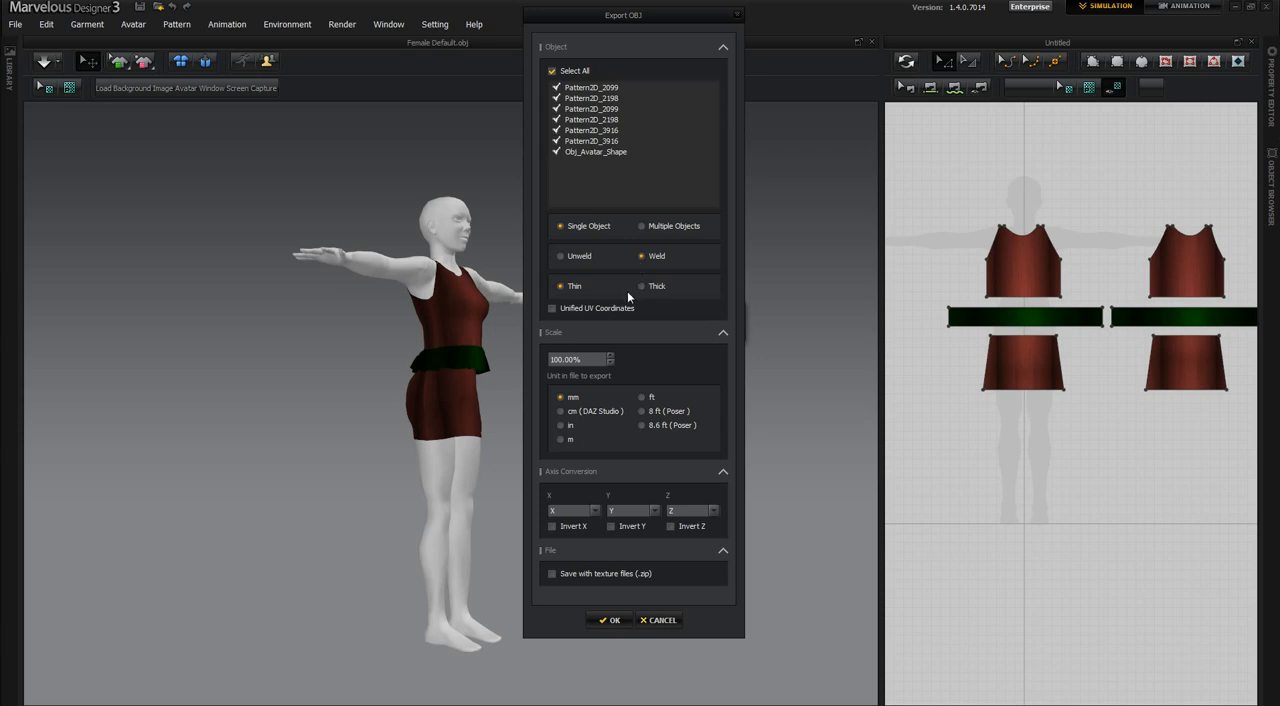
Export the OBJ without the avatar shape, using Unweld, Unified UV Coordinates and metres as the unit.
{"action": "left_click", "coordinate": [557, 152]}
{"action": "left_click", "coordinate": [561, 257]}
{"action": "left_click", "coordinate": [552, 309]}
{"action": "left_click", "coordinate": [560, 439]}
{"action": "left_click", "coordinate": [609, 621]}
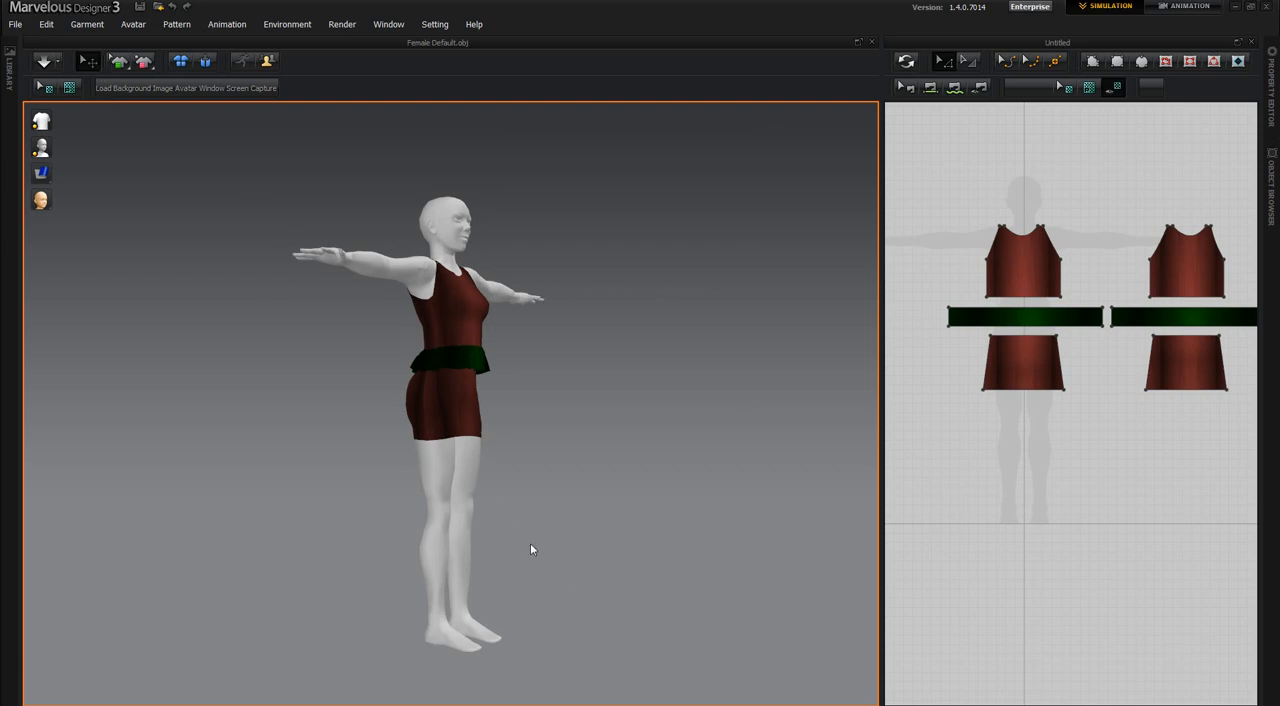
Reset the garment to its default flat arrangement and start an OBJ export named outfit flat in the same folder.
{"action": "left_click", "coordinate": [180, 62]}
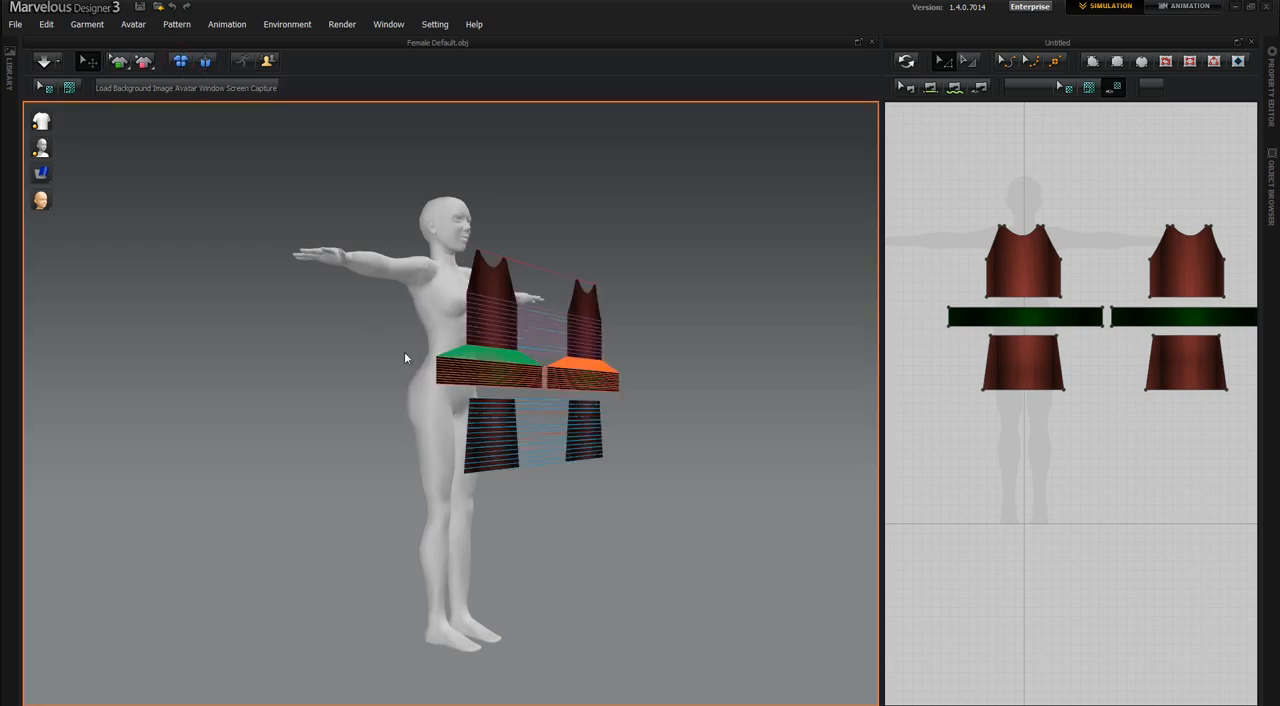
{"action": "right_click_drag", "start_coordinate": [661, 682], "coordinate": [580, 672]}
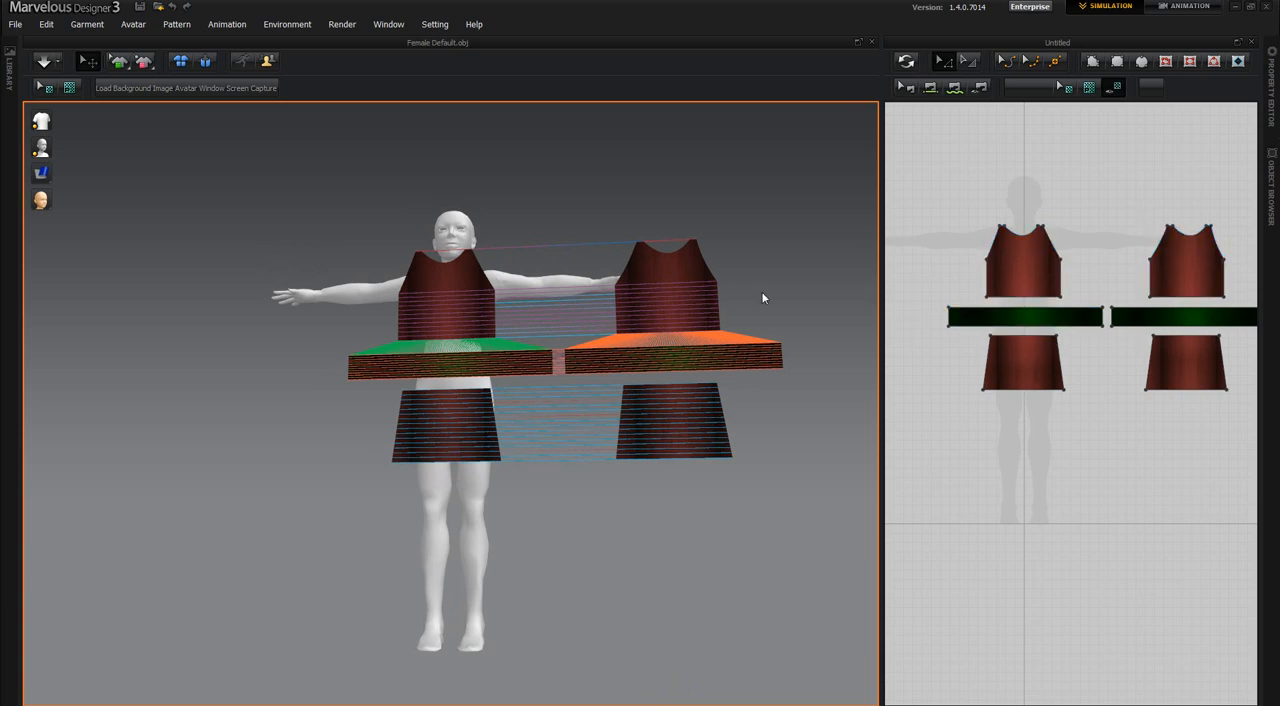
{"action": "left_click", "coordinate": [15, 24]}
{"action": "mouse_move", "coordinate": [27, 119]}
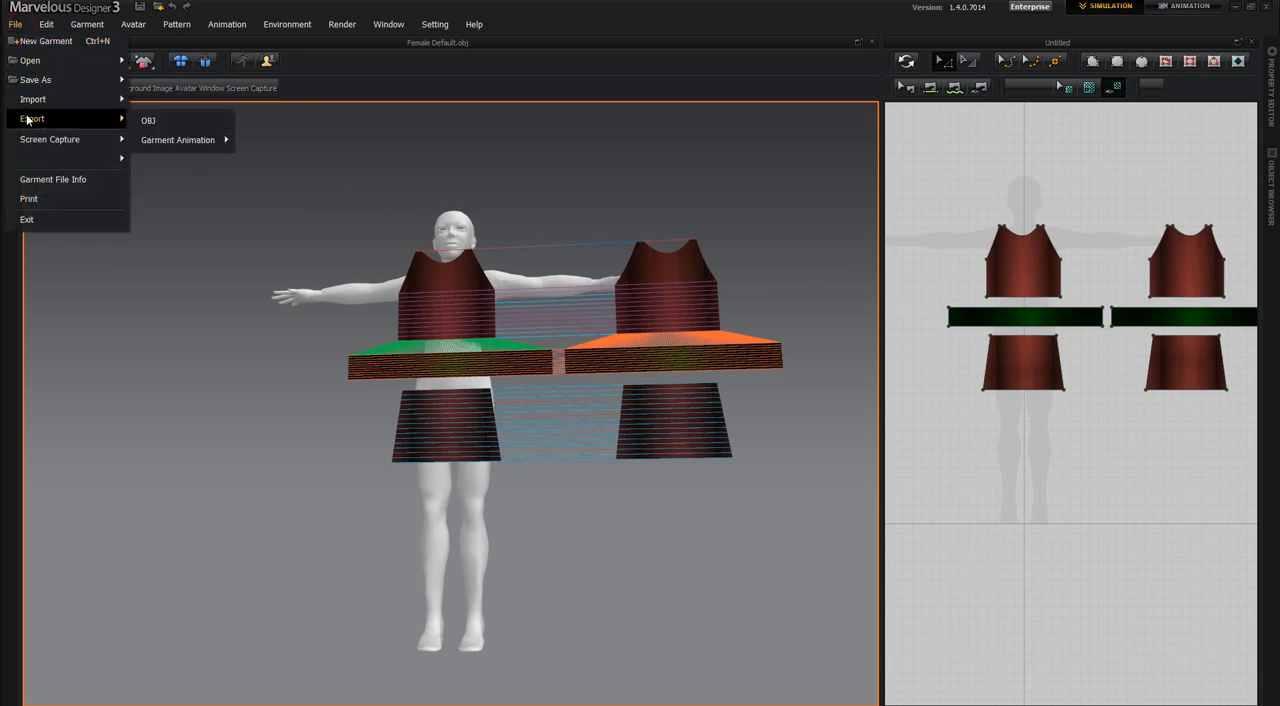
{"action": "left_click", "coordinate": [146, 120]}
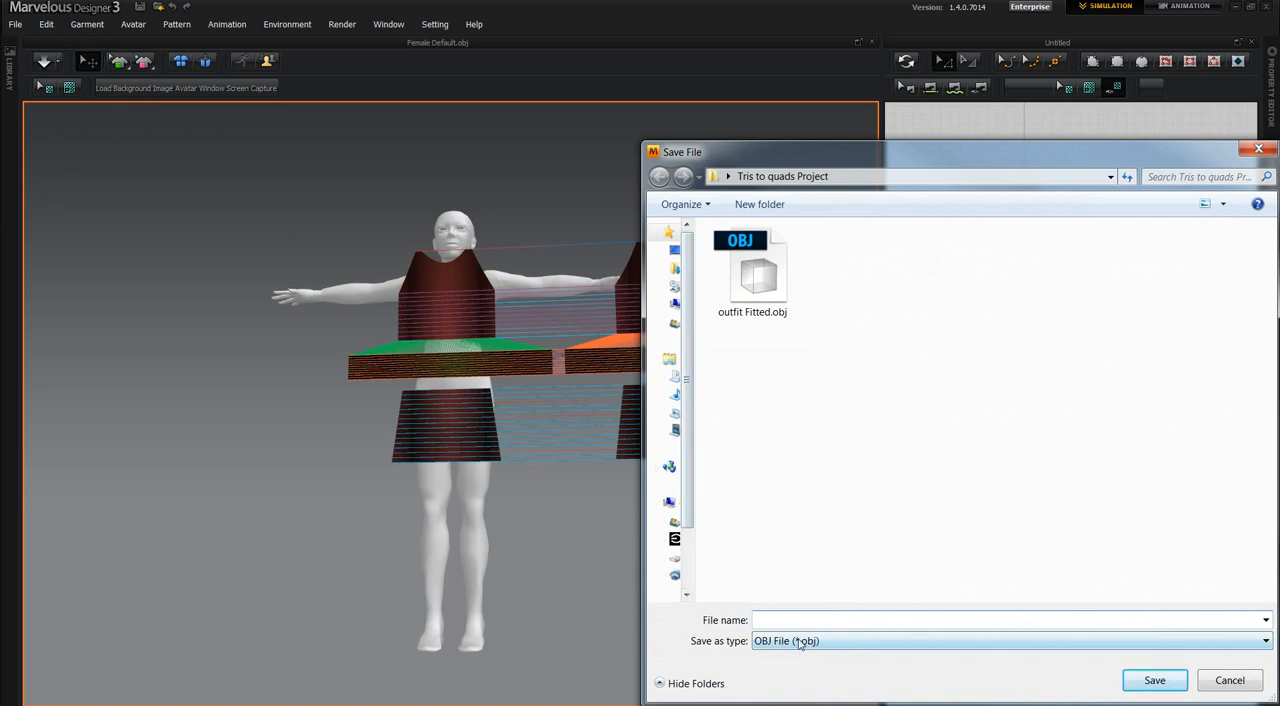
{"action": "type", "text": "out flat"}
{"action": "key", "text": "Left"}
{"action": "key", "text": "Left"}
{"action": "key", "text": "Left"}
{"action": "key", "text": "Left"}
{"action": "key", "text": "Left"}
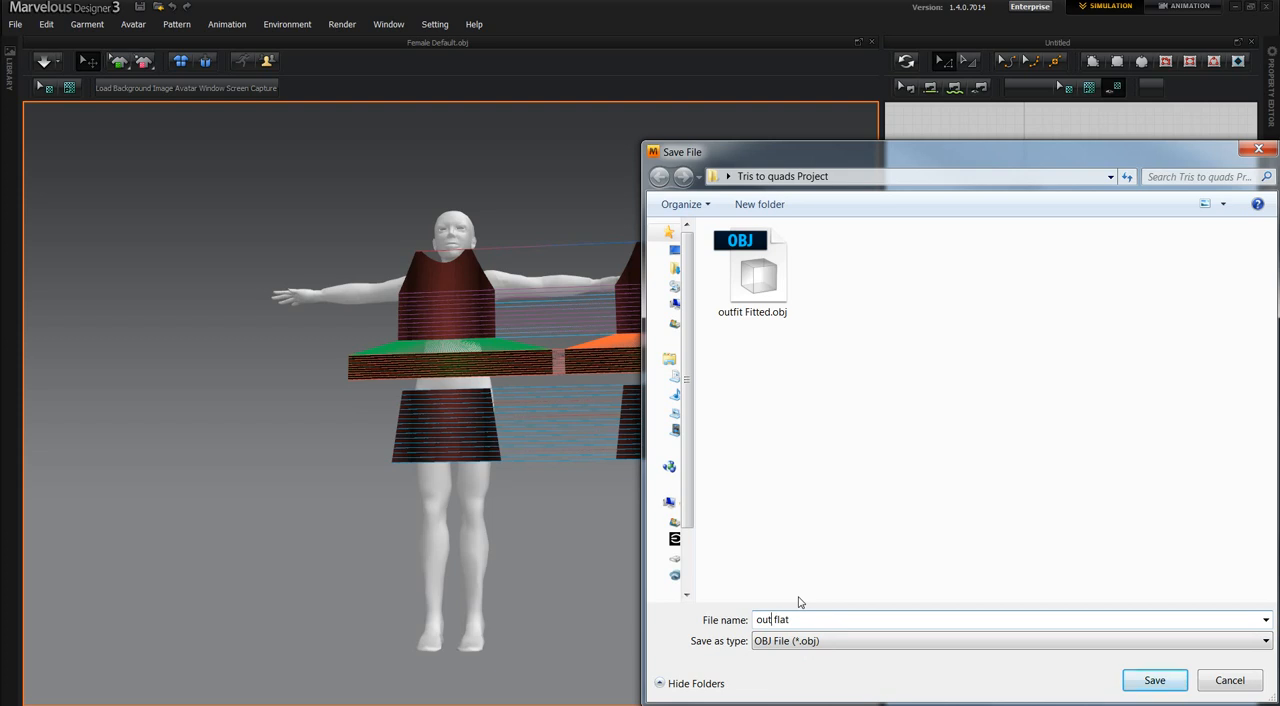
{"action": "type", "text": "fit"}
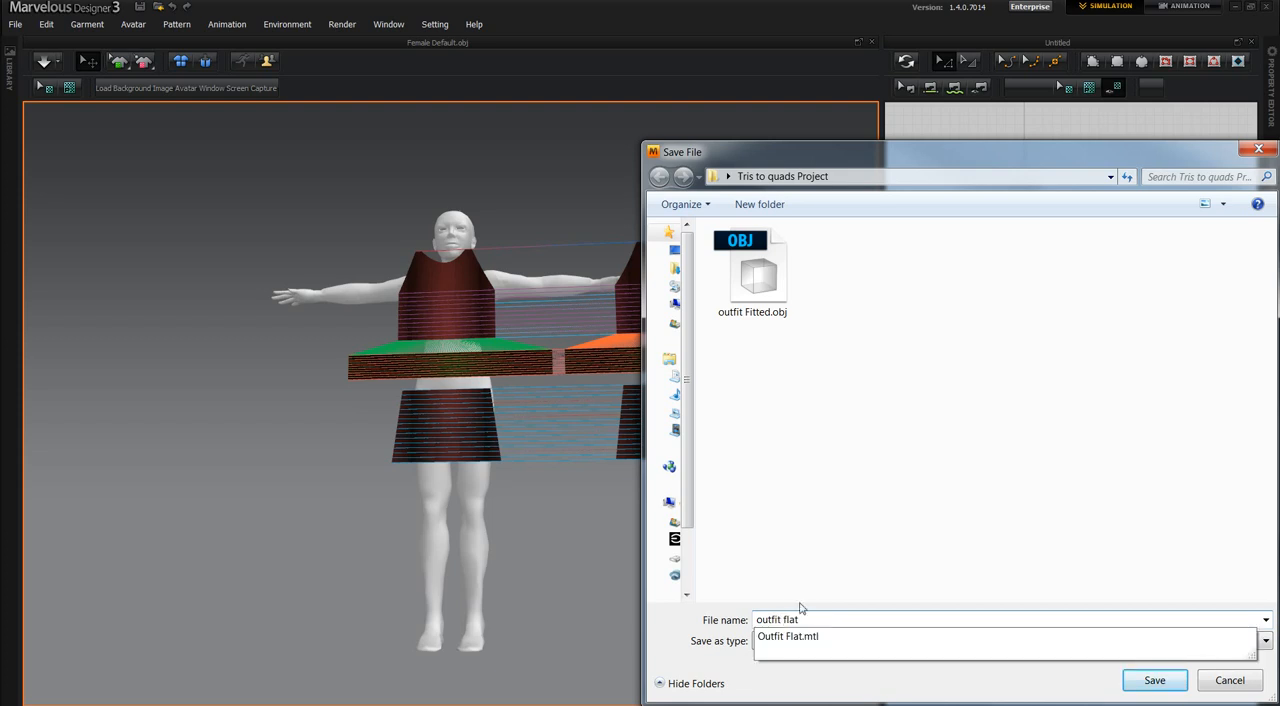
{"action": "left_click", "coordinate": [800, 685]}
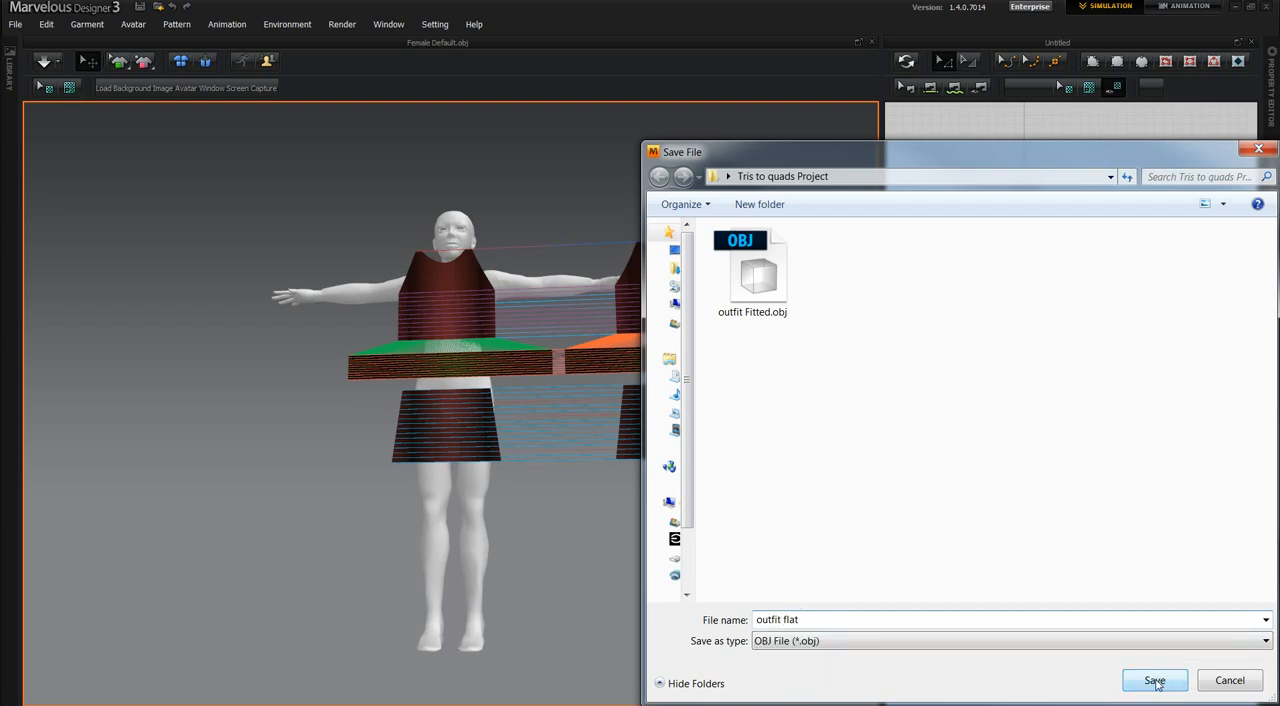
{"action": "left_click", "coordinate": [1155, 681]}
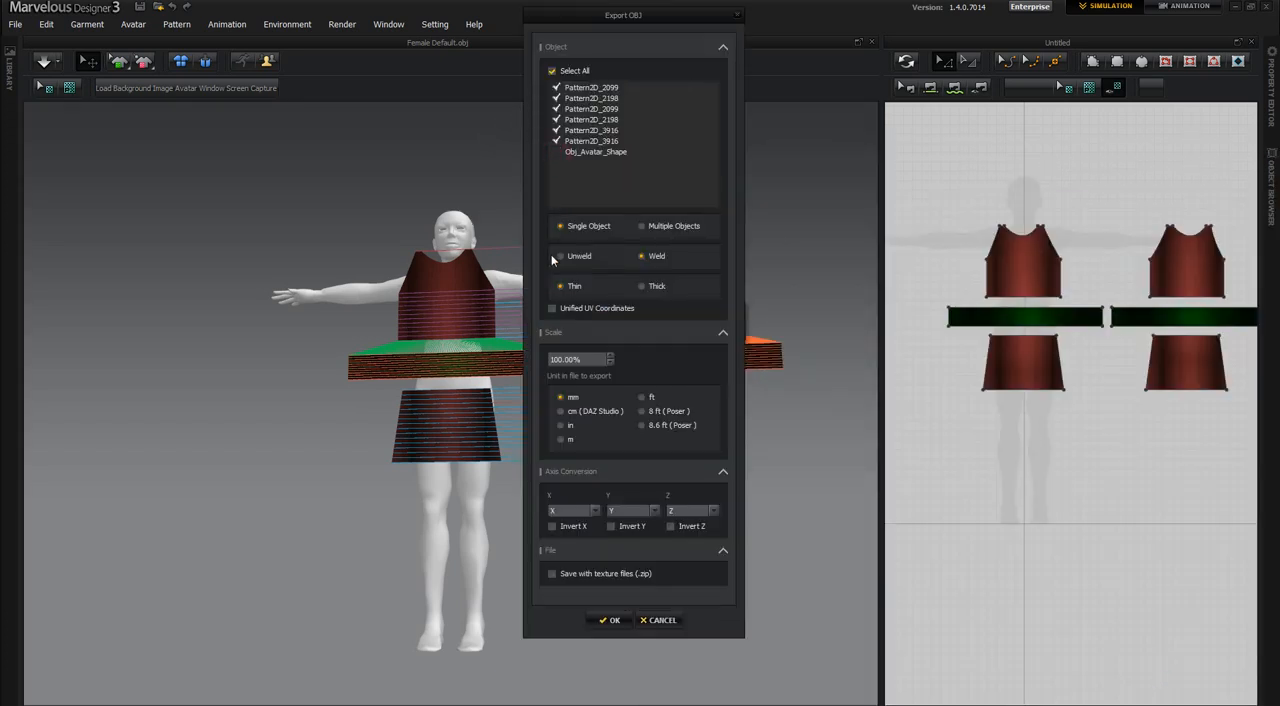
Export the flat pattern pieces without the avatar, using Unified UV Coordinates and metres as the unit.
{"action": "left_click", "coordinate": [553, 308]}
{"action": "left_click", "coordinate": [563, 441]}
{"action": "left_click", "coordinate": [613, 620]}
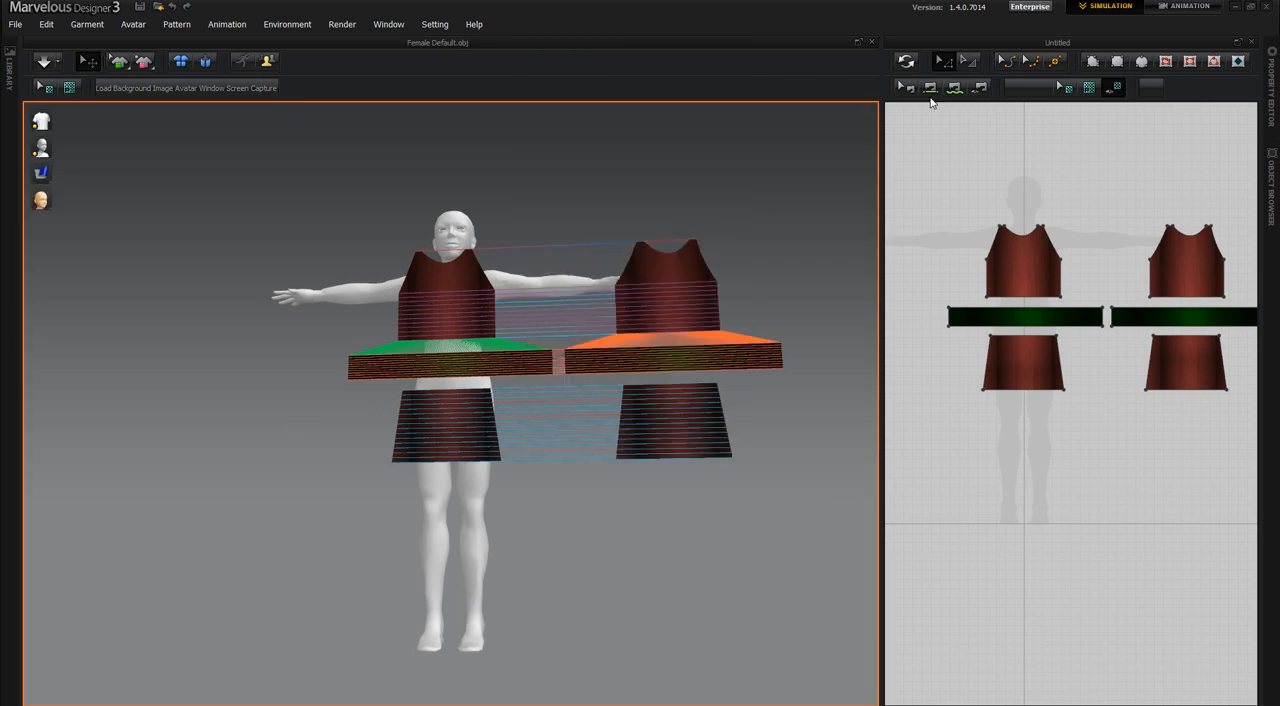
Switch to Maya and import outfit Fitted.obj from the Tris to quads Project folder on the desktop.
{"action": "left_click", "coordinate": [1234, 7]}
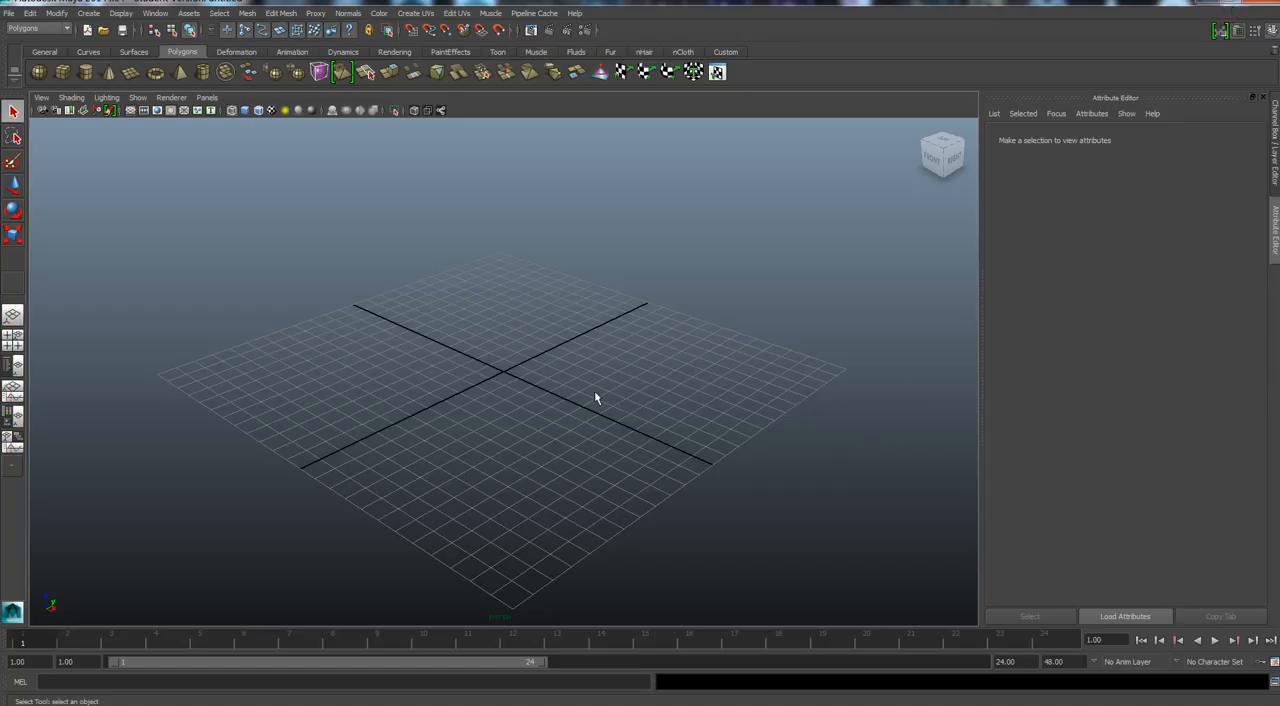
{"action": "scroll", "coordinate": [568, 380], "scroll_direction": "up", "scroll_amount": 5}
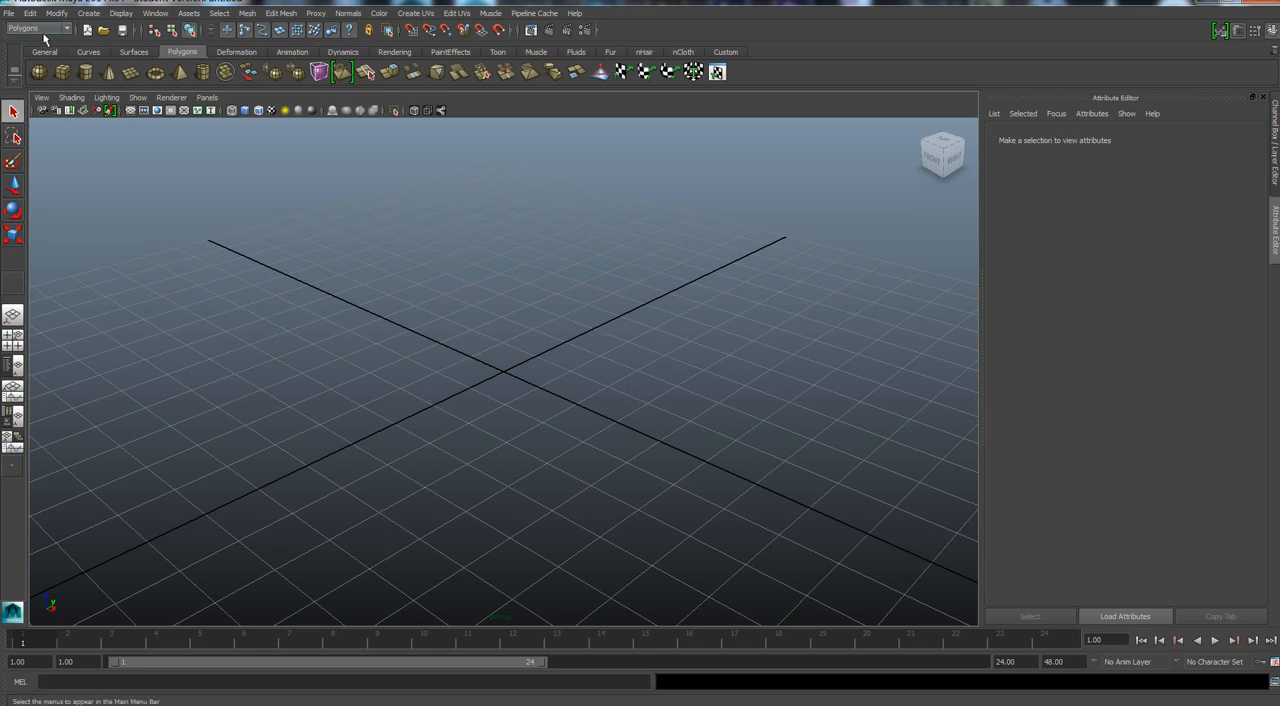
{"action": "left_click", "coordinate": [10, 14]}
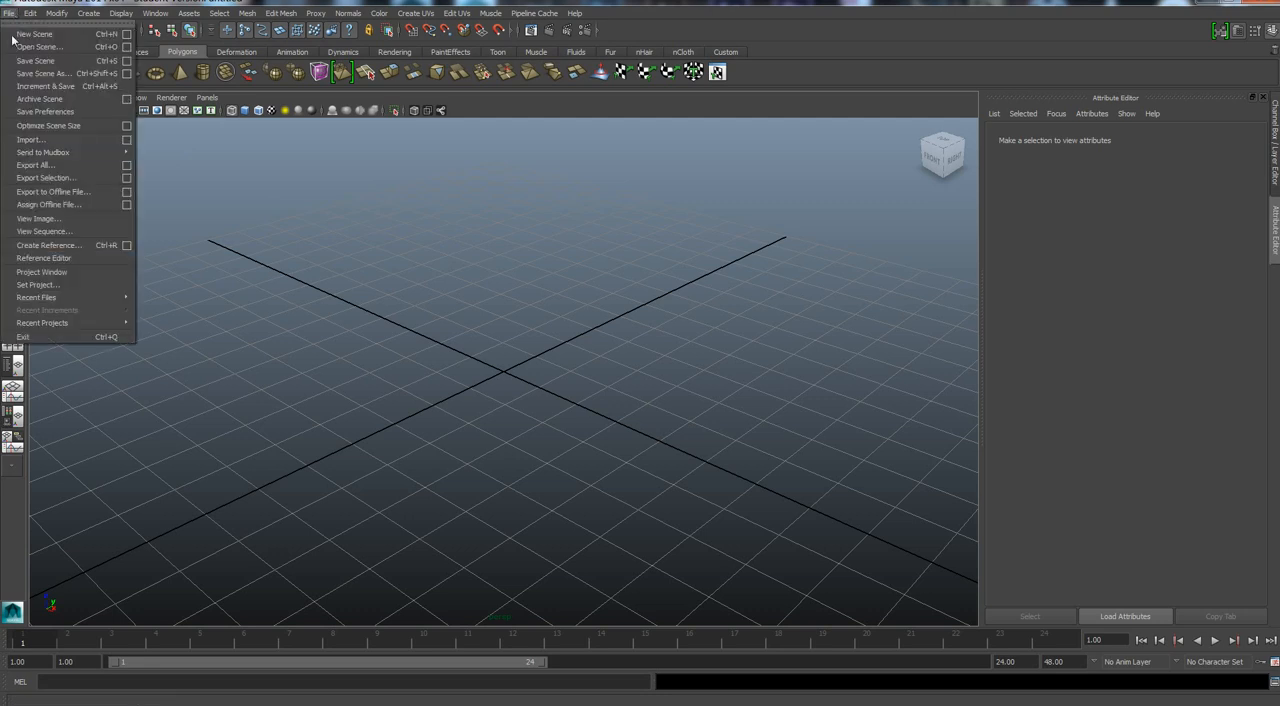
{"action": "left_click", "coordinate": [30, 137]}
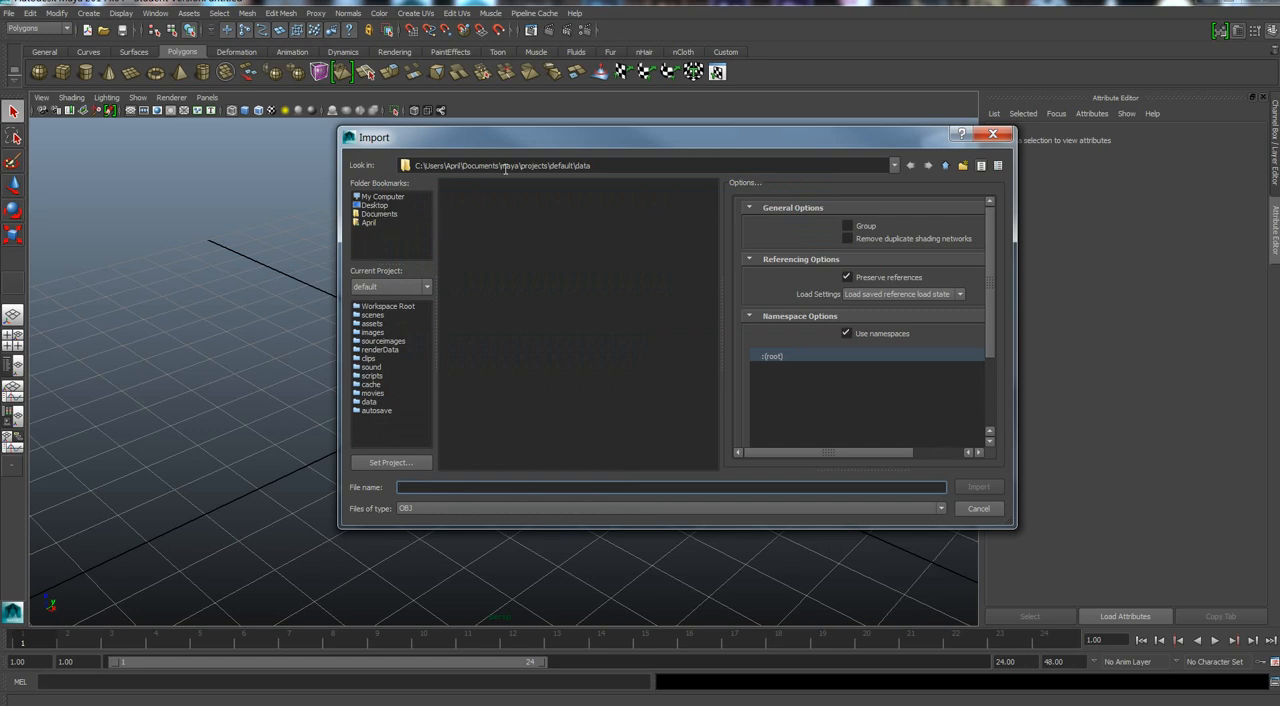
{"action": "left_click", "coordinate": [372, 206]}
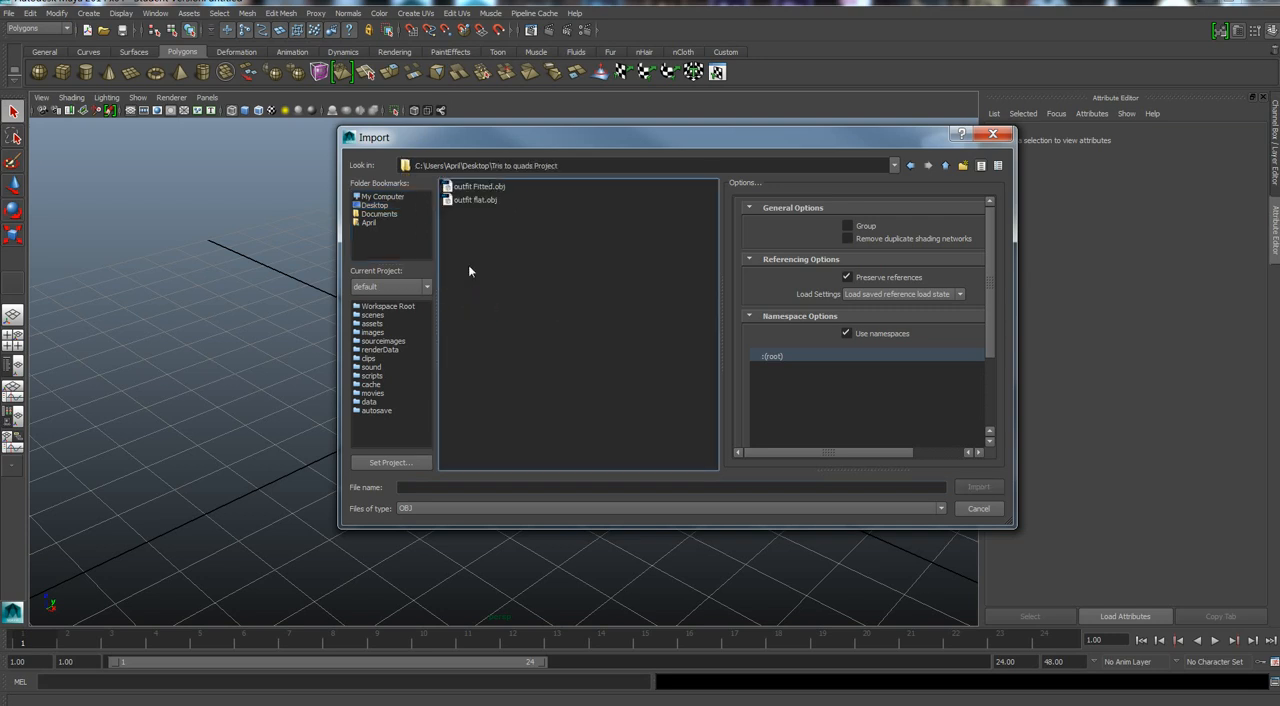
{"action": "left_click", "coordinate": [467, 189]}
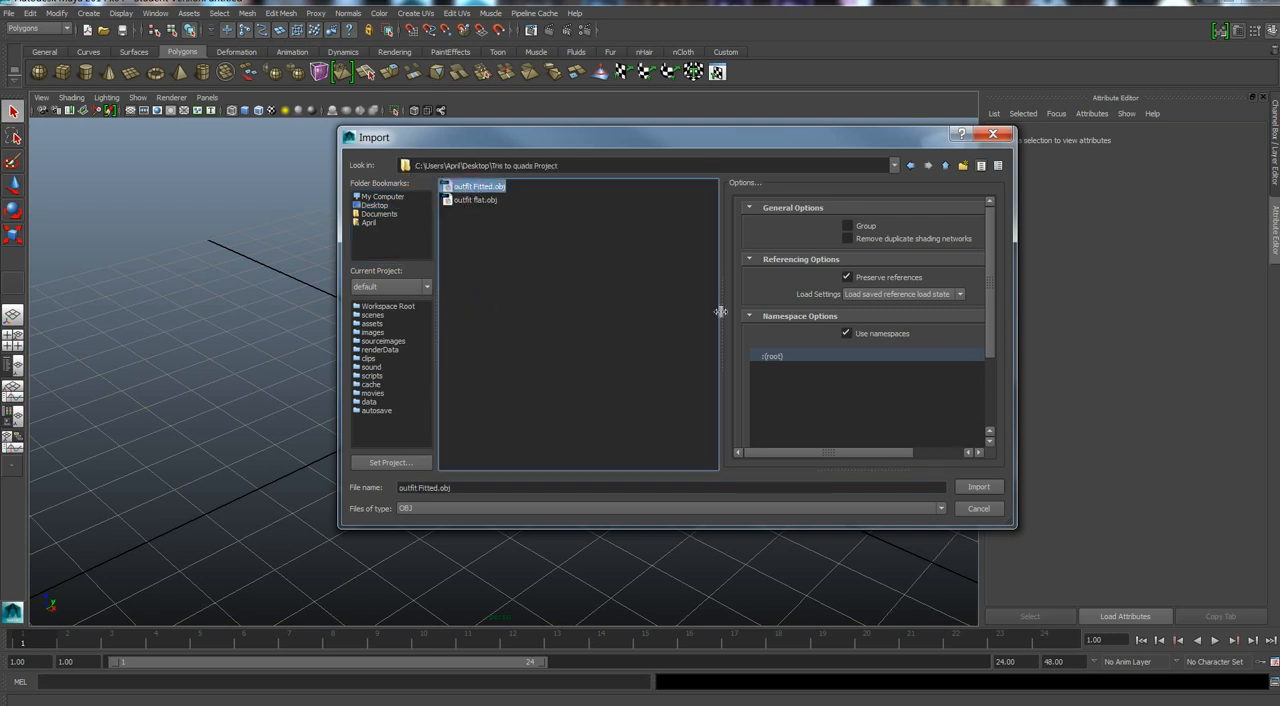
{"action": "left_click", "coordinate": [979, 486]}
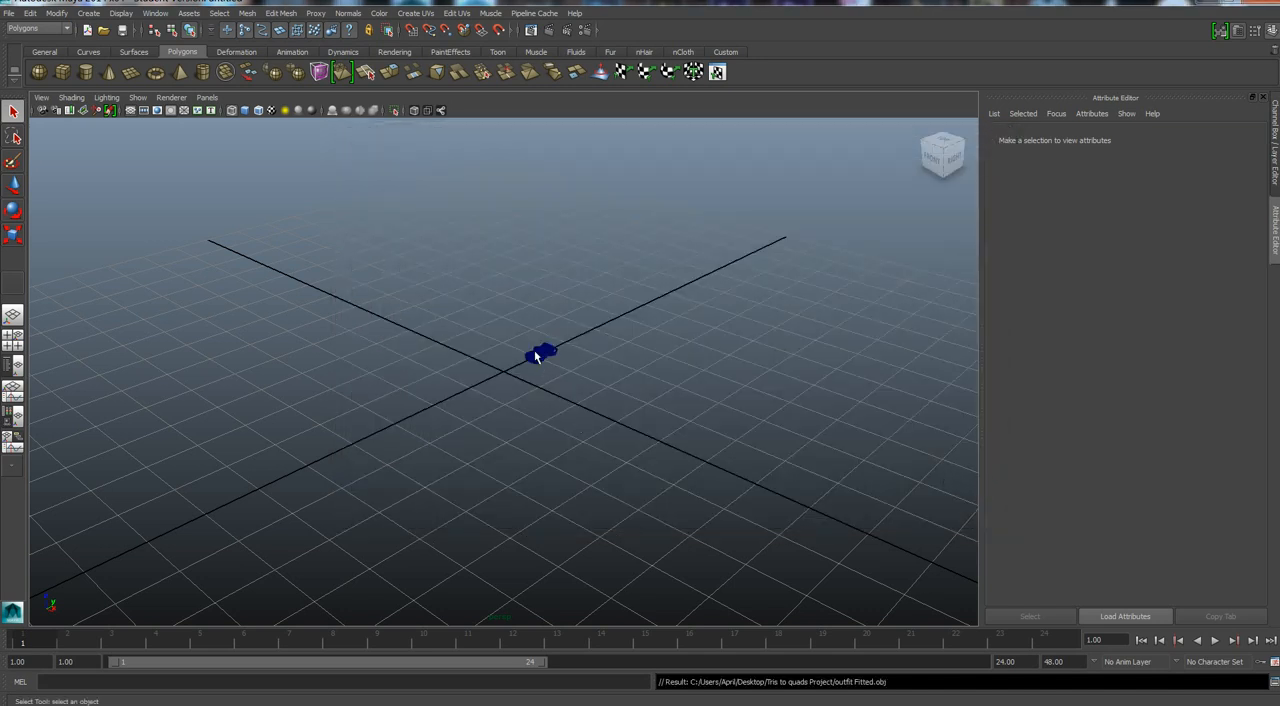
Import outfit flat.obj from the Tris to quads Project folder into the same scene.
{"action": "scroll", "coordinate": [508, 340], "scroll_direction": "up", "scroll_amount": 10}
{"action": "scroll", "coordinate": [637, 320], "scroll_direction": "down", "scroll_amount": 4}
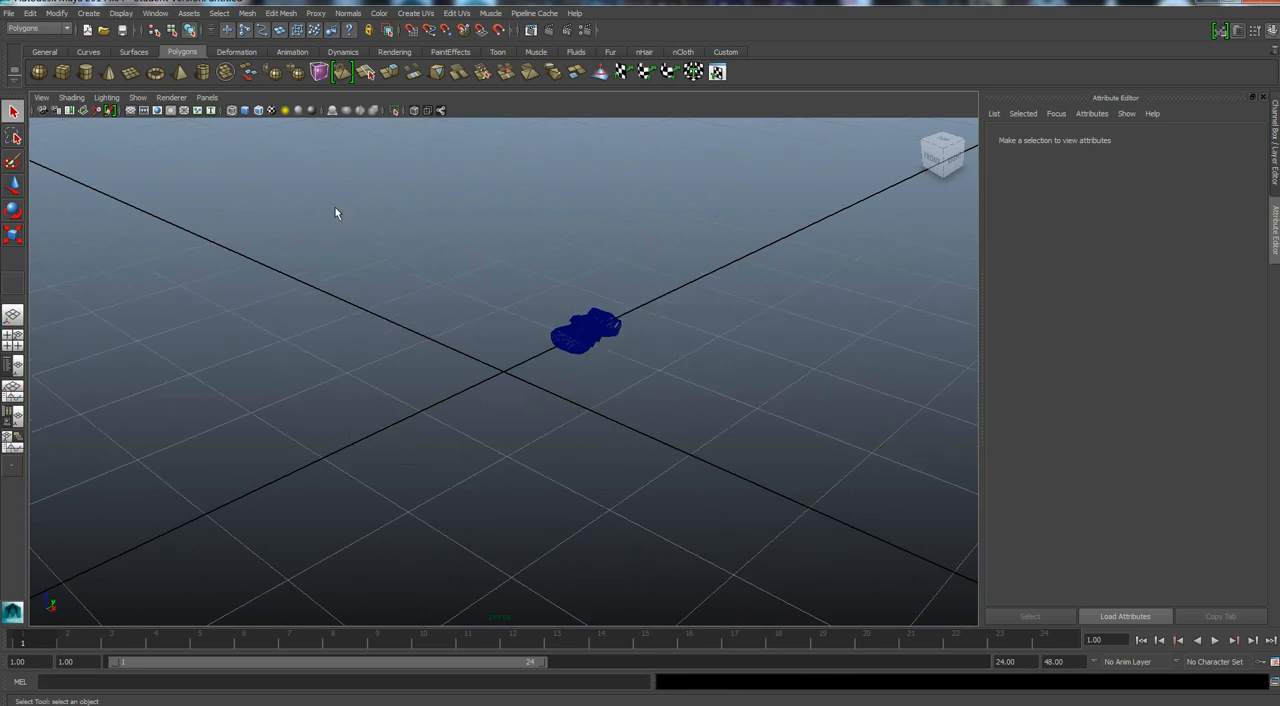
{"action": "left_click", "coordinate": [9, 13]}
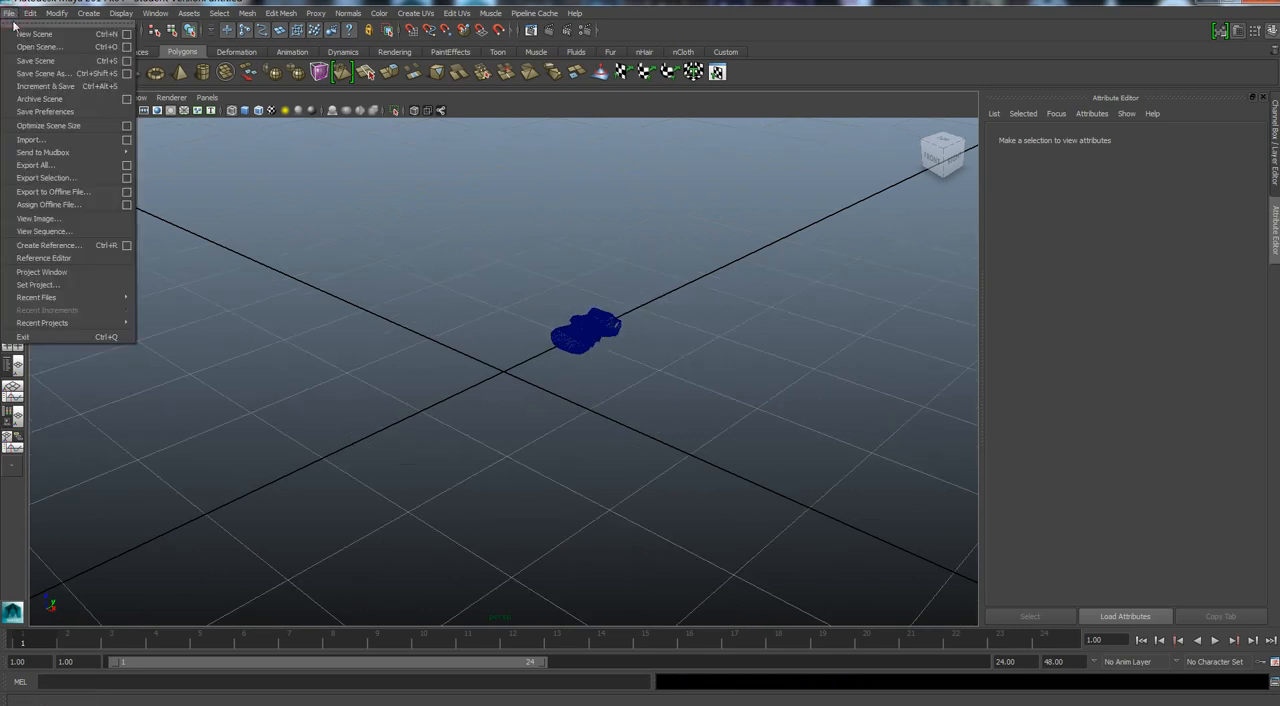
{"action": "left_click", "coordinate": [30, 139]}
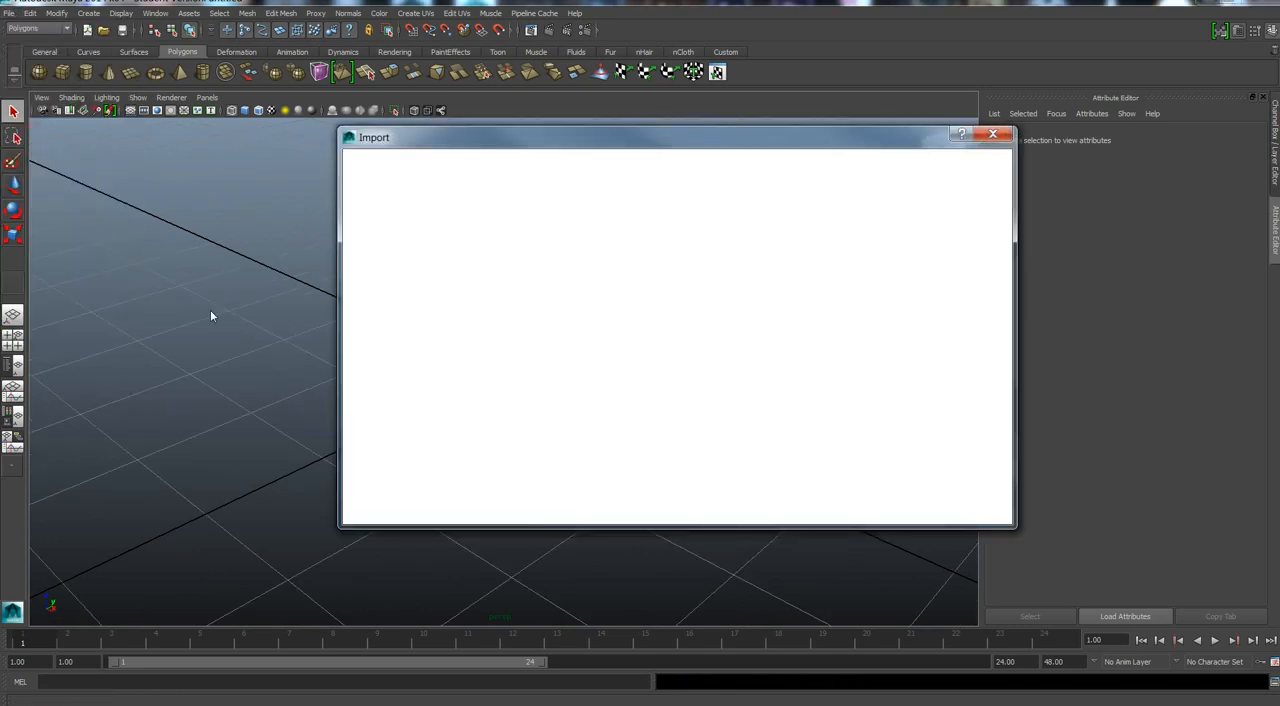
{"action": "left_click", "coordinate": [470, 200]}
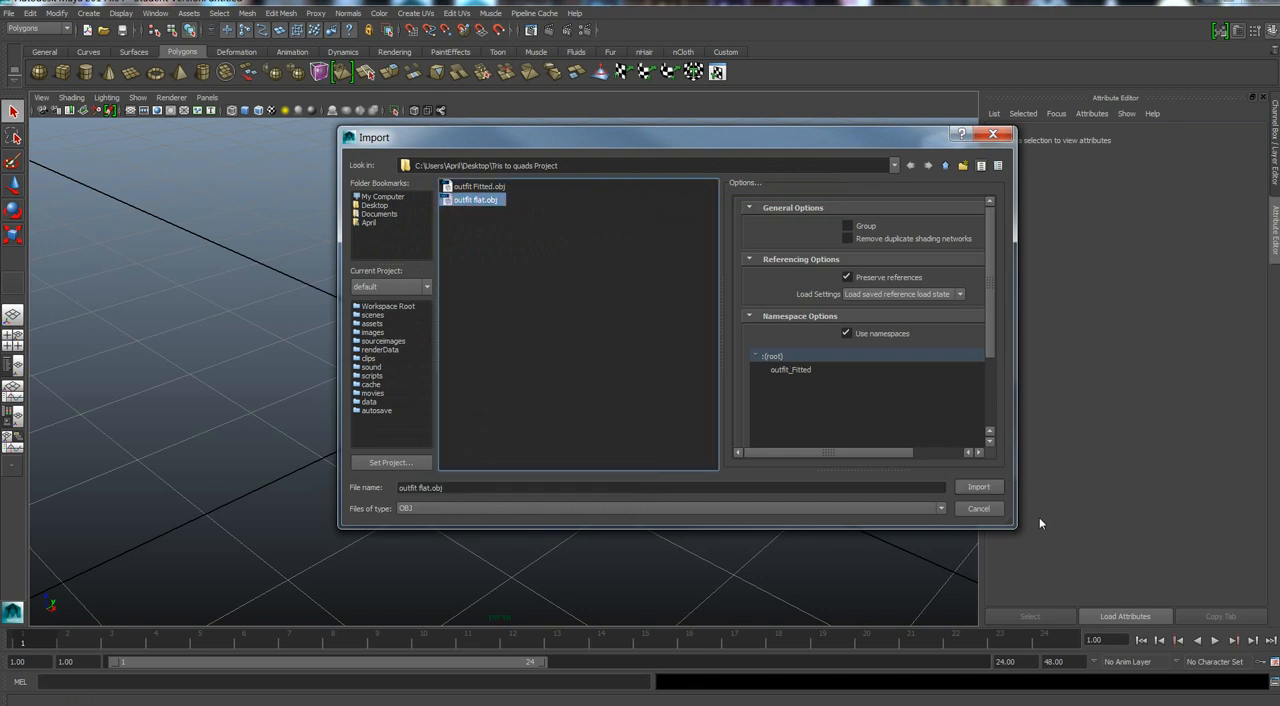
{"action": "left_click", "coordinate": [980, 486]}
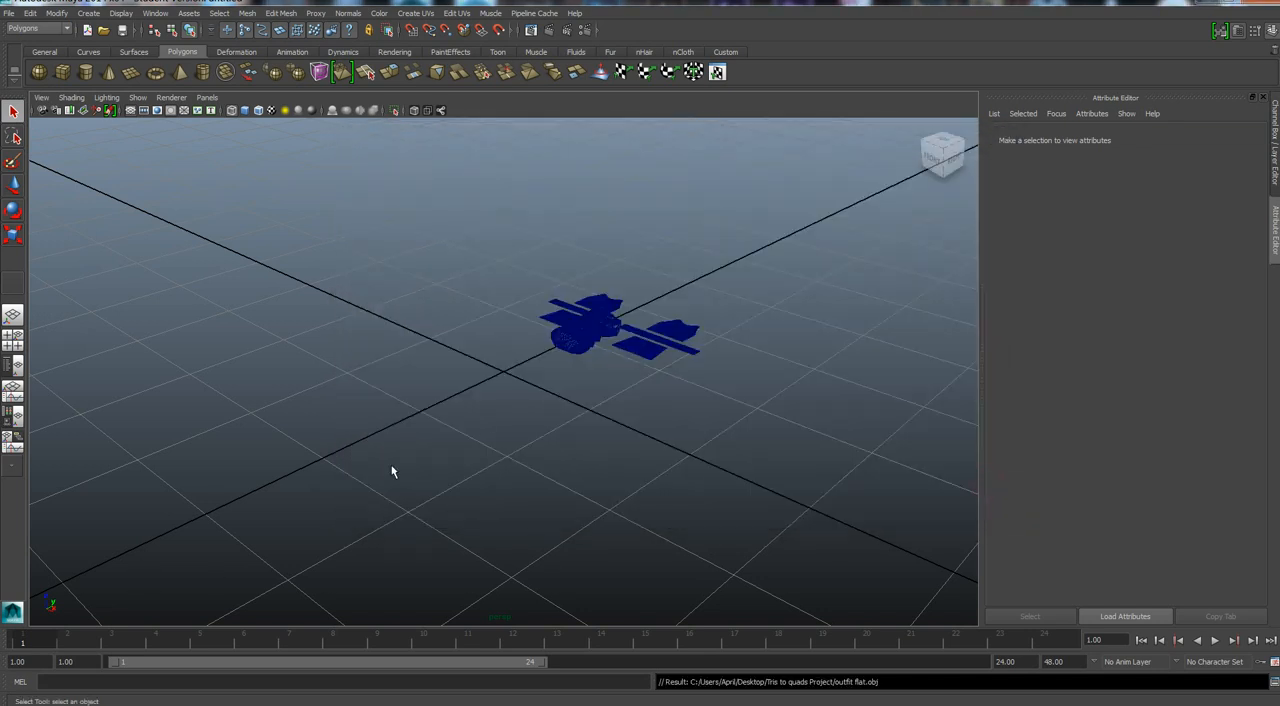
Set the X rotation of the flat outfit mesh to 90 so its pattern pieces stand upright.
{"action": "scroll", "coordinate": [527, 401], "scroll_direction": "up", "scroll_amount": 3}
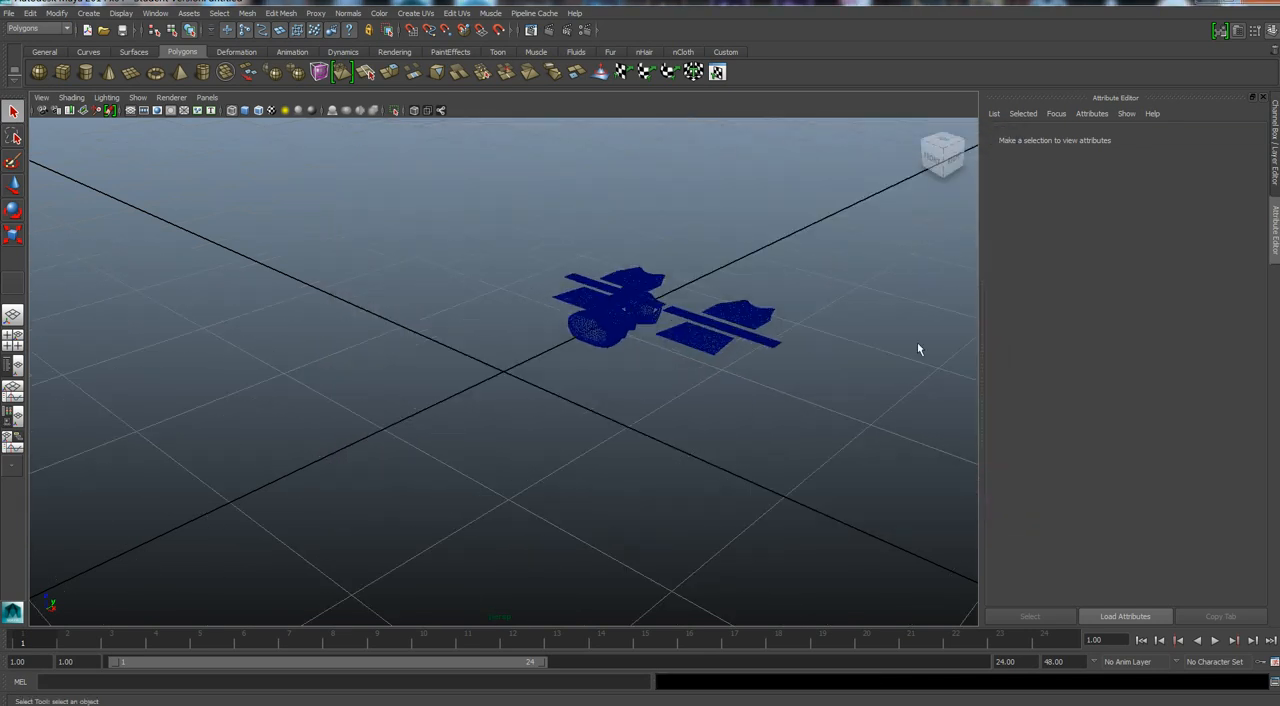
{"action": "left_click", "coordinate": [582, 292]}
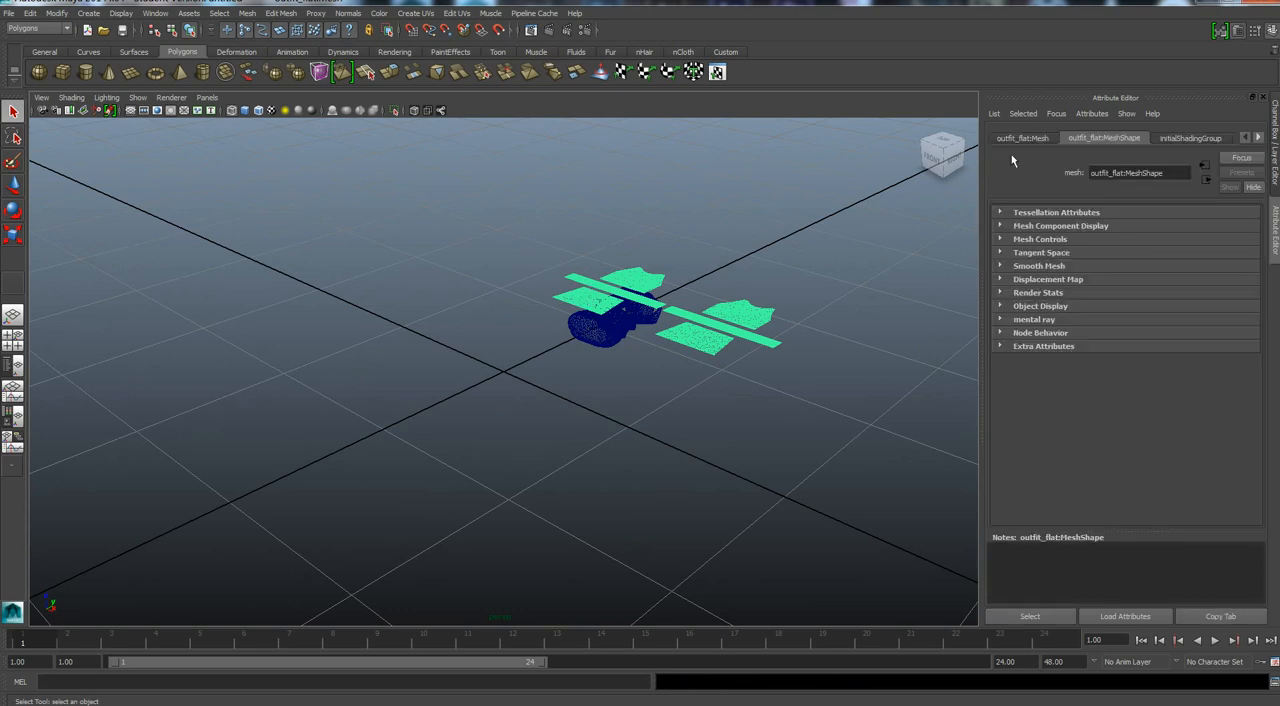
{"action": "left_click", "coordinate": [1008, 139]}
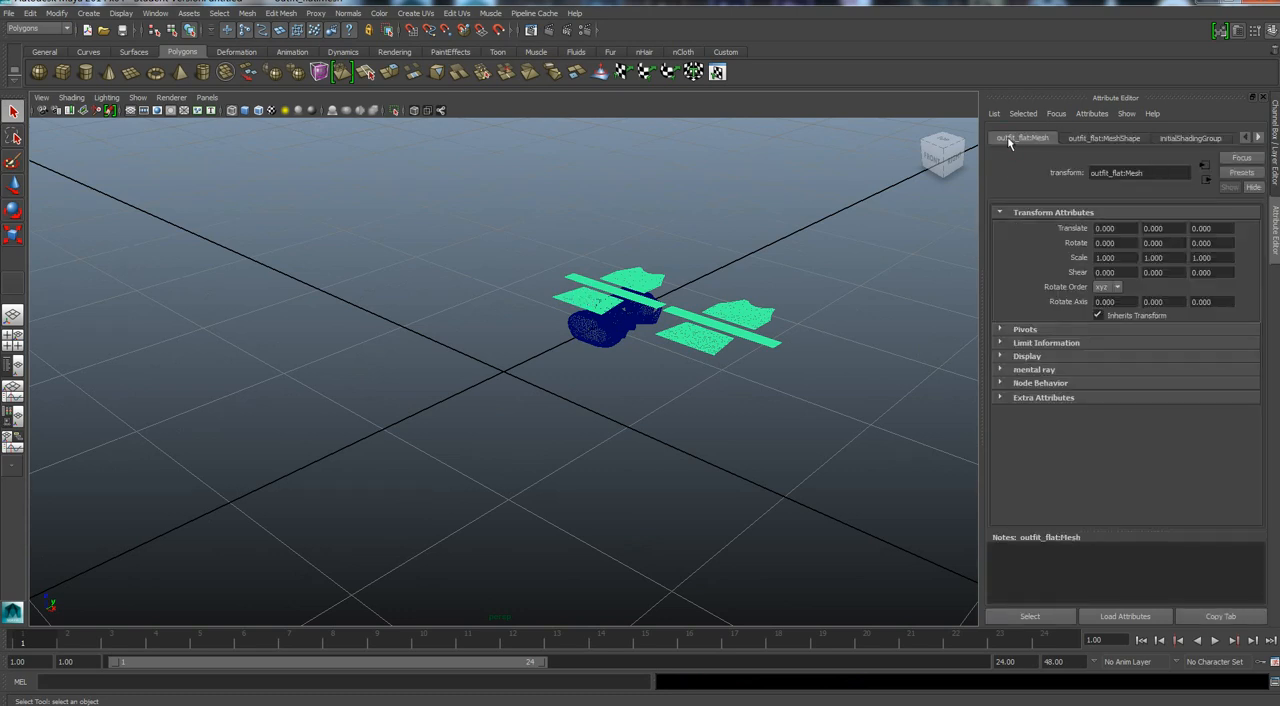
{"action": "left_click", "coordinate": [1118, 244]}
{"action": "type", "text": "90"}
{"action": "key", "text": "Return"}
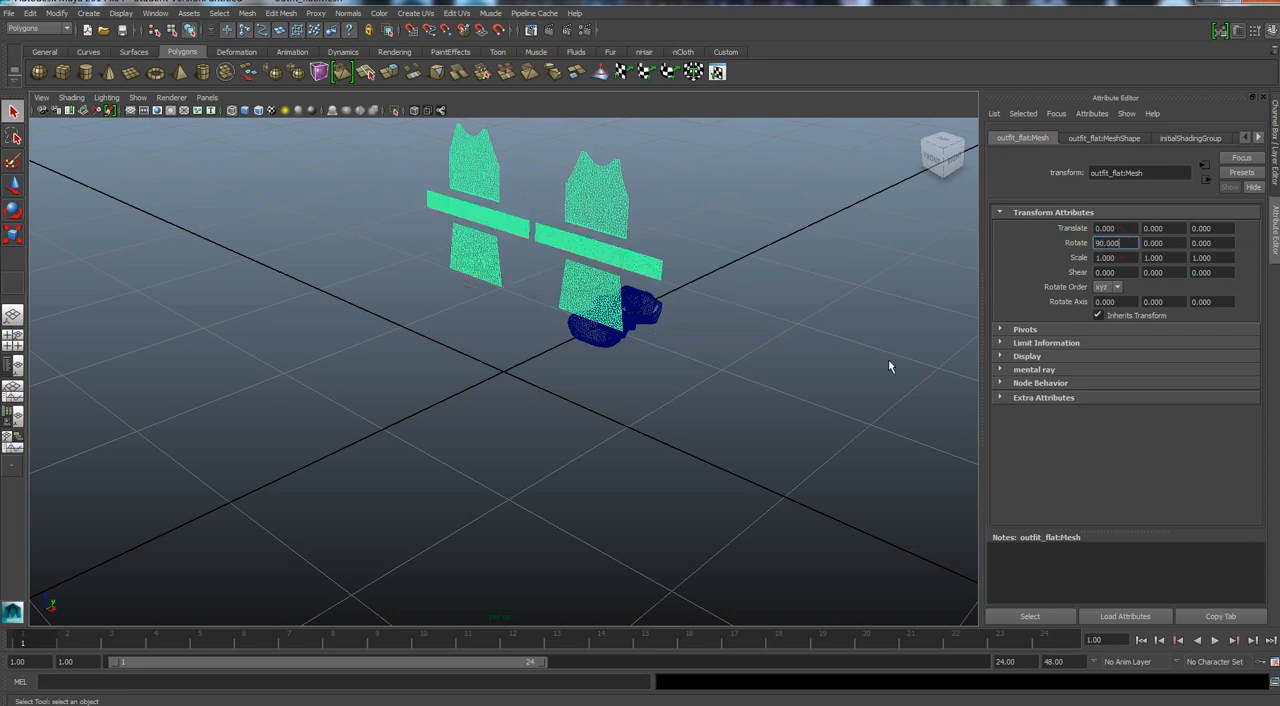
Set the X rotation of the fitted outfit mesh to 90 to stand it upright.
{"action": "left_click", "coordinate": [641, 301]}
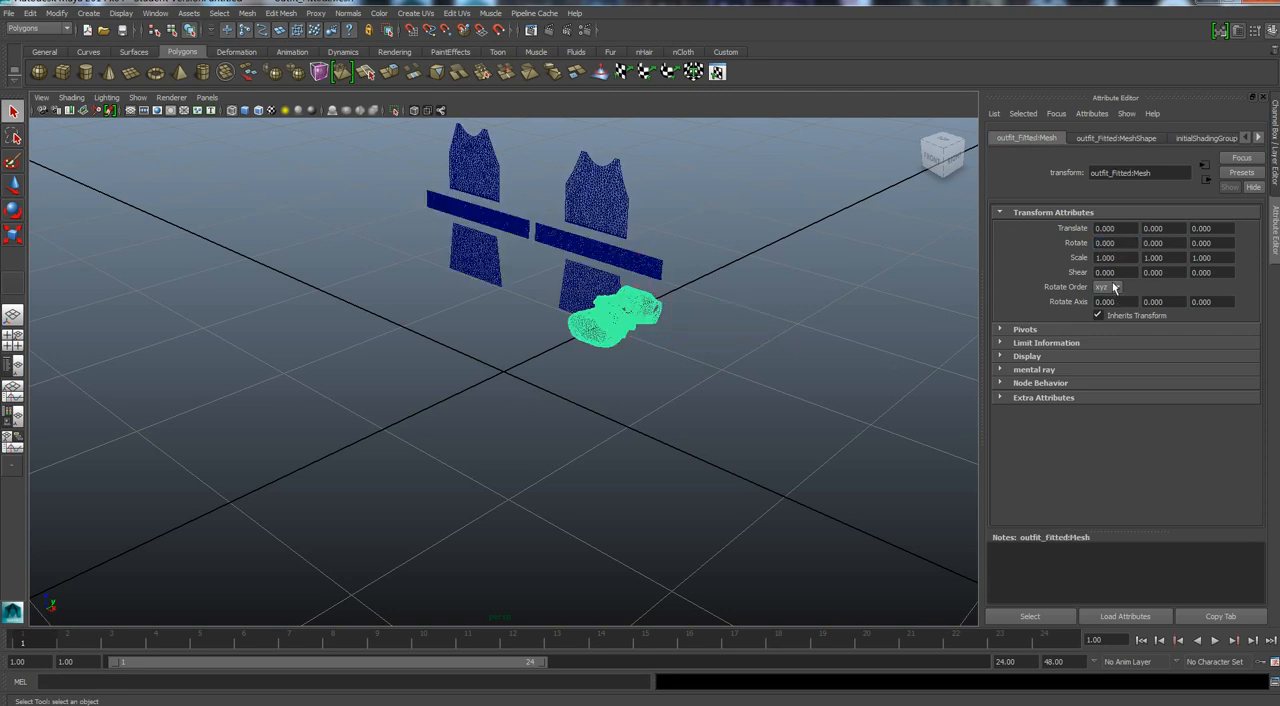
{"action": "left_click", "coordinate": [1110, 243]}
{"action": "type", "text": "90"}
{"action": "key", "text": "Return"}
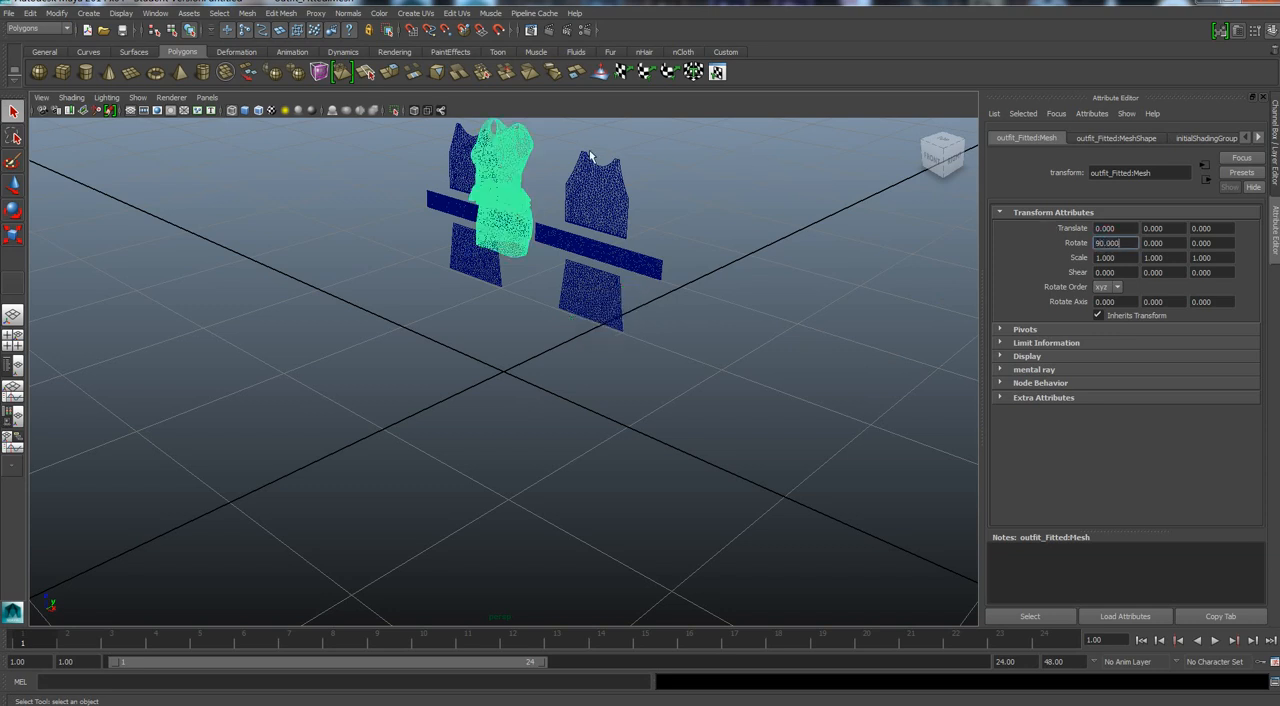
Move the fitted outfit mesh about 1.56 along Y, clear of the flat pattern pieces.
{"action": "left_click", "coordinate": [503, 229]}
{"action": "key", "text": "w"}
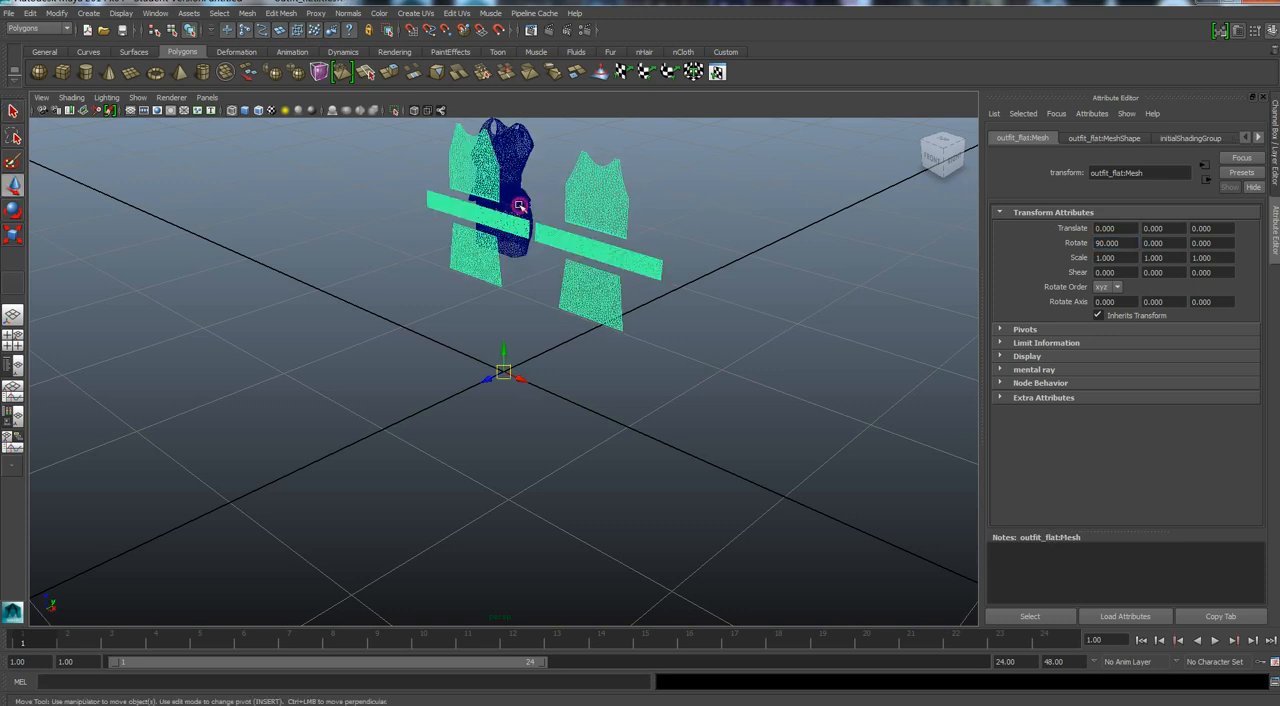
{"action": "left_click", "coordinate": [517, 206]}
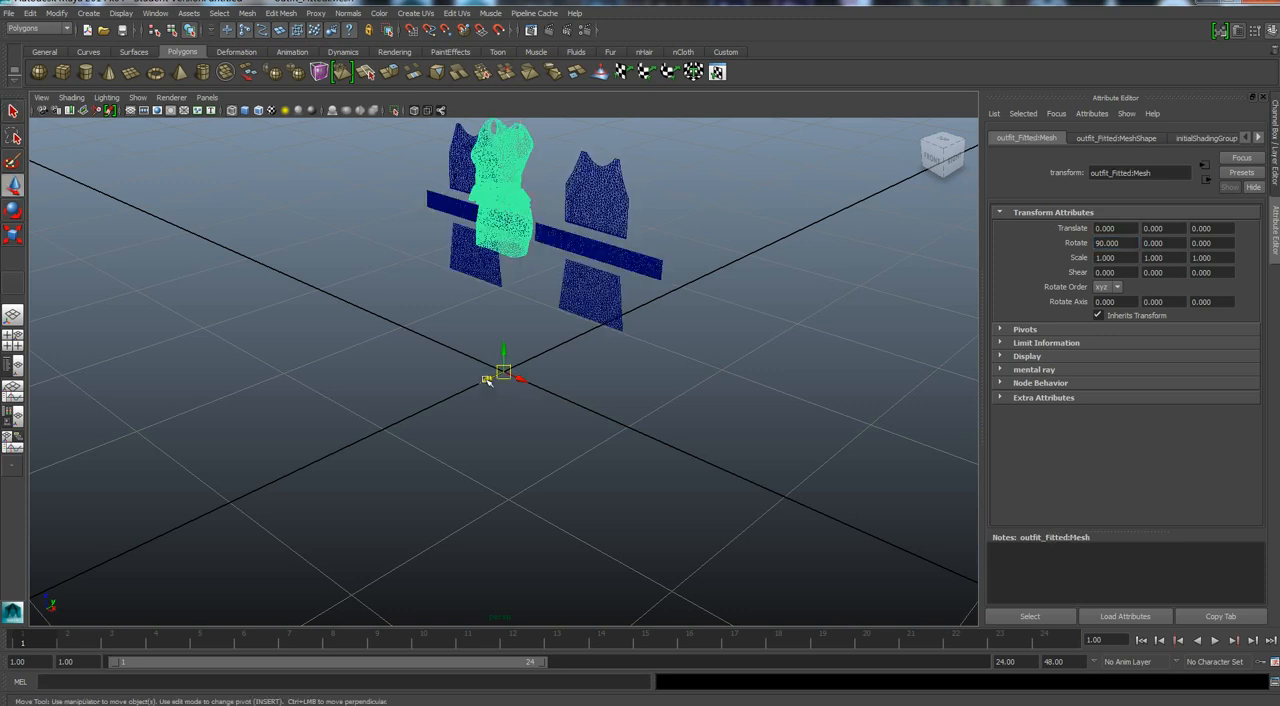
{"action": "left_click_drag", "start_coordinate": [490, 386], "coordinate": [641, 327]}
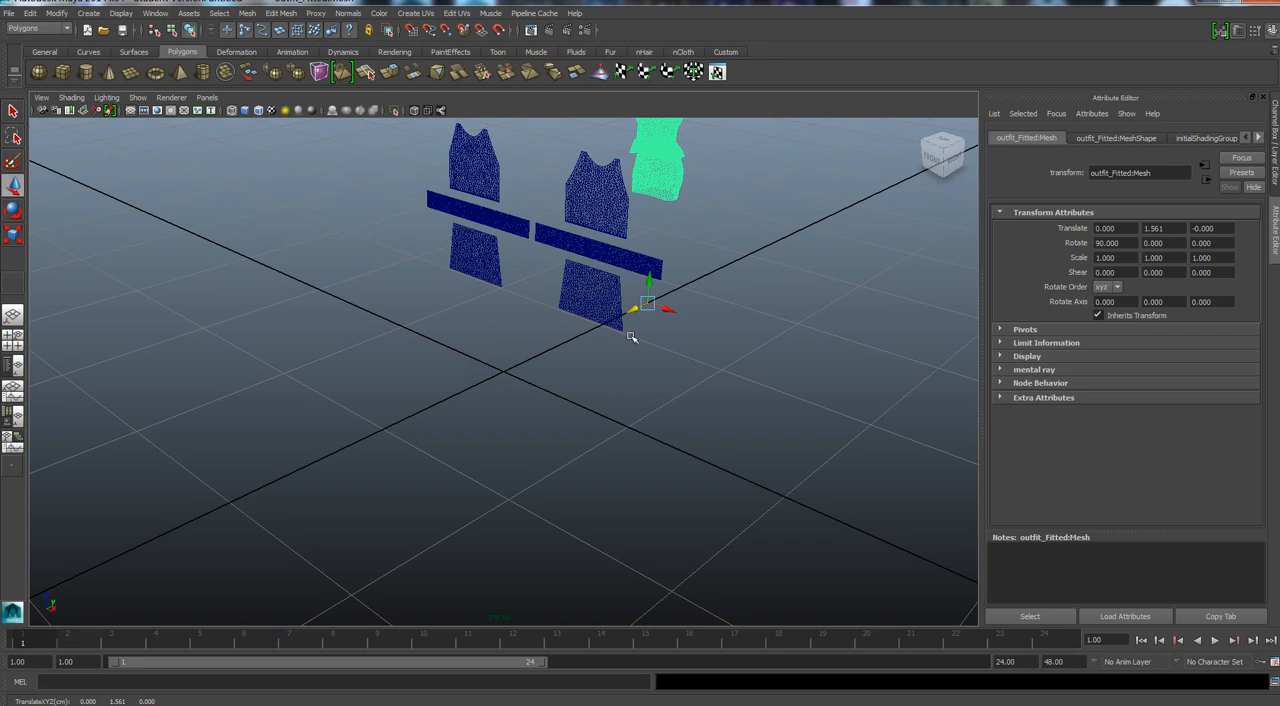
{"action": "middle_click_drag", "start_coordinate": [634, 320], "coordinate": [601, 475], "text": "alt"}
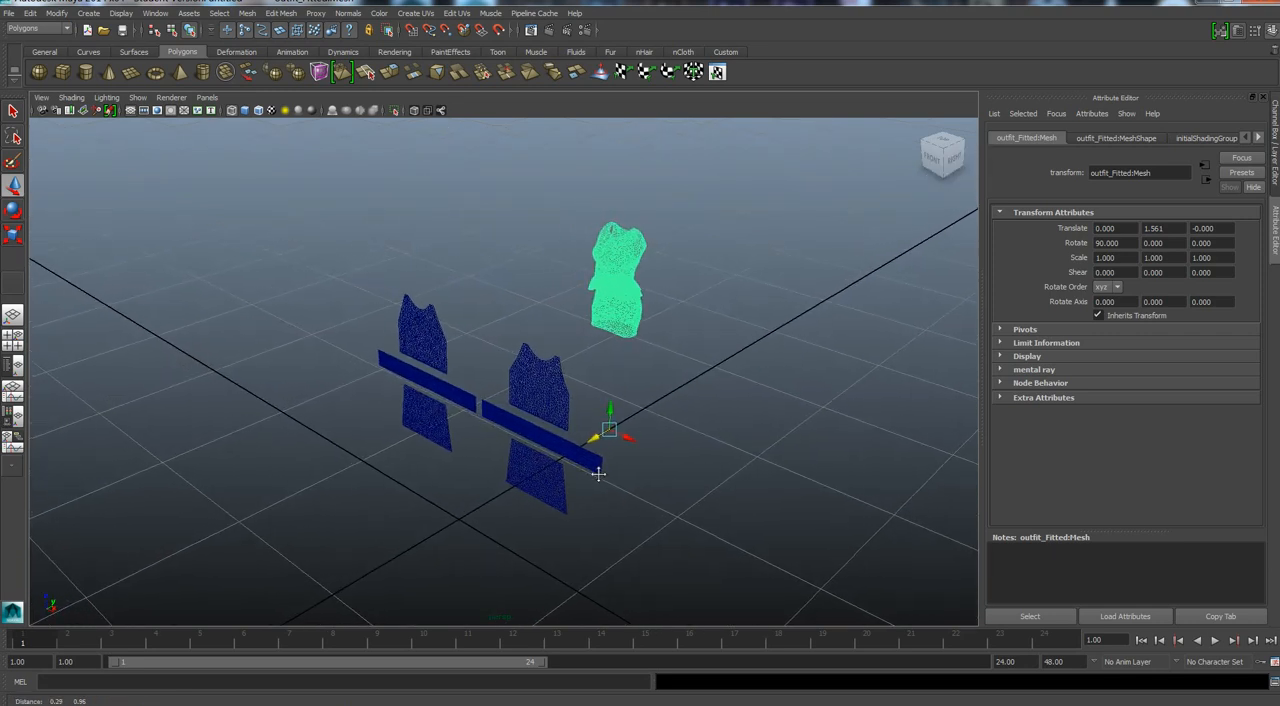
Scale the flat outfit mesh to 100 in X, Y and Z.
{"action": "left_click", "coordinate": [552, 393]}
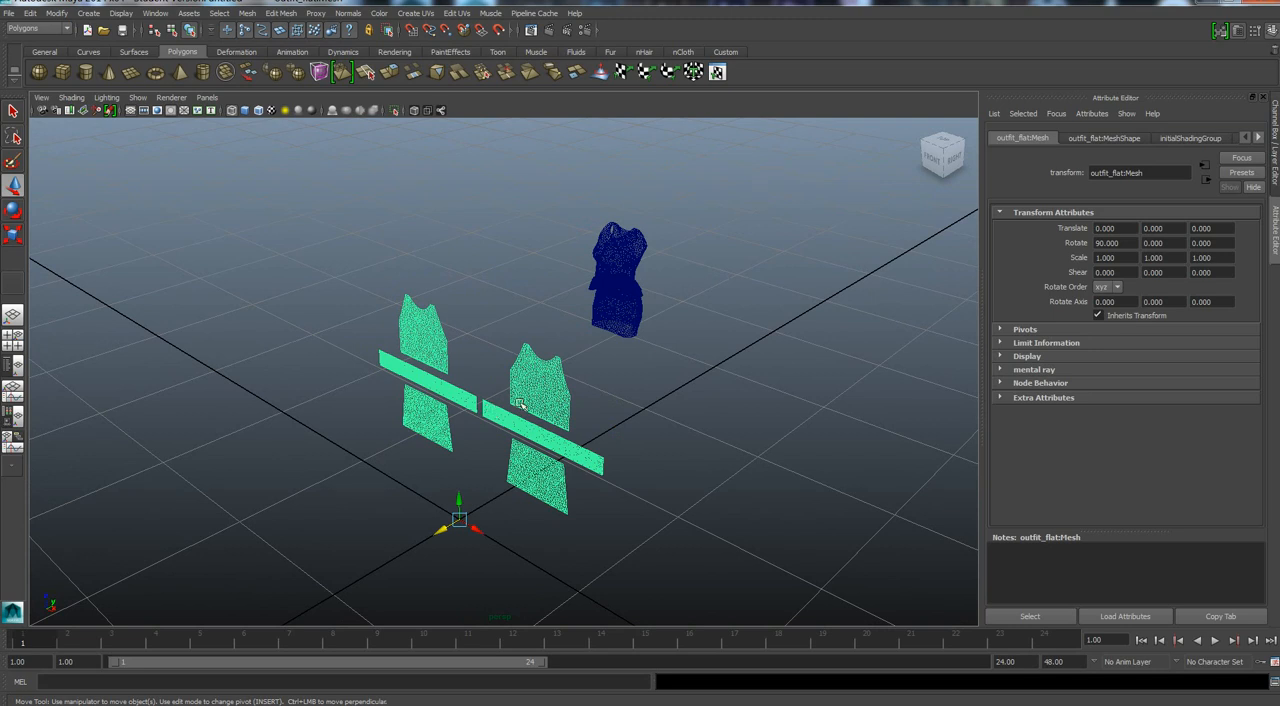
{"action": "double_click", "coordinate": [1113, 258]}
{"action": "type", "text": "100."}
{"action": "key", "text": "Tab"}
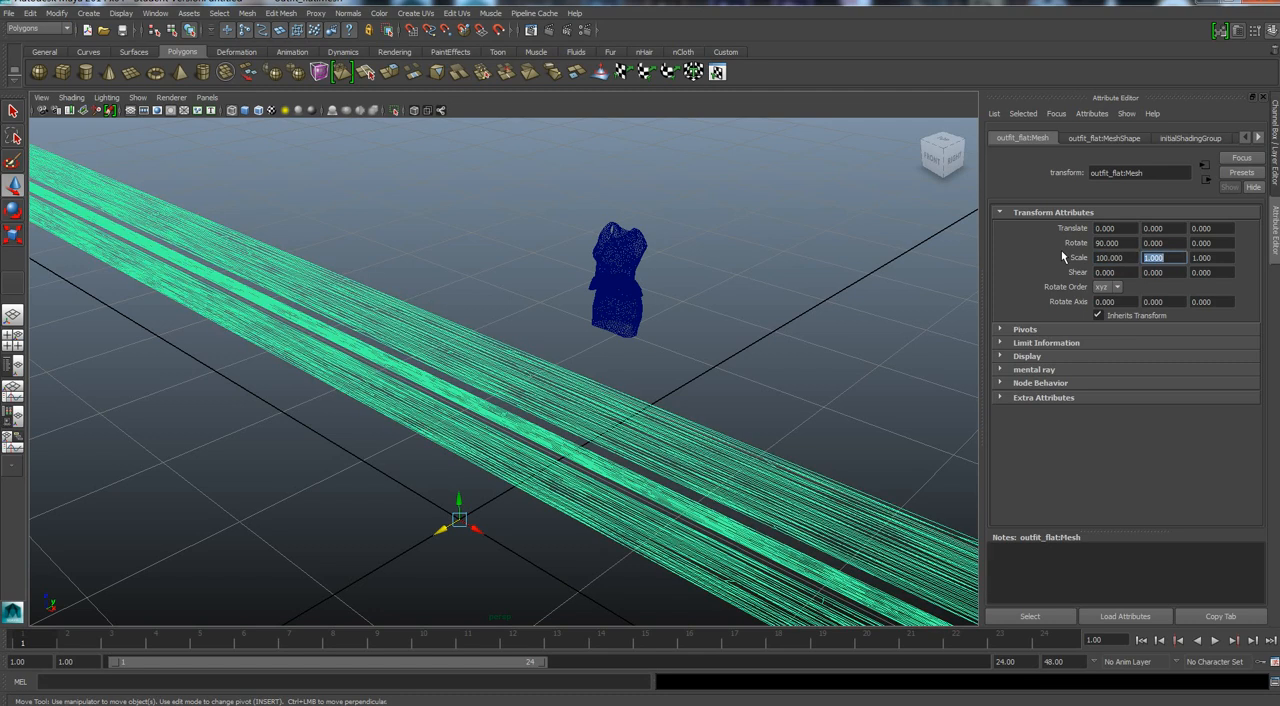
{"action": "type", "text": "100."}
{"action": "key", "text": "Tab"}
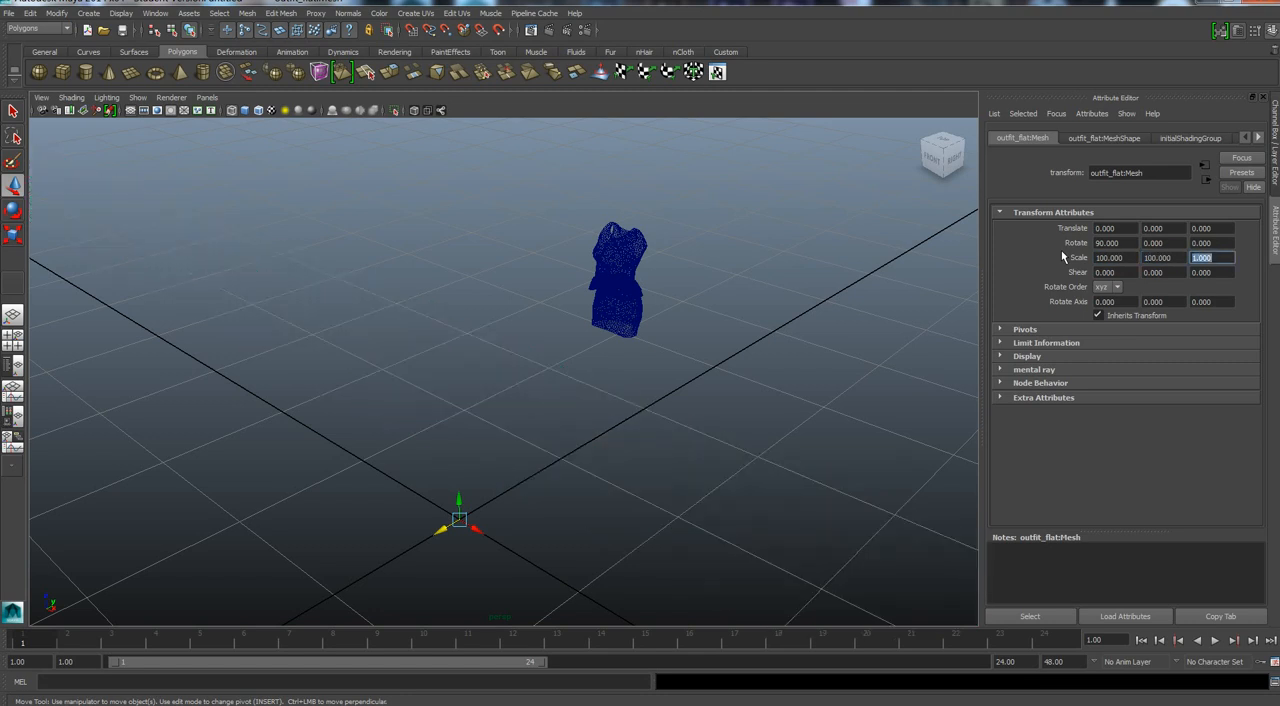
{"action": "type", "text": "100."}
{"action": "key", "text": "Tab"}
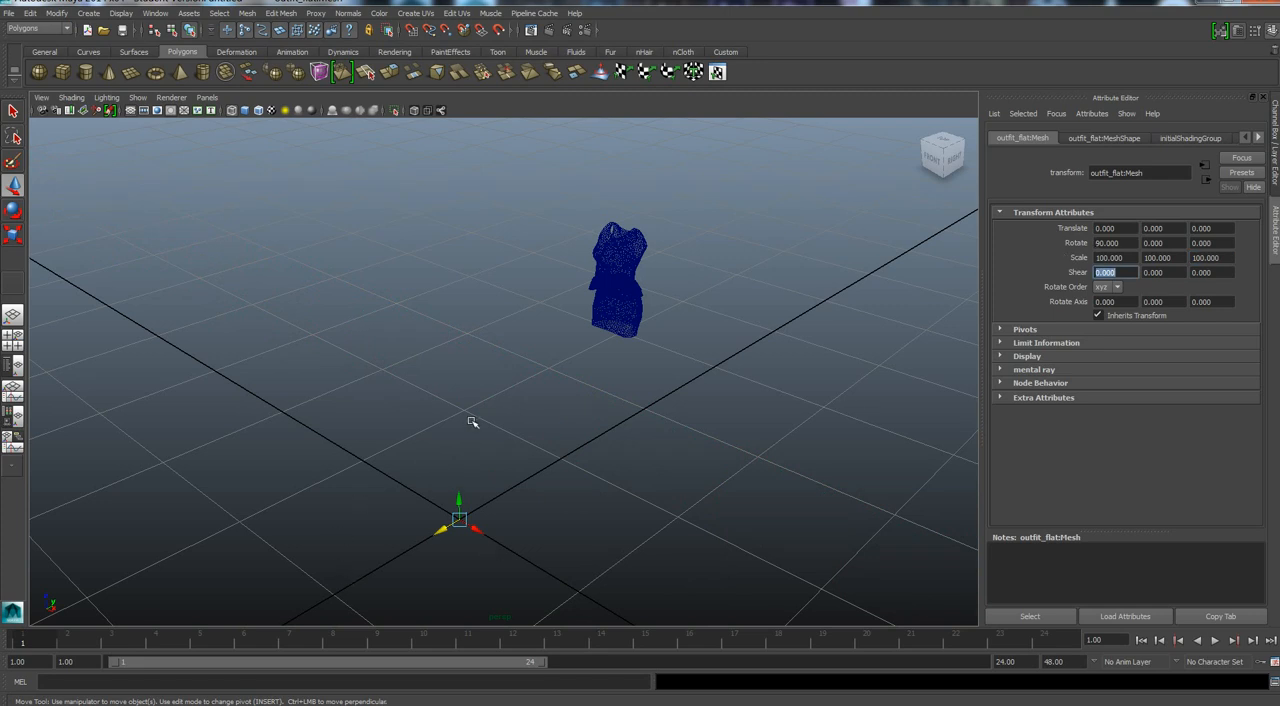
Create a polygon plane with 250 width subdivisions and 250 height subdivisions.
{"action": "left_click", "coordinate": [137, 76]}
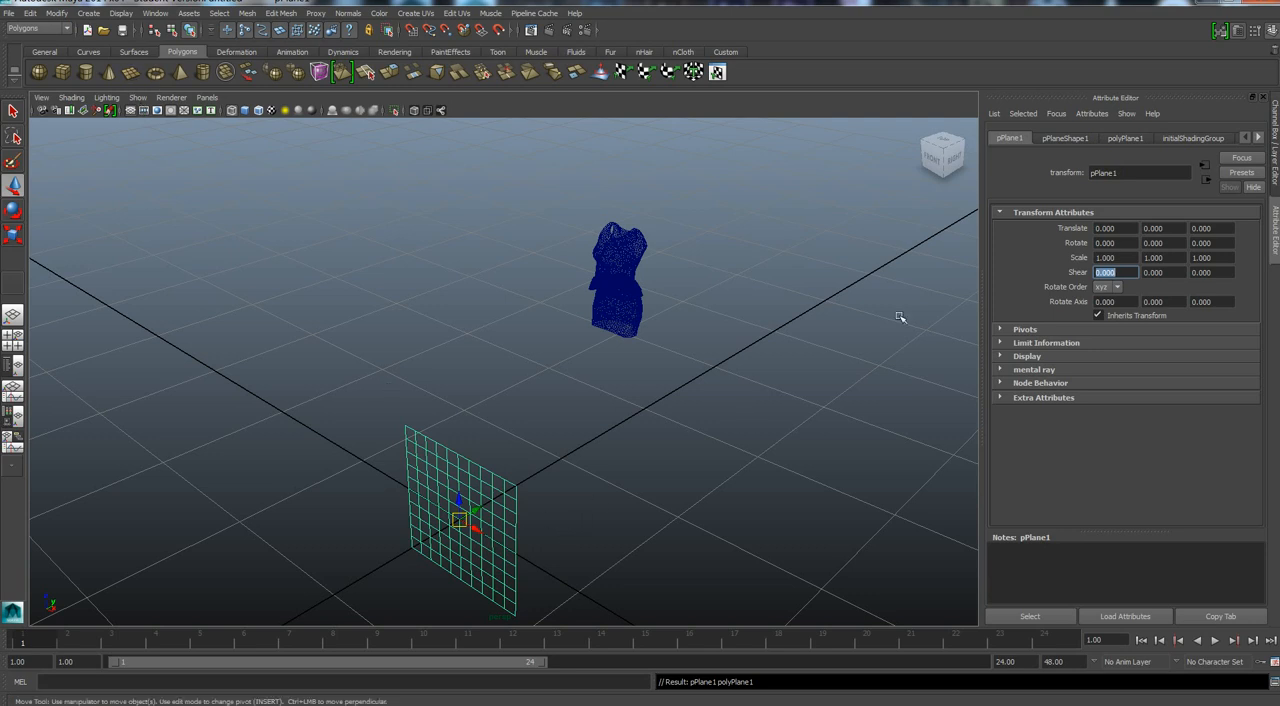
{"action": "left_click", "coordinate": [1124, 138]}
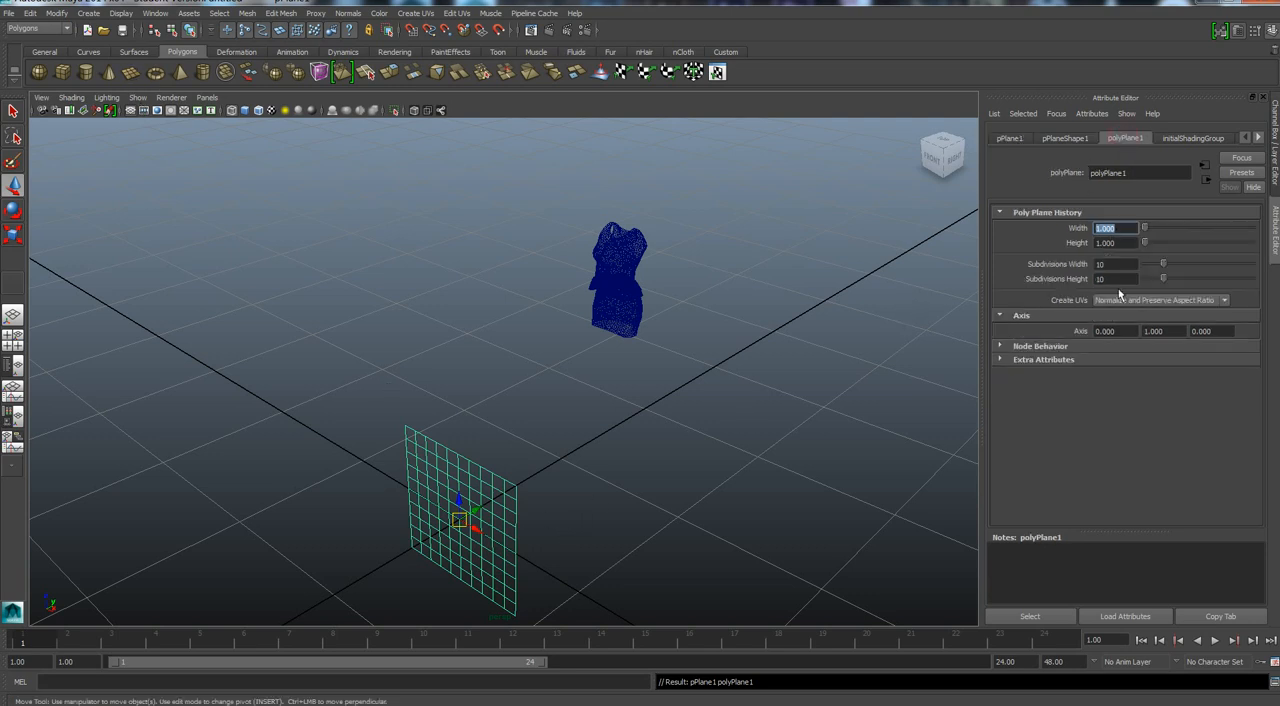
{"action": "left_click", "coordinate": [1118, 265]}
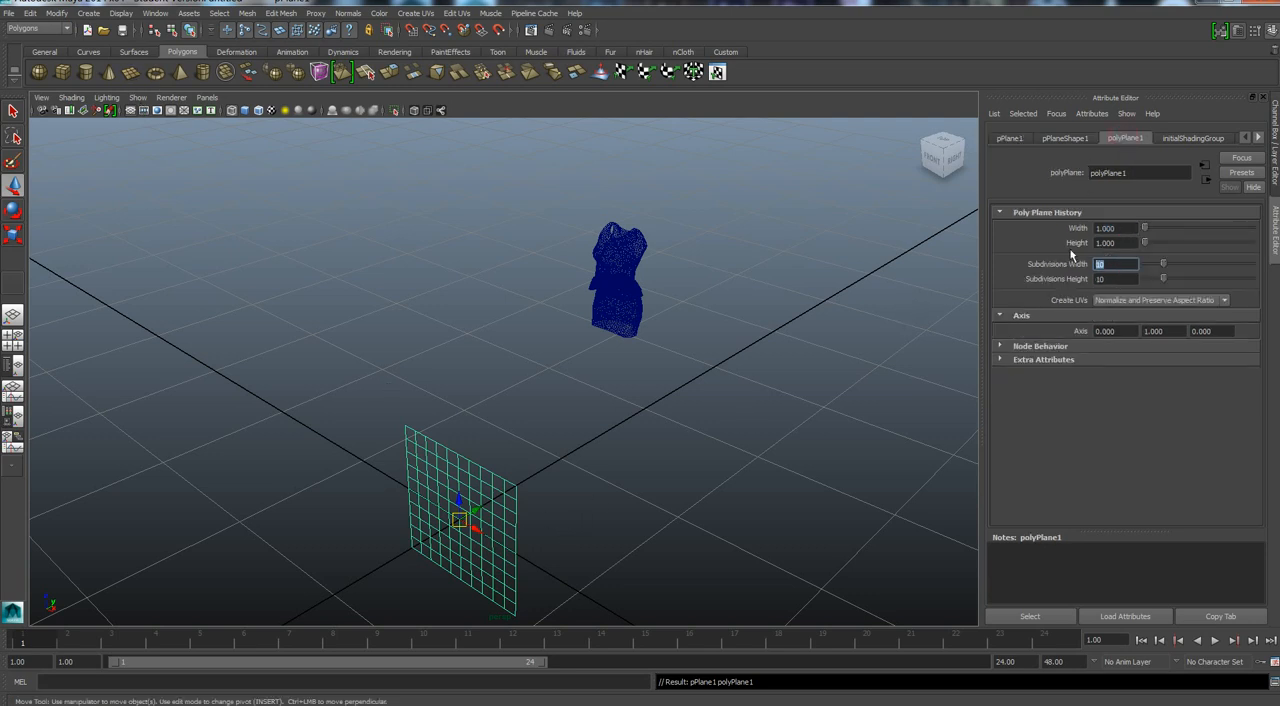
{"action": "left_click", "coordinate": [1131, 280]}
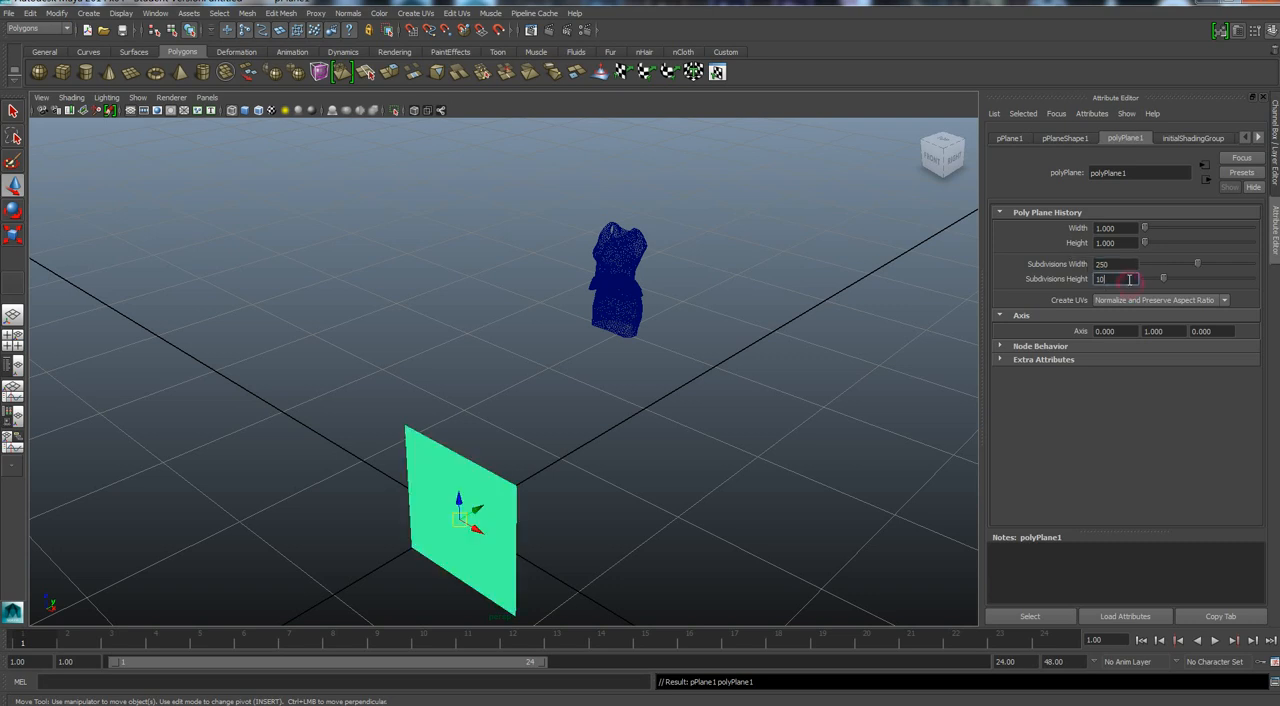
{"action": "type", "text": "250"}
{"action": "key", "text": "Return"}
Scale the new plane to 100 on all three axes.
{"action": "left_click", "coordinate": [1007, 139]}
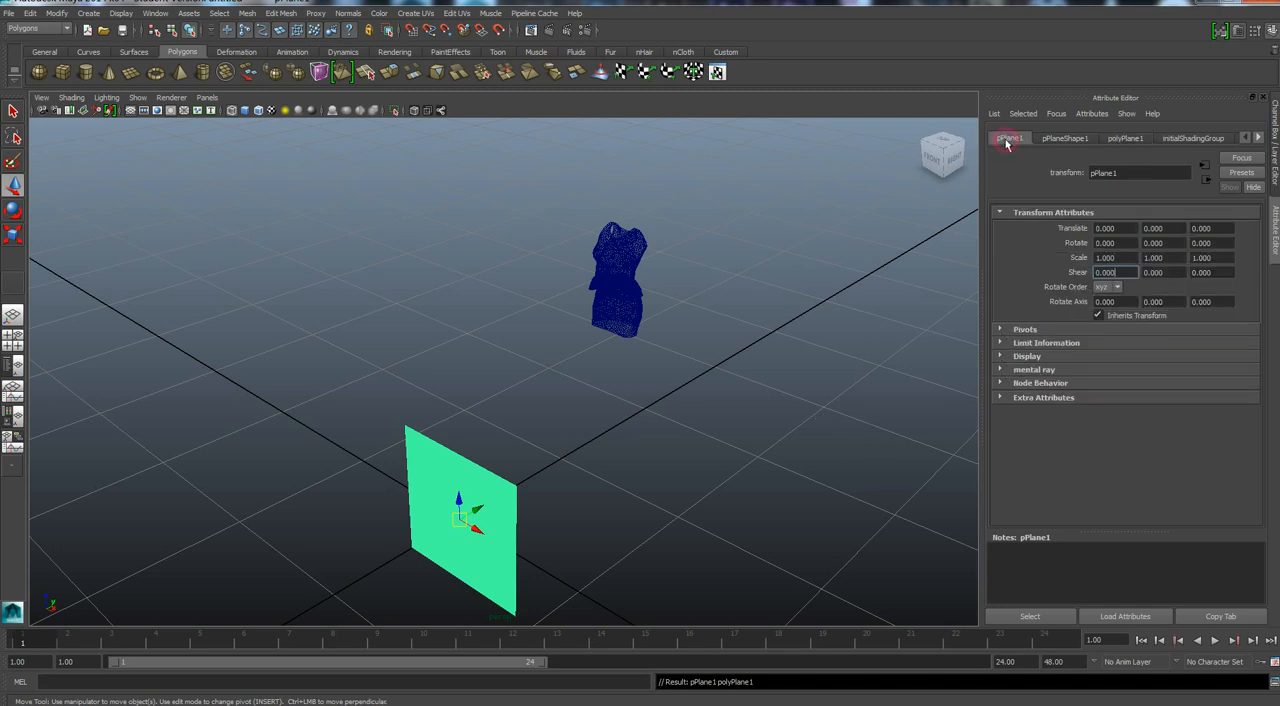
{"action": "left_click", "coordinate": [1121, 257]}
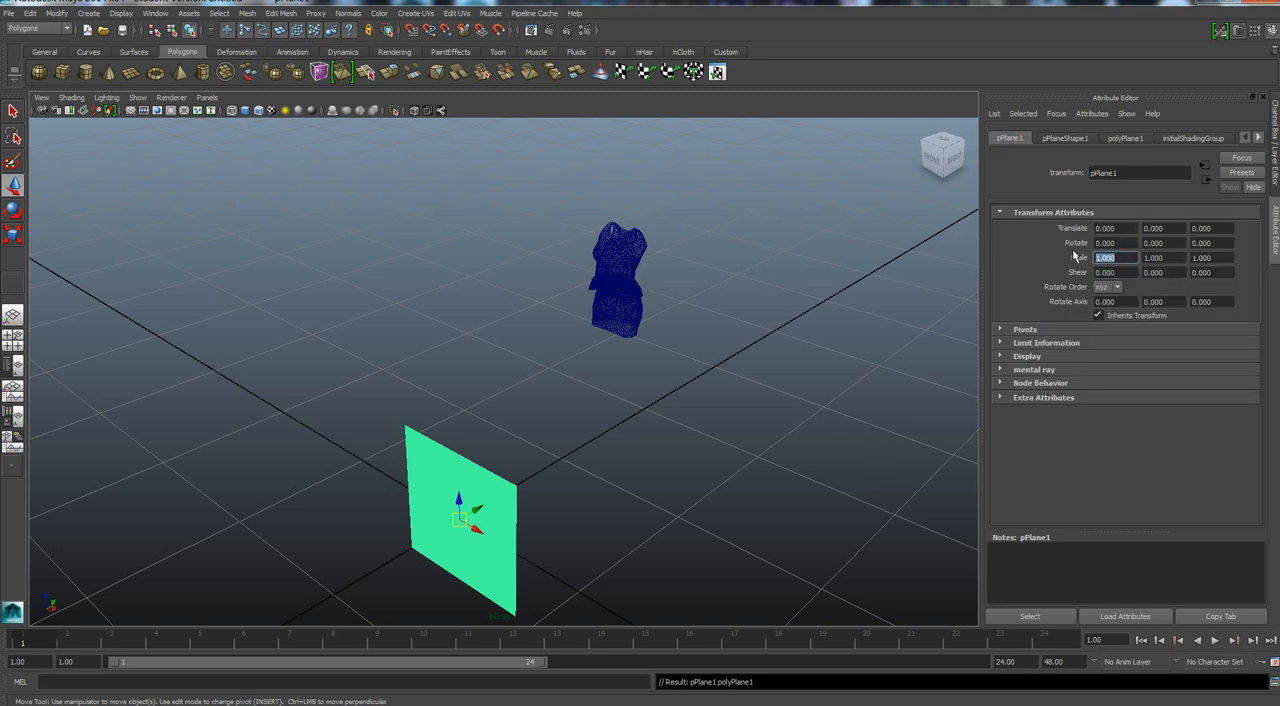
{"action": "type", "text": "1"}
{"action": "key", "text": "Tab"}
{"action": "type", "text": "100"}
{"action": "key", "text": "Tab"}
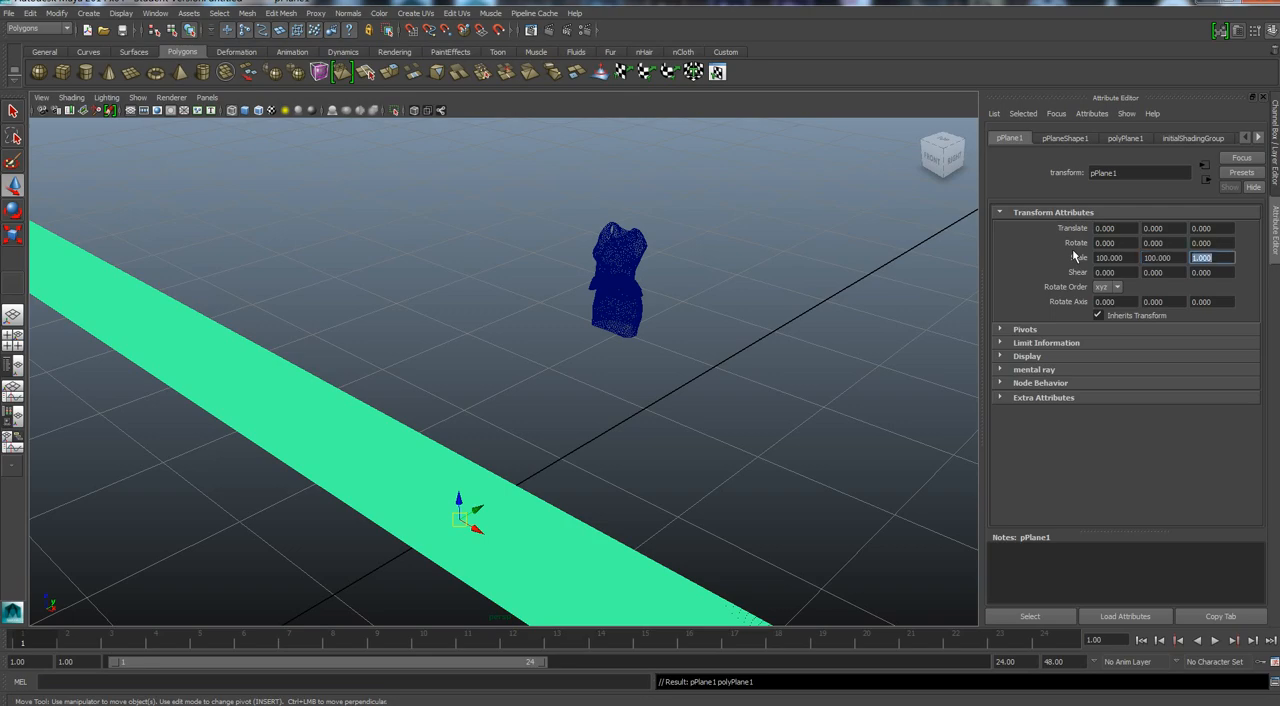
{"action": "type", "text": "100."}
{"action": "key", "text": "Tab"}
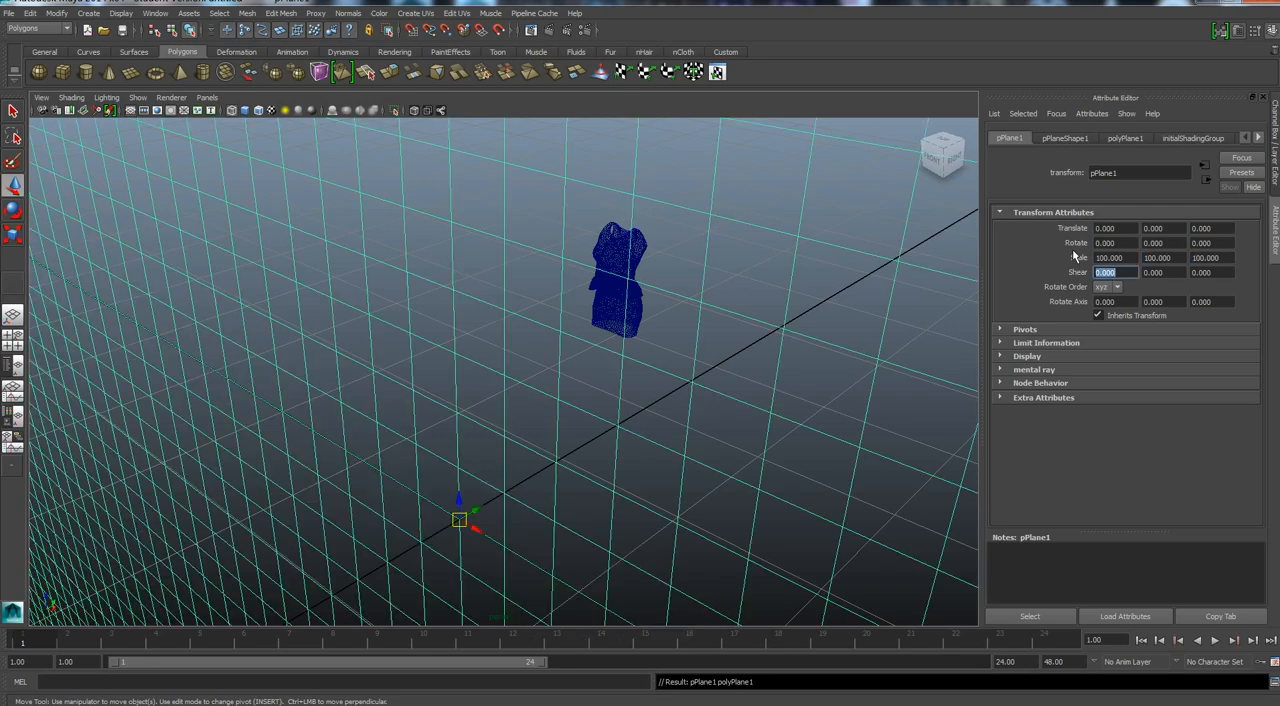
Freeze the transformations of the plane and the flat outfit mesh together.
{"action": "scroll", "coordinate": [470, 434], "scroll_direction": "down", "scroll_amount": 3}
{"action": "scroll", "coordinate": [478, 445], "scroll_direction": "down", "scroll_amount": 8}
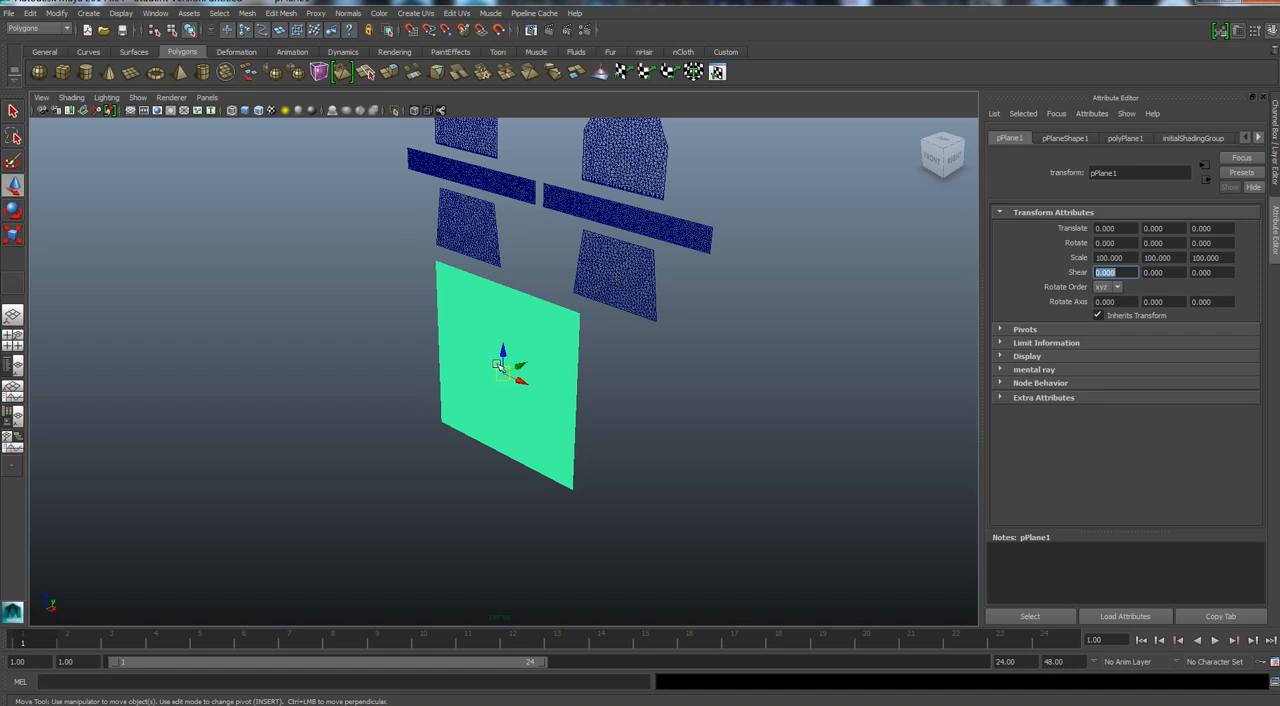
{"action": "left_click", "coordinate": [622, 288]}
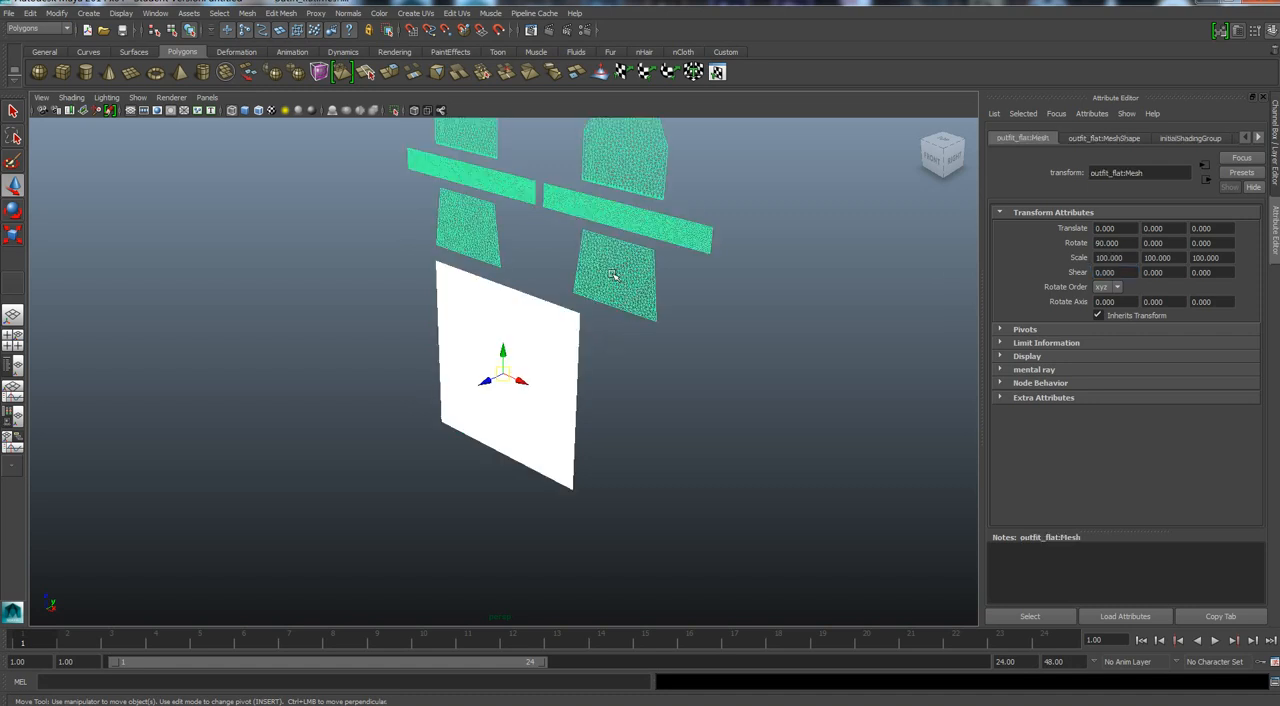
{"action": "left_click", "coordinate": [54, 13]}
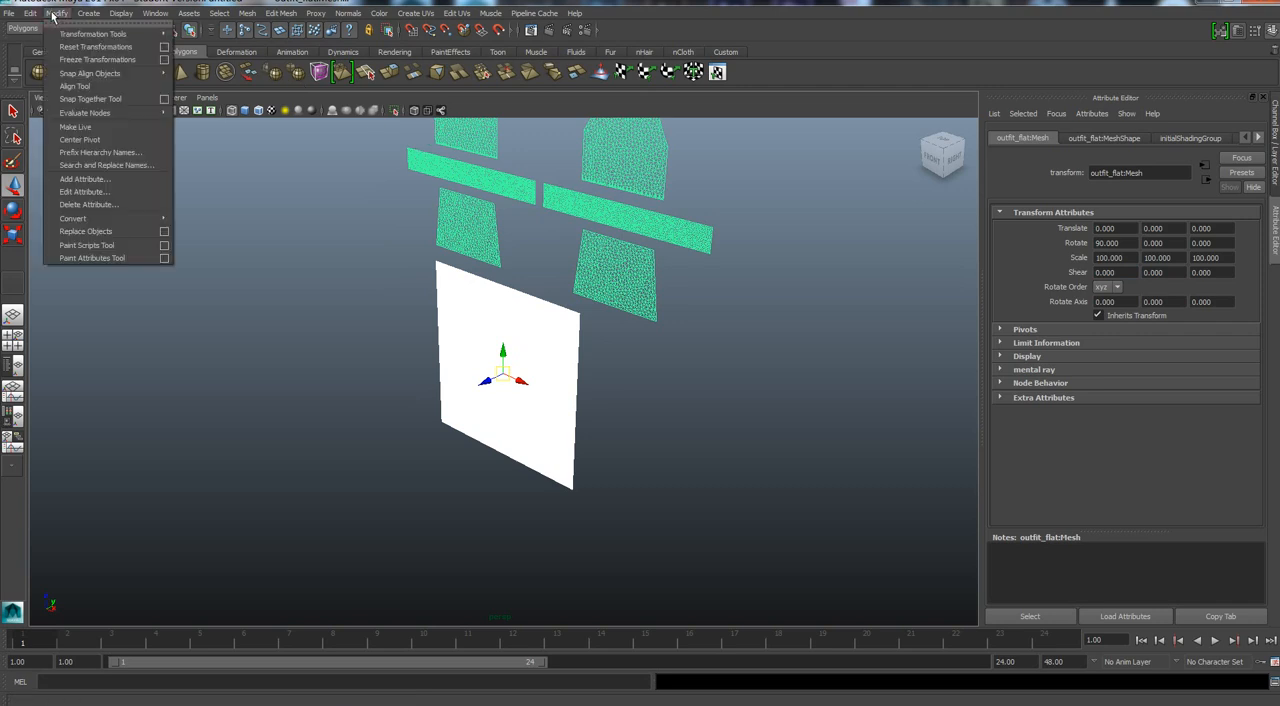
{"action": "left_click", "coordinate": [70, 60]}
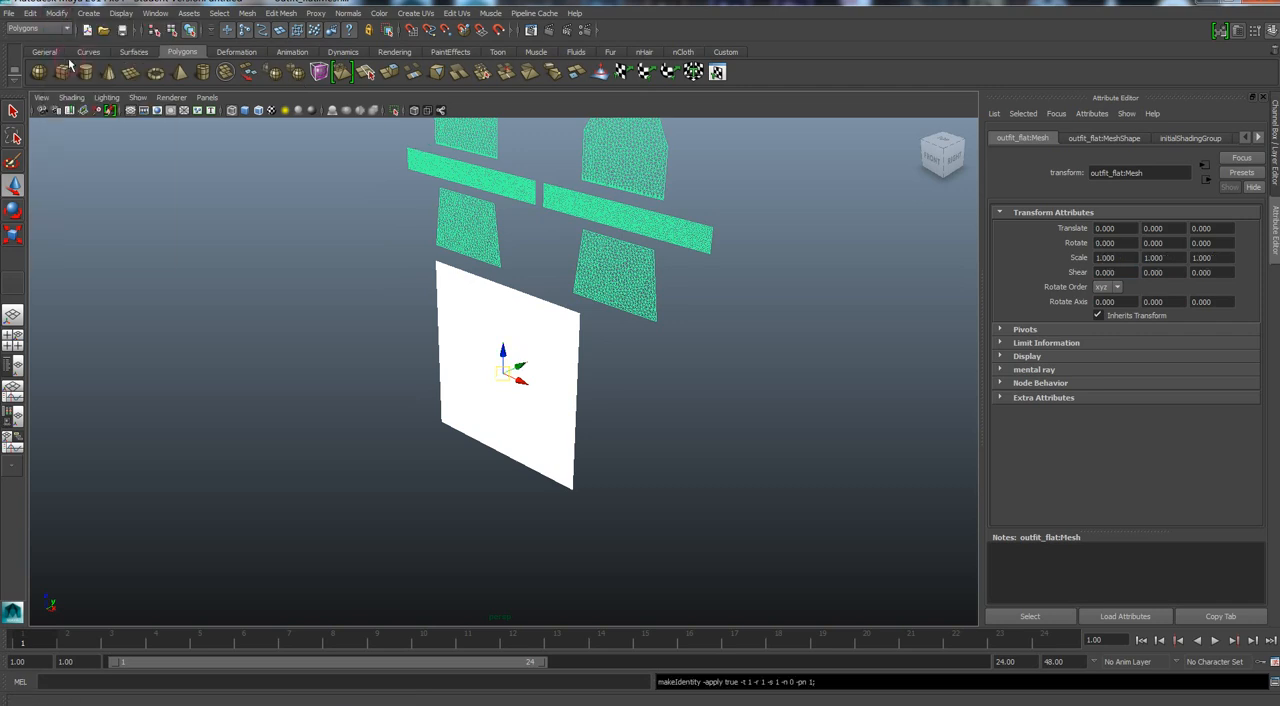
Delete the construction history of the plane and the flat outfit mesh, and clear the selection.
{"action": "left_click", "coordinate": [32, 14]}
{"action": "mouse_move", "coordinate": [44, 130]}
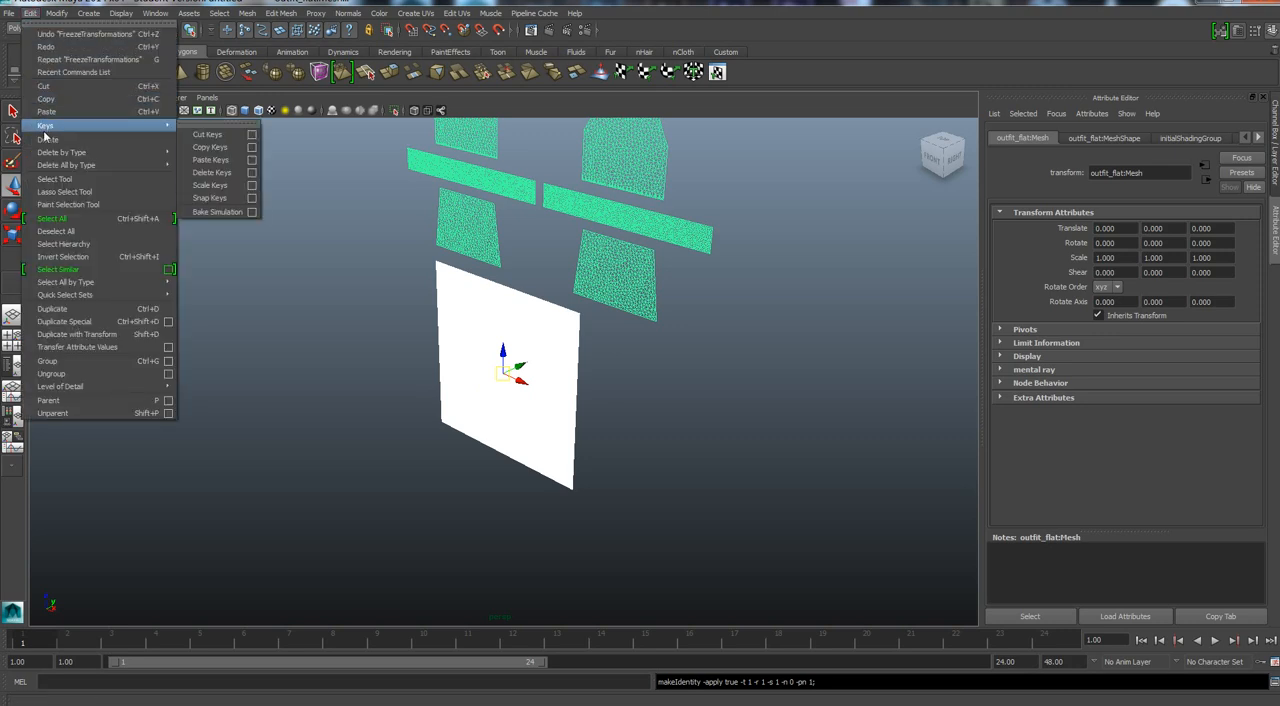
{"action": "mouse_move", "coordinate": [46, 153]}
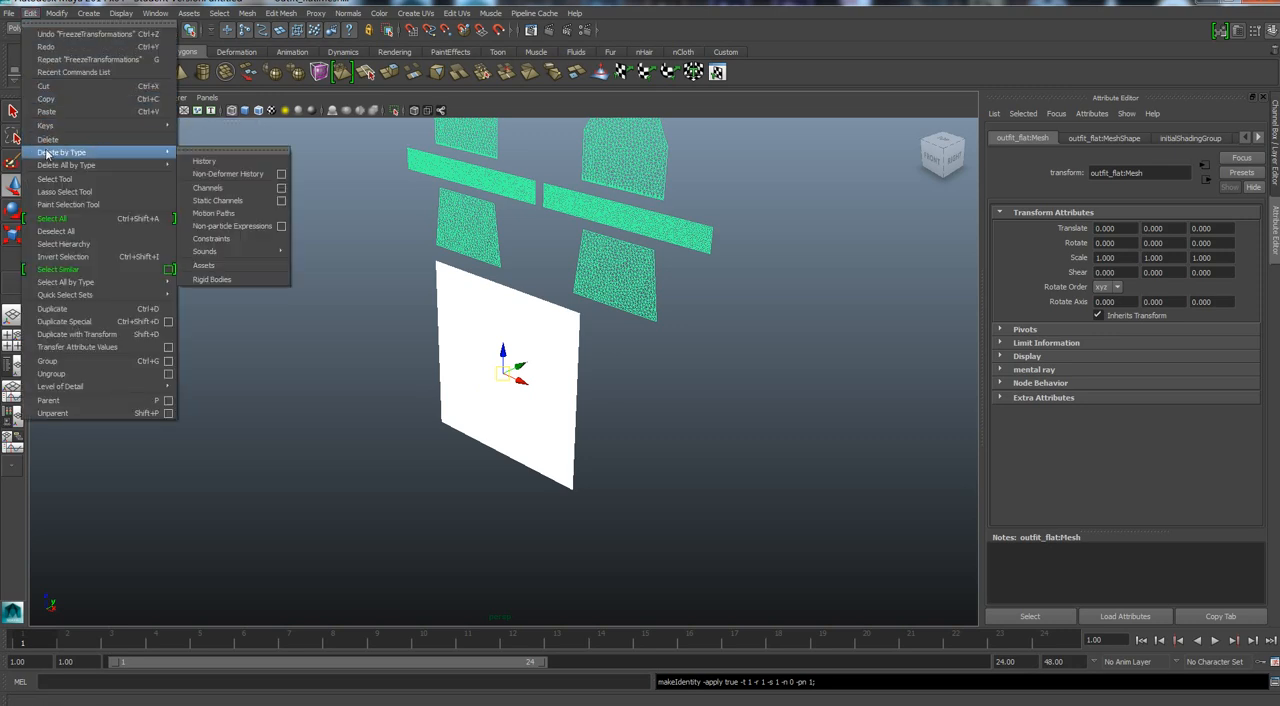
{"action": "left_click", "coordinate": [202, 163]}
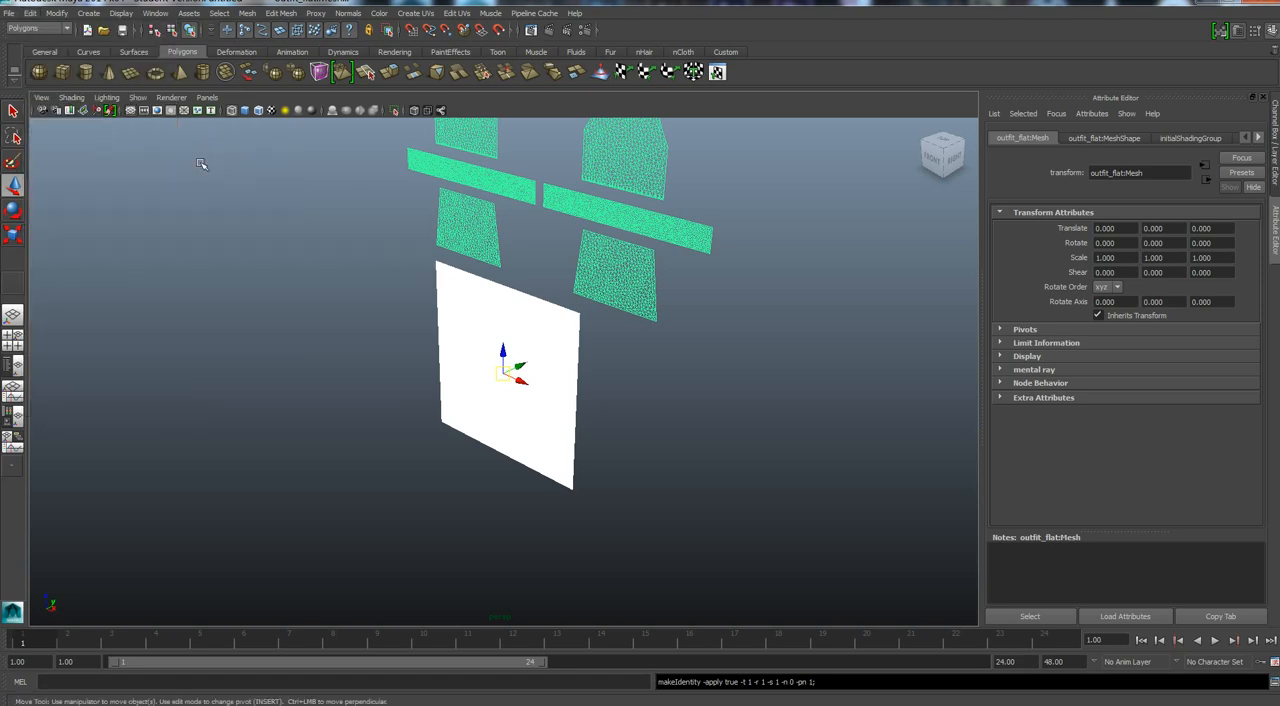
{"action": "left_click", "coordinate": [676, 464]}
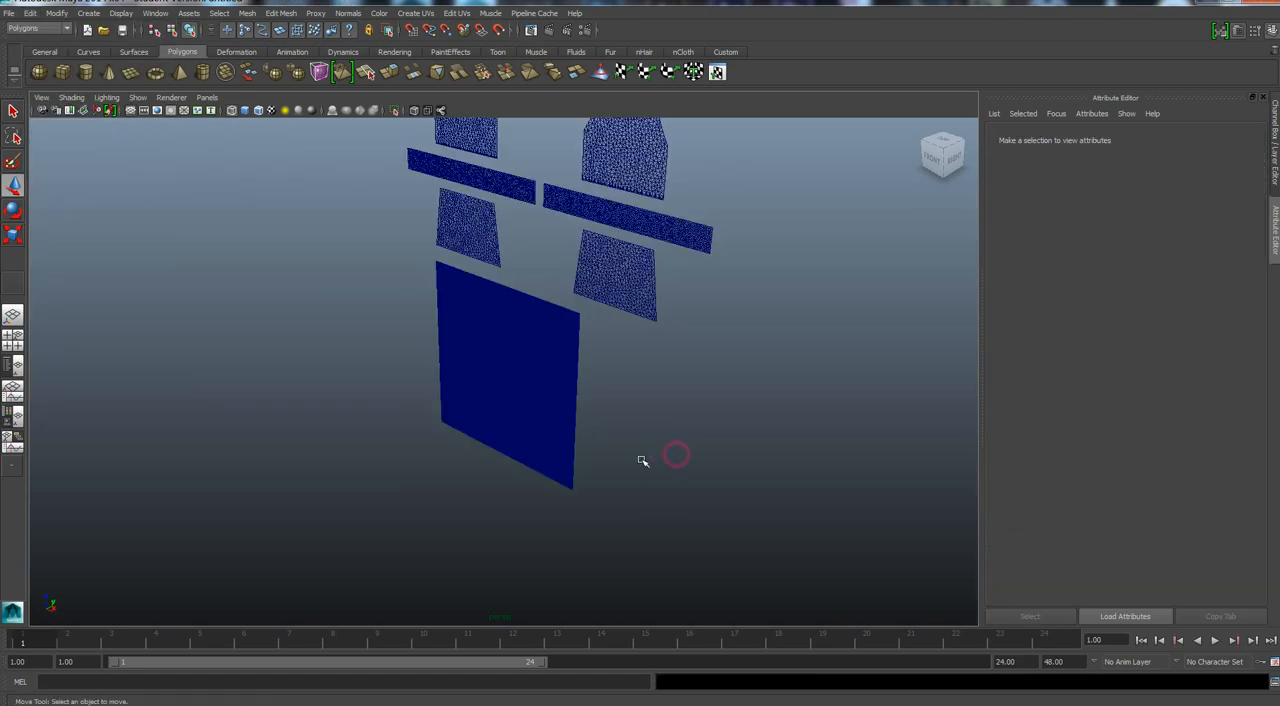
Stretch the plane along X to about twice its width, working from the front view.
{"action": "left_click", "coordinate": [540, 405]}
{"action": "key", "text": "f"}
{"action": "scroll", "coordinate": [507, 534], "scroll_direction": "down", "scroll_amount": 2}
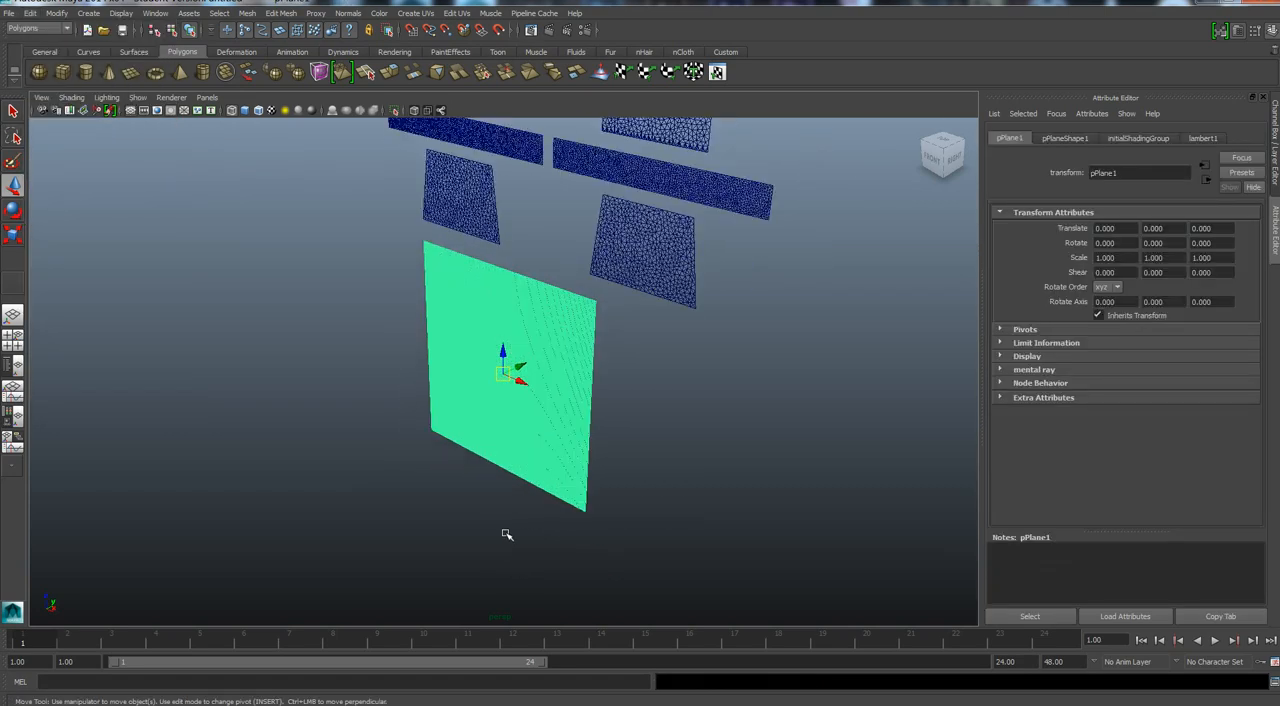
{"action": "left_click", "coordinate": [925, 165]}
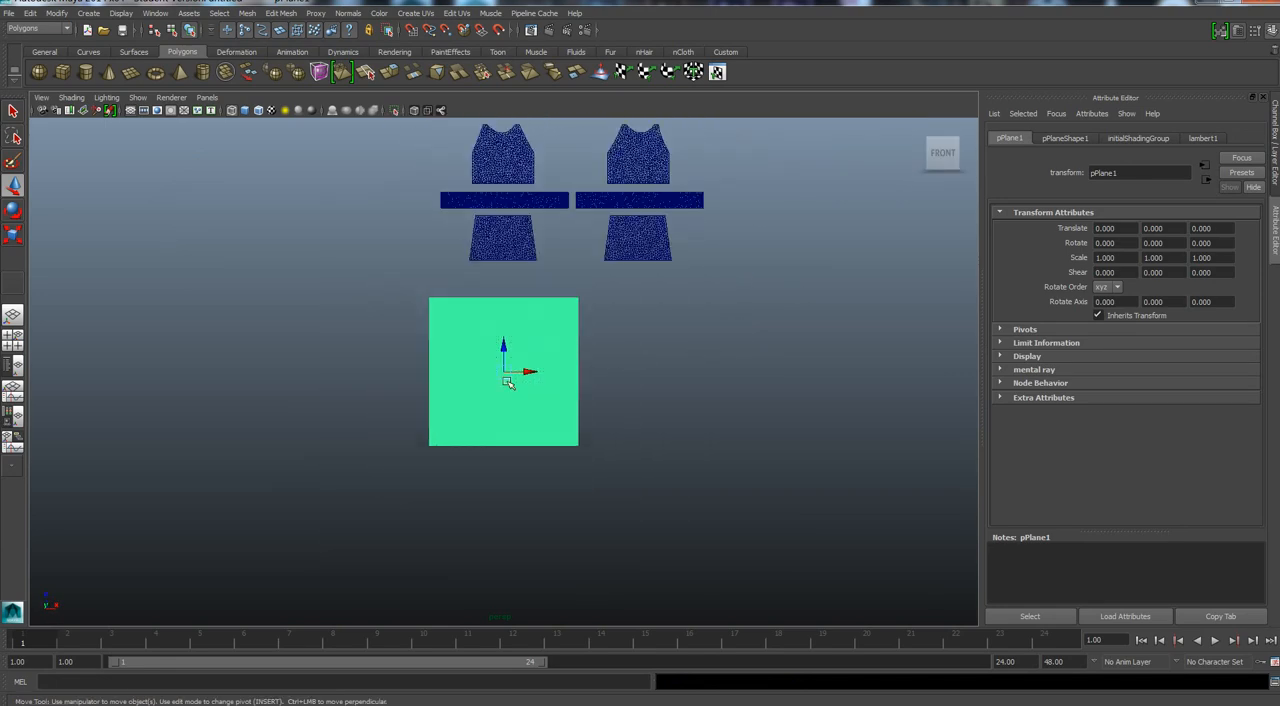
{"action": "key", "text": "r"}
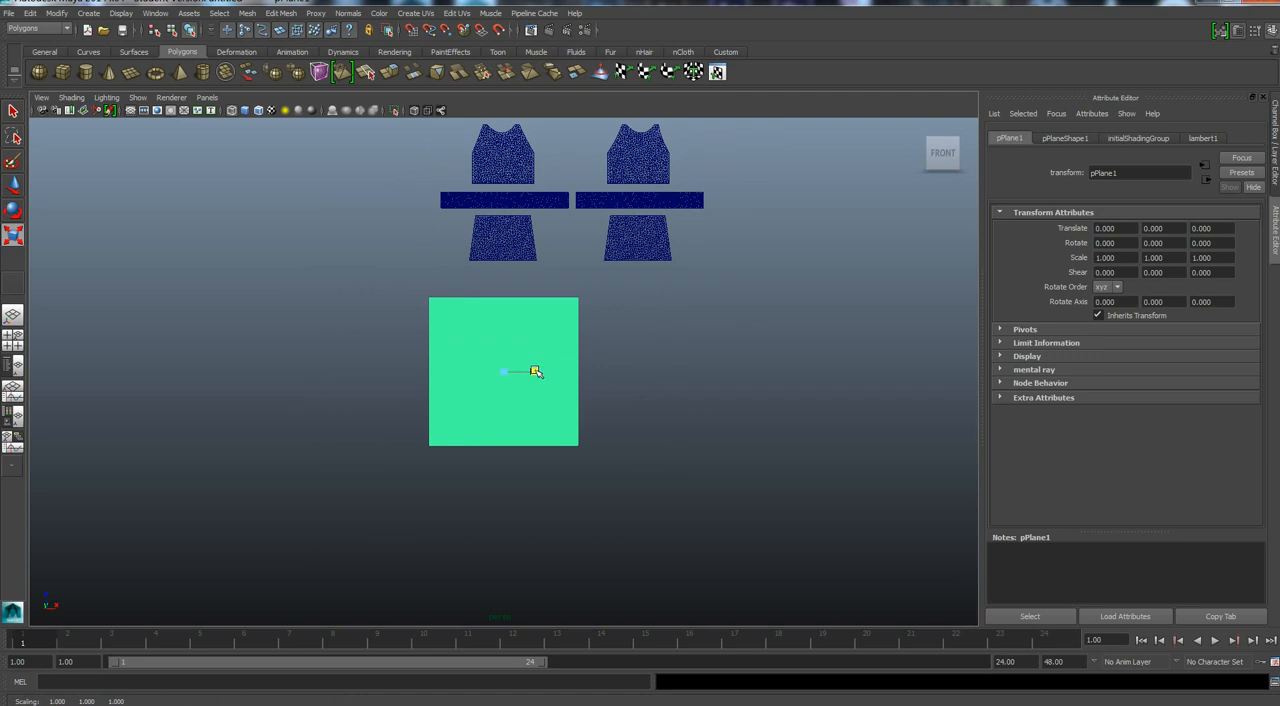
{"action": "left_click_drag", "start_coordinate": [535, 372], "coordinate": [537, 372]}
Move the plane just behind the flat pattern pieces, to about X 36.7, Y -21.1 and Z 121.1.
{"action": "key", "text": "w"}
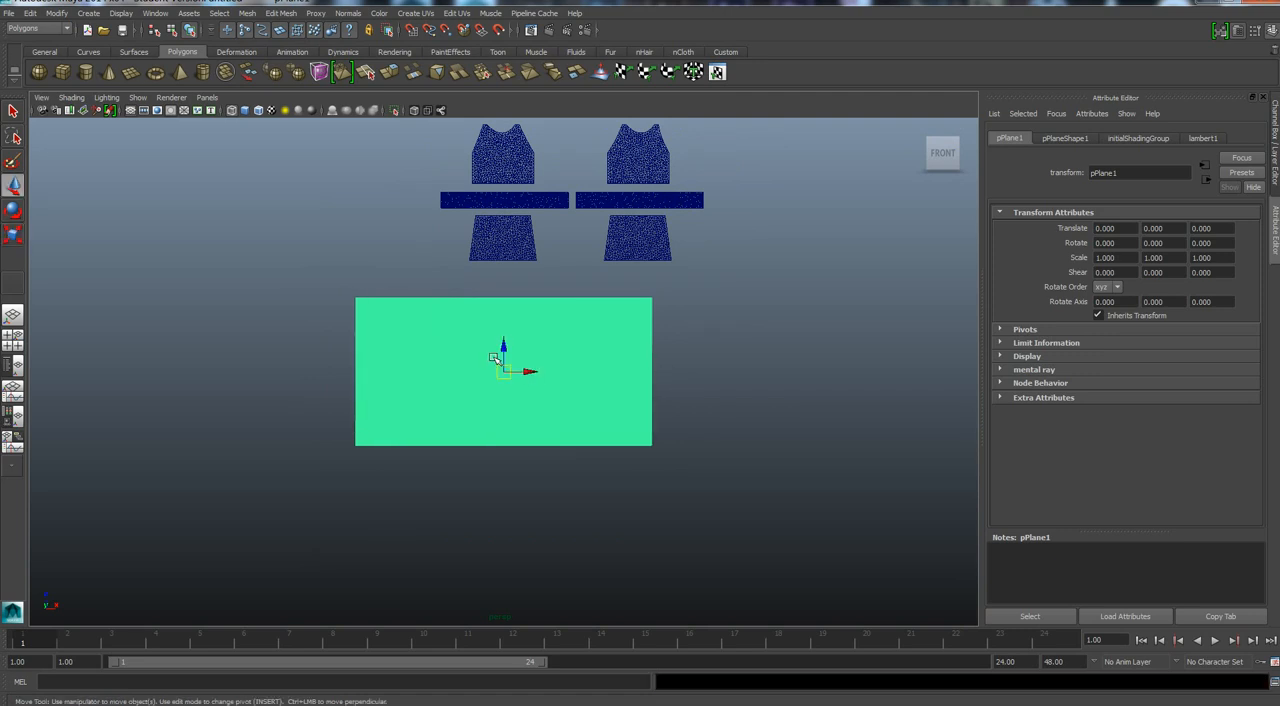
{"action": "left_click_drag", "start_coordinate": [504, 321], "coordinate": [586, 197]}
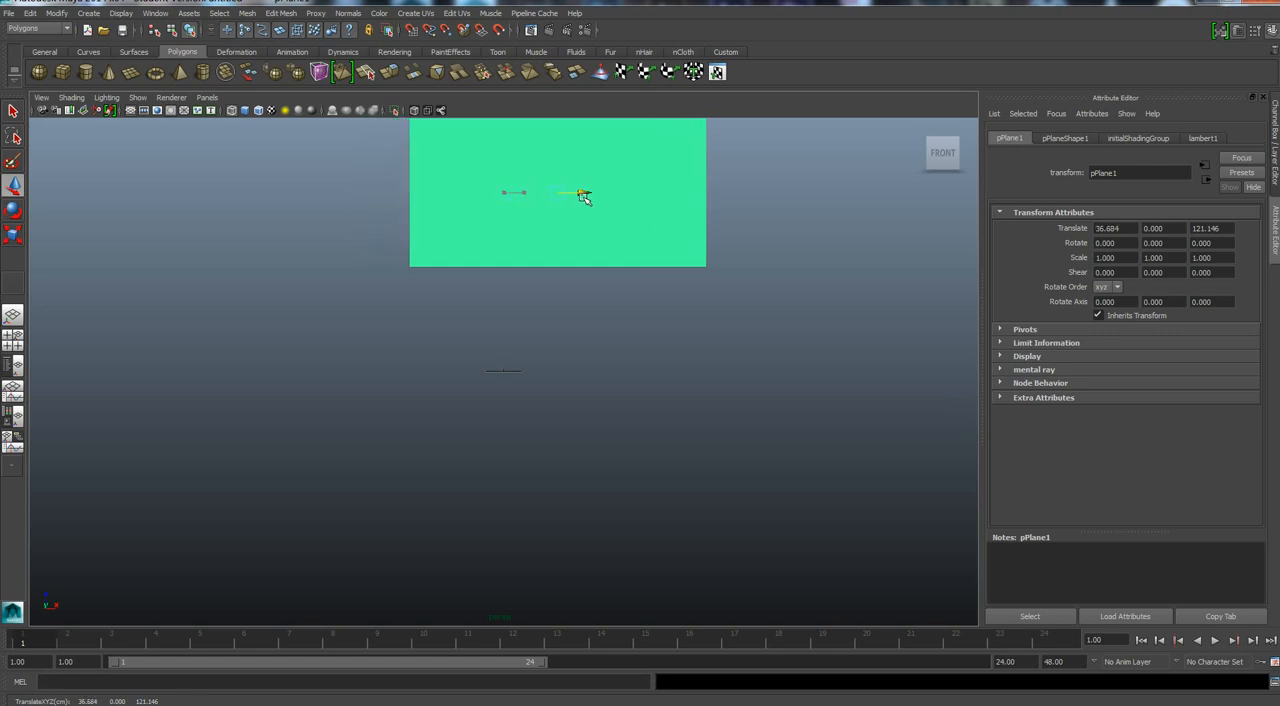
{"action": "left_click", "coordinate": [944, 161]}
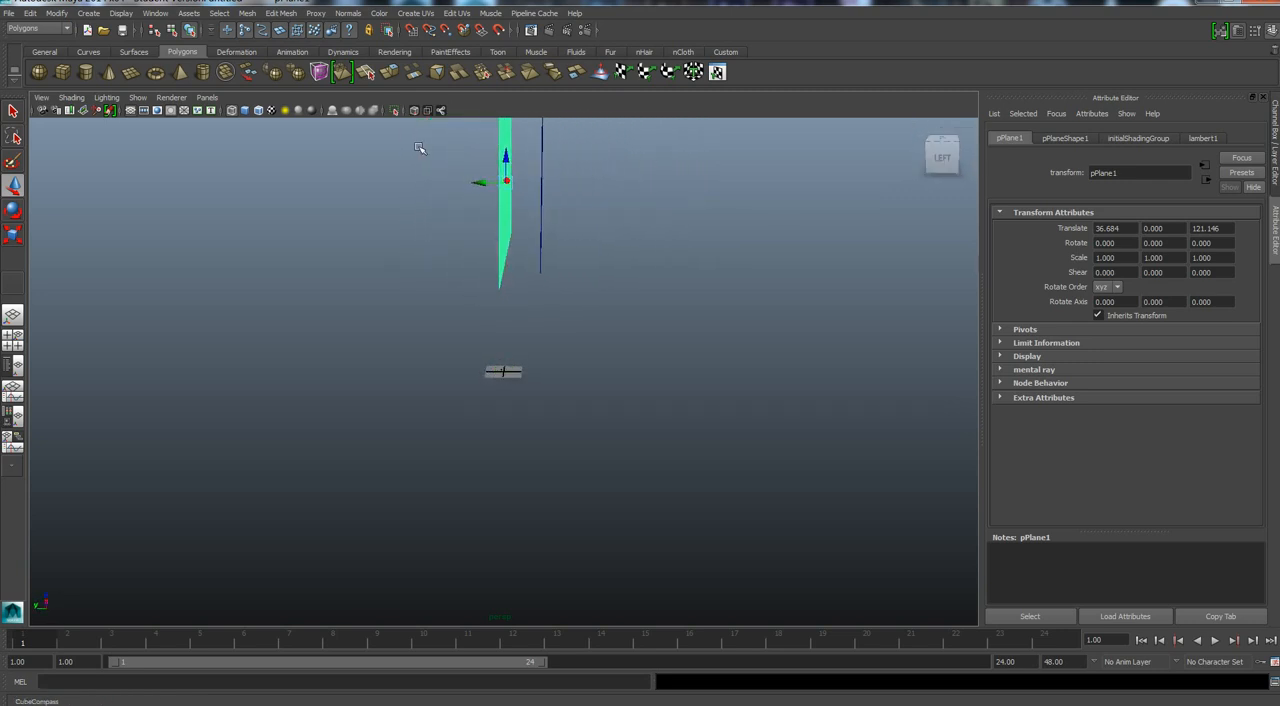
{"action": "middle_click_drag", "start_coordinate": [480, 183], "coordinate": [514, 178]}
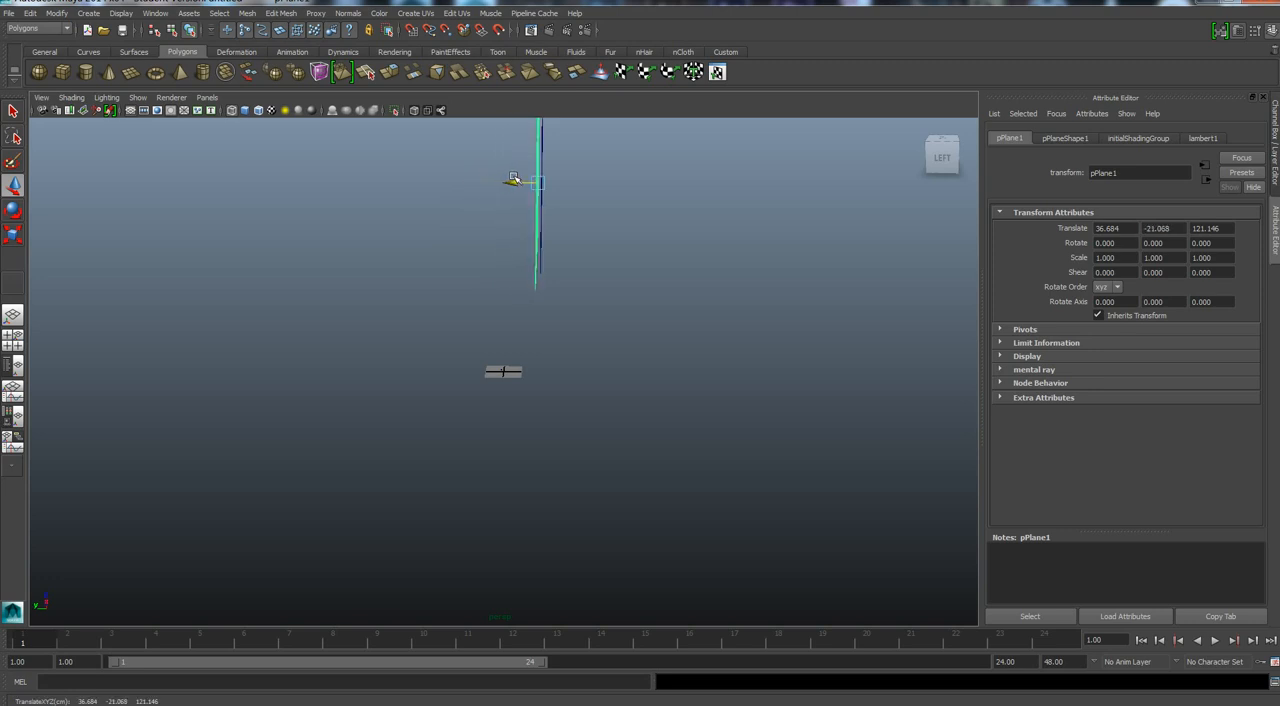
Check from the front whether the plane covers all the pattern pieces, and select the flat outfit mesh.
{"action": "left_click", "coordinate": [957, 165]}
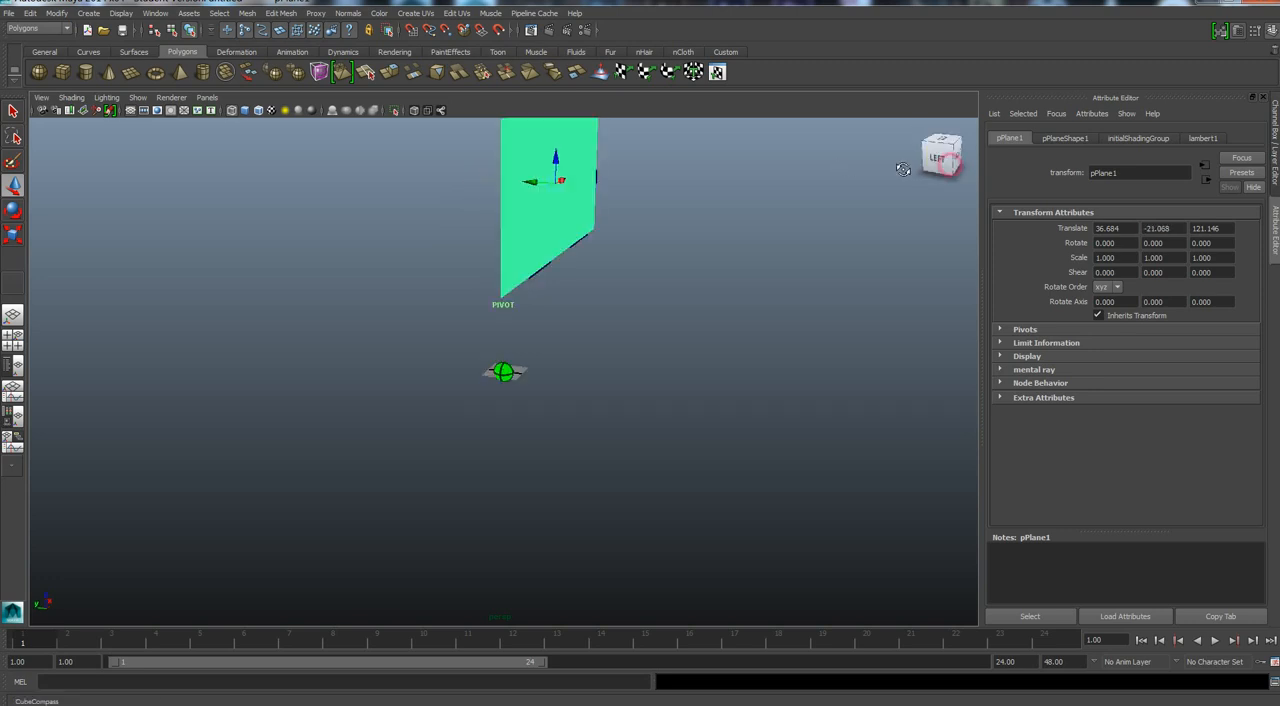
{"action": "left_click_drag", "start_coordinate": [950, 160], "coordinate": [852, 194]}
{"action": "left_click_drag", "start_coordinate": [943, 158], "coordinate": [998, 116]}
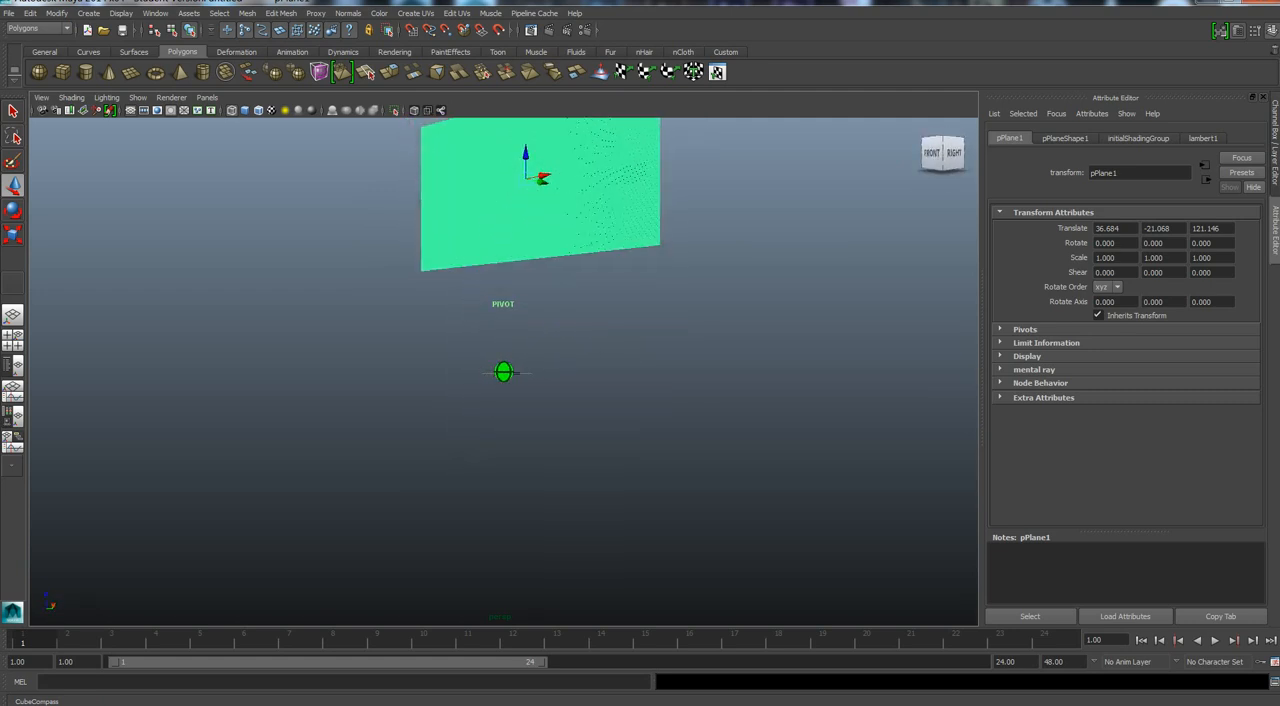
{"action": "left_click", "coordinate": [932, 157]}
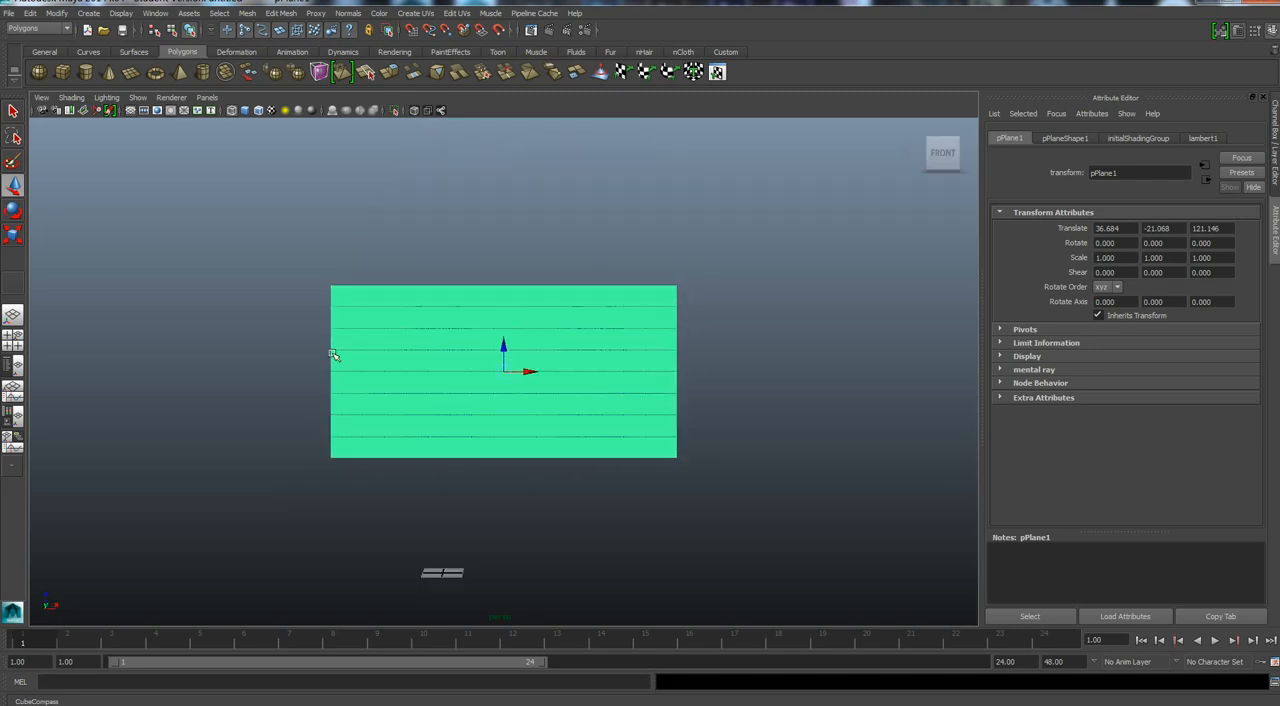
{"action": "left_click", "coordinate": [452, 382]}
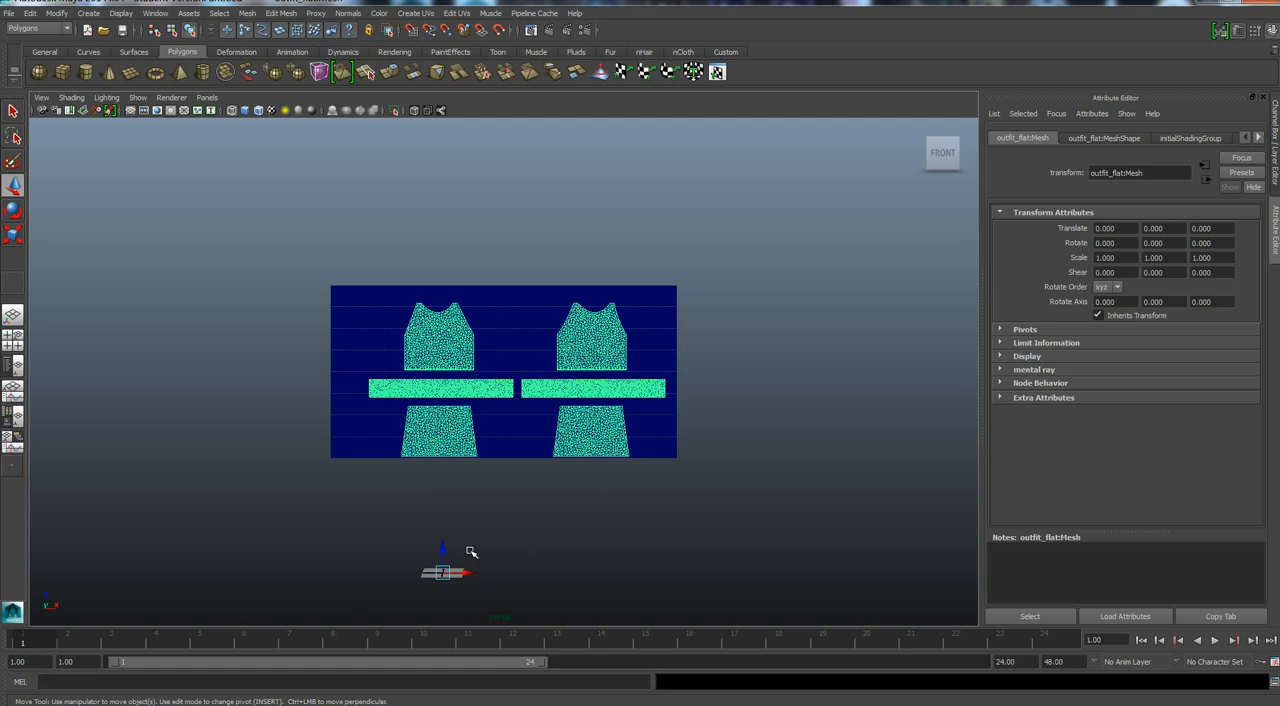
Move the flat outfit mesh forward along Y, away from the plane, to about Y -43.95.
{"action": "left_click_drag", "start_coordinate": [471, 551], "coordinate": [590, 553], "text": "alt"}
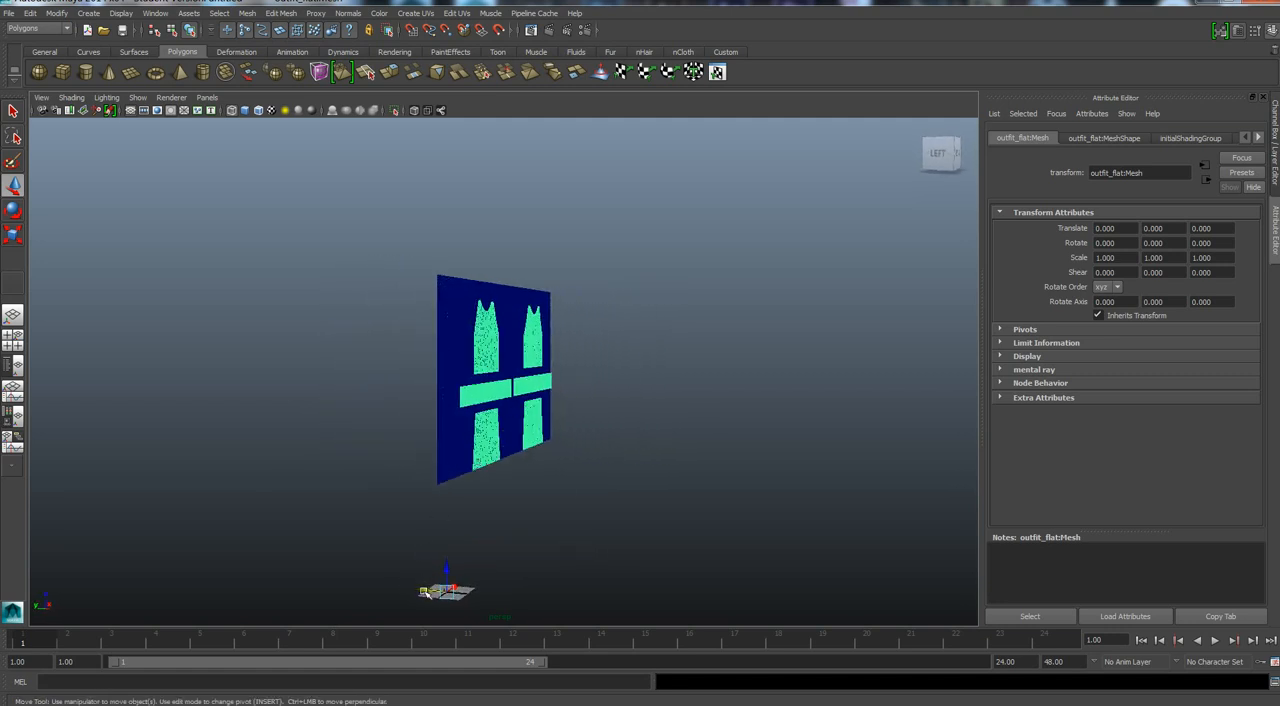
{"action": "left_click_drag", "start_coordinate": [424, 591], "coordinate": [503, 601]}
{"action": "scroll", "coordinate": [600, 546], "scroll_direction": "up", "scroll_amount": 3}
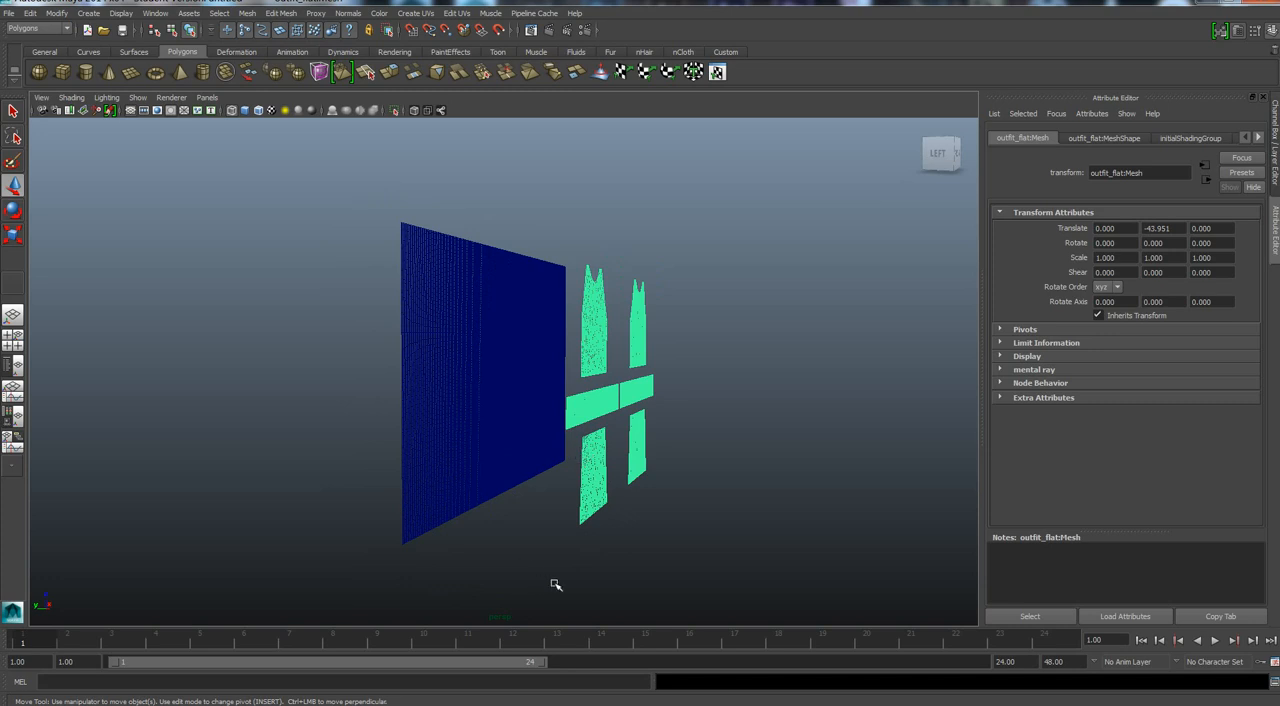
{"action": "left_click_drag", "start_coordinate": [560, 591], "coordinate": [574, 594], "text": "alt"}
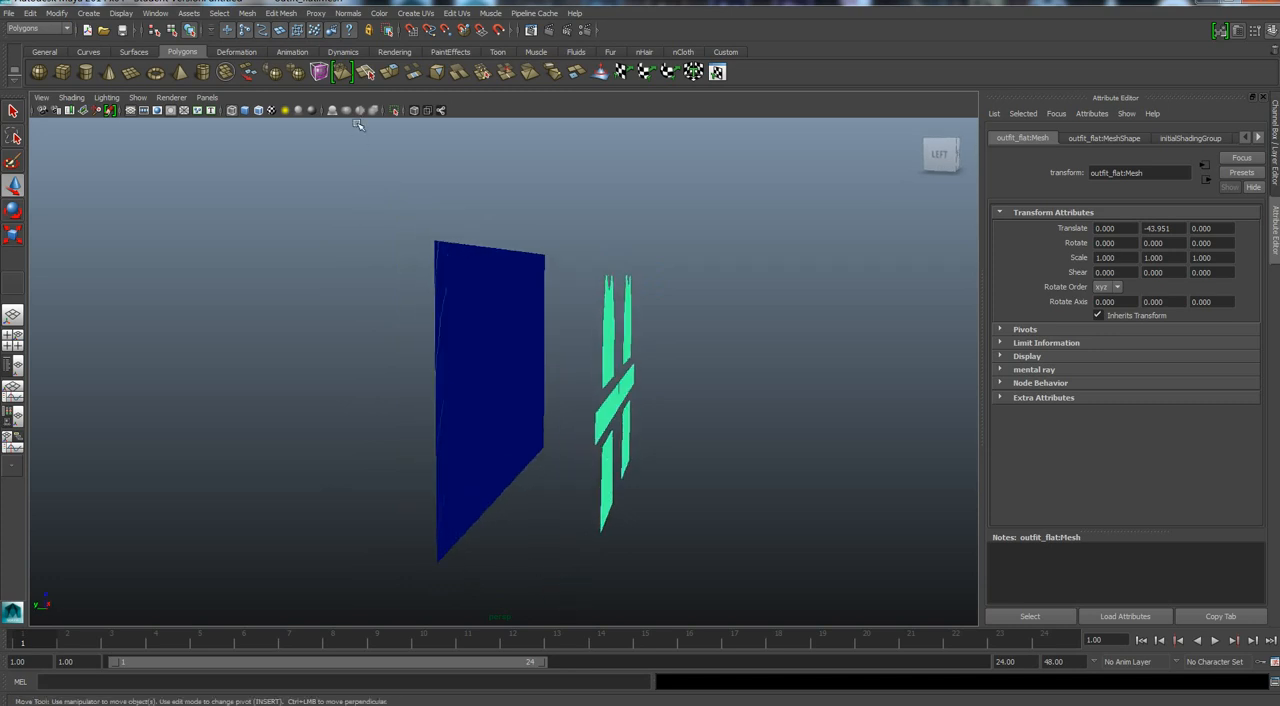
Extrude the faces of the flat pattern pieces away from the plane by about 10.7 units in local Z.
{"action": "left_click", "coordinate": [343, 76]}
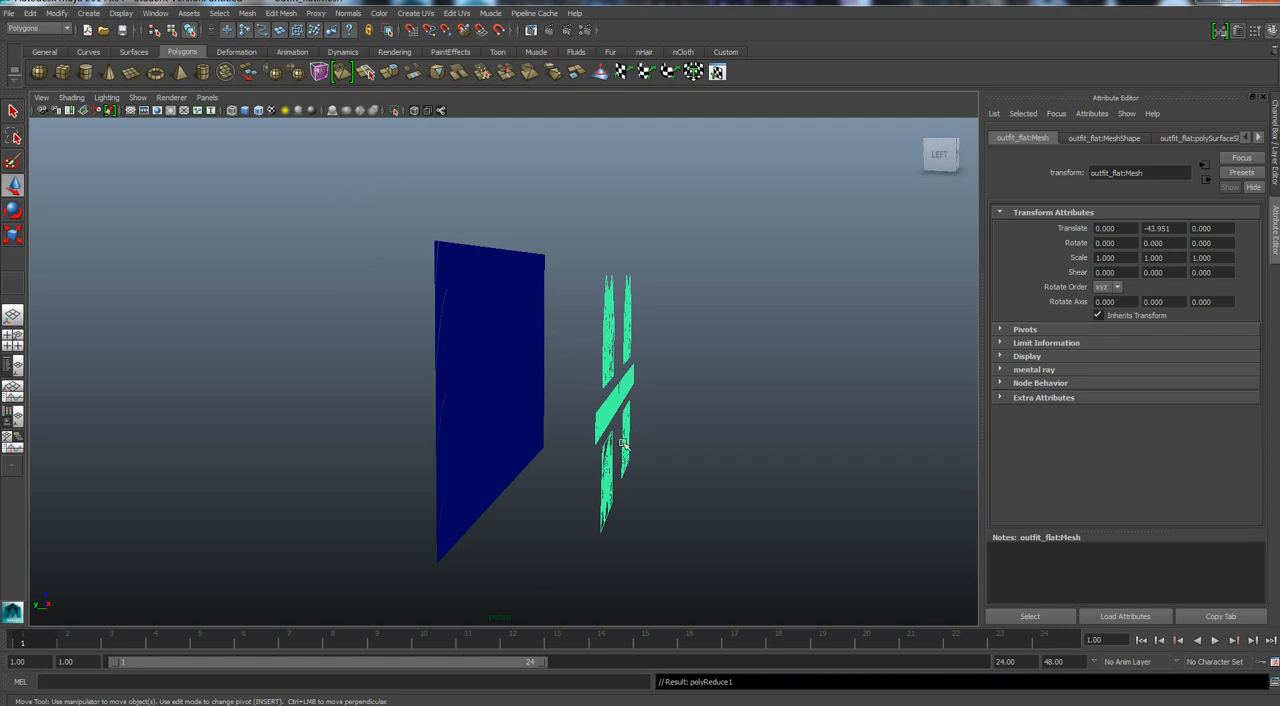
{"action": "key", "text": "ctrl+z"}
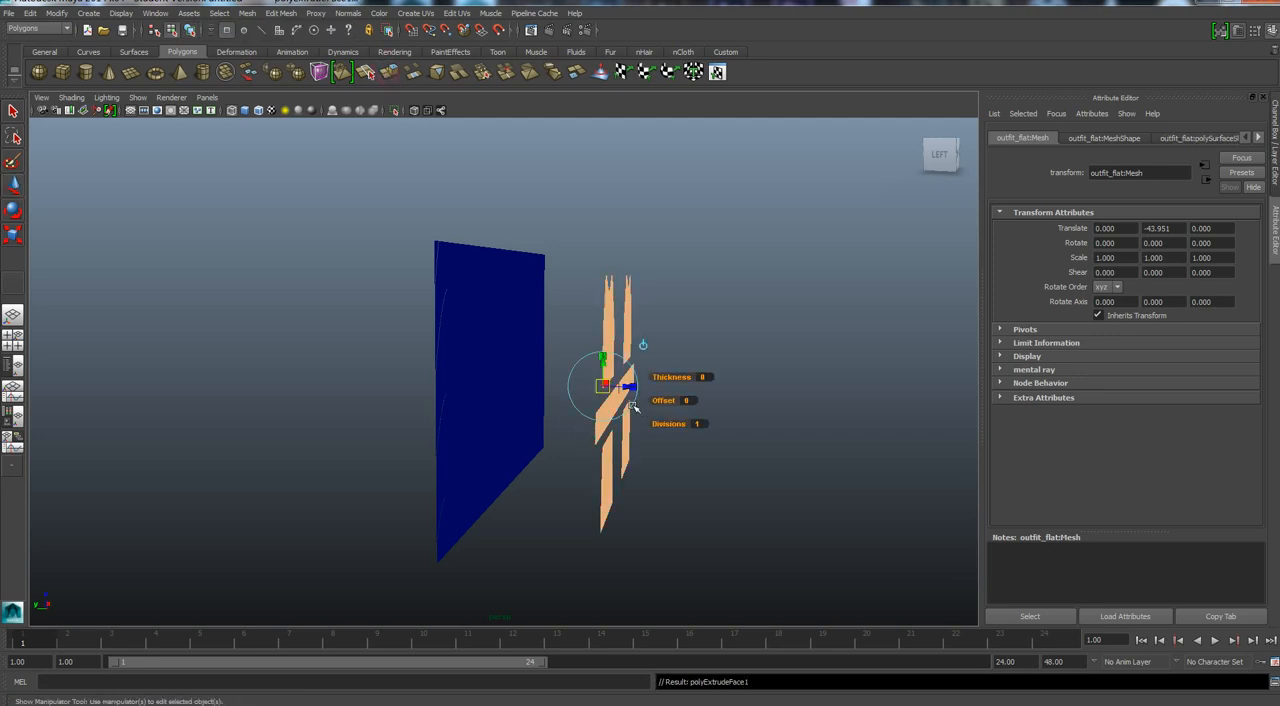
{"action": "scroll", "coordinate": [628, 392], "scroll_direction": "up", "scroll_amount": 2}
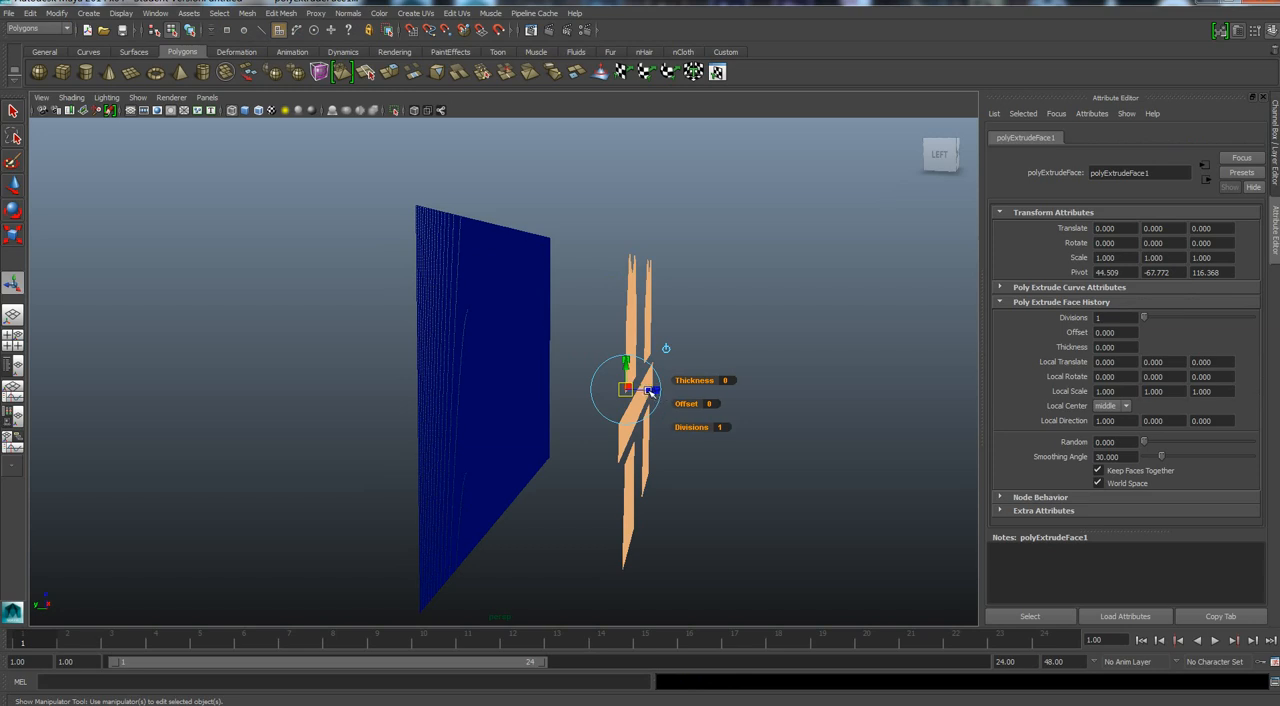
{"action": "left_click_drag", "start_coordinate": [650, 391], "coordinate": [690, 395]}
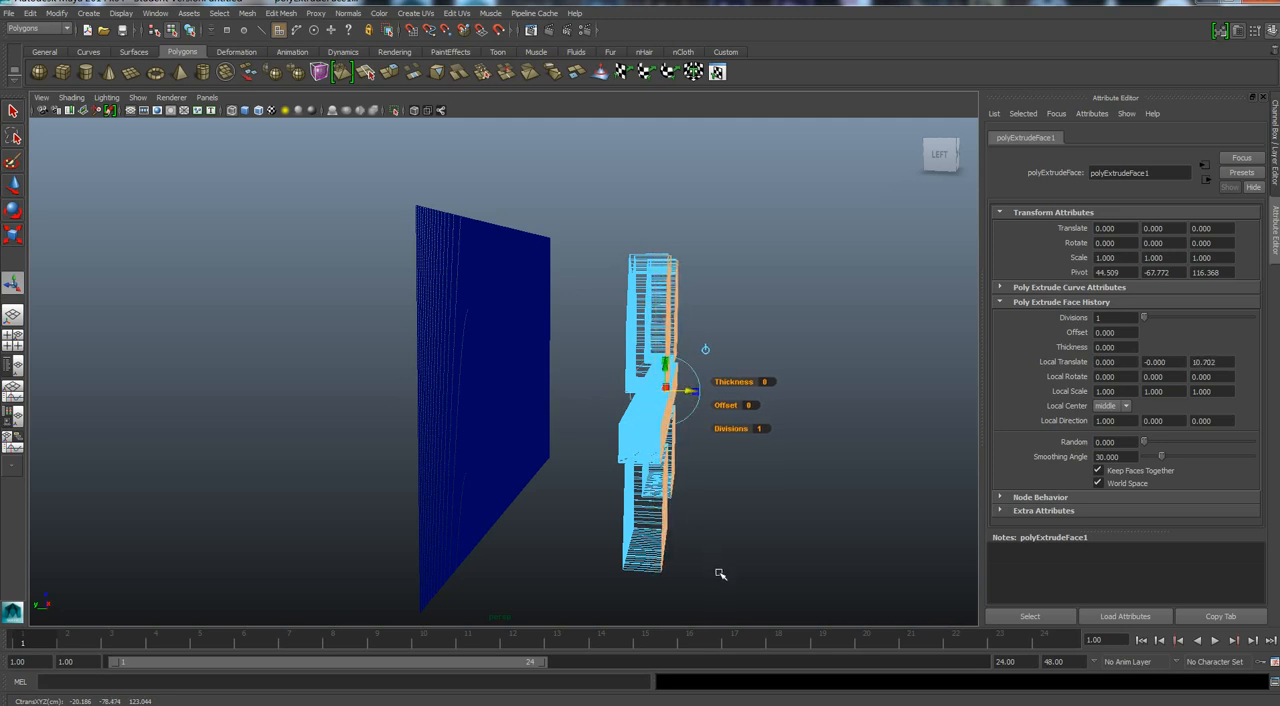
{"action": "left_click_drag", "start_coordinate": [714, 579], "coordinate": [719, 578], "text": "alt"}
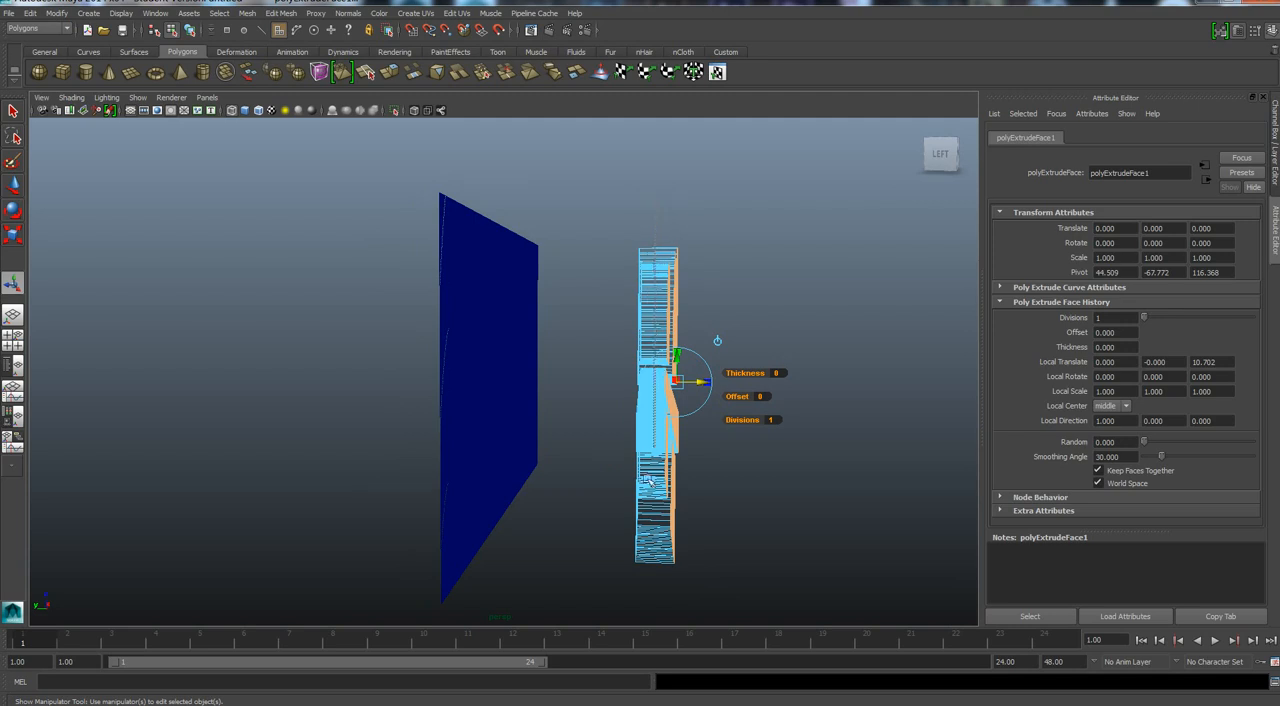
Select the front and side faces of the extruded pattern pieces, invert the selection and delete the faces nearest the plane.
{"action": "left_click_drag", "start_coordinate": [654, 556], "coordinate": [692, 597]}
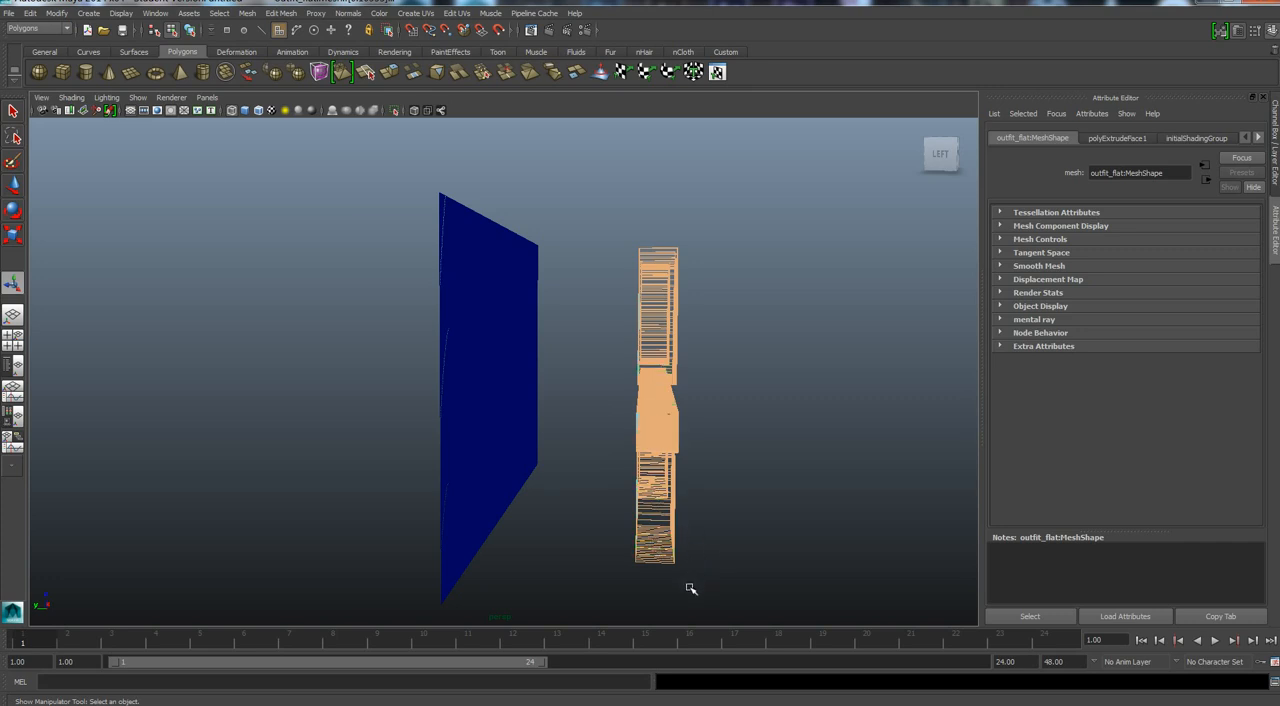
{"action": "left_click_drag", "start_coordinate": [686, 592], "coordinate": [695, 305], "text": "alt"}
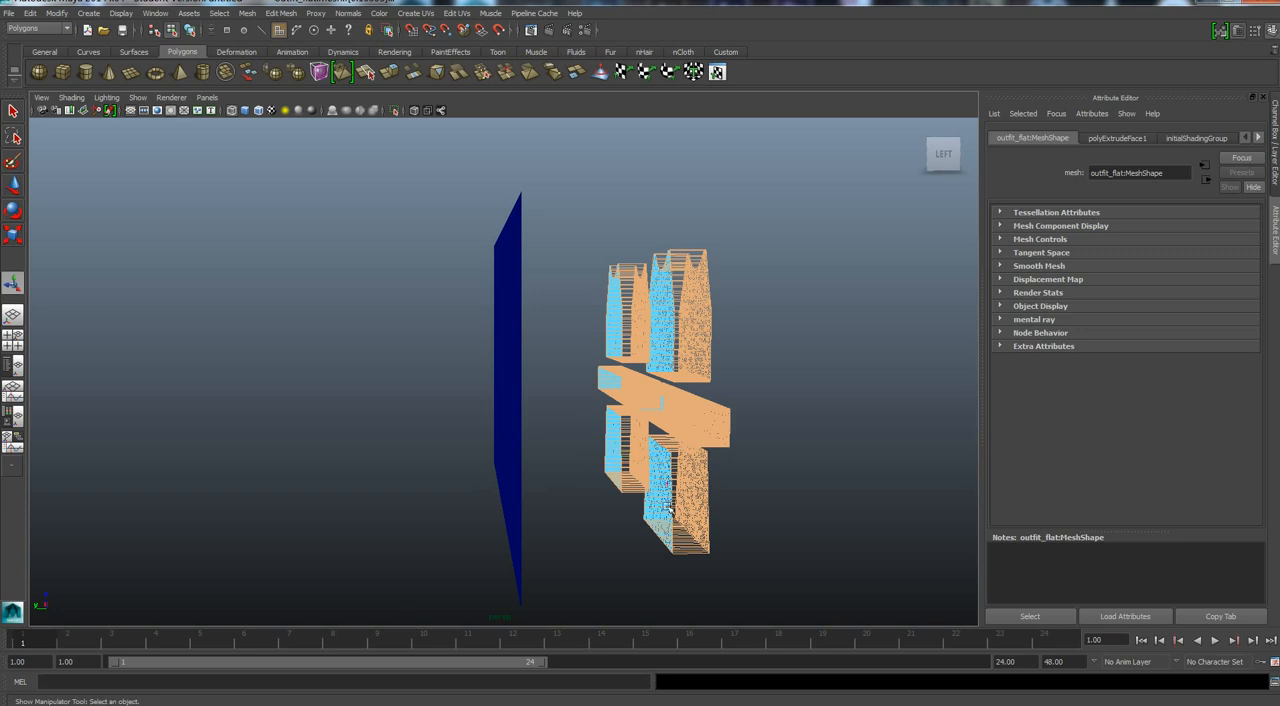
{"action": "left_click_drag", "start_coordinate": [706, 602], "coordinate": [691, 594], "text": "alt"}
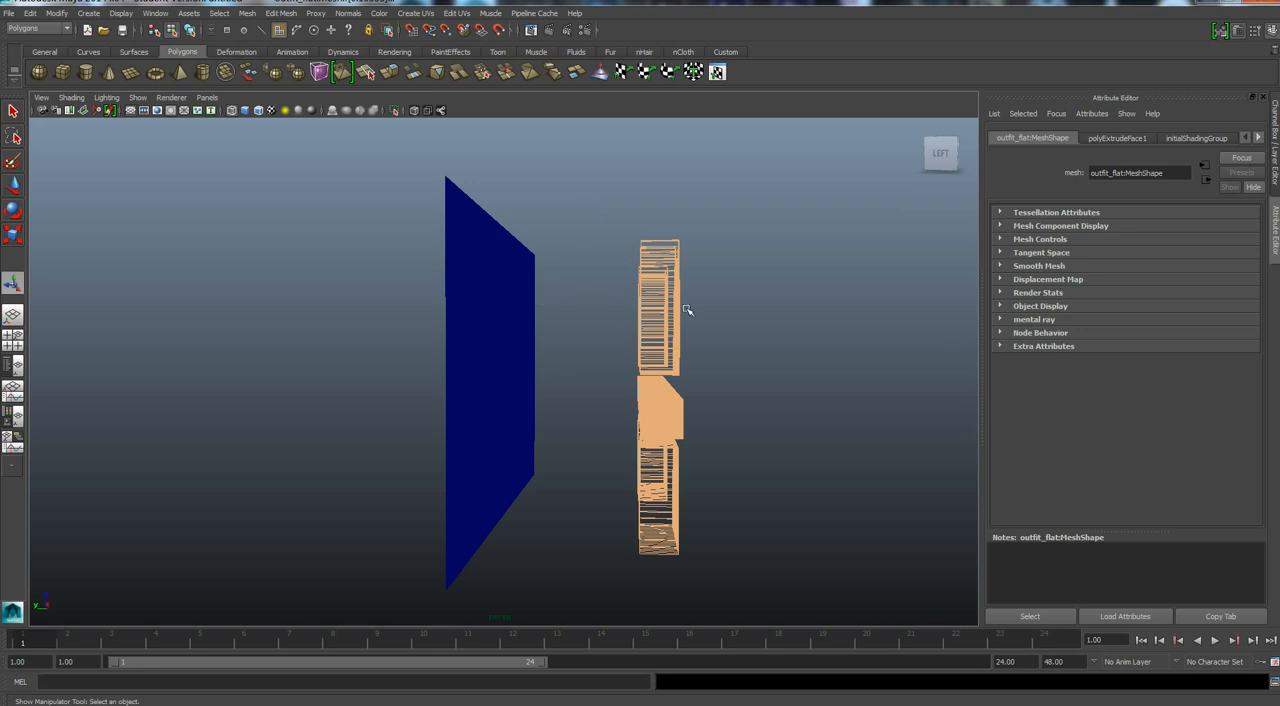
{"action": "right_click", "coordinate": [658, 412]}
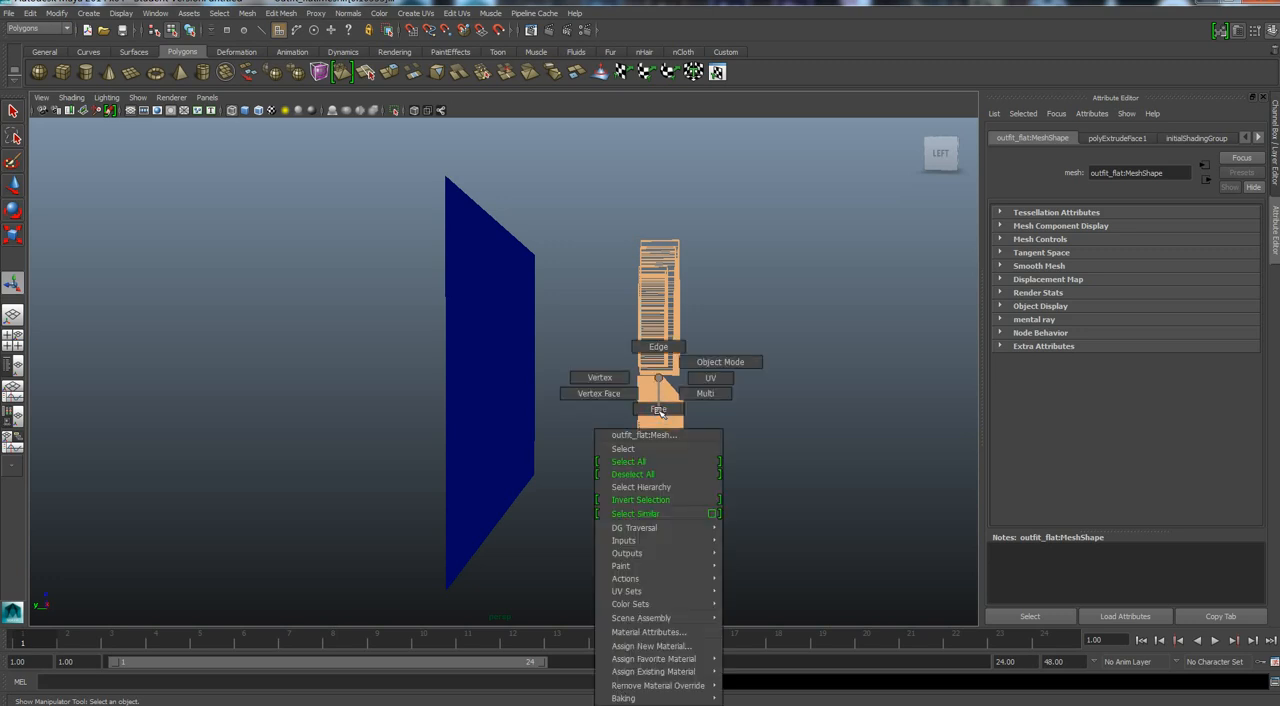
{"action": "left_click", "coordinate": [636, 500]}
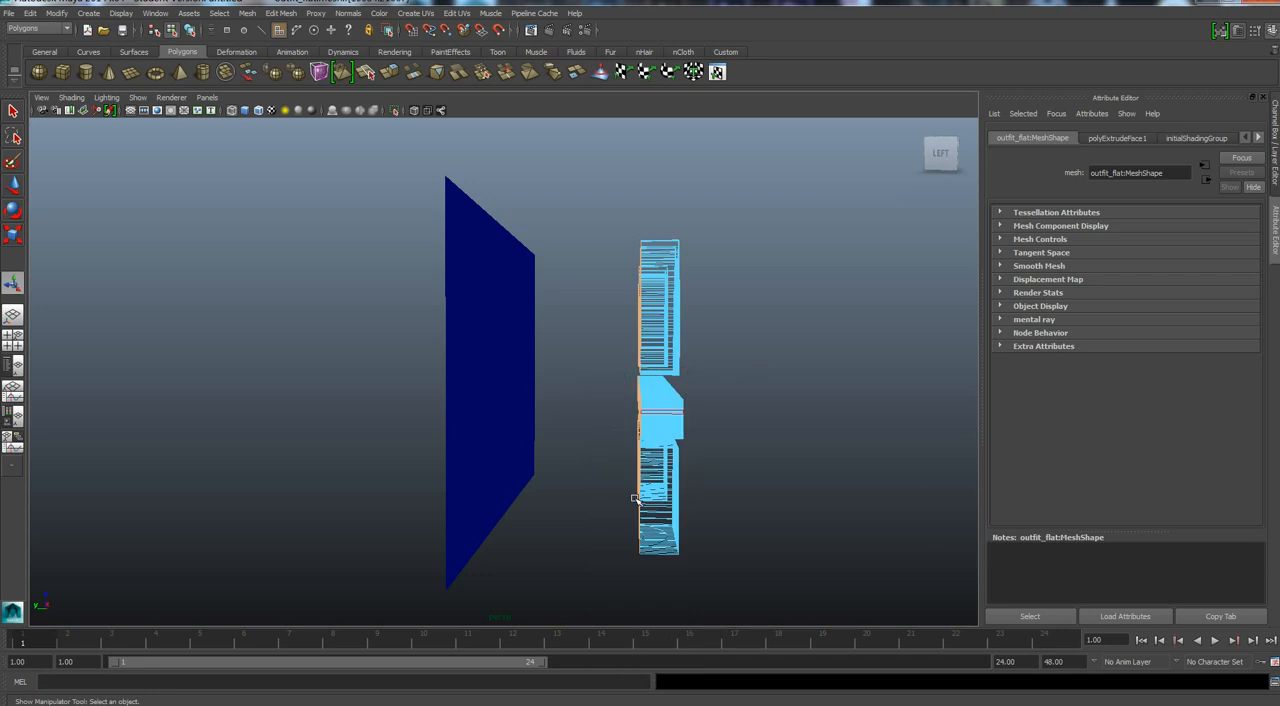
{"action": "left_click_drag", "start_coordinate": [597, 566], "coordinate": [609, 571], "text": "alt"}
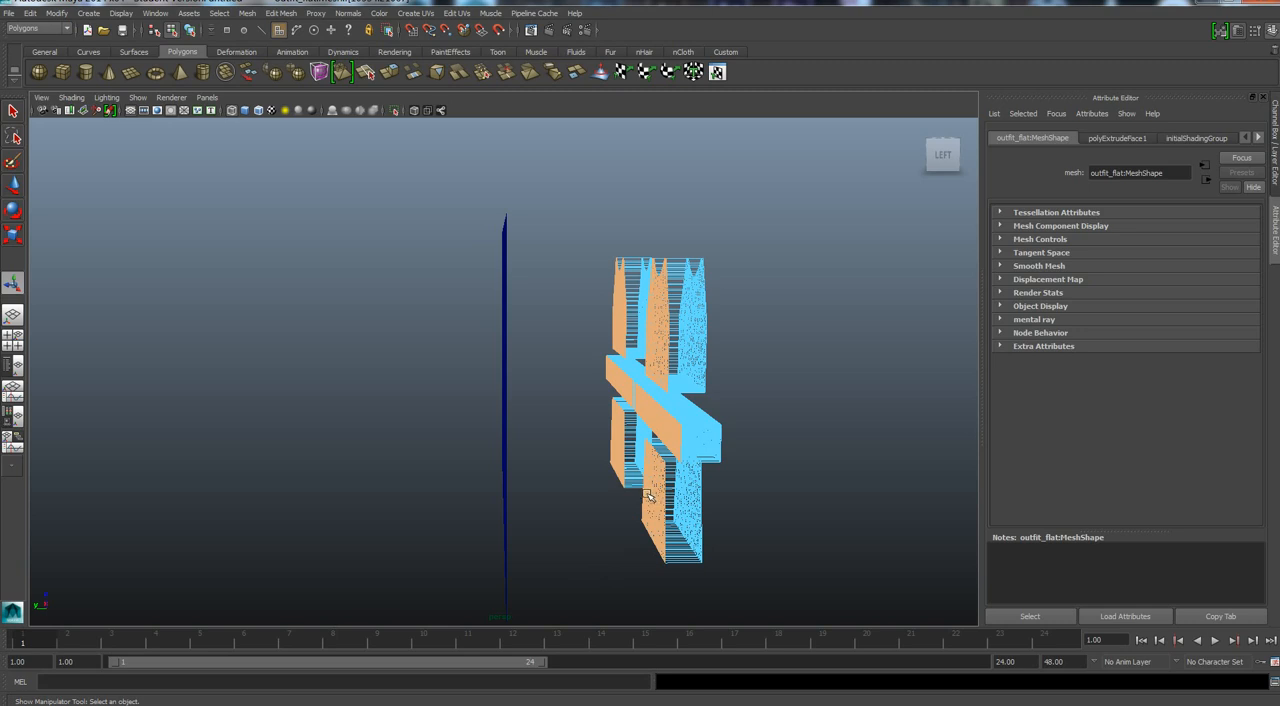
{"action": "left_click", "coordinate": [649, 496]}
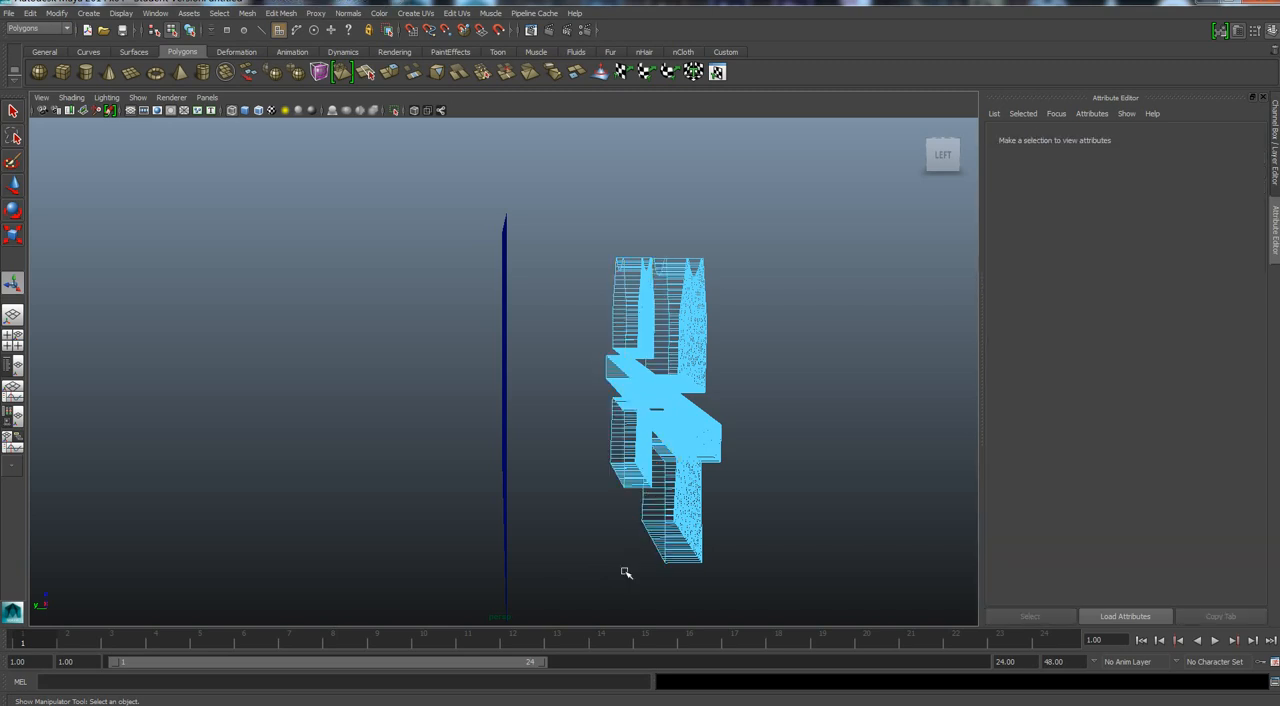
{"action": "left_click_drag", "start_coordinate": [625, 571], "coordinate": [651, 569], "text": "alt"}
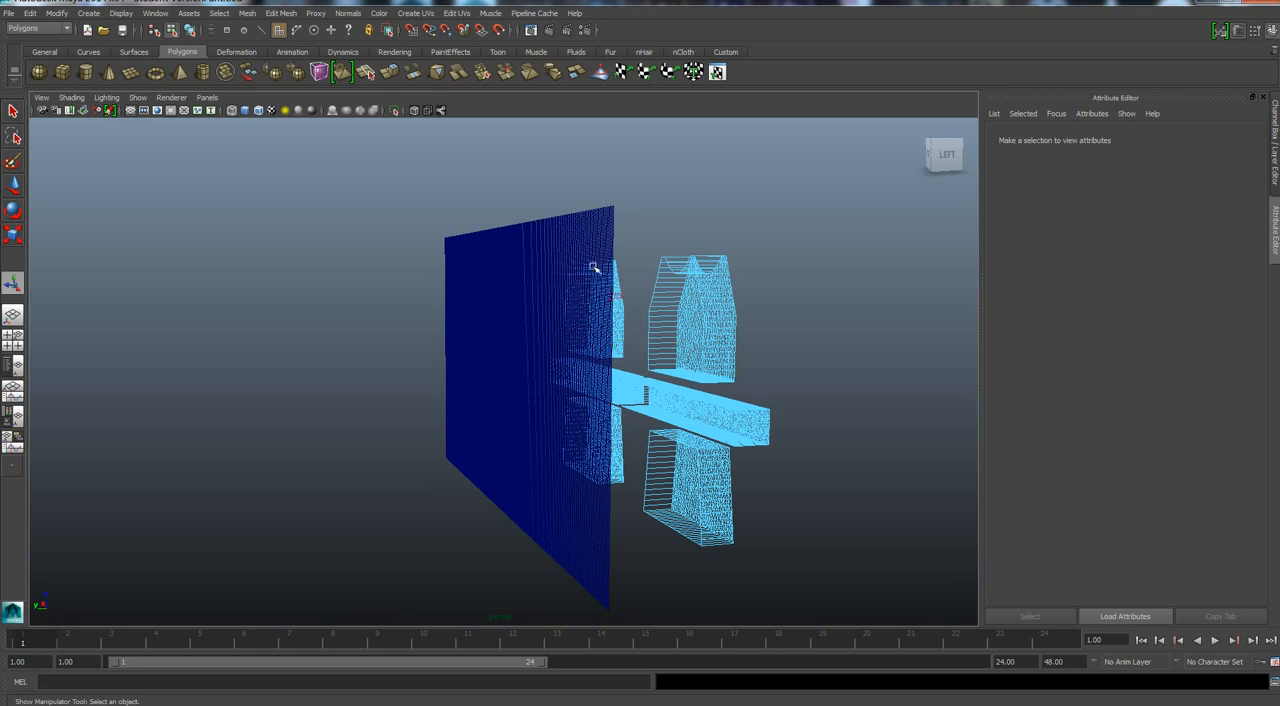
{"action": "left_click", "coordinate": [551, 393]}
{"action": "scroll", "coordinate": [528, 380], "scroll_direction": "down", "scroll_amount": 4}
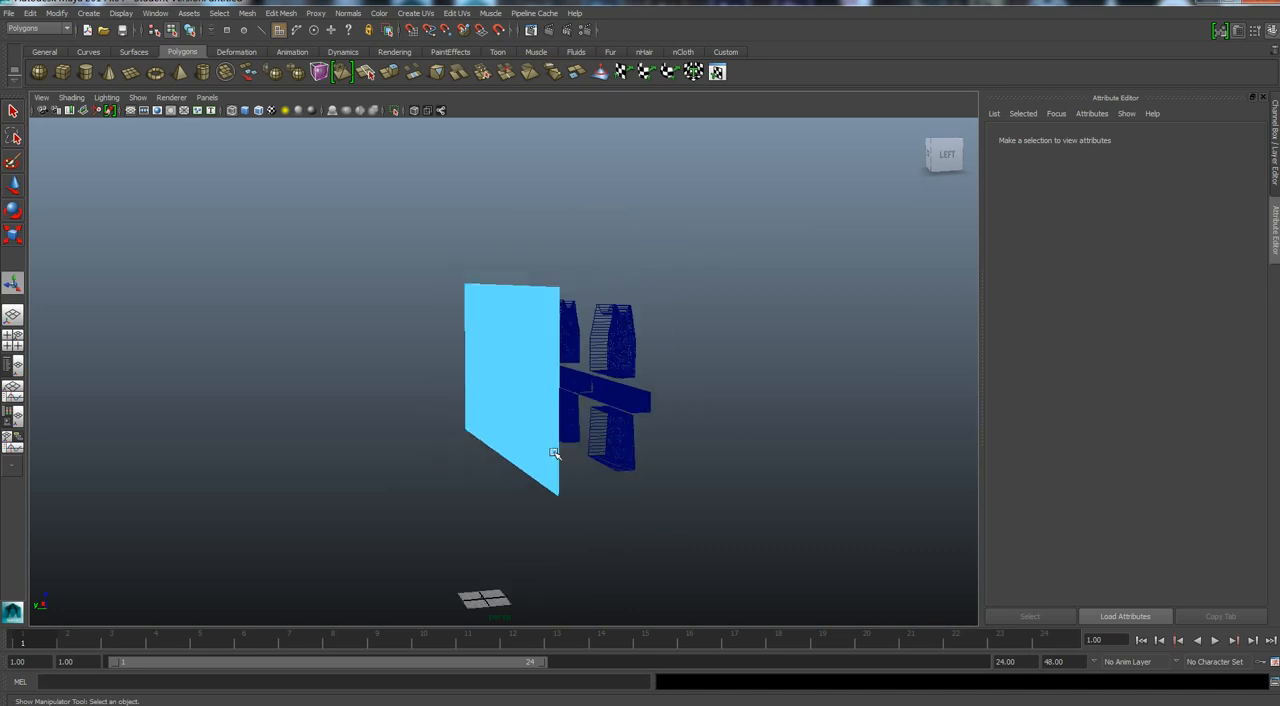
{"action": "key", "text": "w"}
{"action": "scroll", "coordinate": [536, 465], "scroll_direction": "down", "scroll_amount": 3}
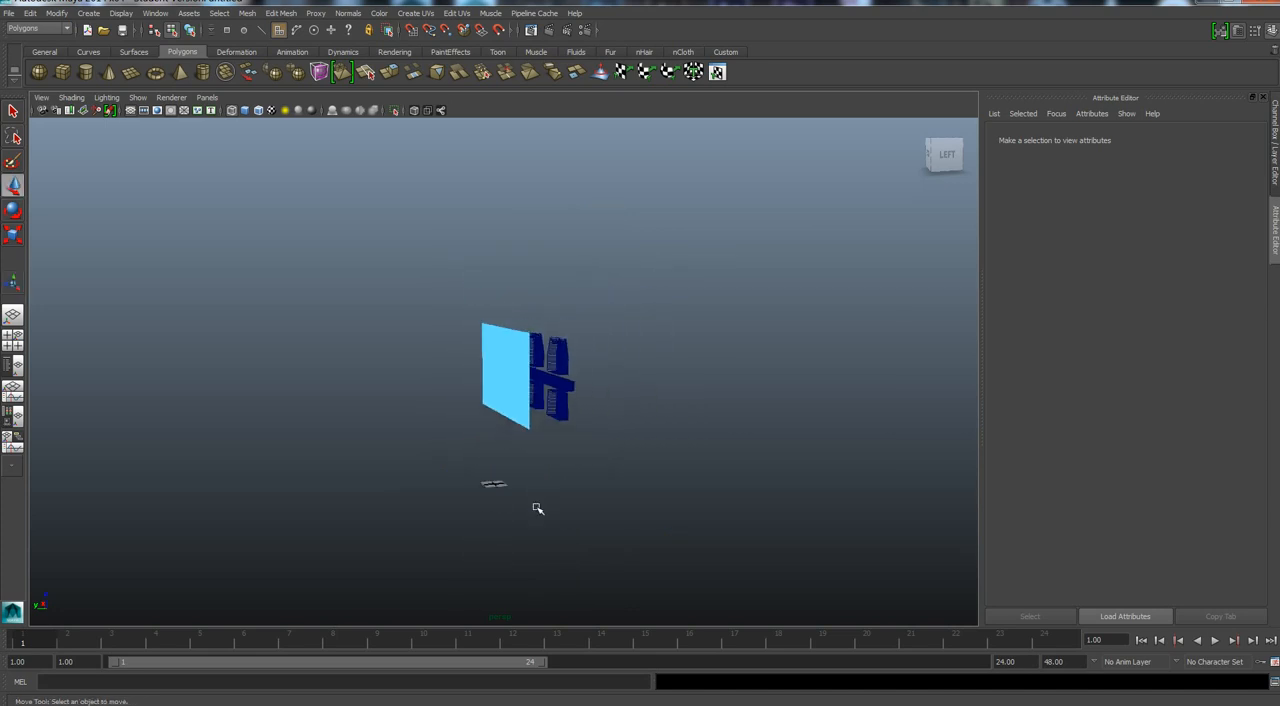
{"action": "scroll", "coordinate": [508, 384], "scroll_direction": "up", "scroll_amount": 3}
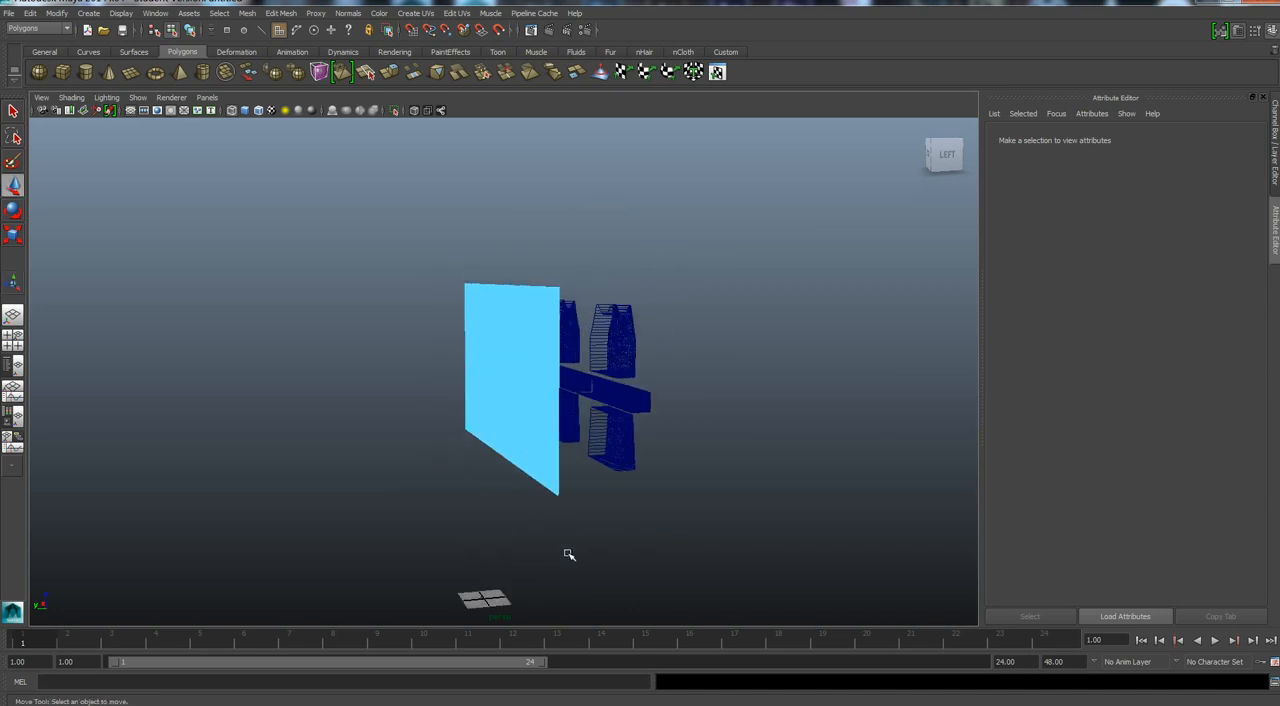
{"action": "left_click_drag", "start_coordinate": [568, 554], "coordinate": [526, 560], "text": "alt"}
{"action": "left_click", "coordinate": [498, 366]}
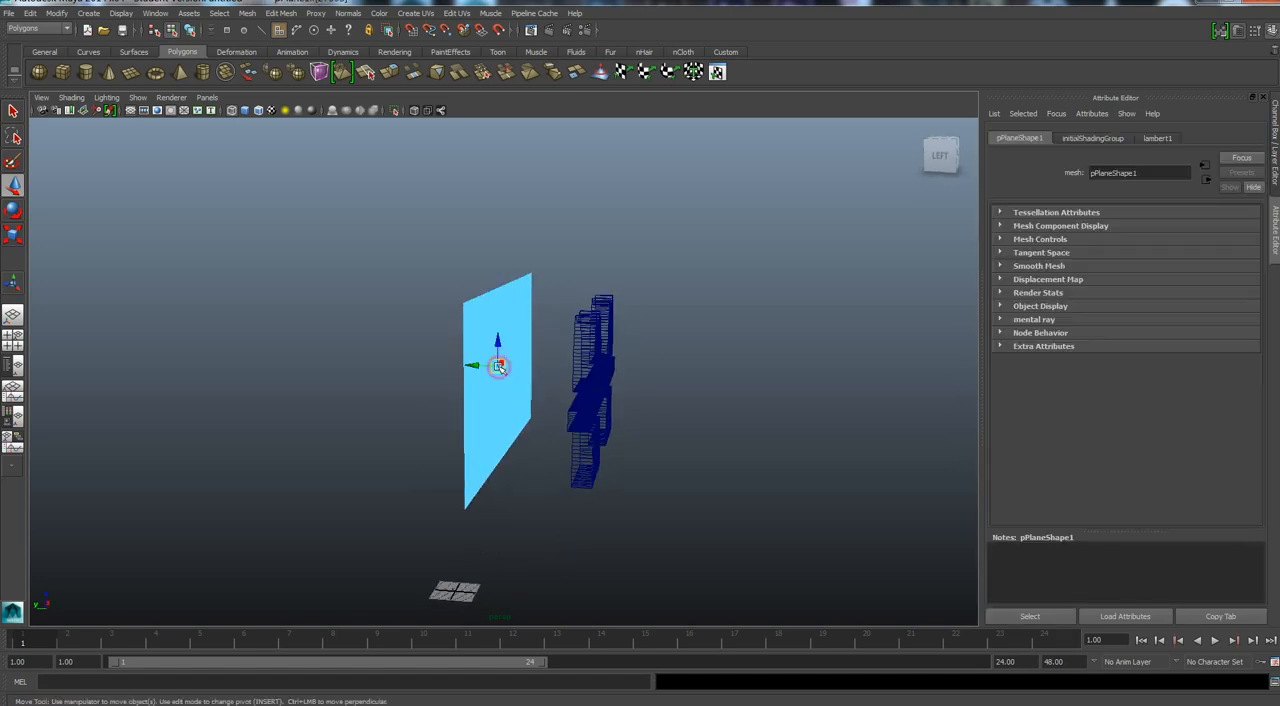
{"action": "left_click", "coordinate": [474, 366]}
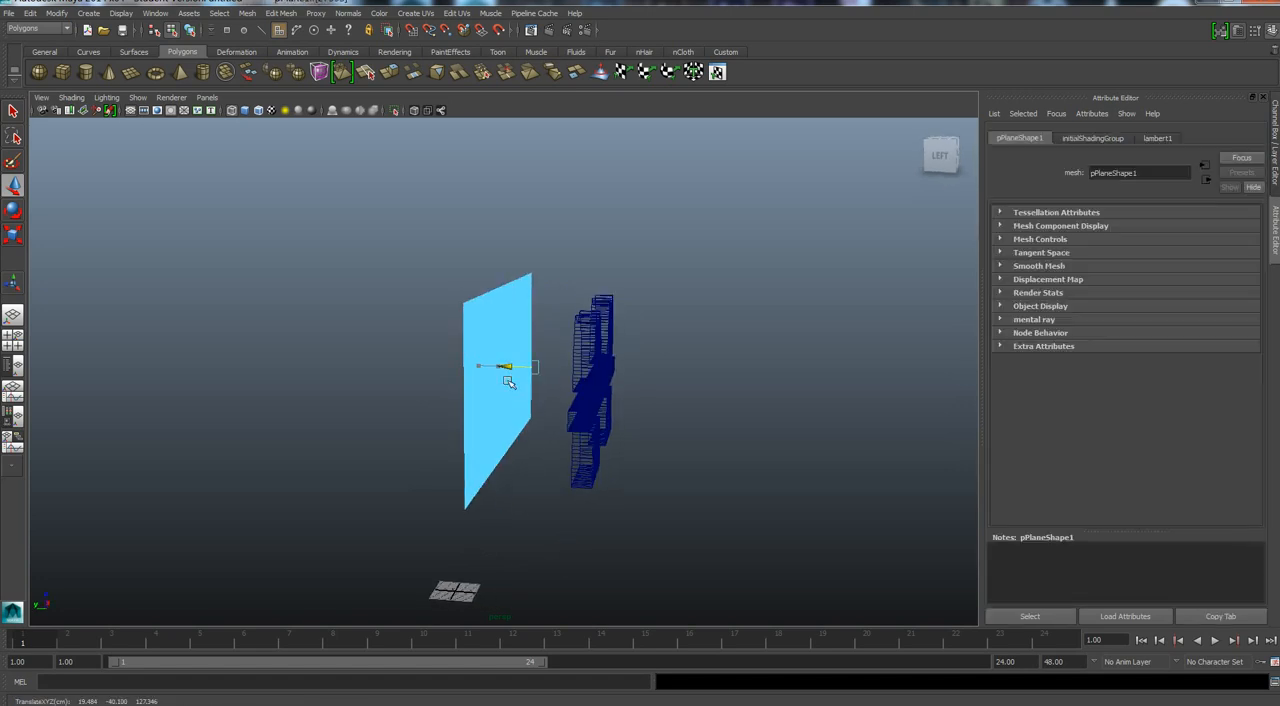
{"action": "left_click_drag", "start_coordinate": [507, 381], "coordinate": [505, 381]}
{"action": "key", "text": "ctrl+z"}
{"action": "left_click_drag", "start_coordinate": [472, 366], "coordinate": [499, 383]}
{"action": "key", "text": "ctrl+z"}
{"action": "left_click", "coordinate": [501, 425]}
Return to object mode and move the plane along Y so it cuts through the extruded pieces, to about Y -71.08.
{"action": "right_click", "coordinate": [502, 425]}
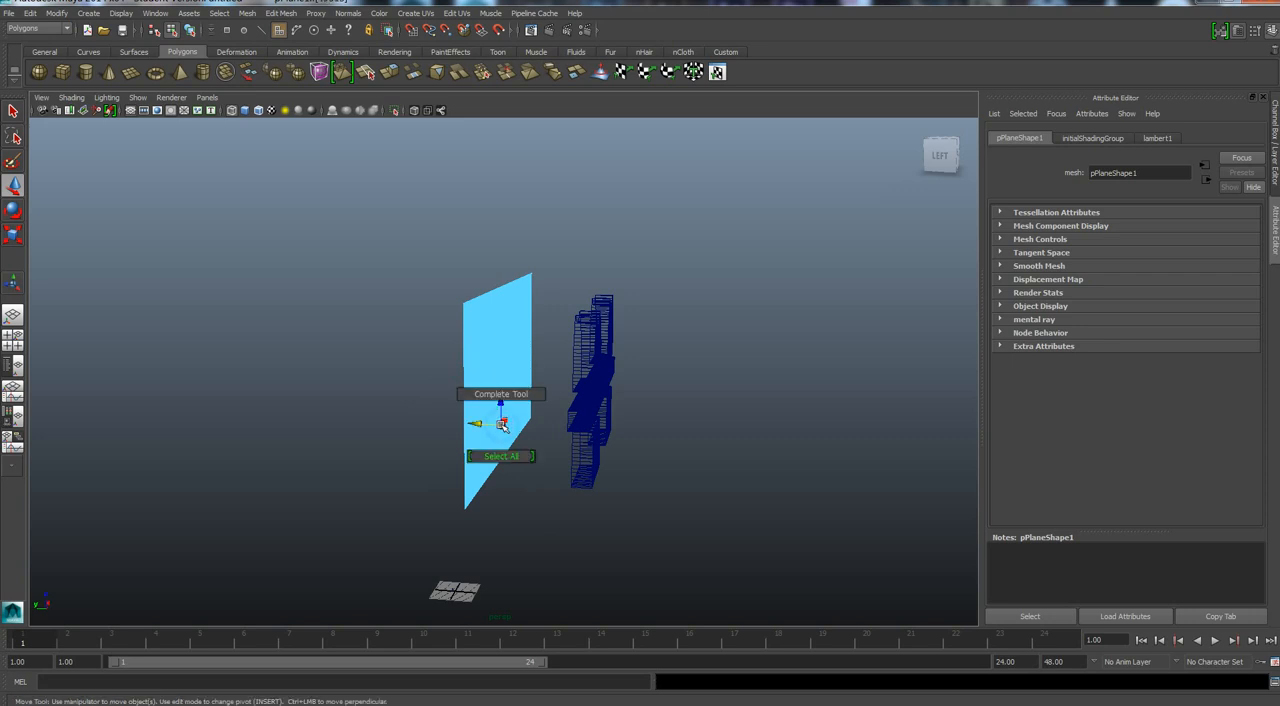
{"action": "right_click_drag", "start_coordinate": [588, 378], "coordinate": [641, 366]}
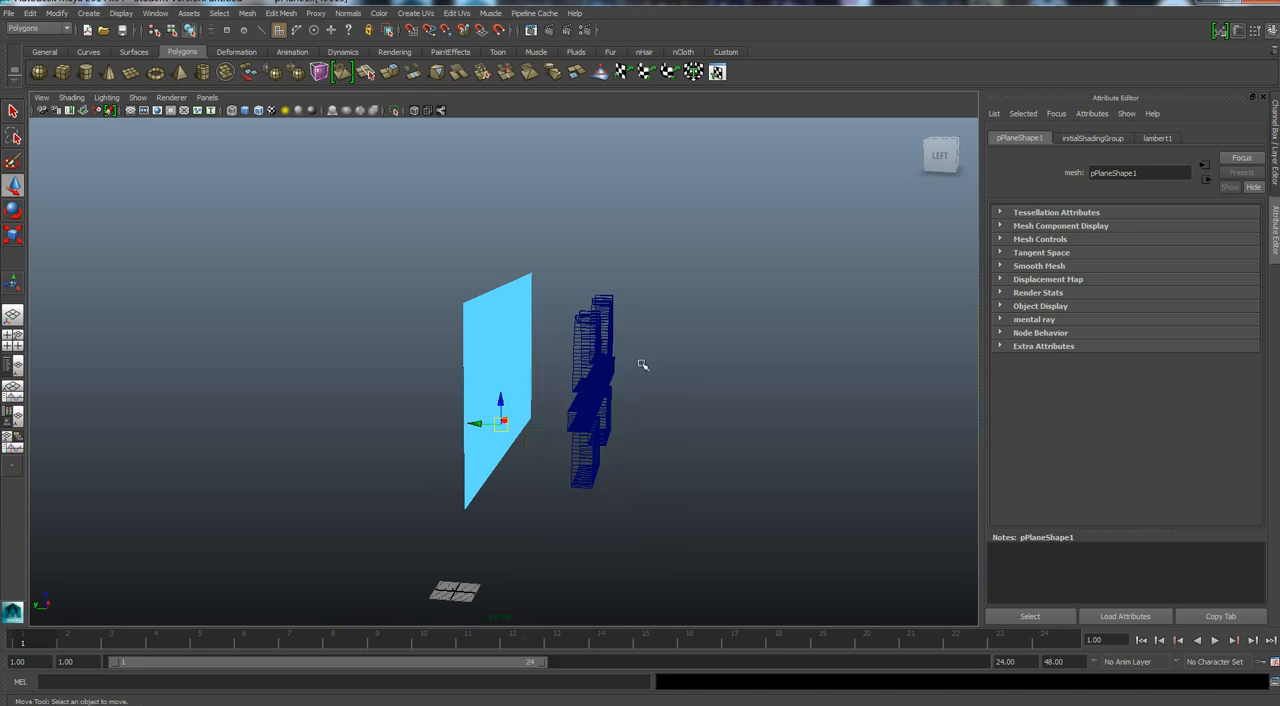
{"action": "left_click", "coordinate": [641, 366]}
{"action": "left_click", "coordinate": [503, 405]}
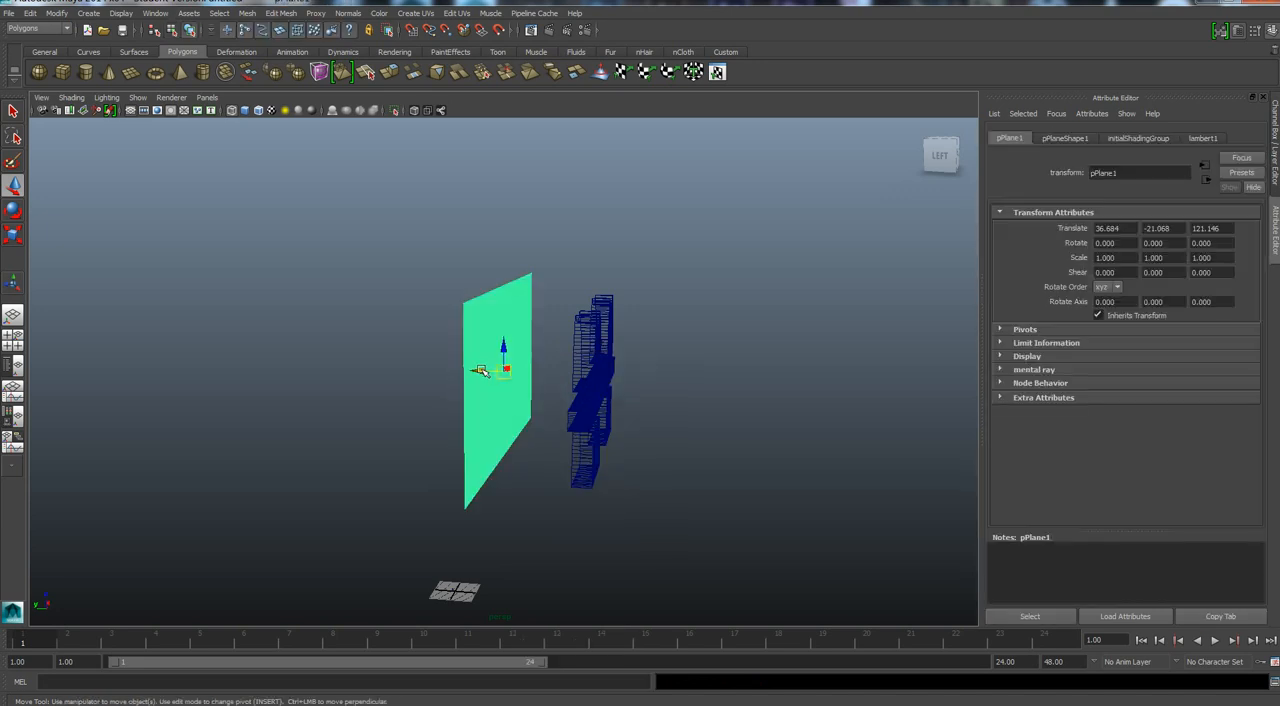
{"action": "left_click_drag", "start_coordinate": [491, 372], "coordinate": [564, 377]}
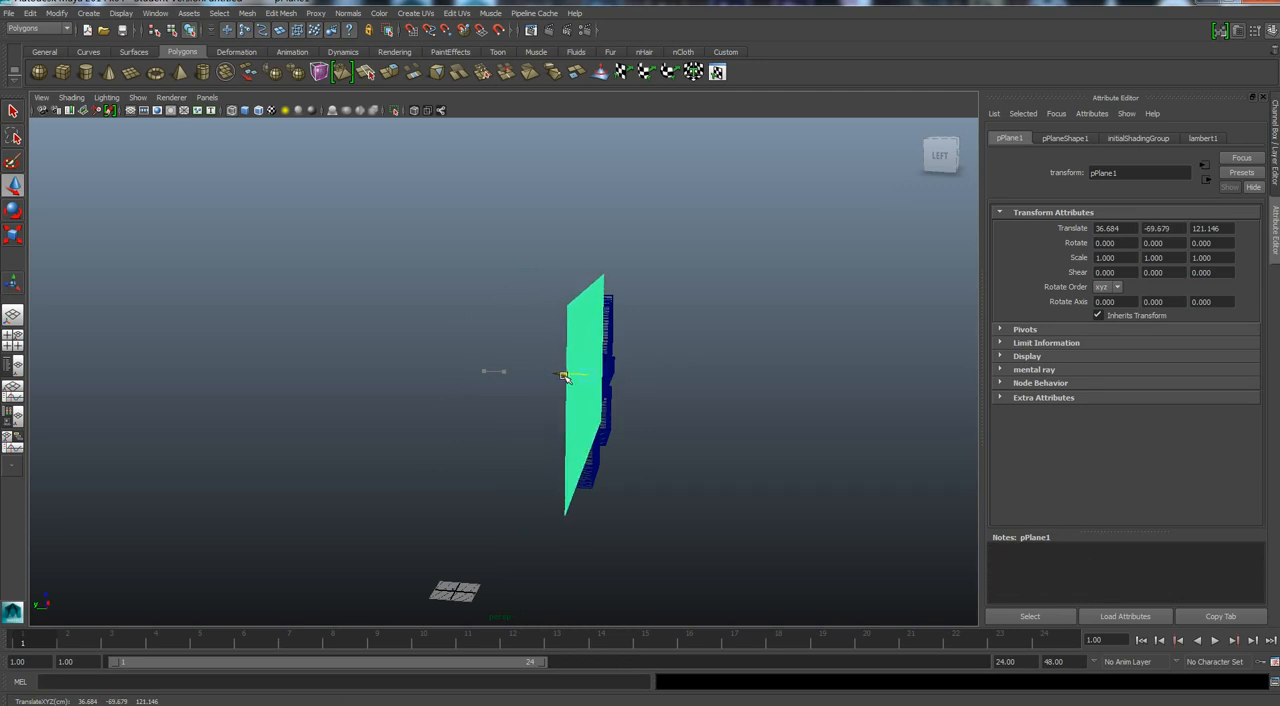
{"action": "left_click", "coordinate": [938, 158]}
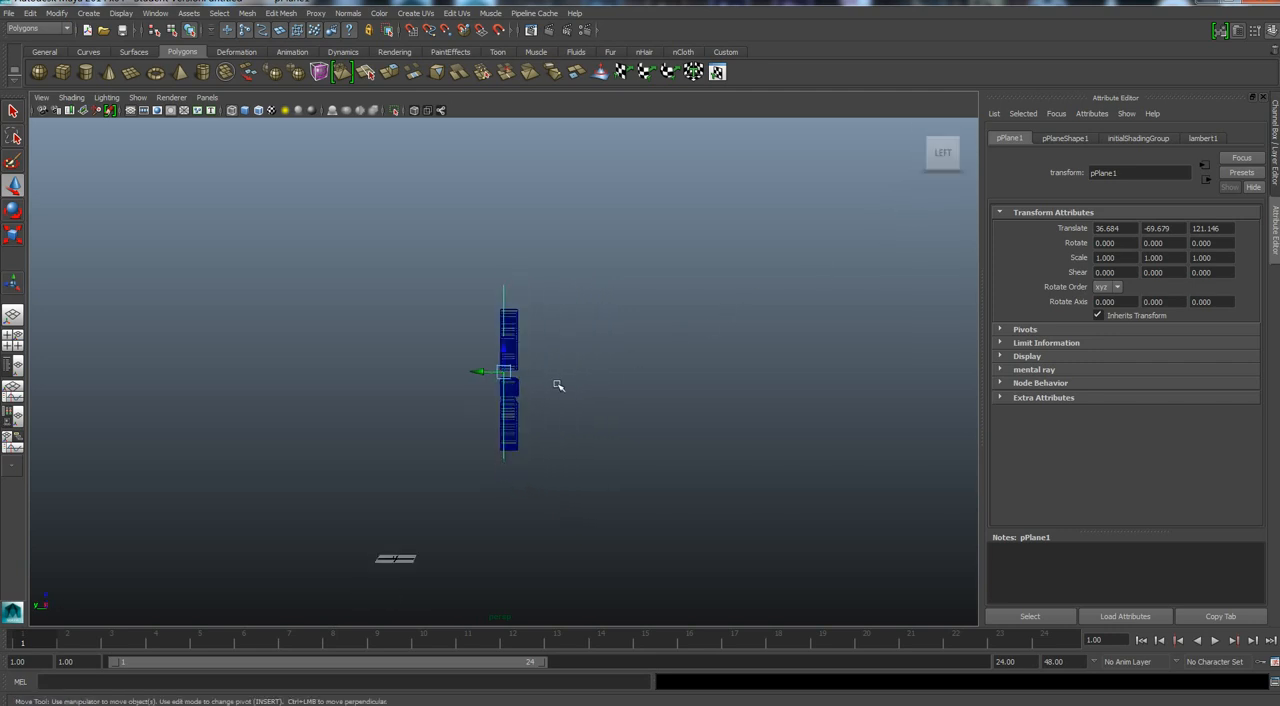
{"action": "scroll", "coordinate": [558, 383], "scroll_direction": "up", "scroll_amount": 3}
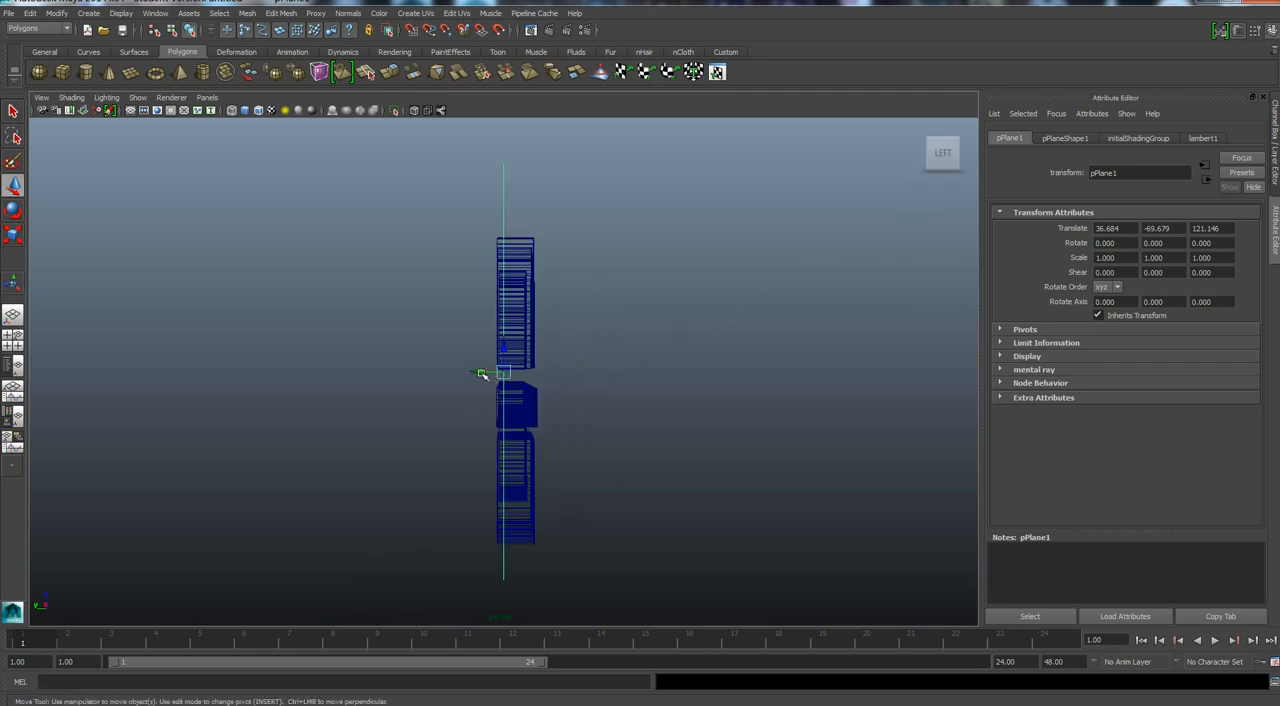
{"action": "left_click_drag", "start_coordinate": [481, 374], "coordinate": [486, 374]}
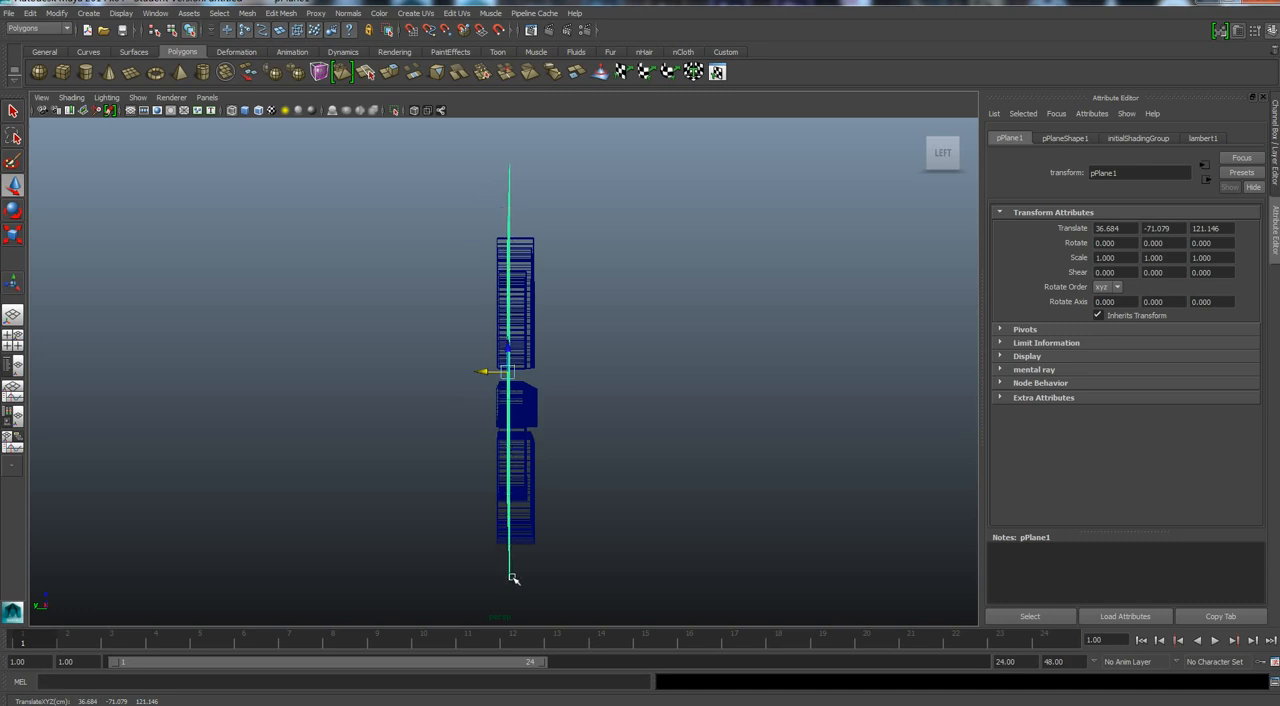
Freeze the transformations and delete the history of the plane and the flat outfit mesh, and select only the plane.
{"action": "left_click", "coordinate": [535, 426]}
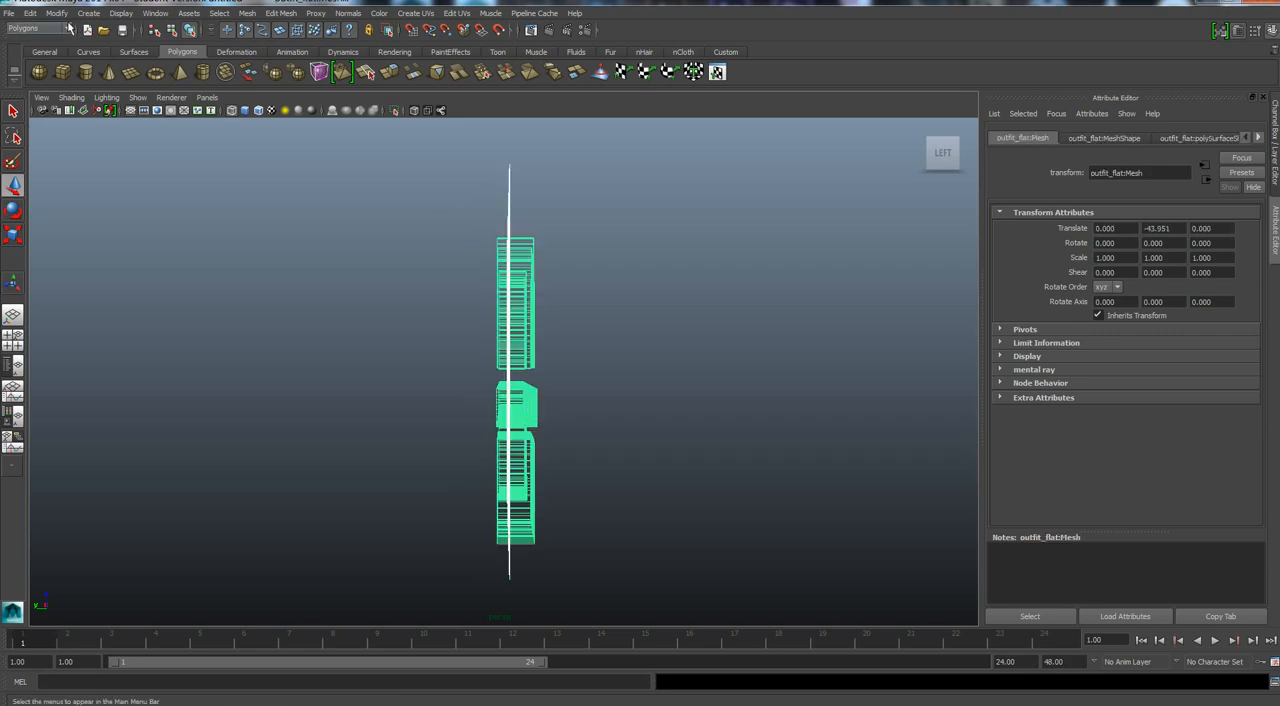
{"action": "left_click", "coordinate": [57, 13]}
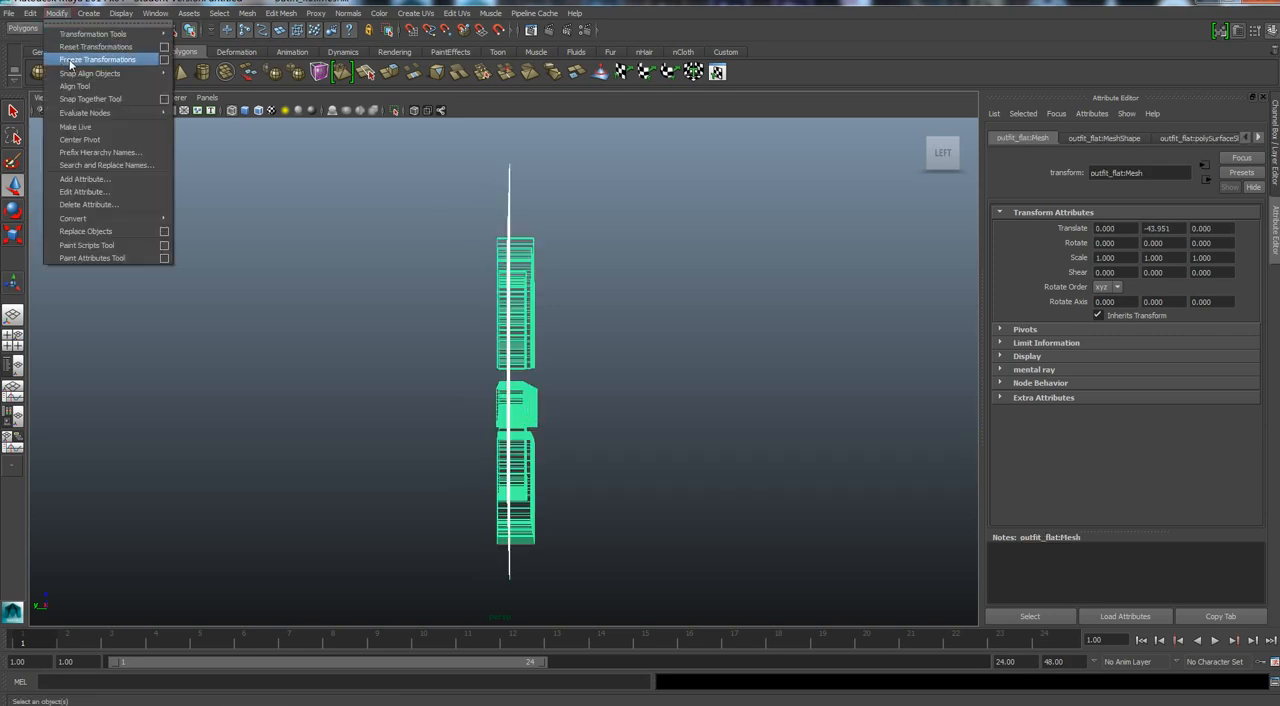
{"action": "left_click", "coordinate": [72, 60]}
{"action": "left_click", "coordinate": [32, 13]}
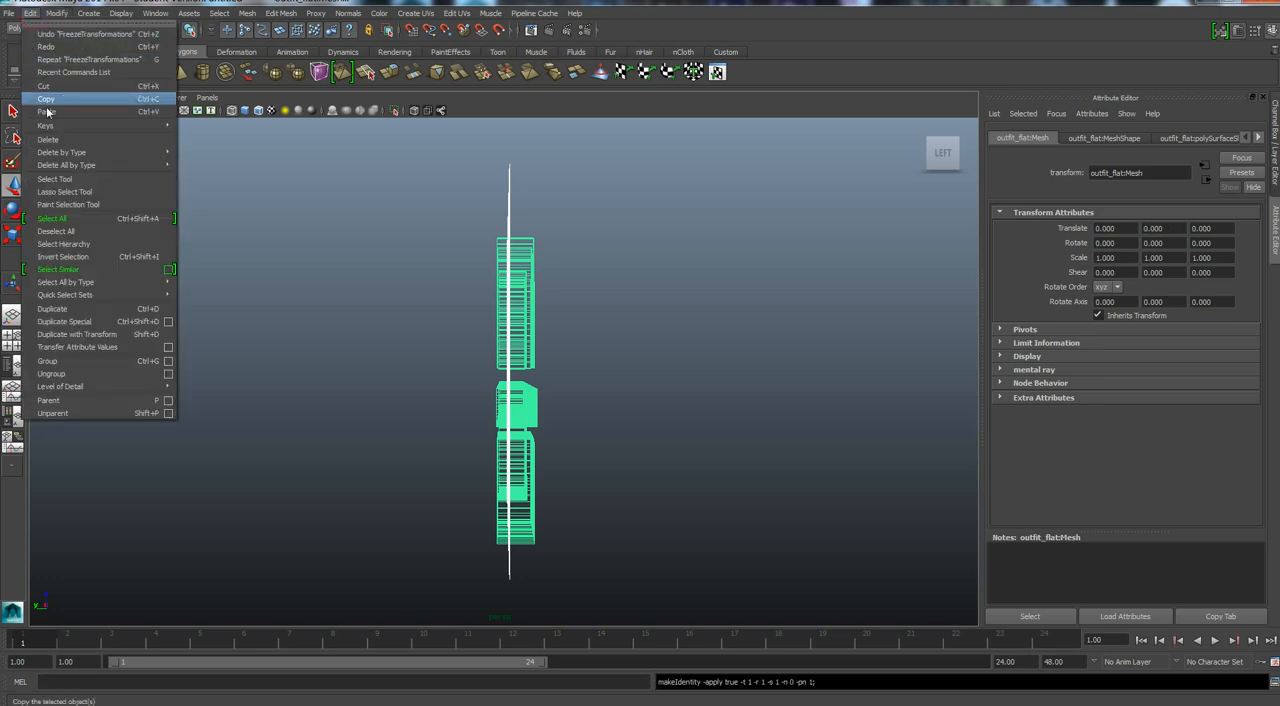
{"action": "mouse_move", "coordinate": [58, 156]}
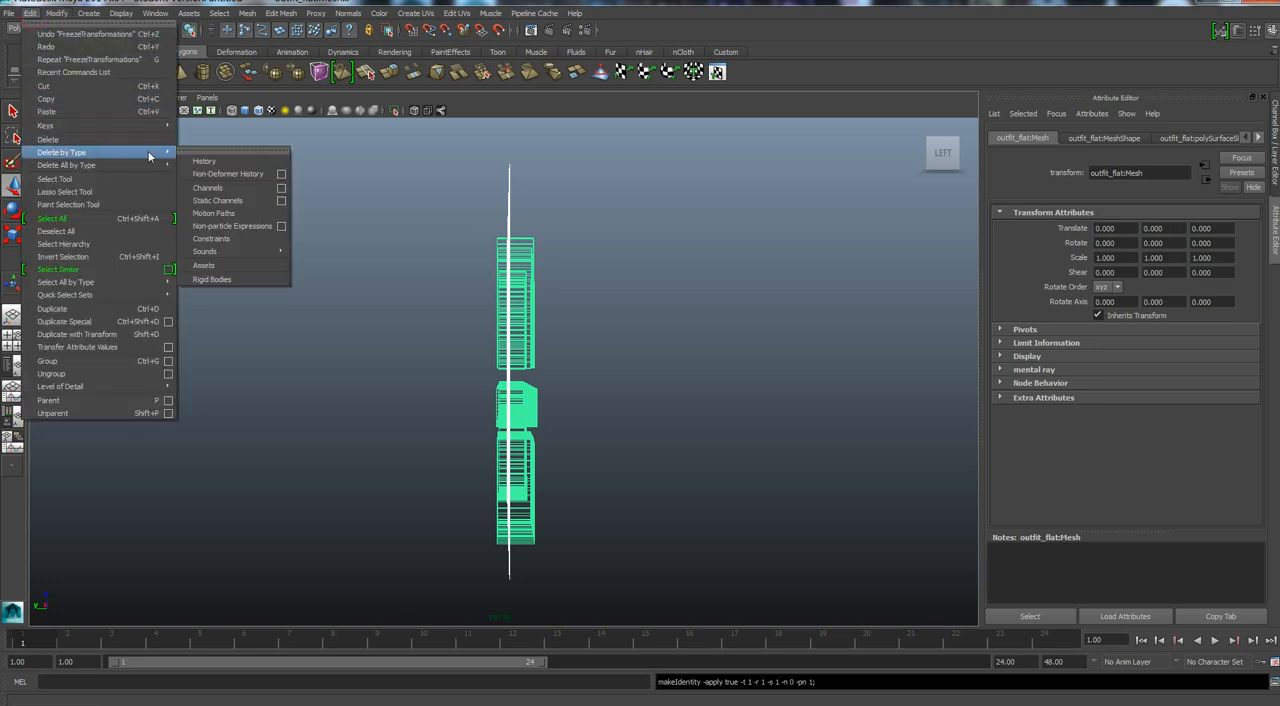
{"action": "left_click", "coordinate": [203, 163]}
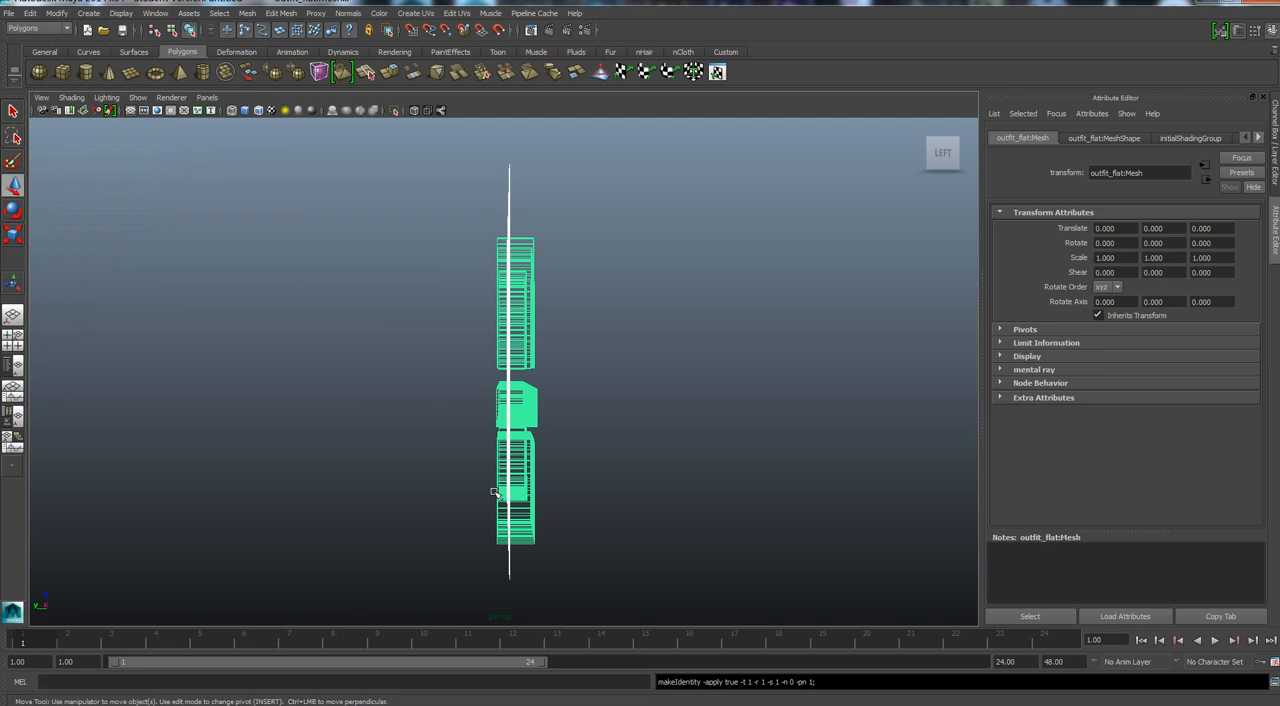
{"action": "left_click", "coordinate": [571, 568]}
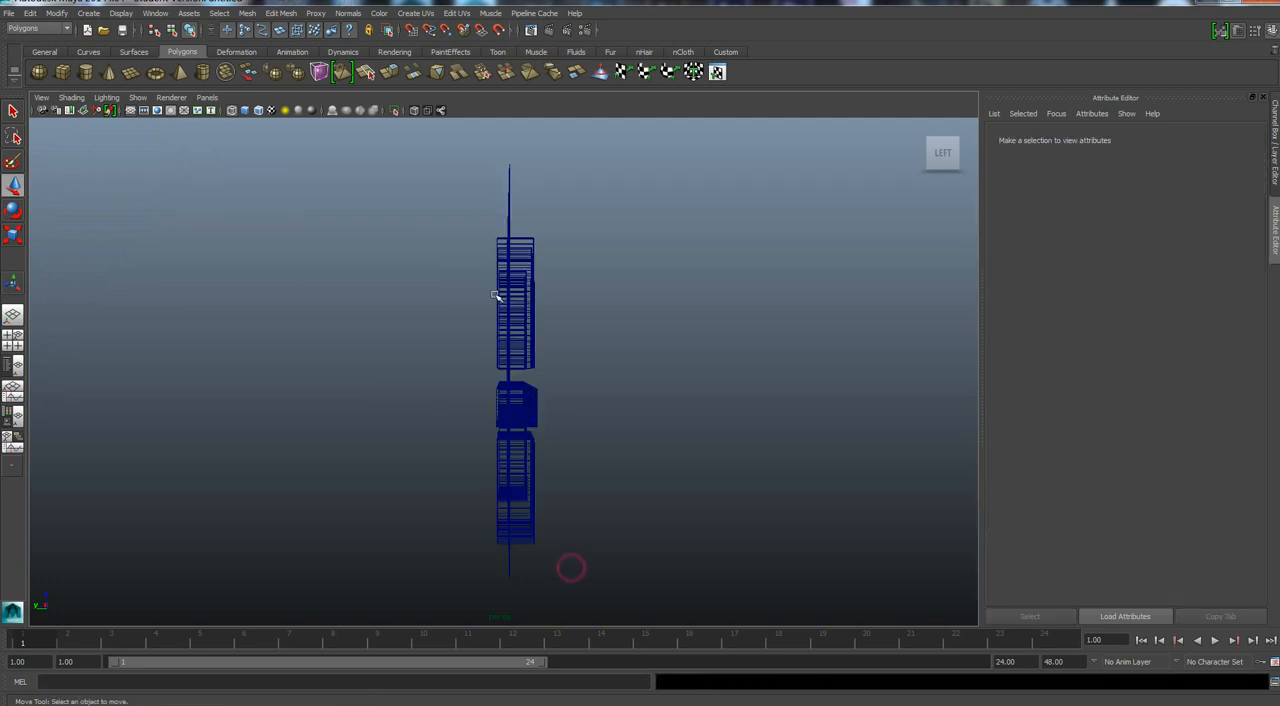
{"action": "left_click", "coordinate": [509, 207]}
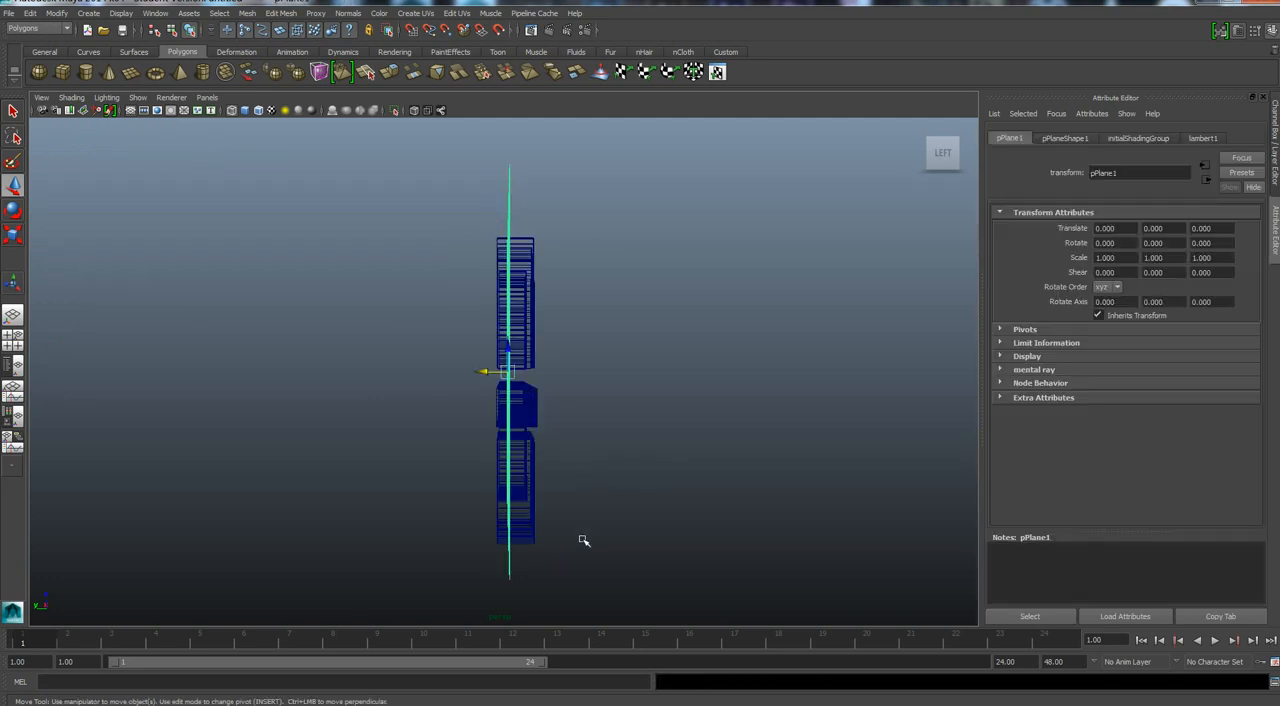
Add the flat outfit mesh to the plane selection and combine the two with a Boolean Intersection.
{"action": "left_click_drag", "start_coordinate": [598, 567], "coordinate": [586, 431], "text": "alt"}
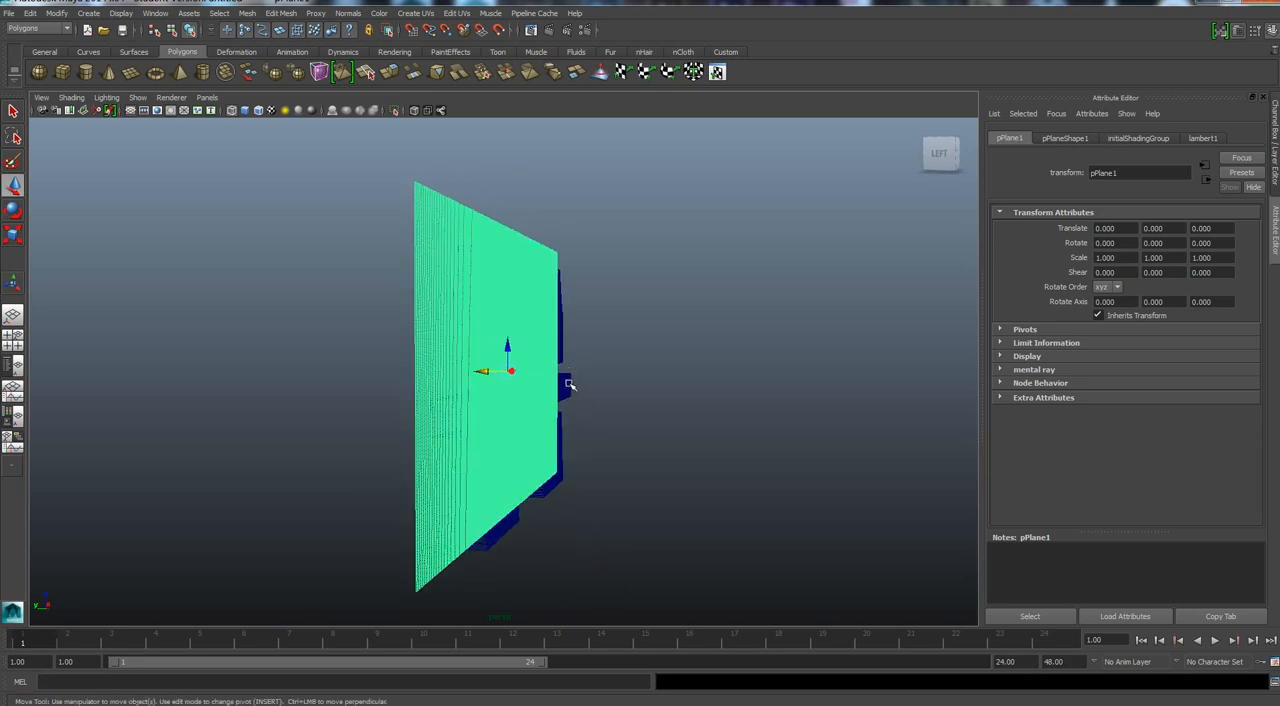
{"action": "left_click", "coordinate": [566, 384]}
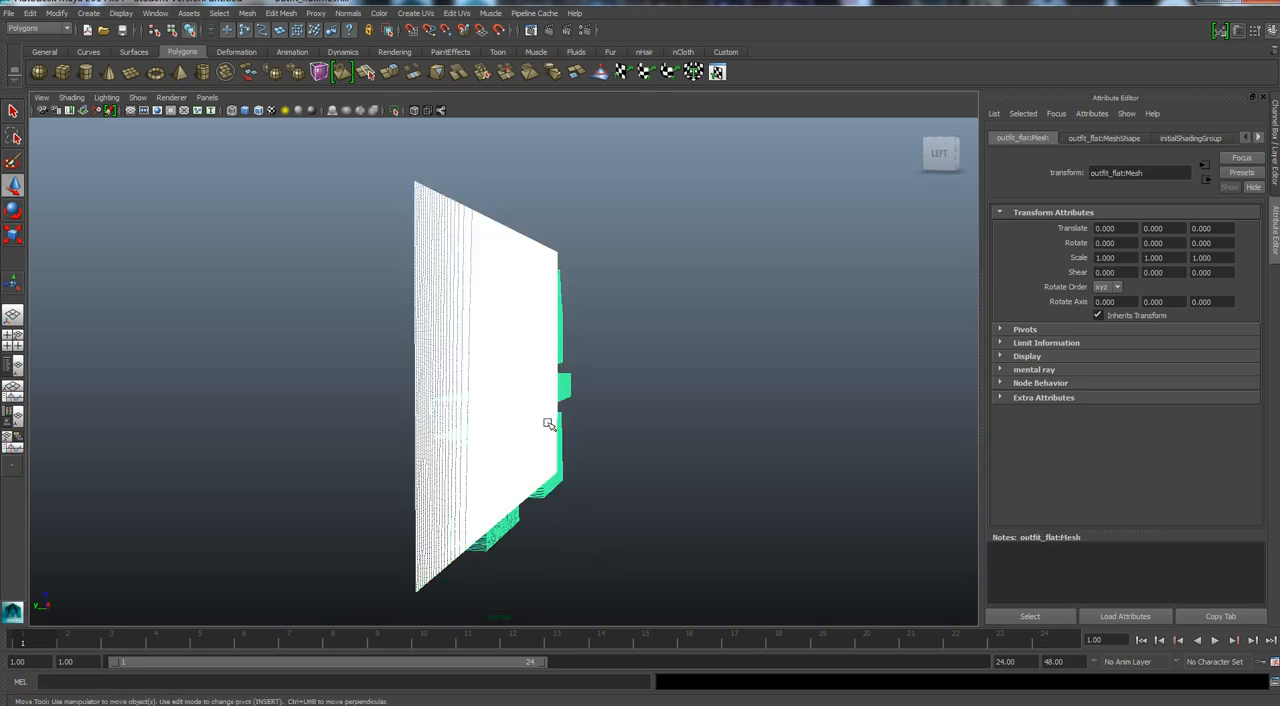
{"action": "left_click_drag", "start_coordinate": [564, 542], "coordinate": [580, 540], "text": "alt"}
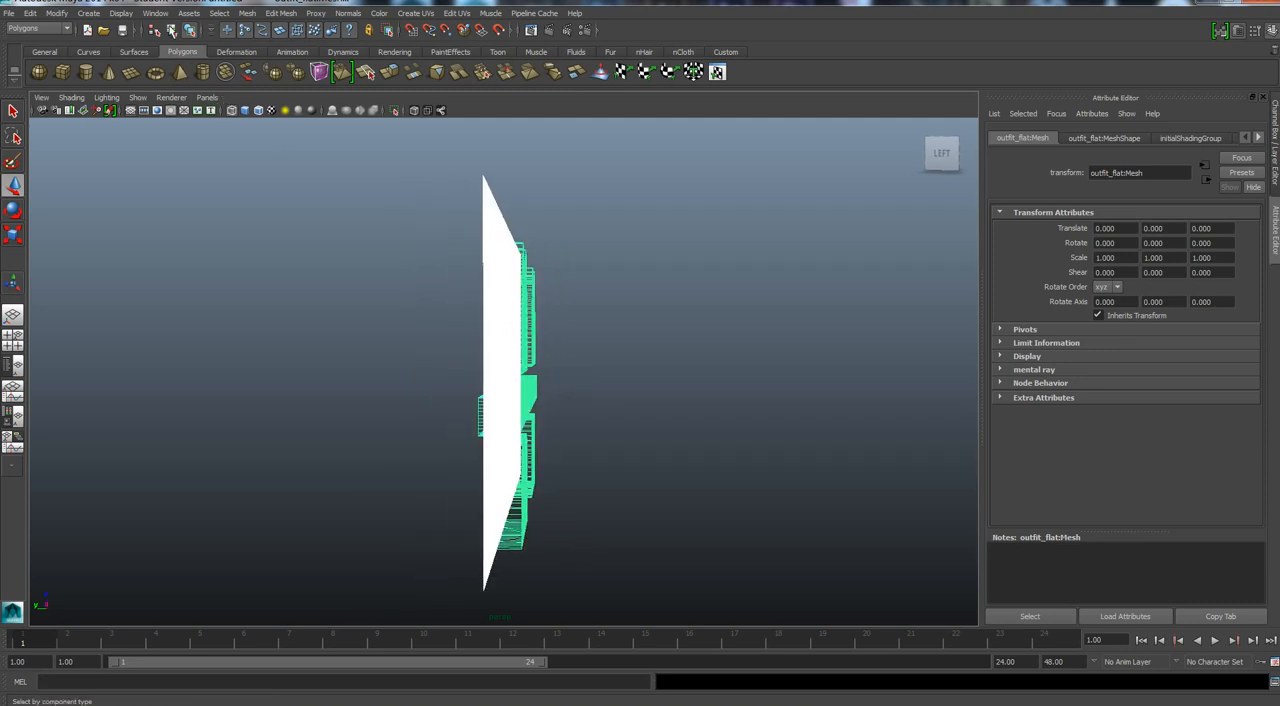
{"action": "left_click", "coordinate": [248, 13]}
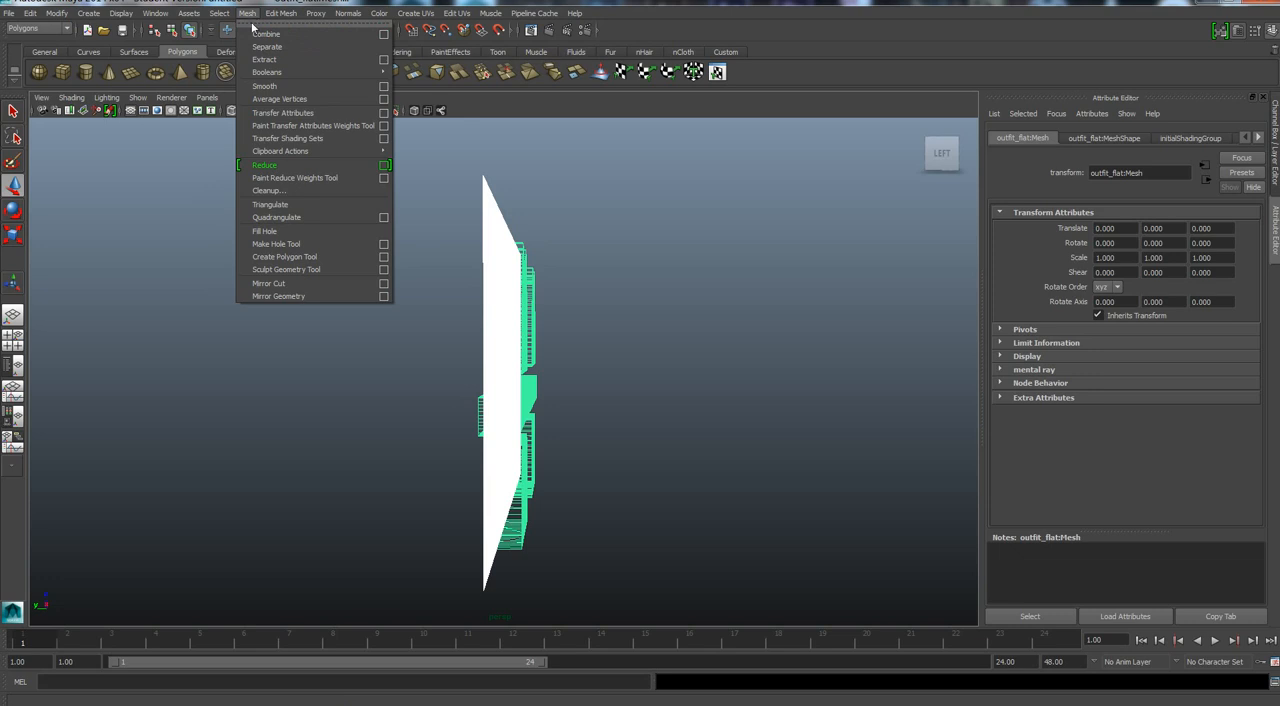
{"action": "mouse_move", "coordinate": [264, 76]}
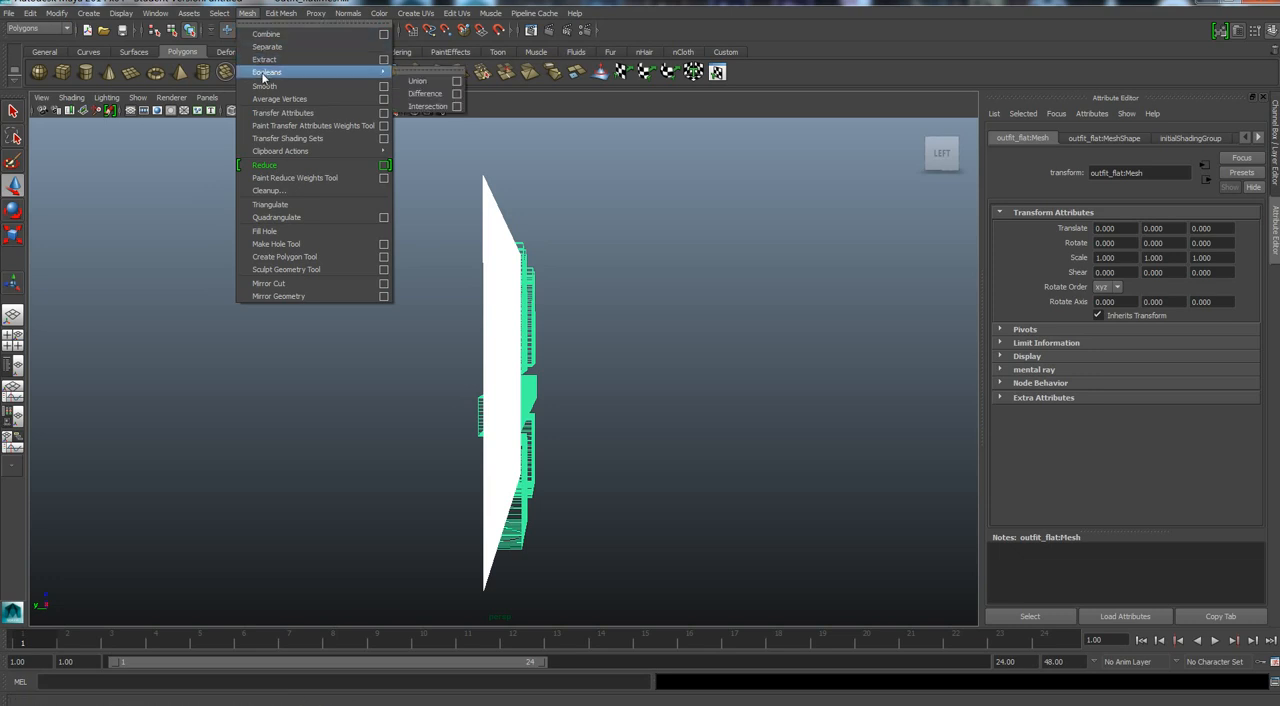
{"action": "left_click", "coordinate": [428, 106]}
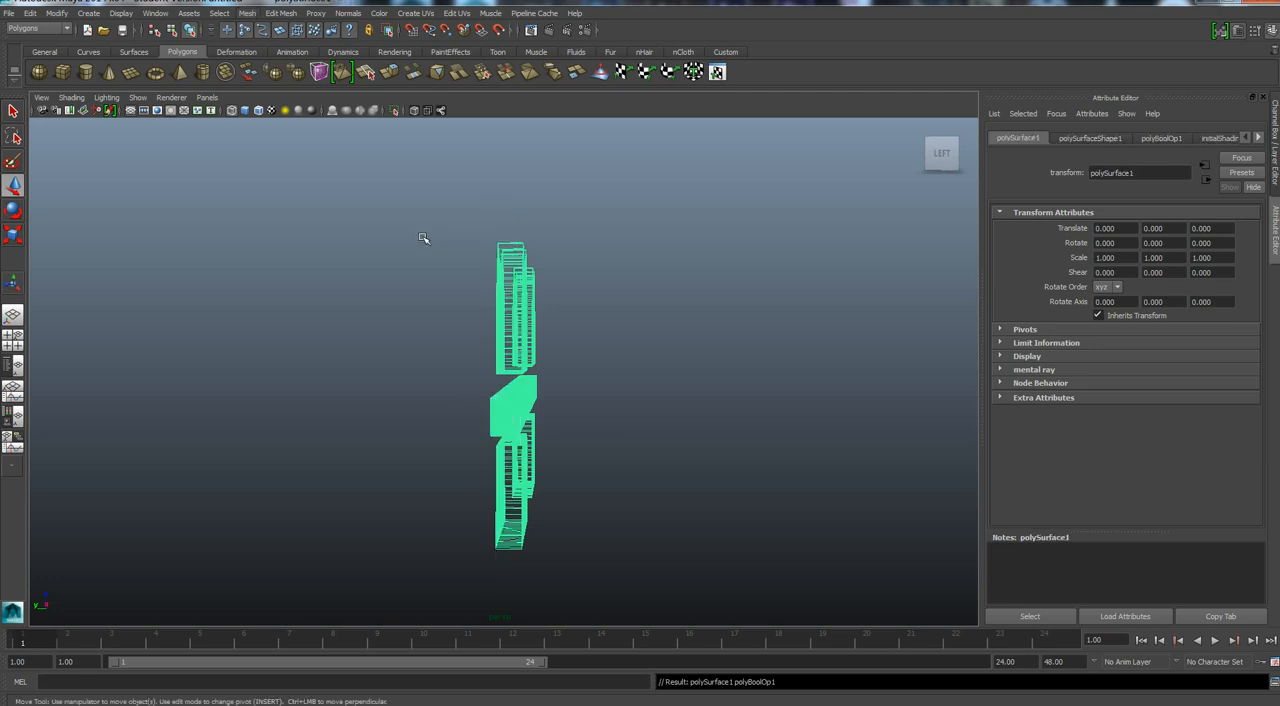
In face mode, select the side and triangulated cap faces of the intersected mesh and delete them, keeping only the quad faces from the plane.
{"action": "scroll", "coordinate": [437, 380], "scroll_direction": "up", "scroll_amount": 2}
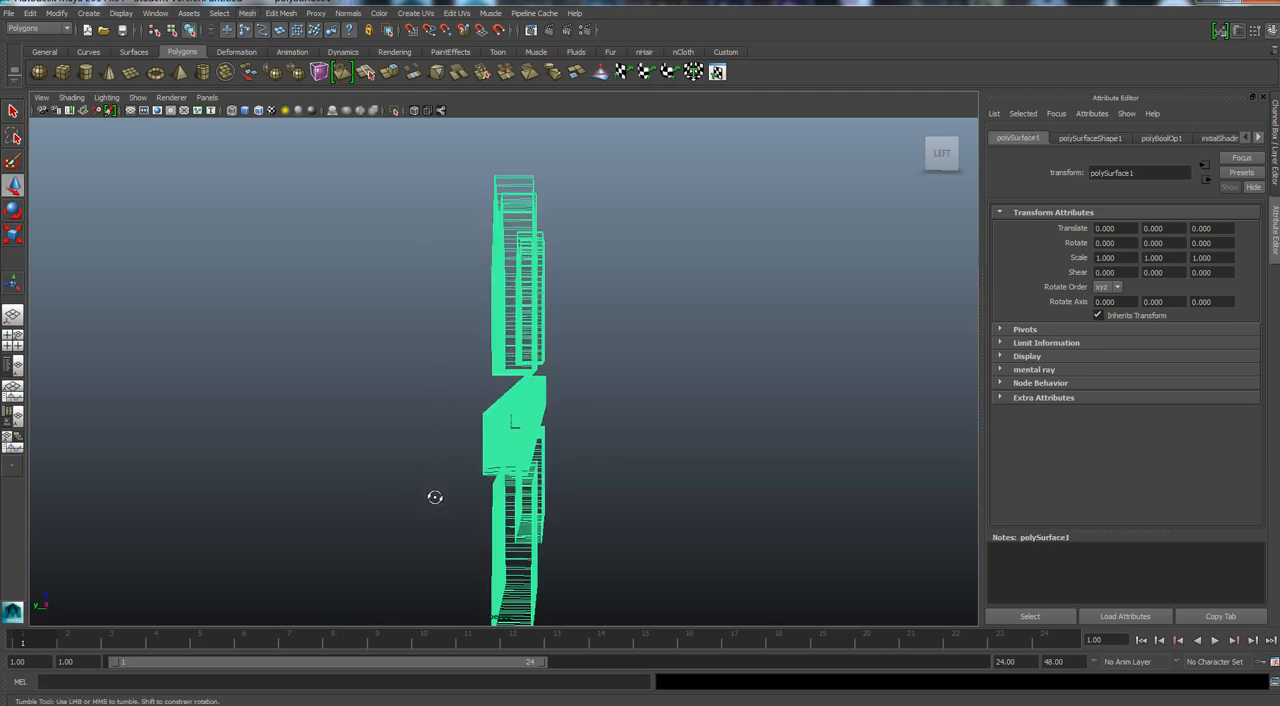
{"action": "left_click_drag", "start_coordinate": [434, 497], "coordinate": [483, 497], "text": "alt"}
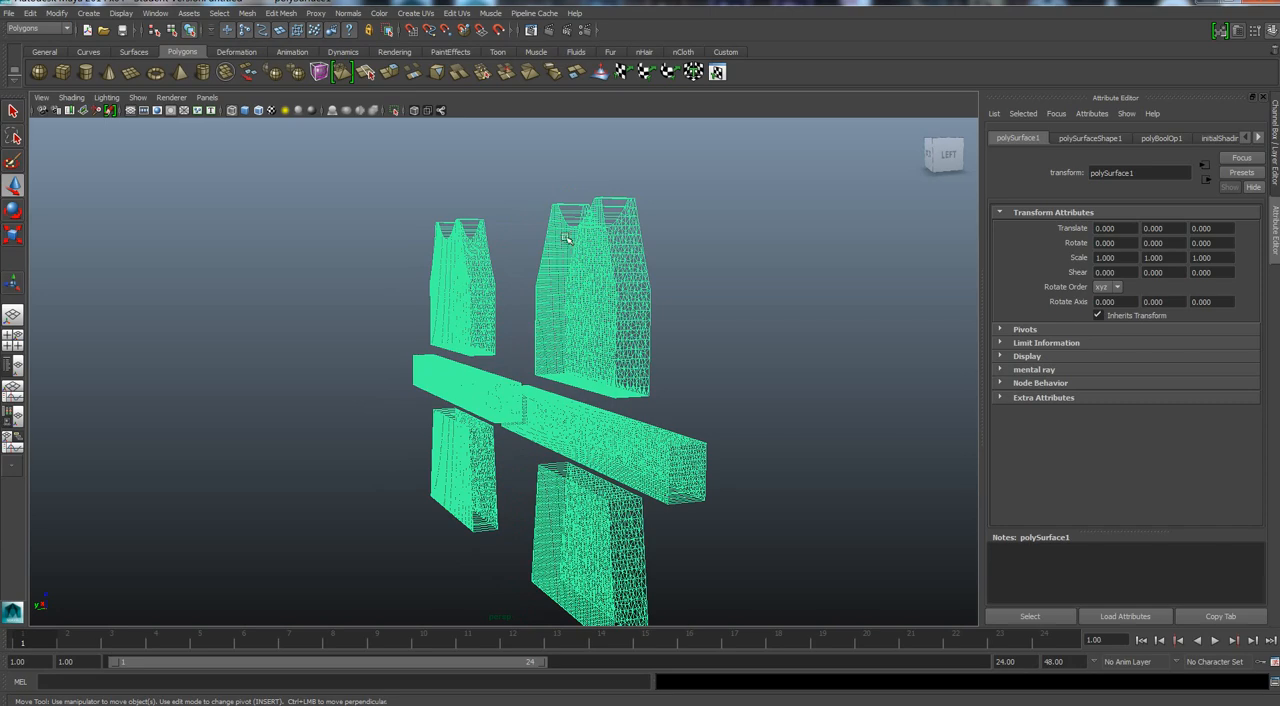
{"action": "scroll", "coordinate": [670, 344], "scroll_direction": "down", "scroll_amount": 3}
{"action": "scroll", "coordinate": [670, 344], "scroll_direction": "up", "scroll_amount": 5}
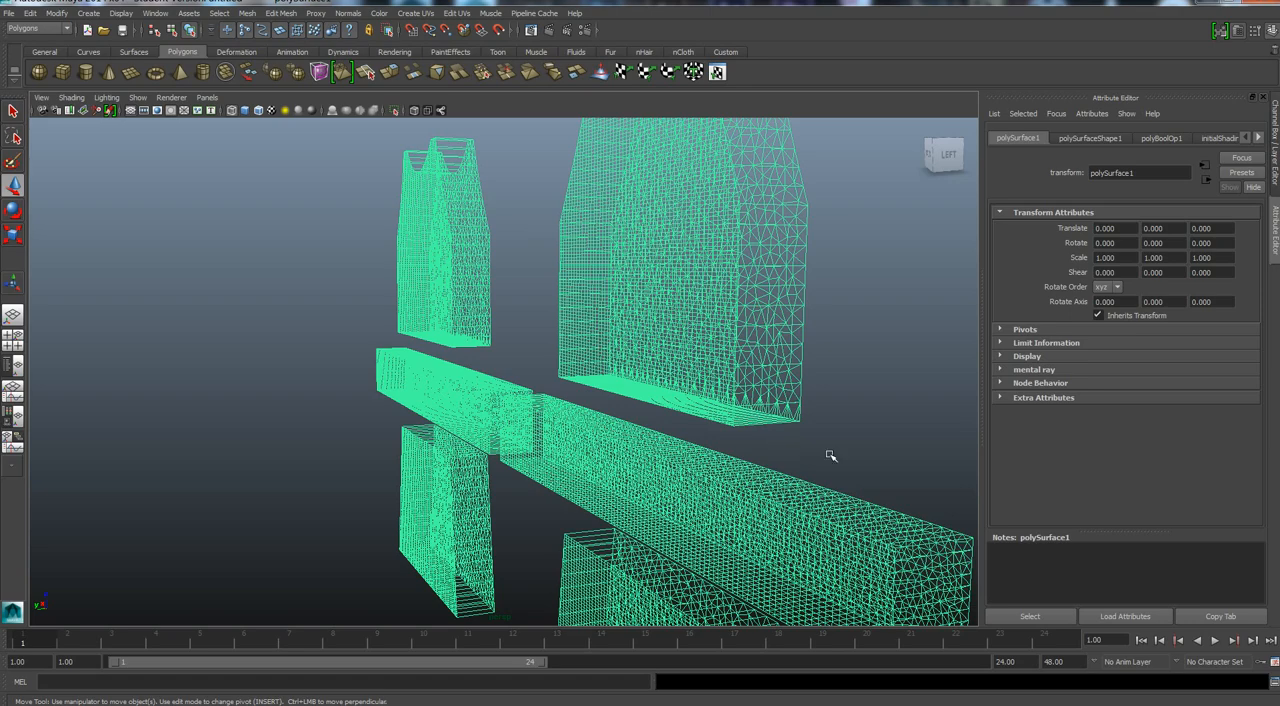
{"action": "left_click_drag", "start_coordinate": [841, 454], "coordinate": [789, 449], "text": "alt"}
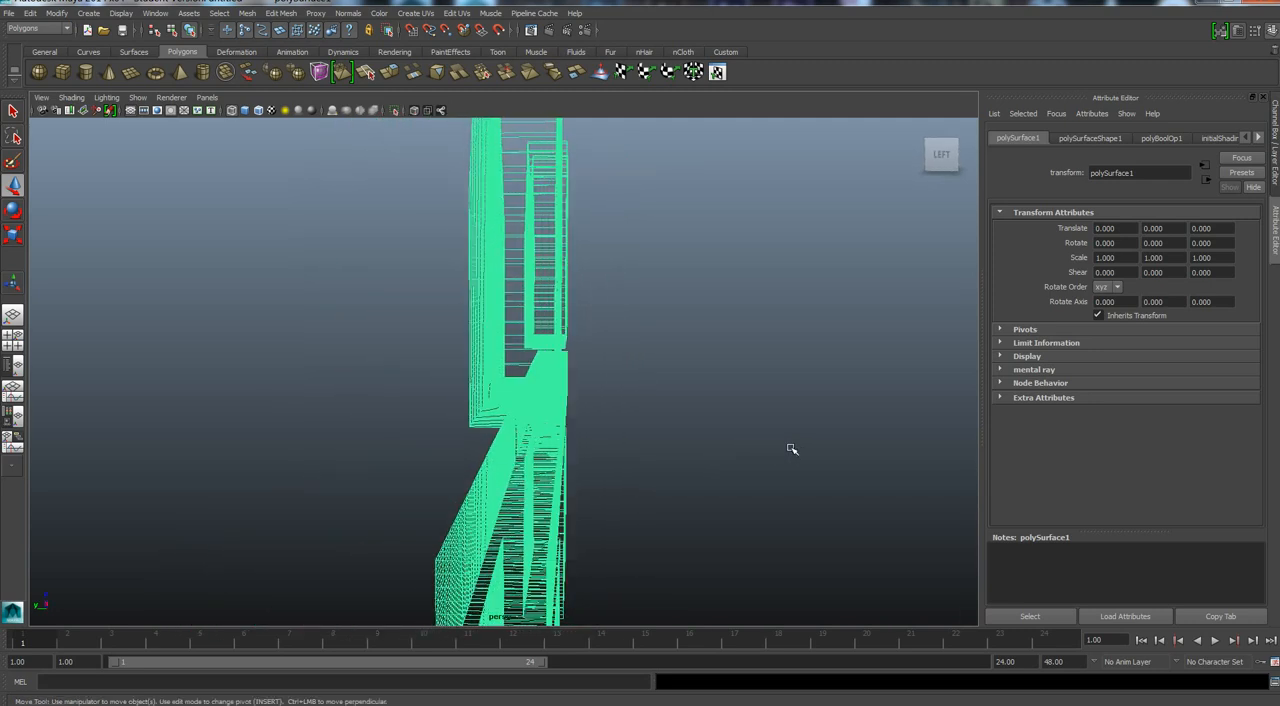
{"action": "left_click", "coordinate": [943, 156]}
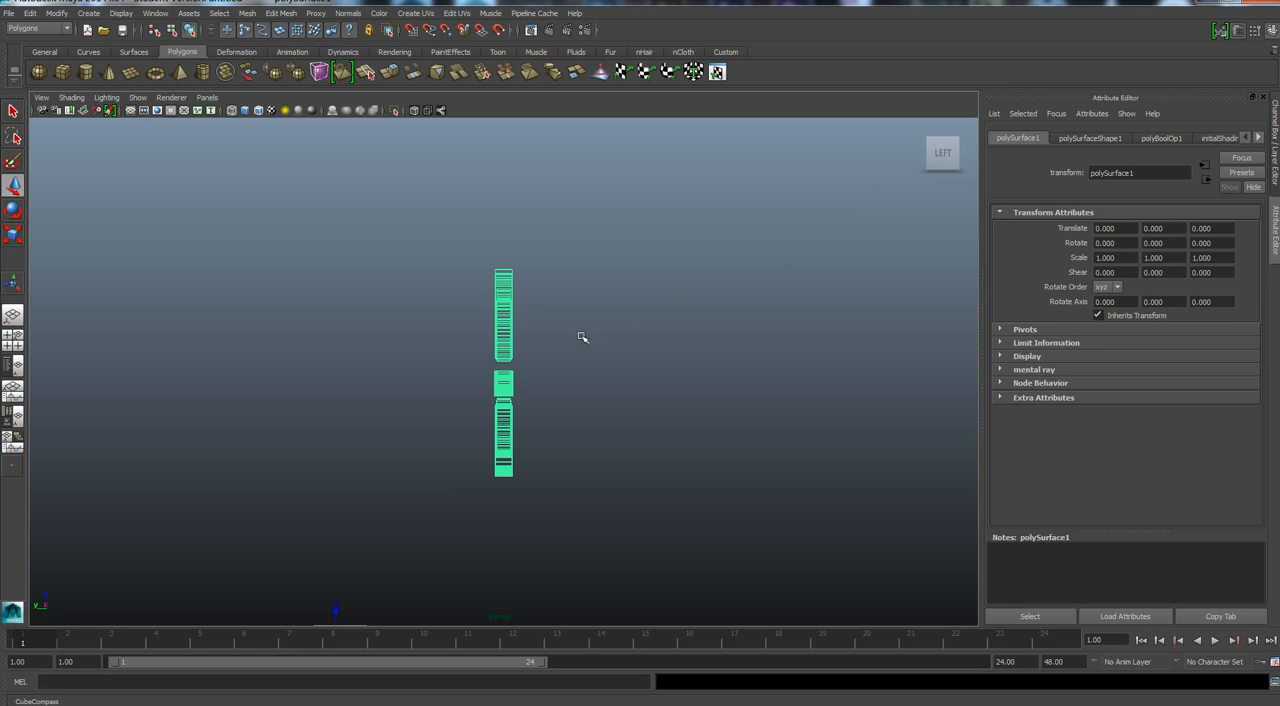
{"action": "left_click_drag", "start_coordinate": [500, 236], "coordinate": [540, 542]}
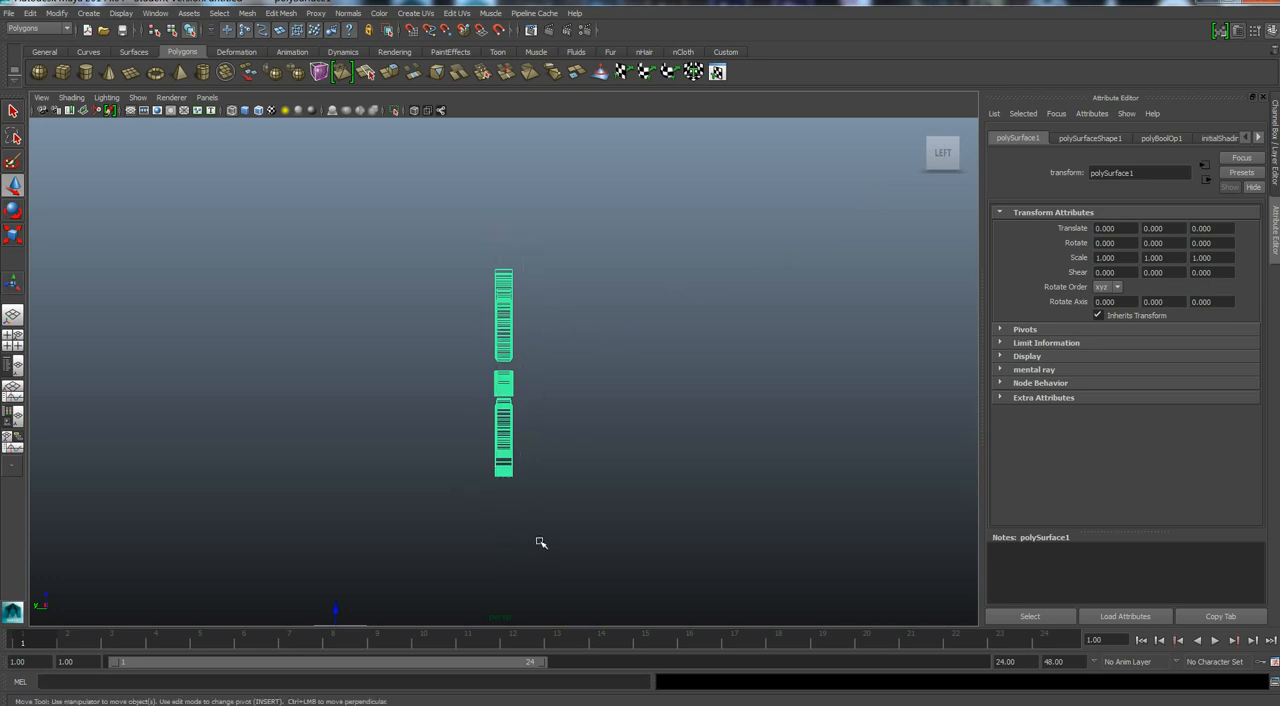
{"action": "right_click_drag", "start_coordinate": [508, 442], "coordinate": [544, 358]}
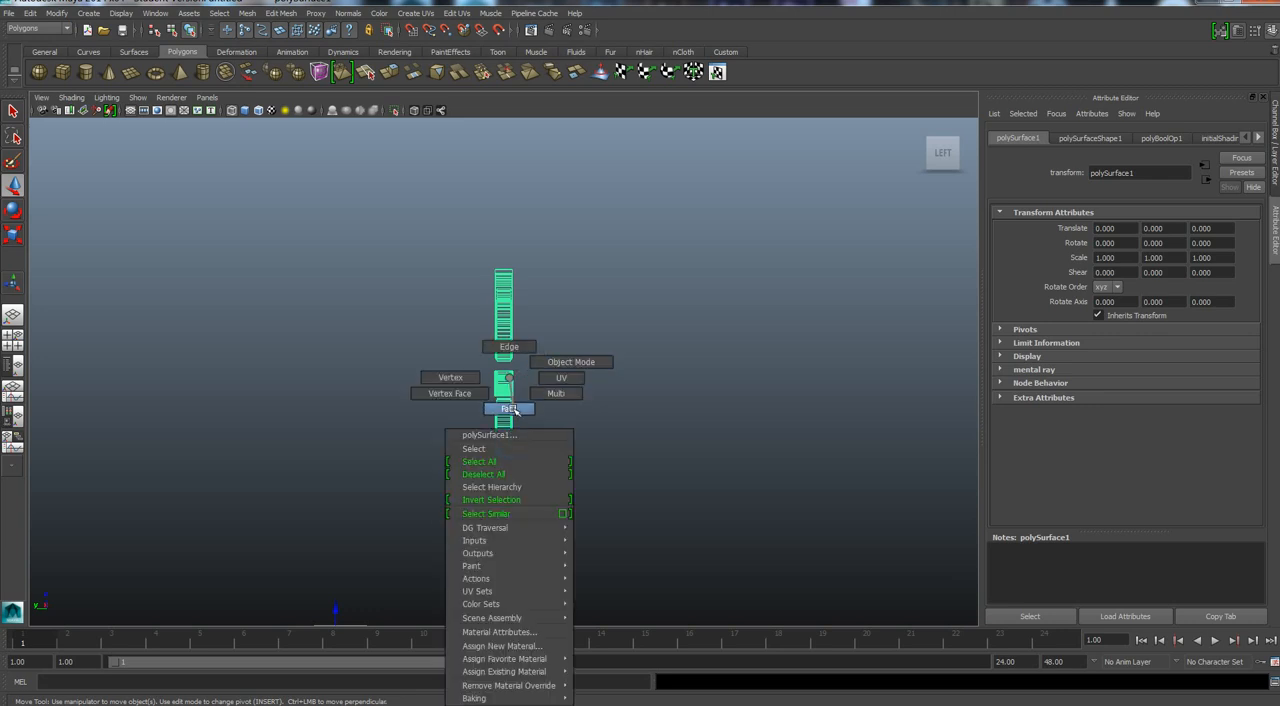
{"action": "right_click_drag", "start_coordinate": [514, 412], "coordinate": [510, 414]}
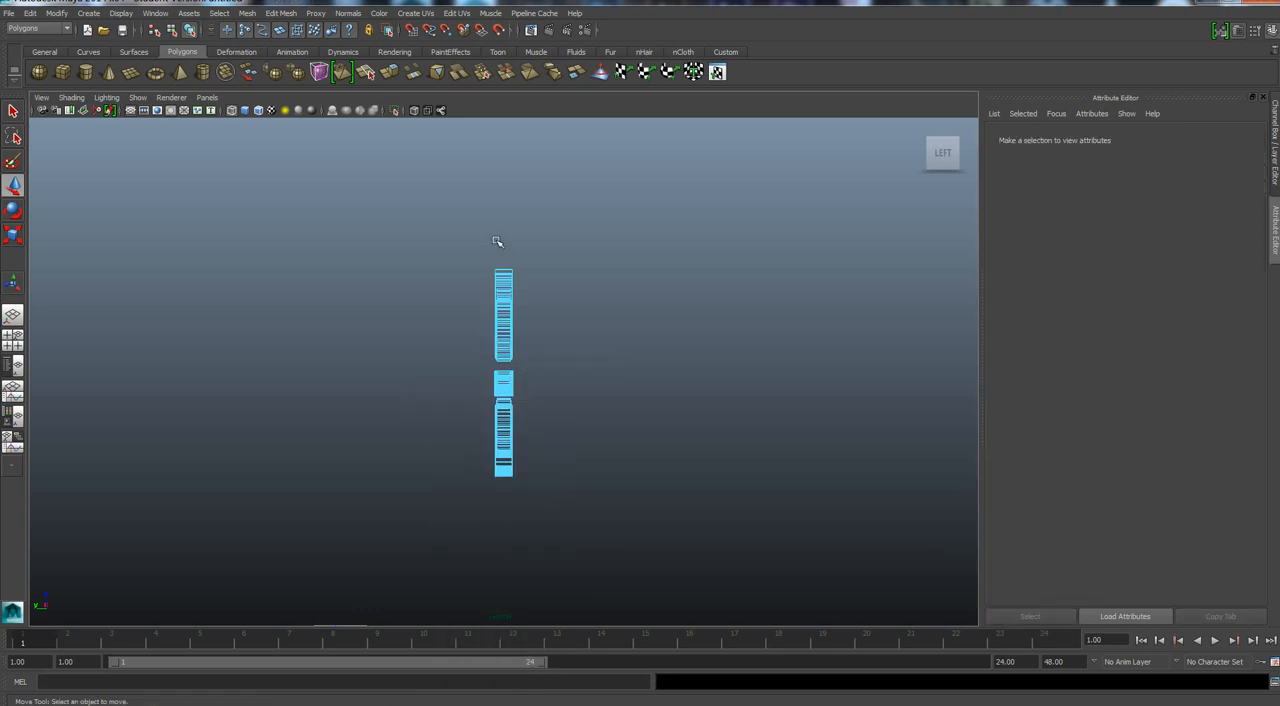
{"action": "left_click_drag", "start_coordinate": [502, 237], "coordinate": [533, 532]}
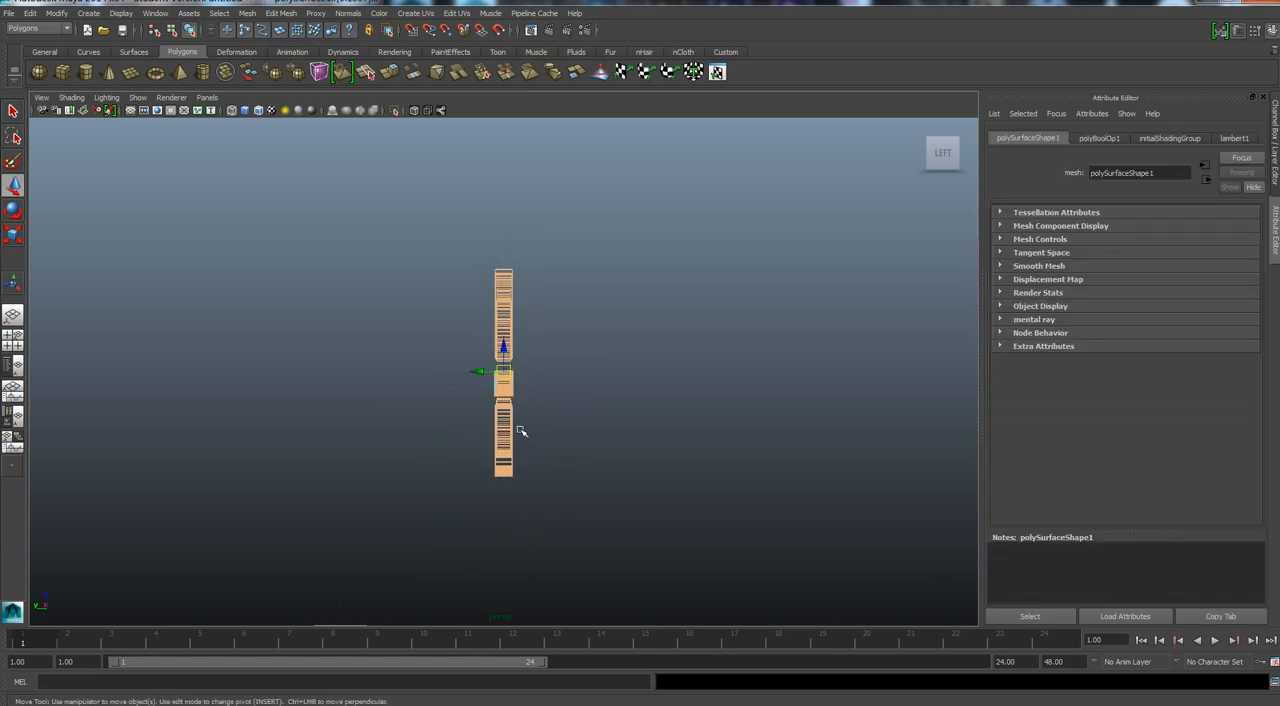
{"action": "key", "text": "Delete"}
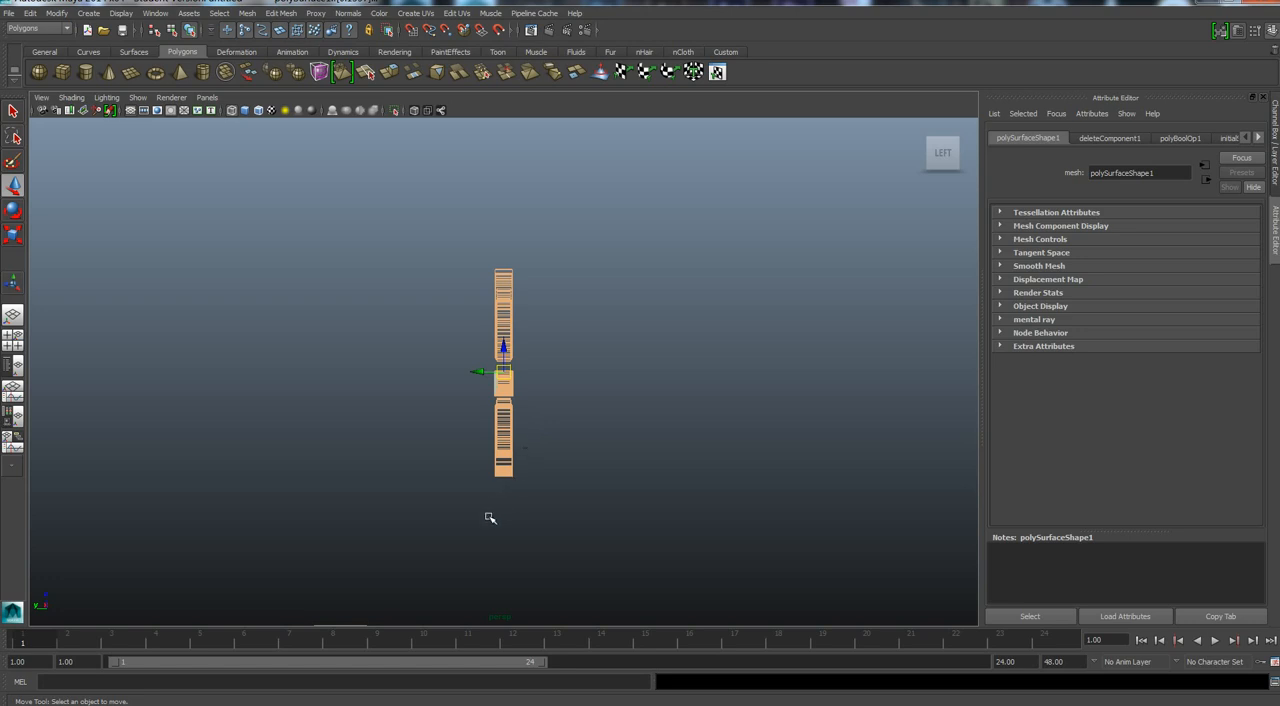
Deselect everything and examine the quad topology of the remaining flat pattern pieces from the front.
{"action": "left_click_drag", "start_coordinate": [491, 521], "coordinate": [344, 524], "text": "alt"}
{"action": "left_click", "coordinate": [449, 543]}
{"action": "scroll", "coordinate": [504, 505], "scroll_direction": "down", "scroll_amount": 5}
{"action": "scroll", "coordinate": [504, 498], "scroll_direction": "up", "scroll_amount": 8}
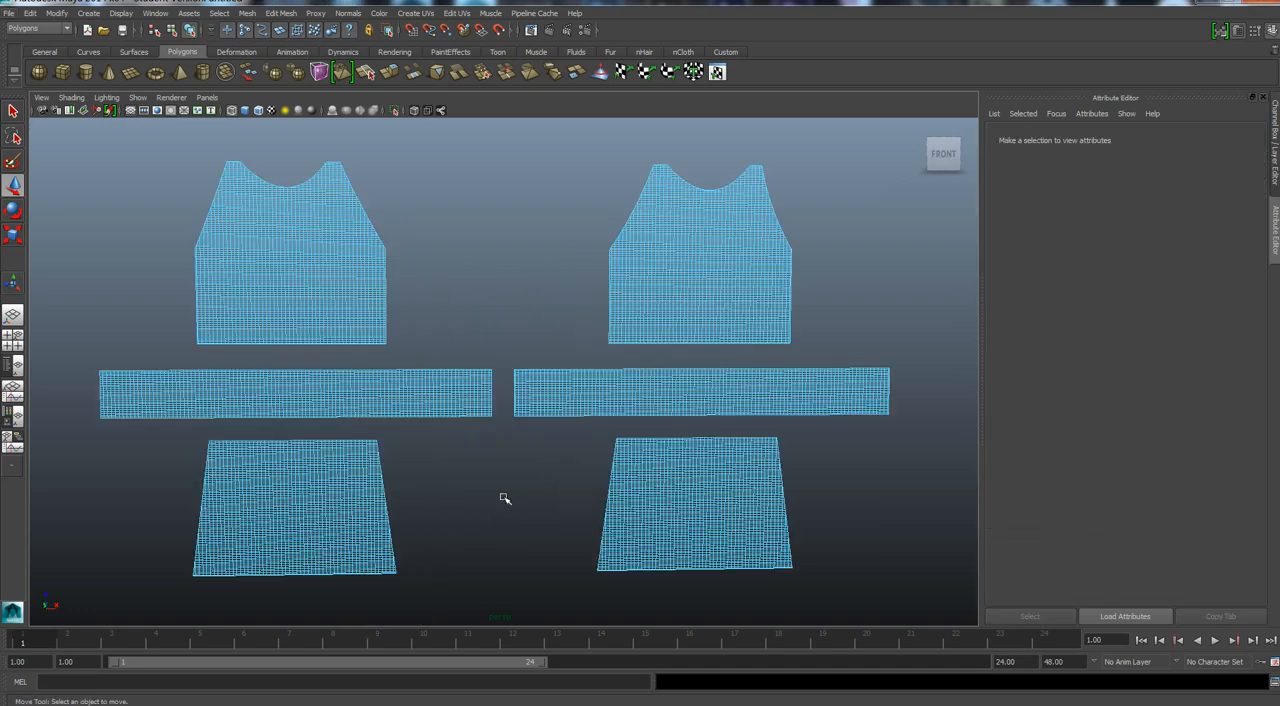
{"action": "scroll", "coordinate": [505, 494], "scroll_direction": "up", "scroll_amount": 3}
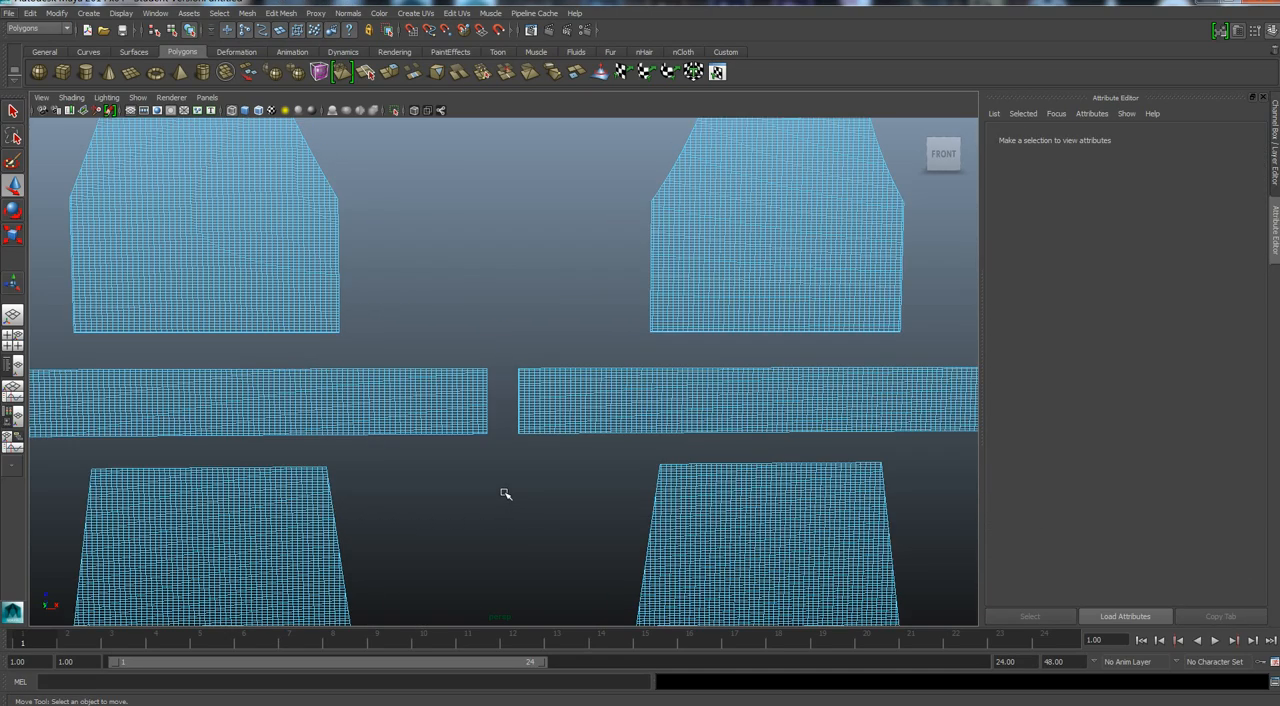
{"action": "scroll", "coordinate": [505, 494], "scroll_direction": "up", "scroll_amount": 3}
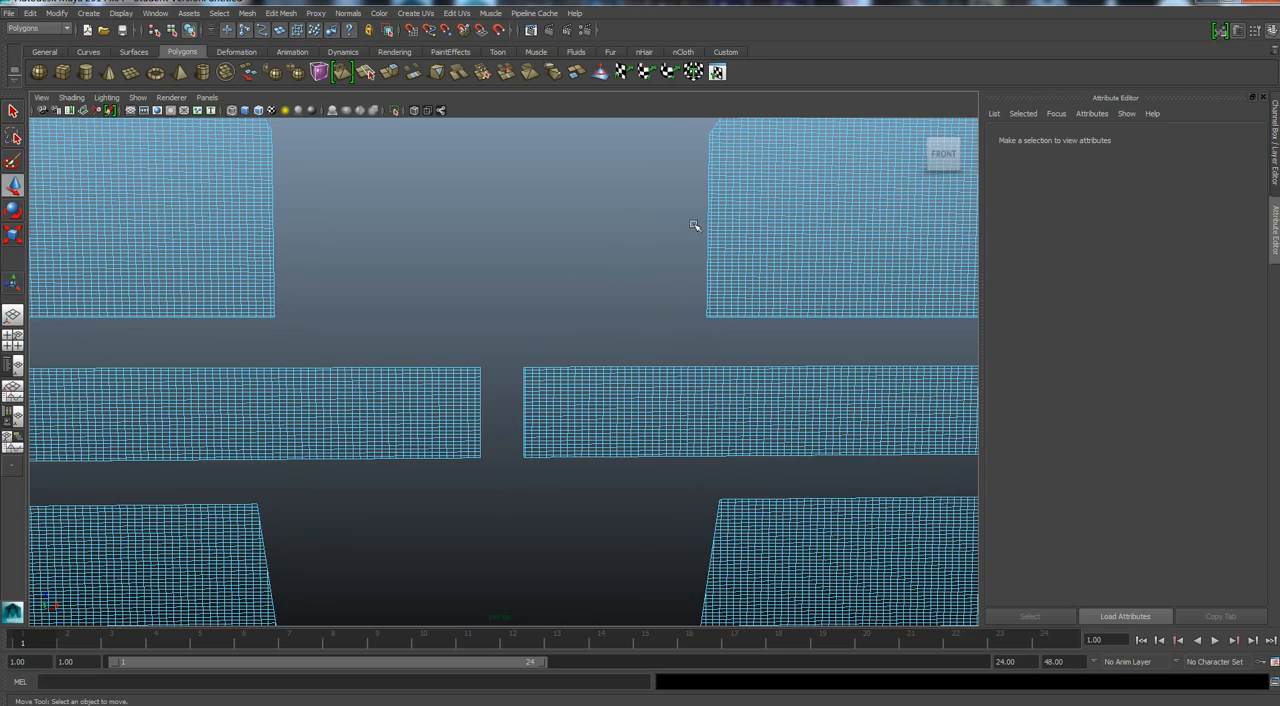
{"action": "scroll", "coordinate": [646, 271], "scroll_direction": "down", "scroll_amount": 6}
{"action": "scroll", "coordinate": [551, 466], "scroll_direction": "down", "scroll_amount": 2}
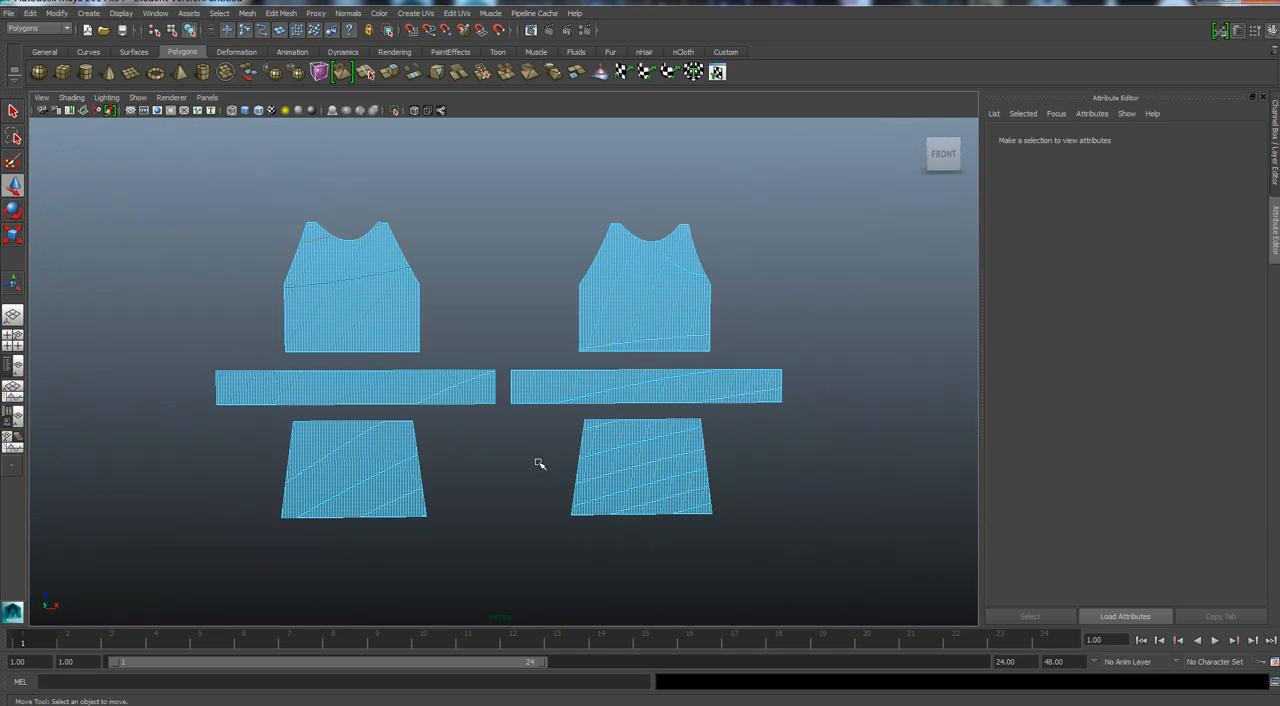
{"action": "scroll", "coordinate": [536, 447], "scroll_direction": "down", "scroll_amount": 3}
{"action": "scroll", "coordinate": [536, 447], "scroll_direction": "down", "scroll_amount": 2}
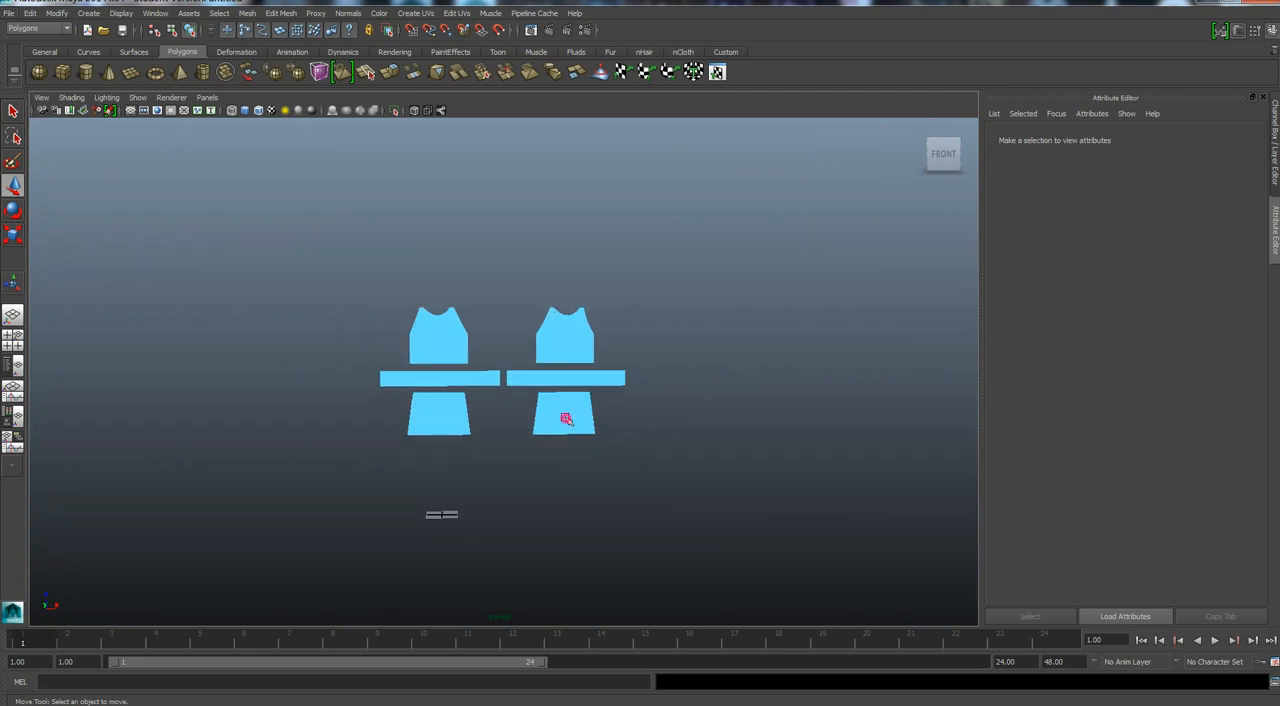
Return the quad pattern mesh to object mode, freeze its transformations and delete its history.
{"action": "left_click", "coordinate": [566, 419]}
{"action": "right_click", "coordinate": [564, 417]}
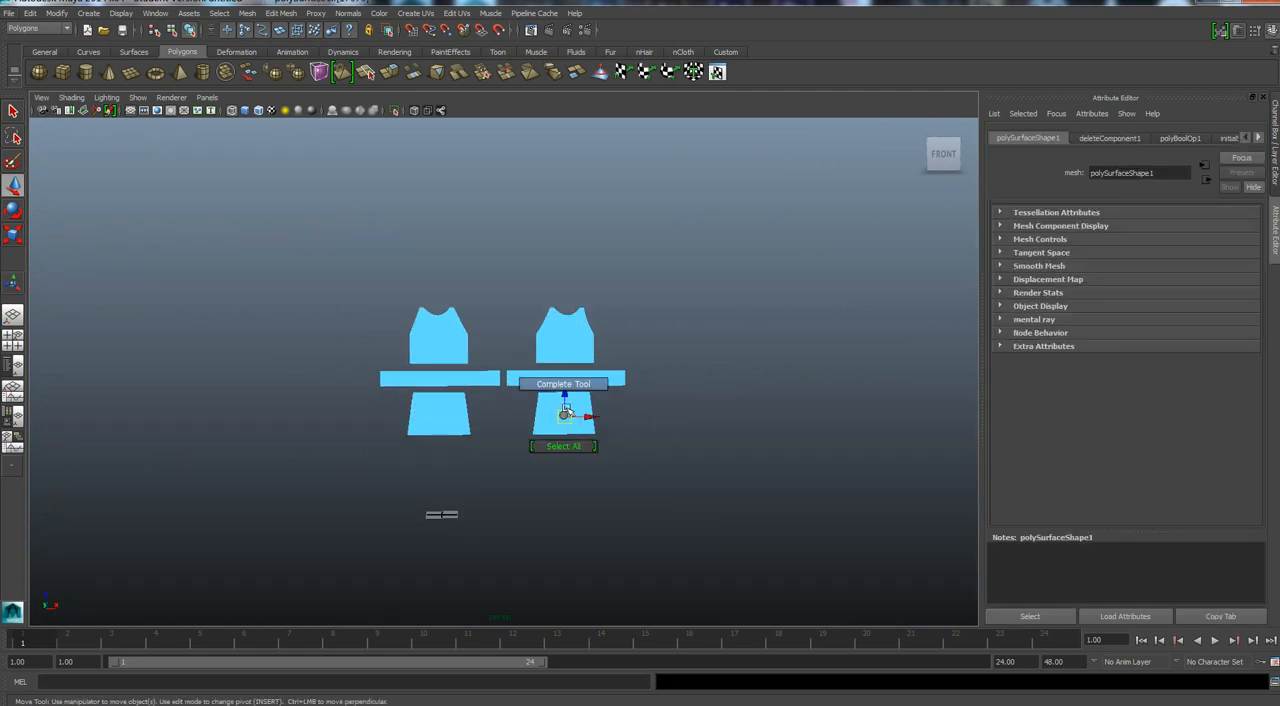
{"action": "right_click", "coordinate": [566, 343]}
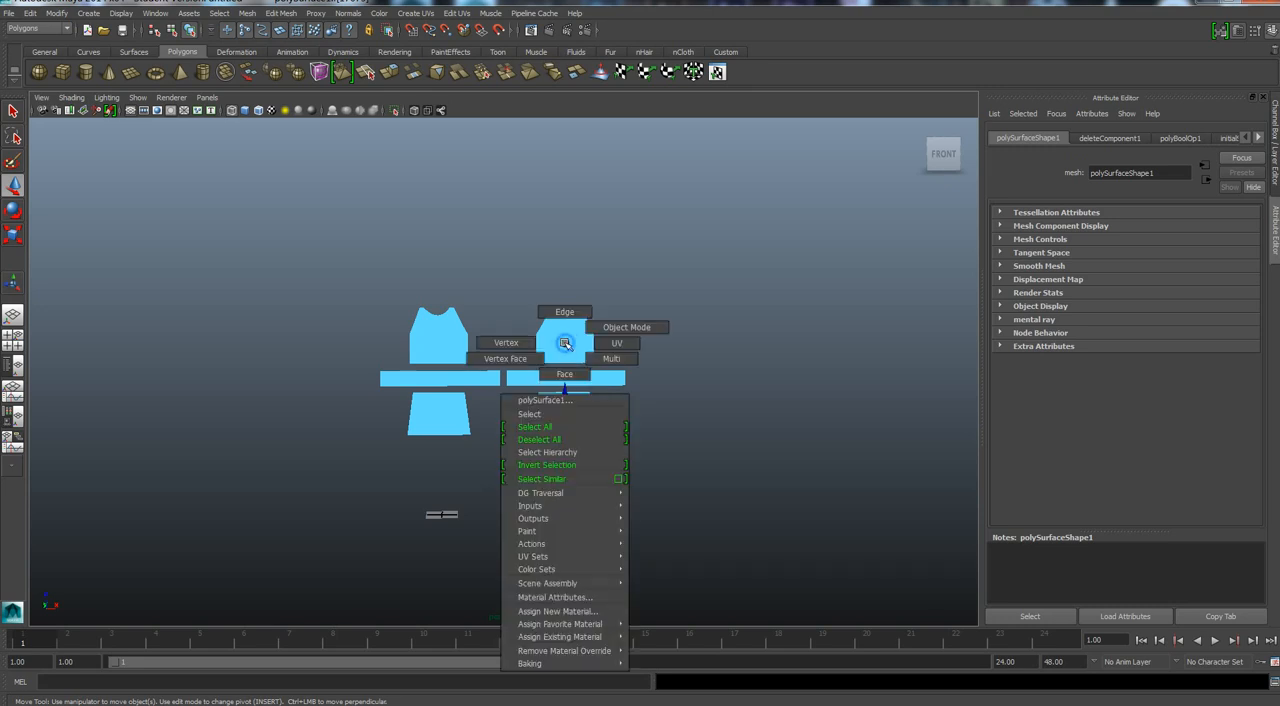
{"action": "left_click", "coordinate": [592, 327]}
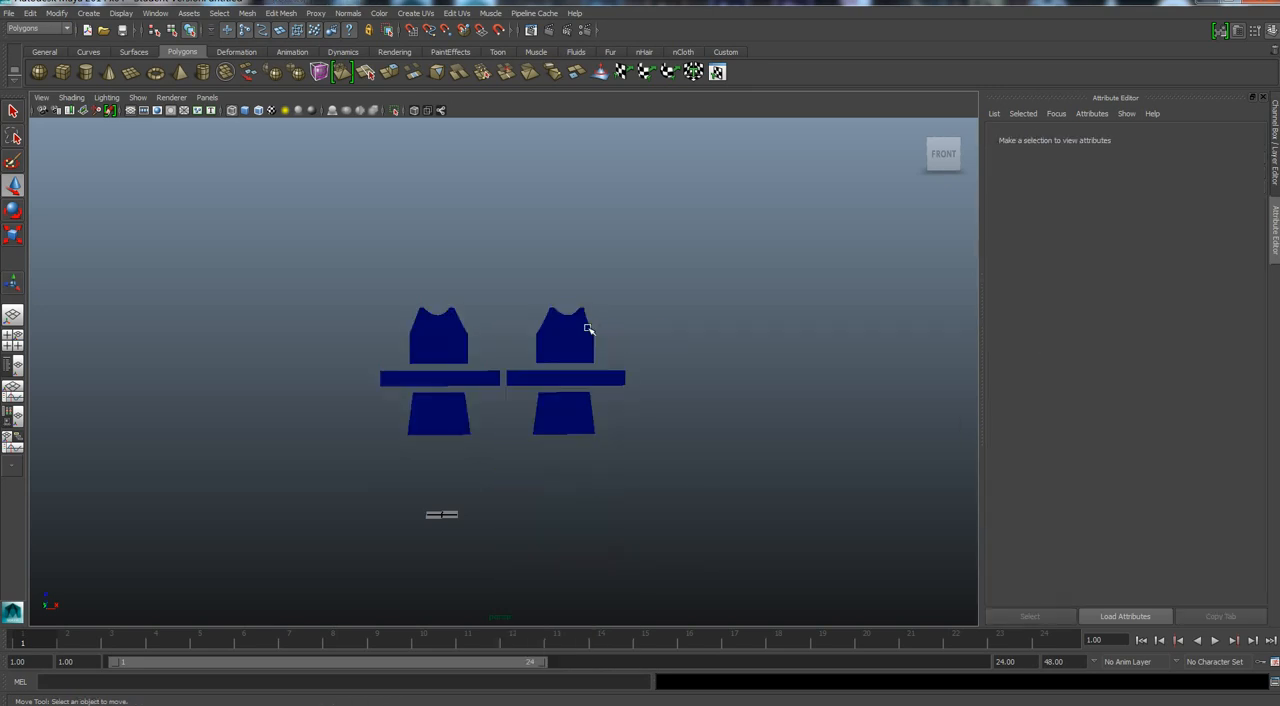
{"action": "left_click", "coordinate": [587, 330]}
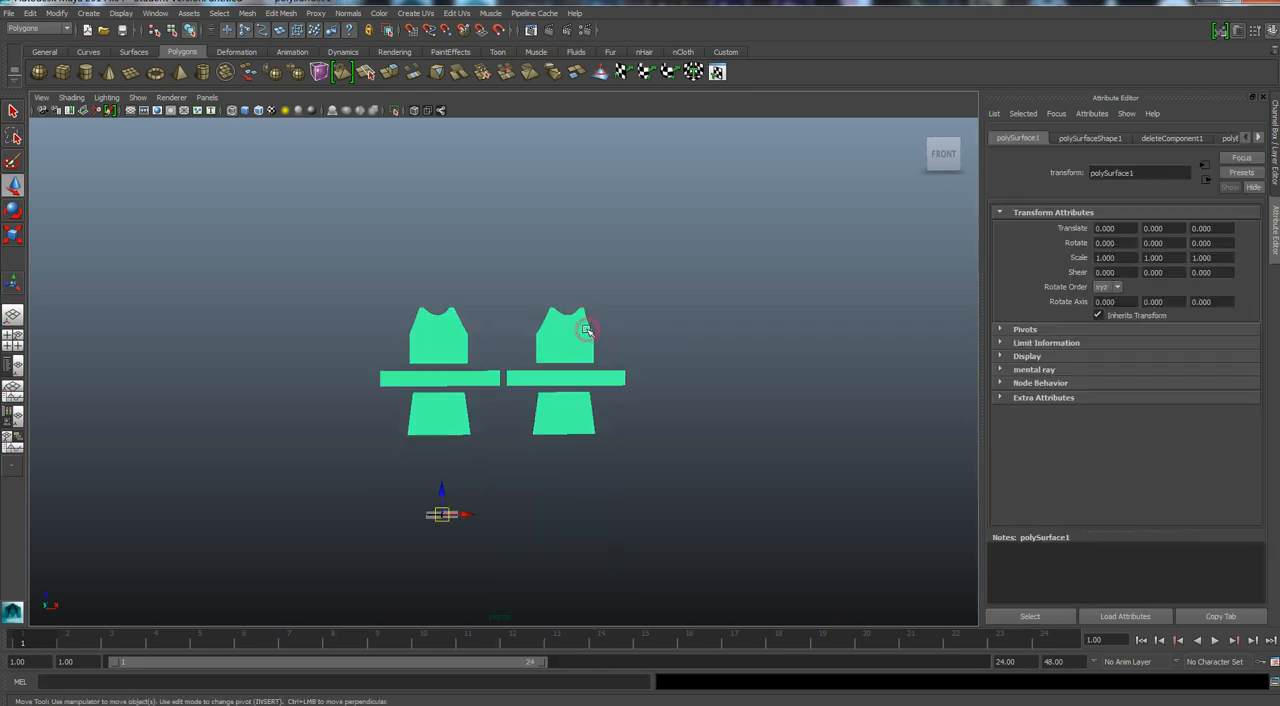
{"action": "left_click", "coordinate": [57, 13]}
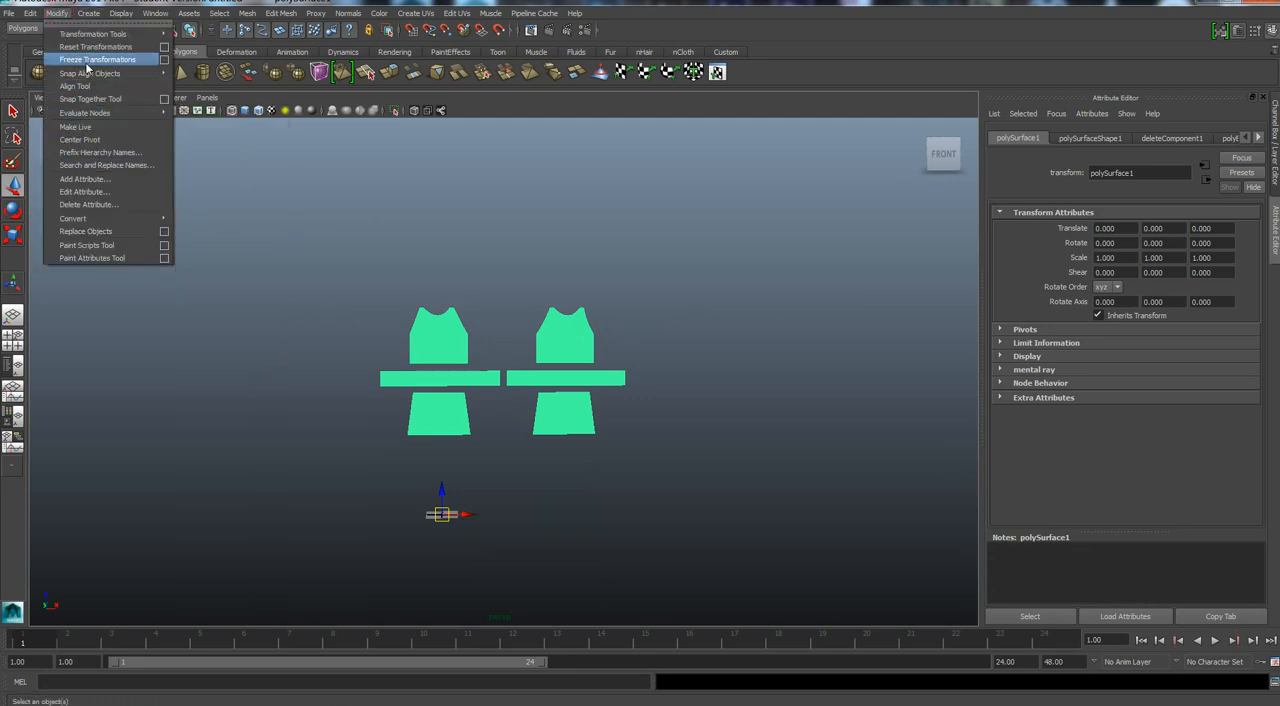
{"action": "left_click", "coordinate": [81, 60]}
{"action": "left_click", "coordinate": [30, 13]}
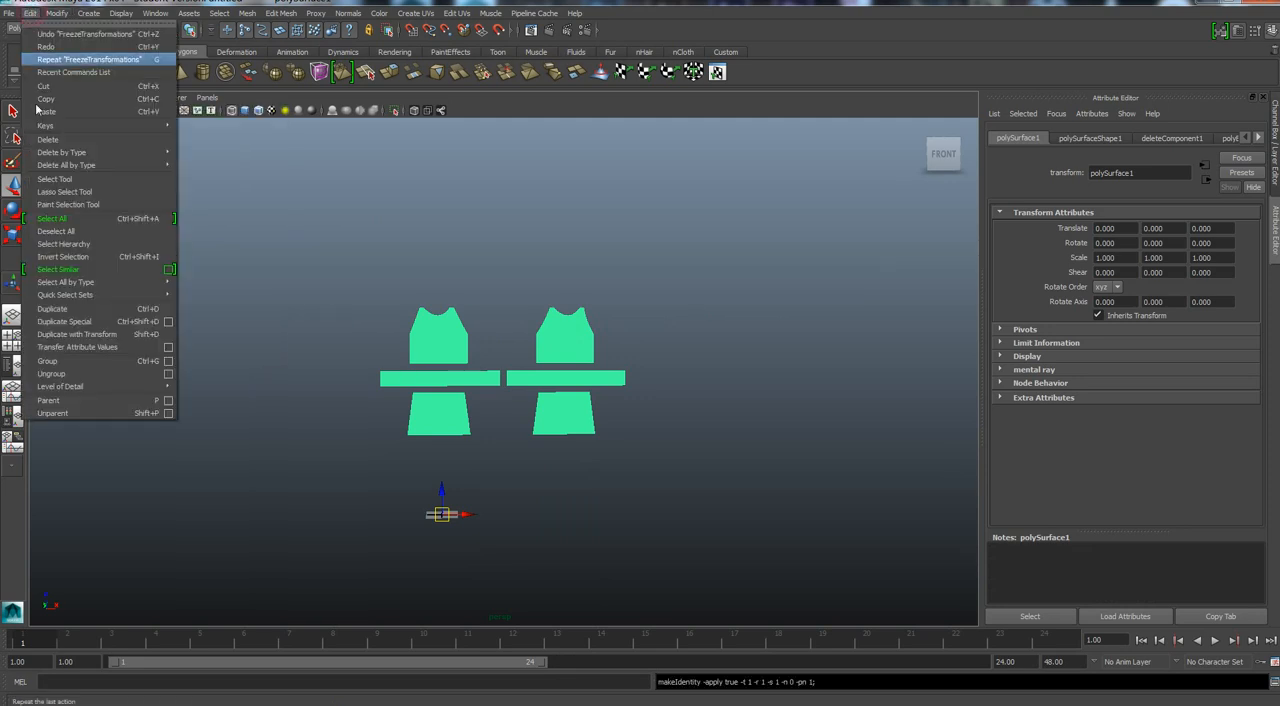
{"action": "mouse_move", "coordinate": [100, 152]}
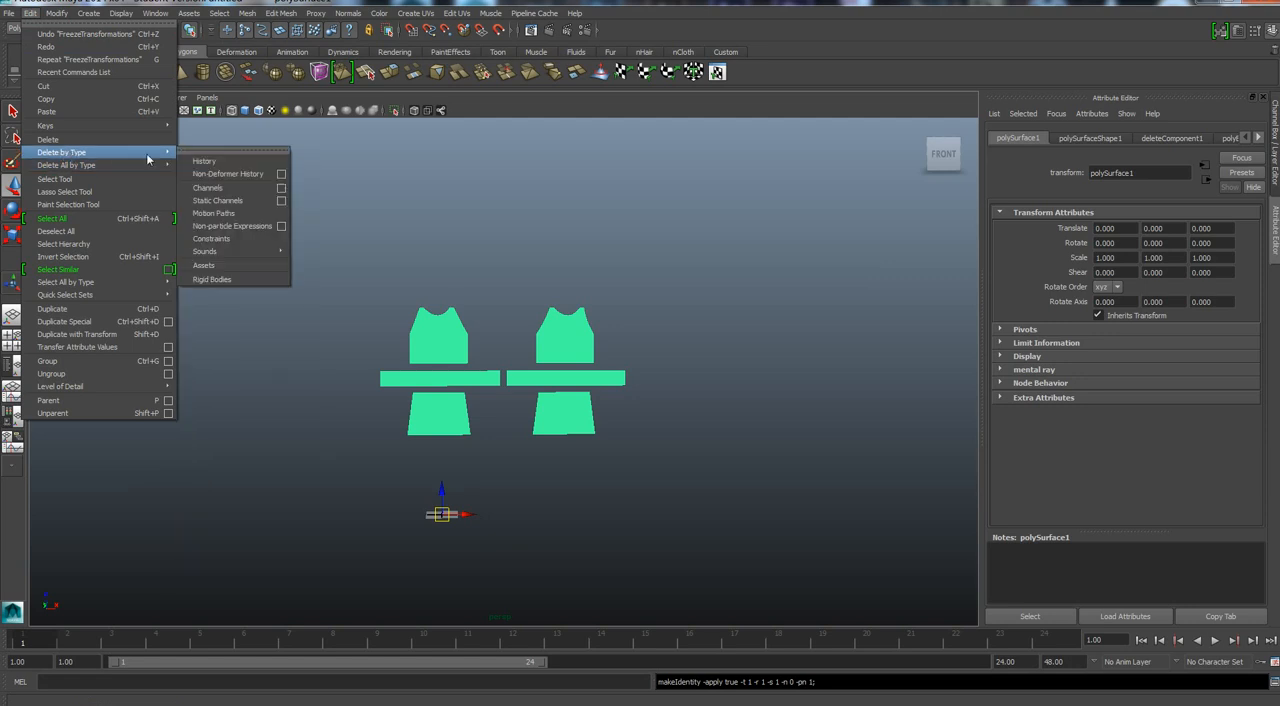
{"action": "left_click", "coordinate": [212, 167]}
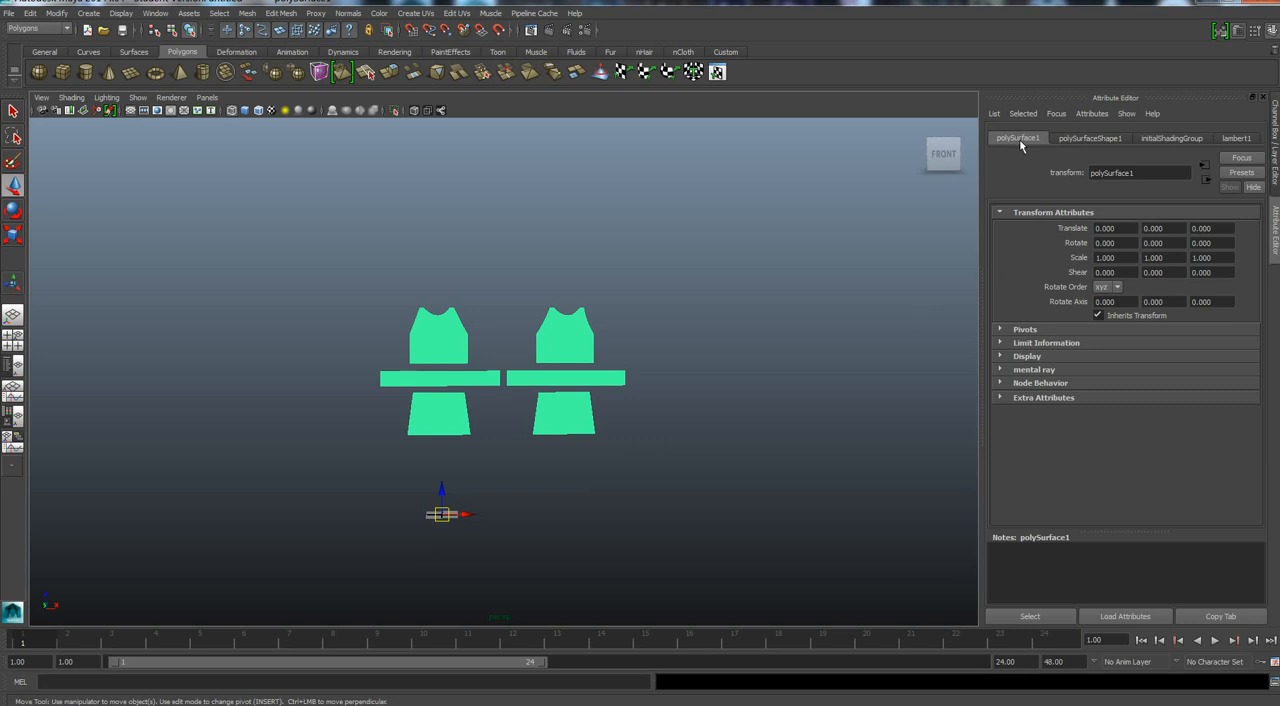
Scale the quad pattern mesh to 0.01 in X, Y and Z.
{"action": "left_click_drag", "start_coordinate": [1119, 258], "coordinate": [1084, 250]}
{"action": "type", "text": "."}
{"action": "key", "text": "Tab"}
{"action": "type", "text": "0"}
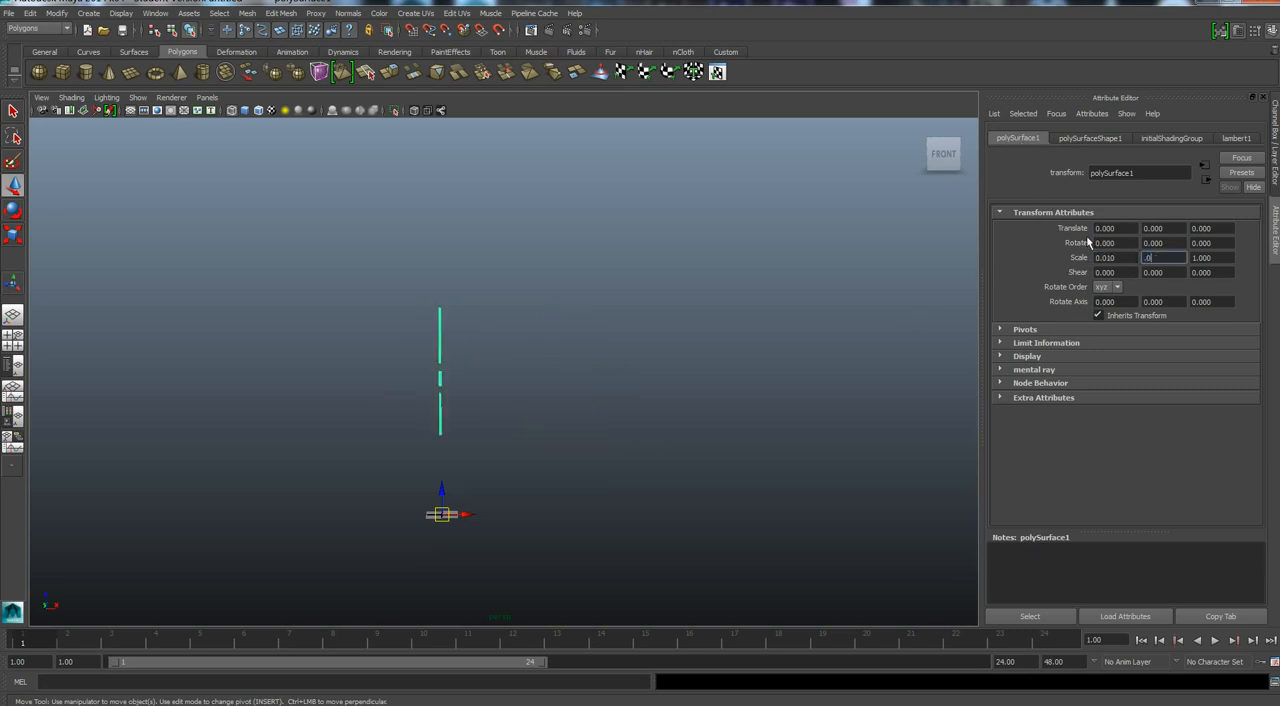
{"action": "key", "text": "Tab"}
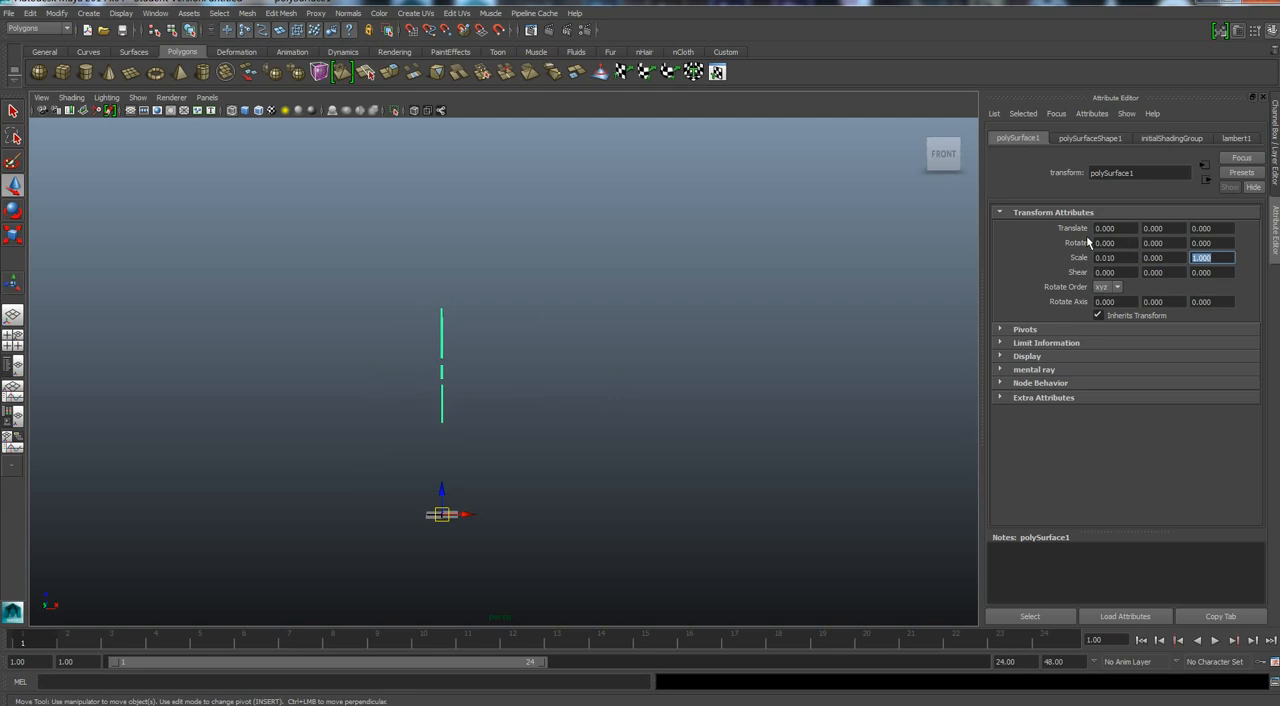
{"action": "key", "text": "shift+Tab"}
{"action": "type", "text": ".0"}
{"action": "key", "text": "Tab"}
{"action": "type", "text": ".01"}
{"action": "key", "text": "Tab"}
Examine the scaled pattern pieces next to the 3D outfit from the front and at an angle.
{"action": "scroll", "coordinate": [441, 523], "scroll_direction": "up", "scroll_amount": 2}
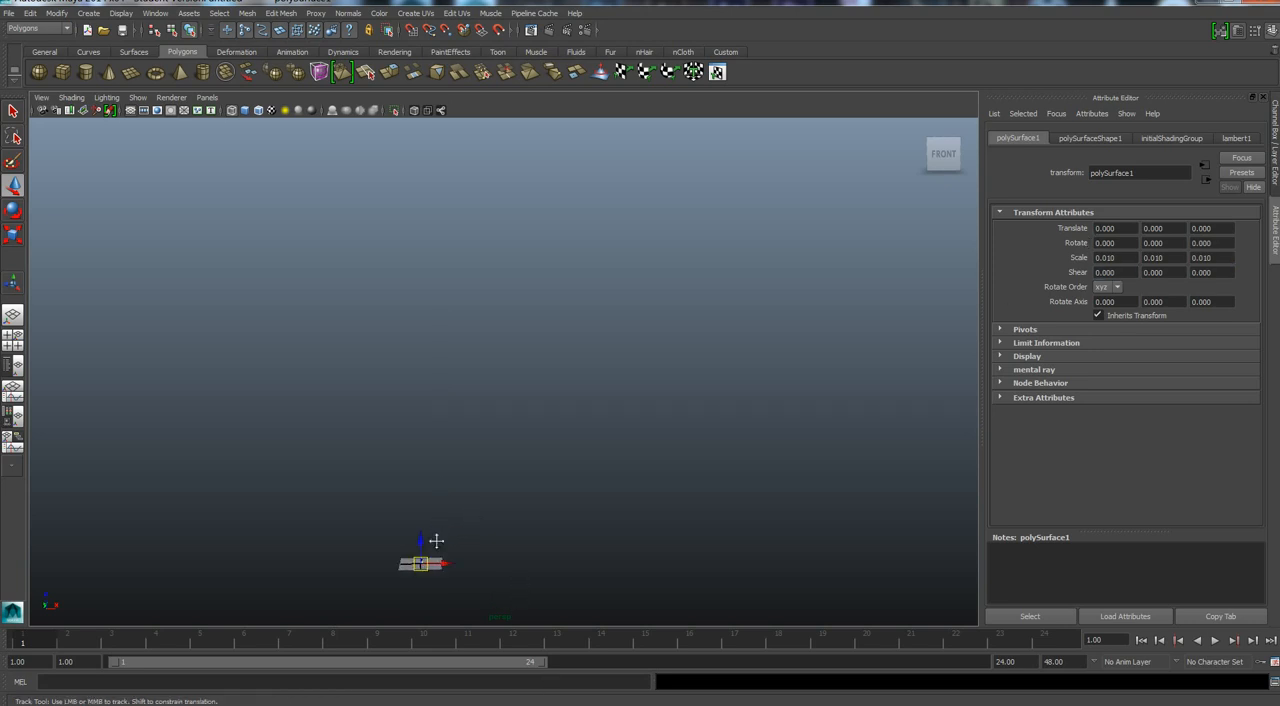
{"action": "middle_click_drag", "start_coordinate": [435, 539], "coordinate": [534, 353], "text": "alt"}
{"action": "scroll", "coordinate": [540, 393], "scroll_direction": "up", "scroll_amount": 4}
{"action": "left_click_drag", "start_coordinate": [548, 457], "coordinate": [550, 483], "text": "alt"}
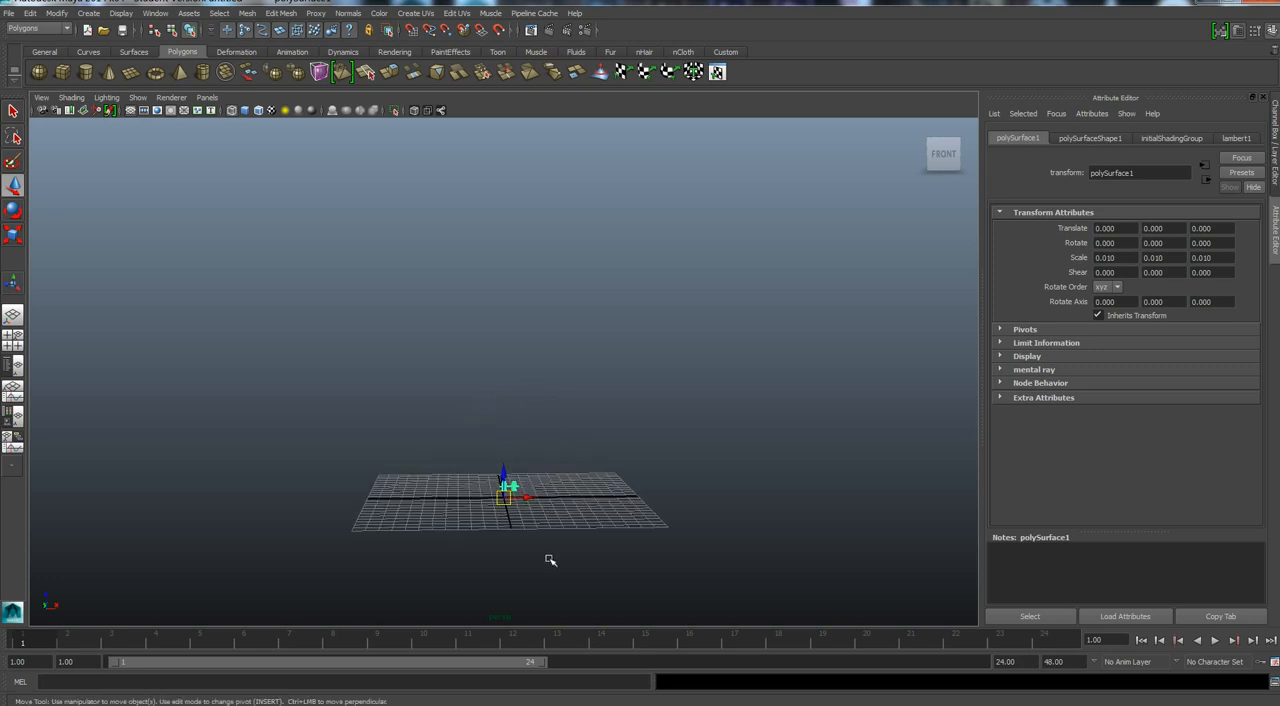
{"action": "left_click", "coordinate": [951, 159]}
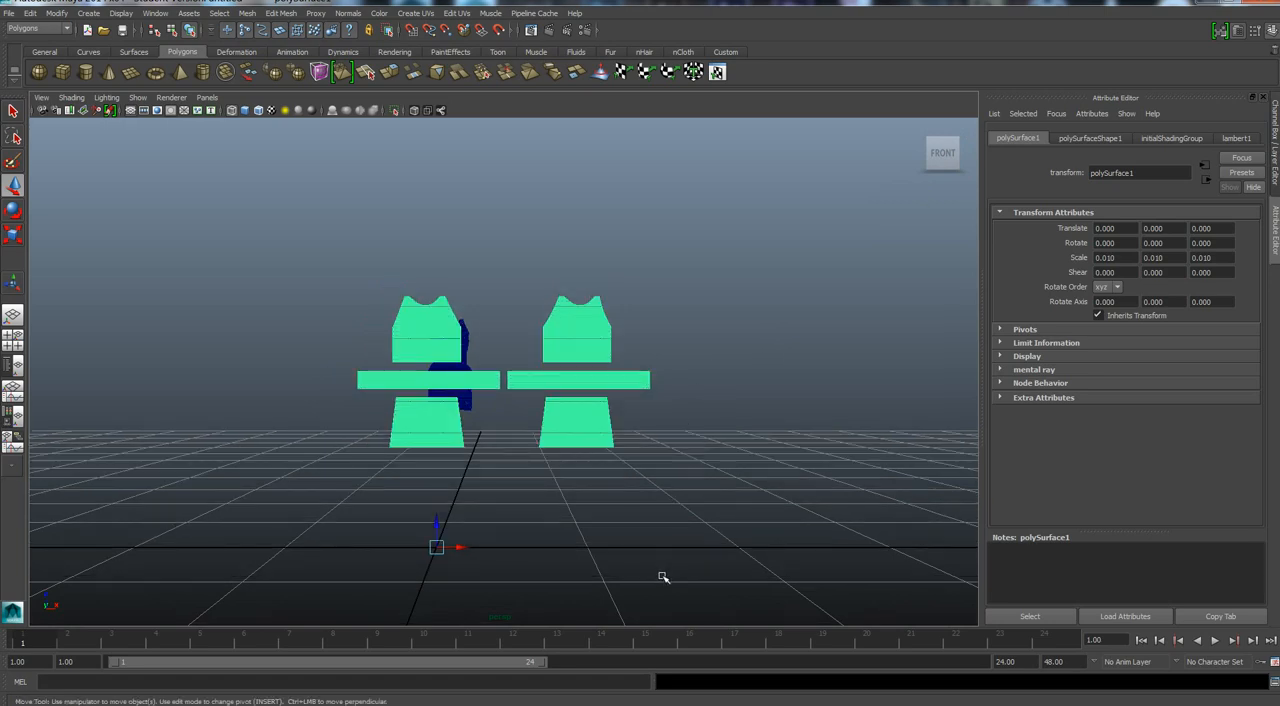
{"action": "left_click_drag", "start_coordinate": [663, 577], "coordinate": [701, 592], "text": "alt"}
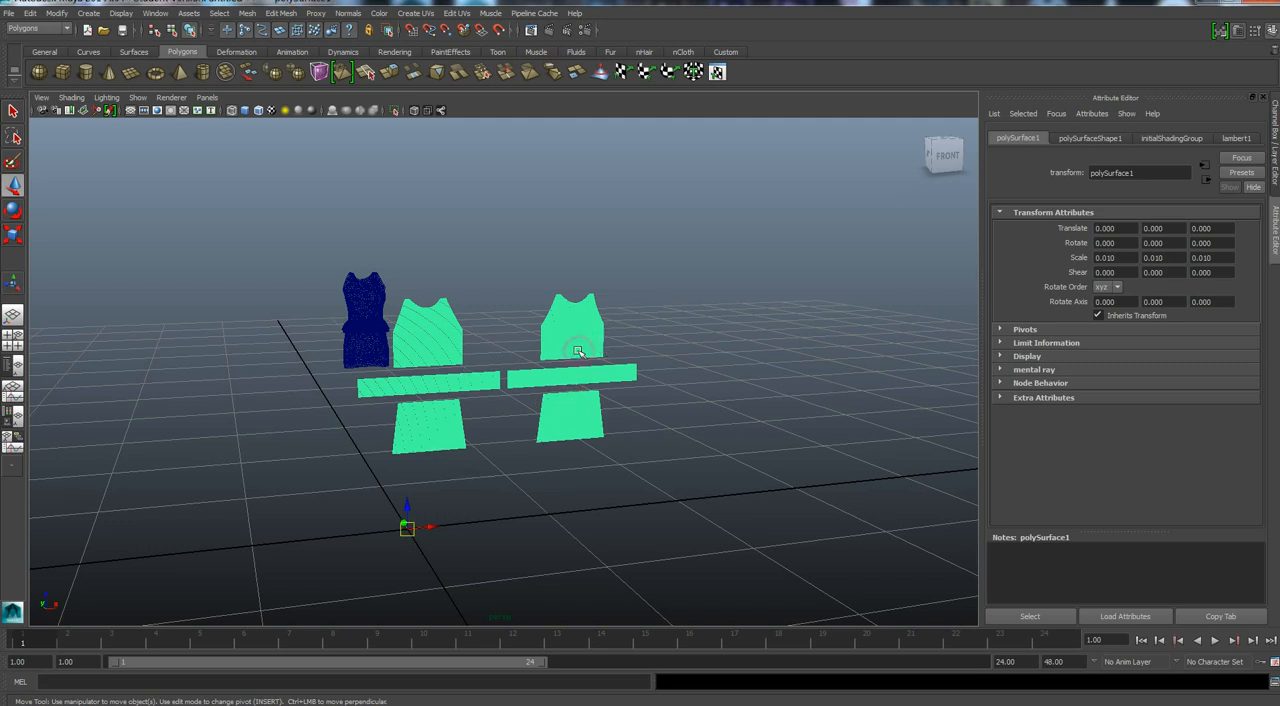
Open the UV layout of the quad pattern mesh in an enlarged editor and select all of its UVs.
{"action": "left_click", "coordinate": [717, 72]}
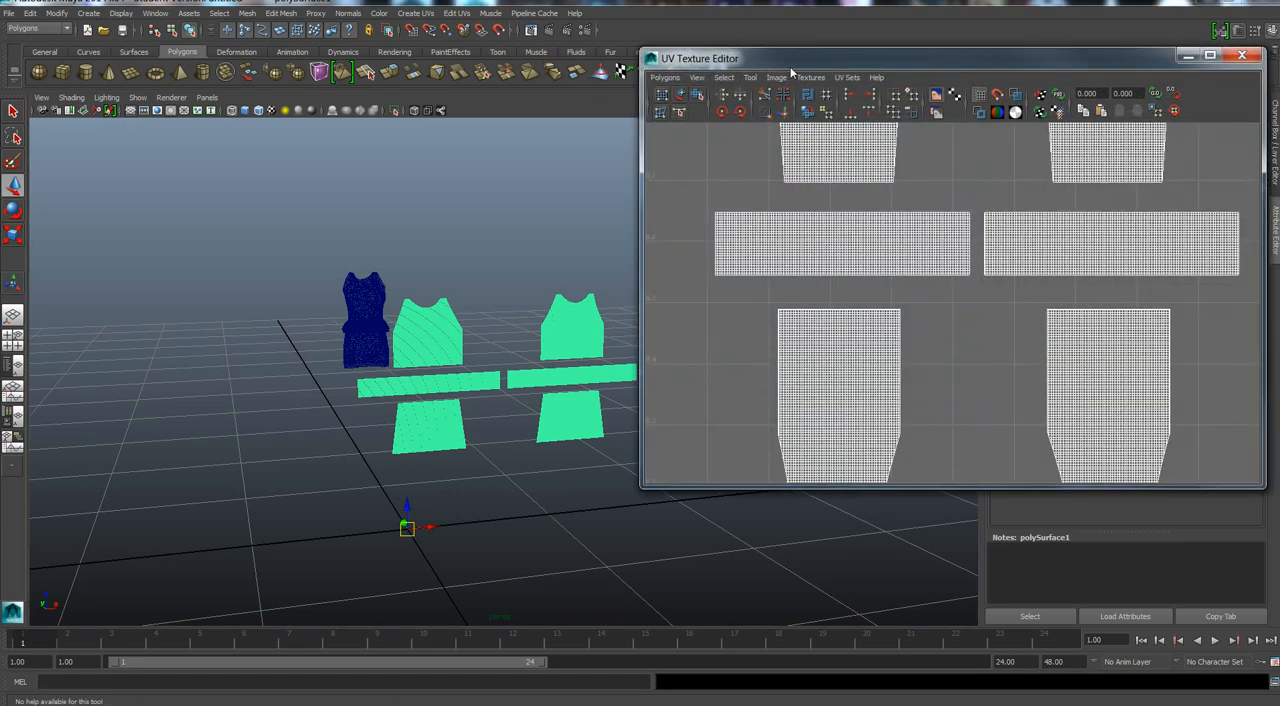
{"action": "left_click_drag", "start_coordinate": [797, 63], "coordinate": [590, 1]}
{"action": "scroll", "coordinate": [734, 415], "scroll_direction": "down", "scroll_amount": 6}
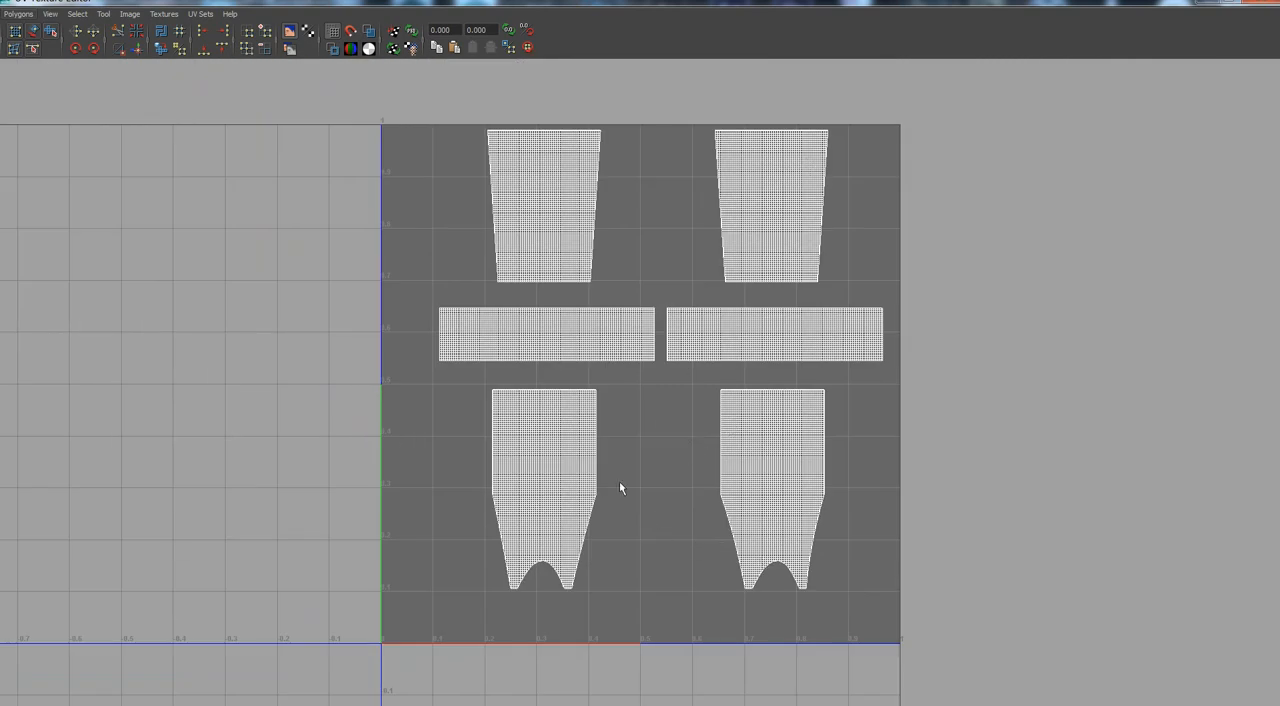
{"action": "right_click", "coordinate": [655, 444]}
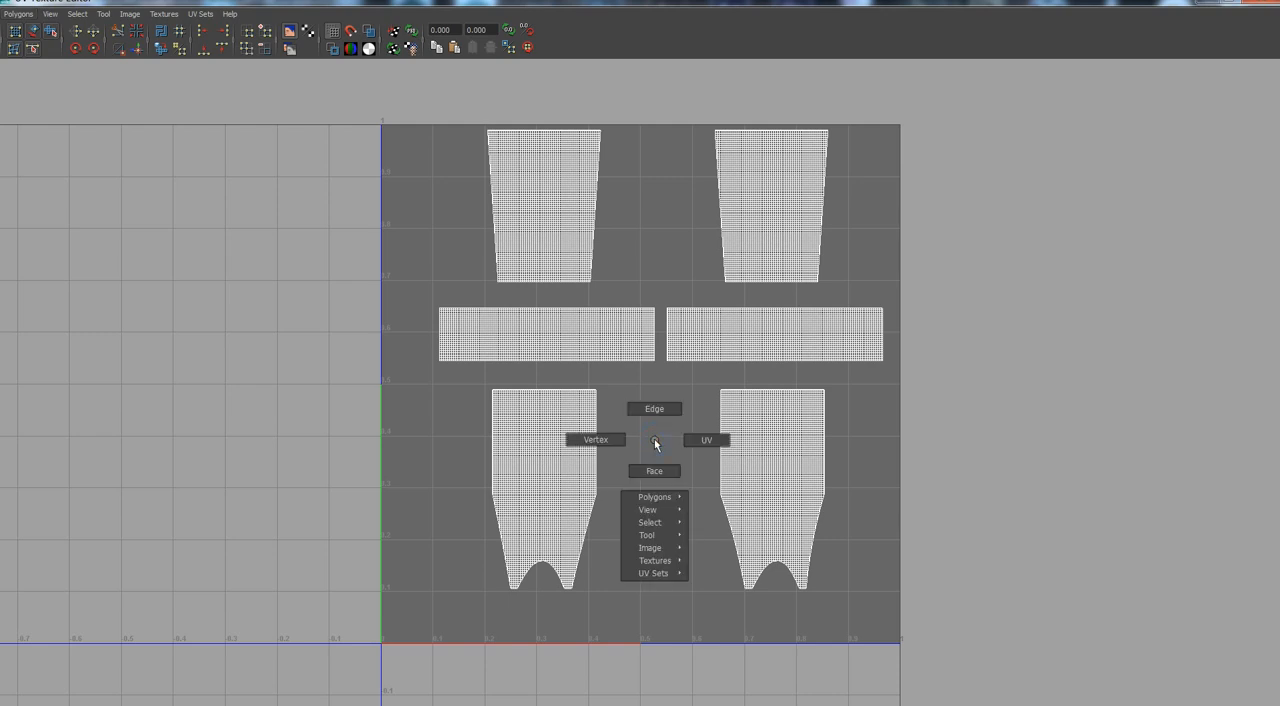
{"action": "left_click", "coordinate": [708, 441]}
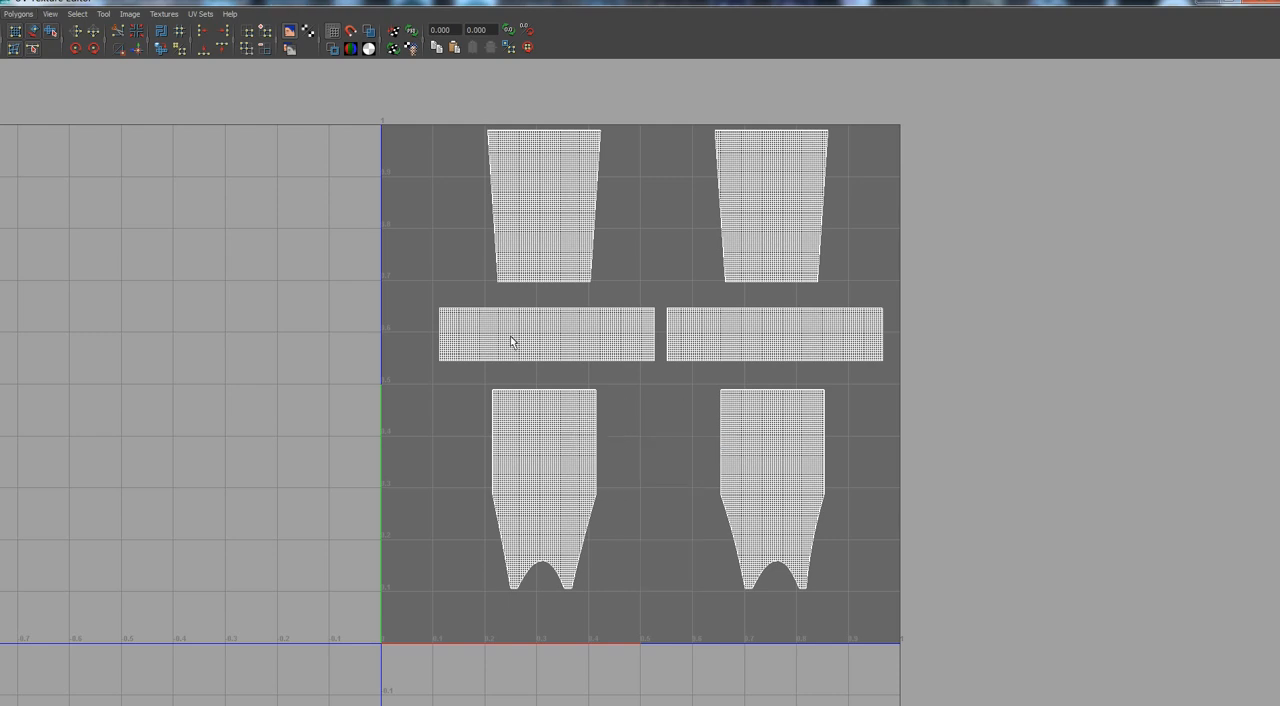
{"action": "left_click_drag", "start_coordinate": [407, 90], "coordinate": [522, 440]}
{"action": "left_click_drag", "start_coordinate": [841, 602], "coordinate": [901, 607]}
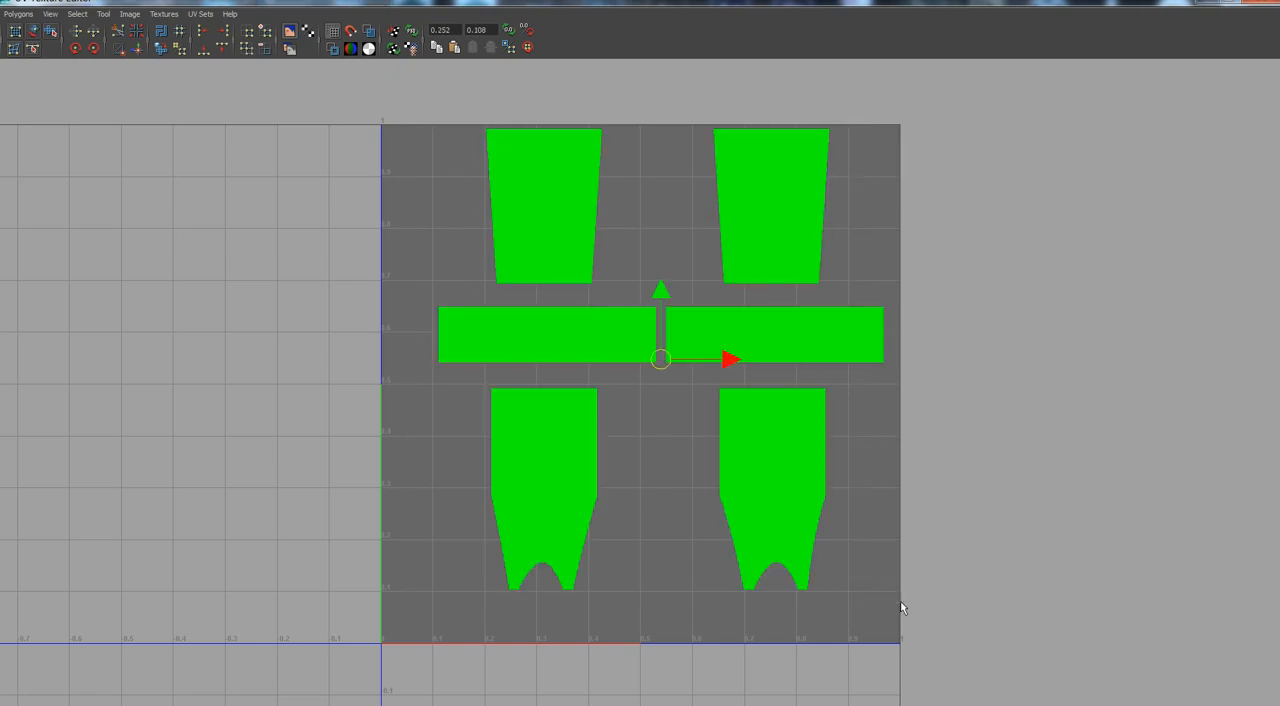
Flip the selected quad pattern UVs horizontally, then vertically with local coordinates.
{"action": "left_click", "coordinate": [20, 15]}
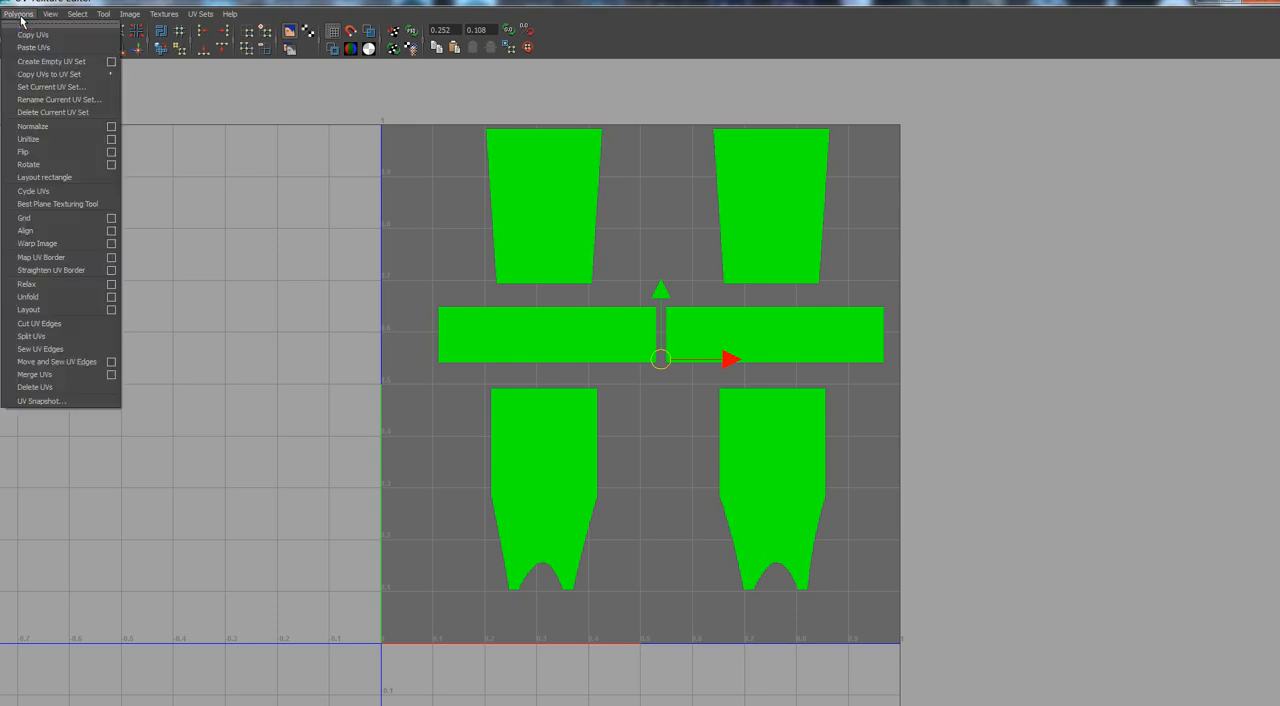
{"action": "left_click", "coordinate": [30, 153]}
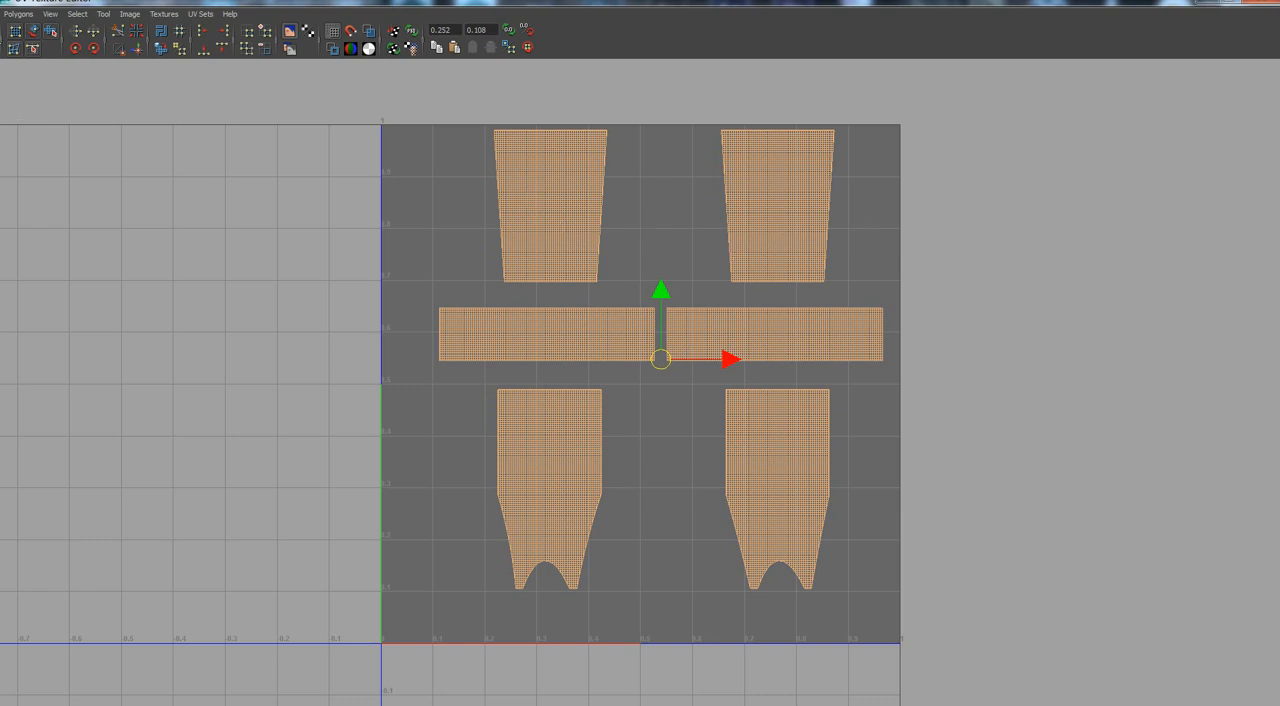
{"action": "left_click", "coordinate": [22, 15]}
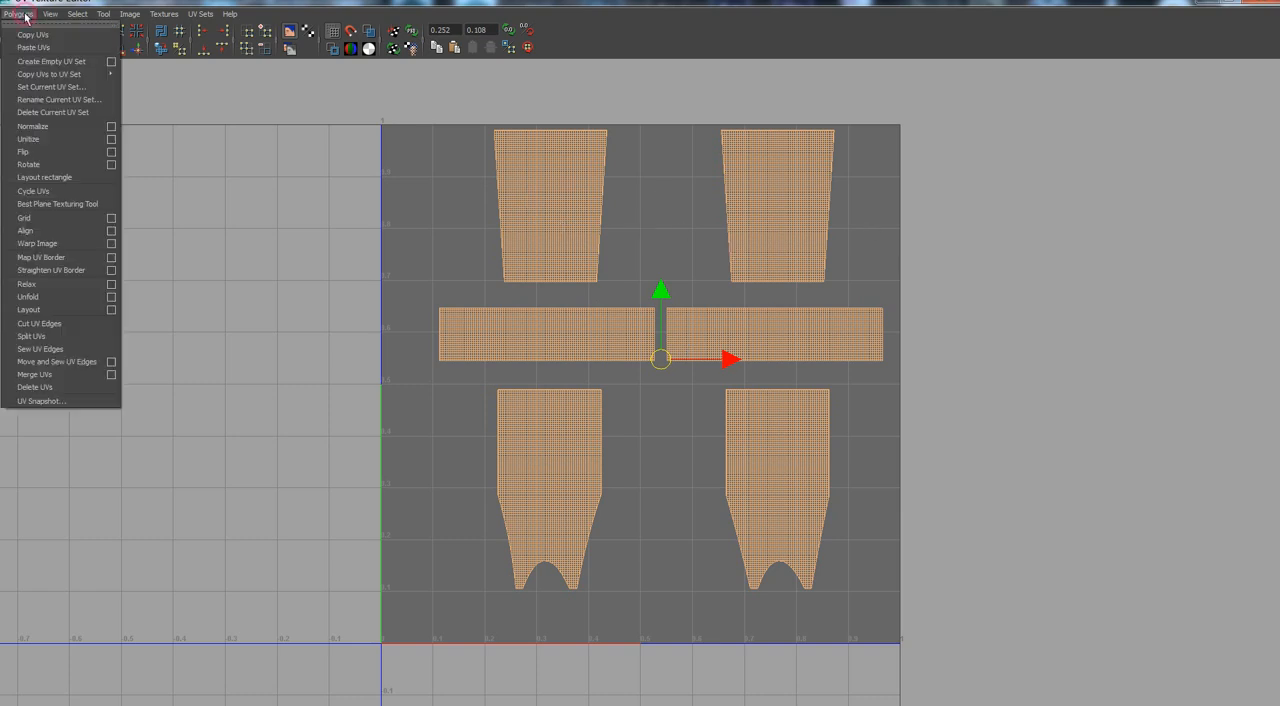
{"action": "left_click", "coordinate": [111, 152]}
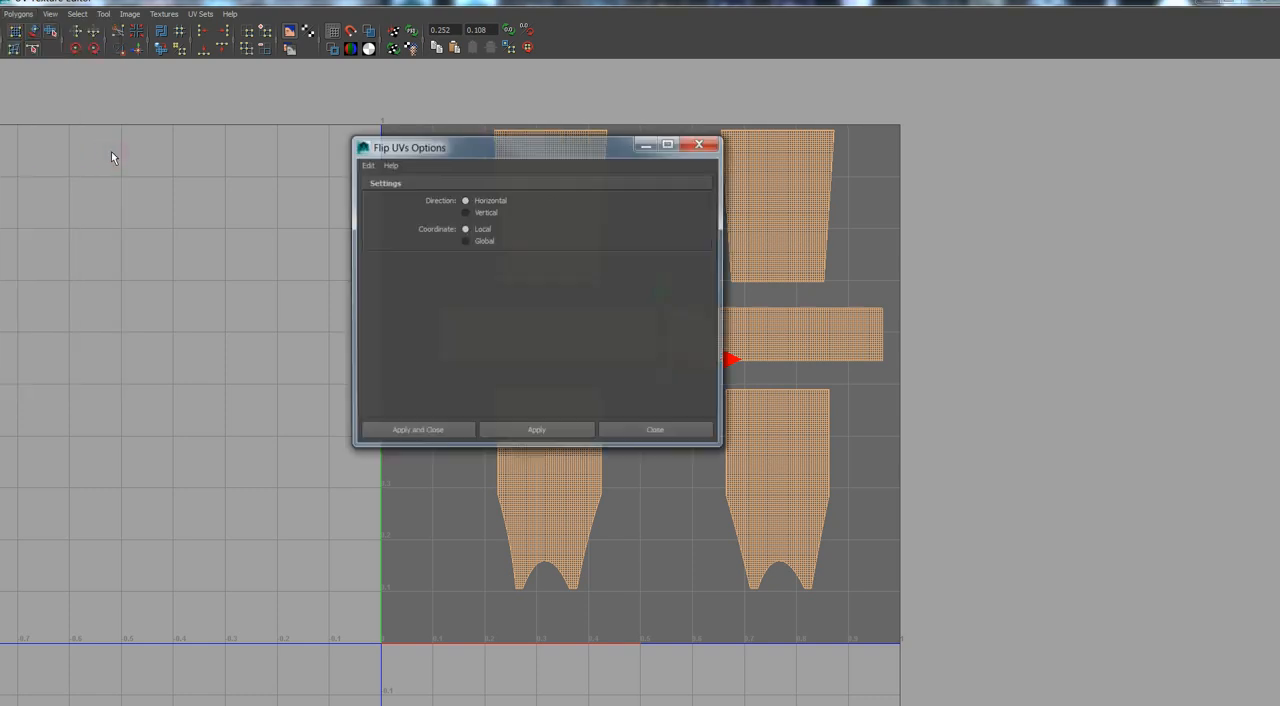
{"action": "left_click", "coordinate": [393, 432]}
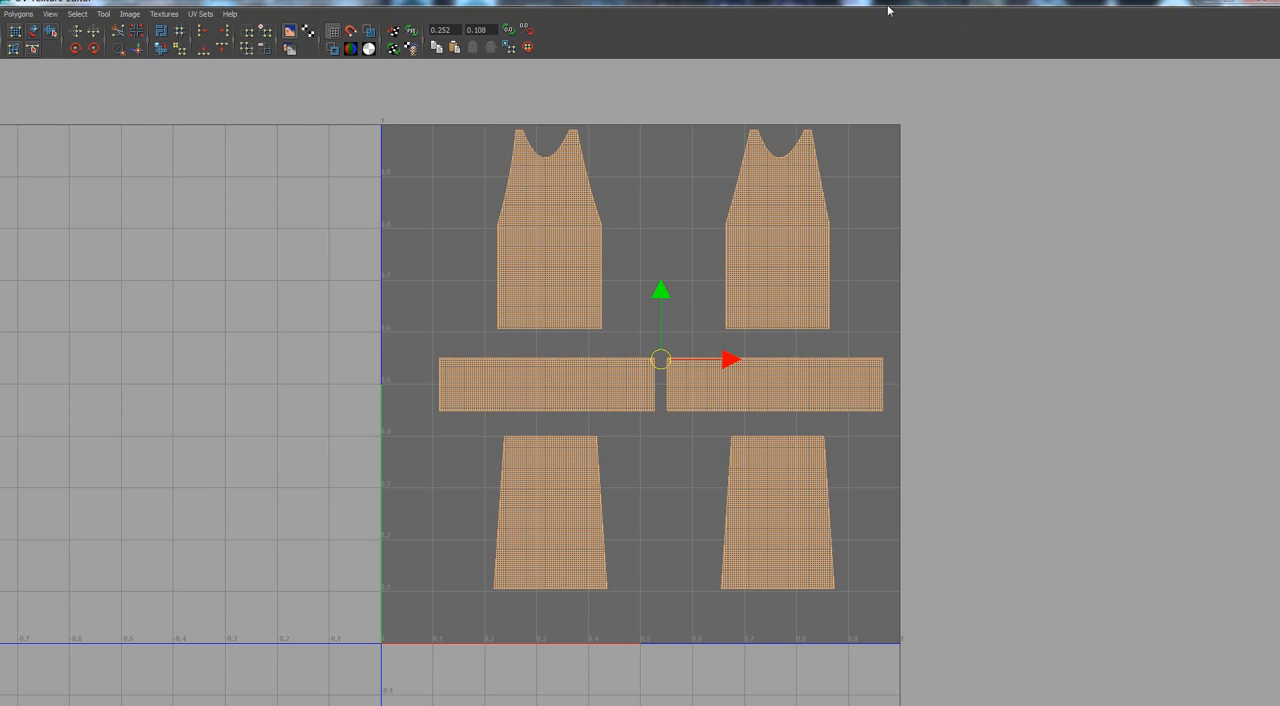
Show the triangulated 3D outfit's UVs together with the selected quad pattern UVs in the maximized UV editor.
{"action": "left_click_drag", "start_coordinate": [890, 12], "coordinate": [945, 80]}
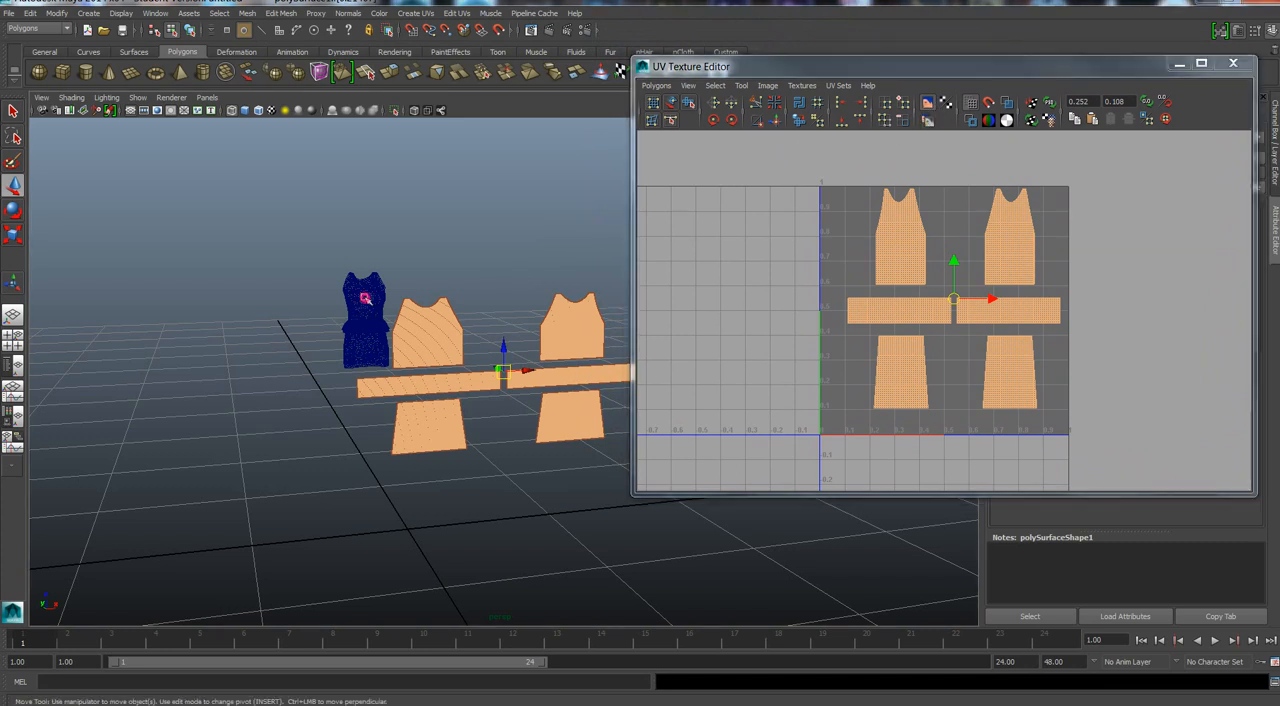
{"action": "left_click", "coordinate": [363, 298]}
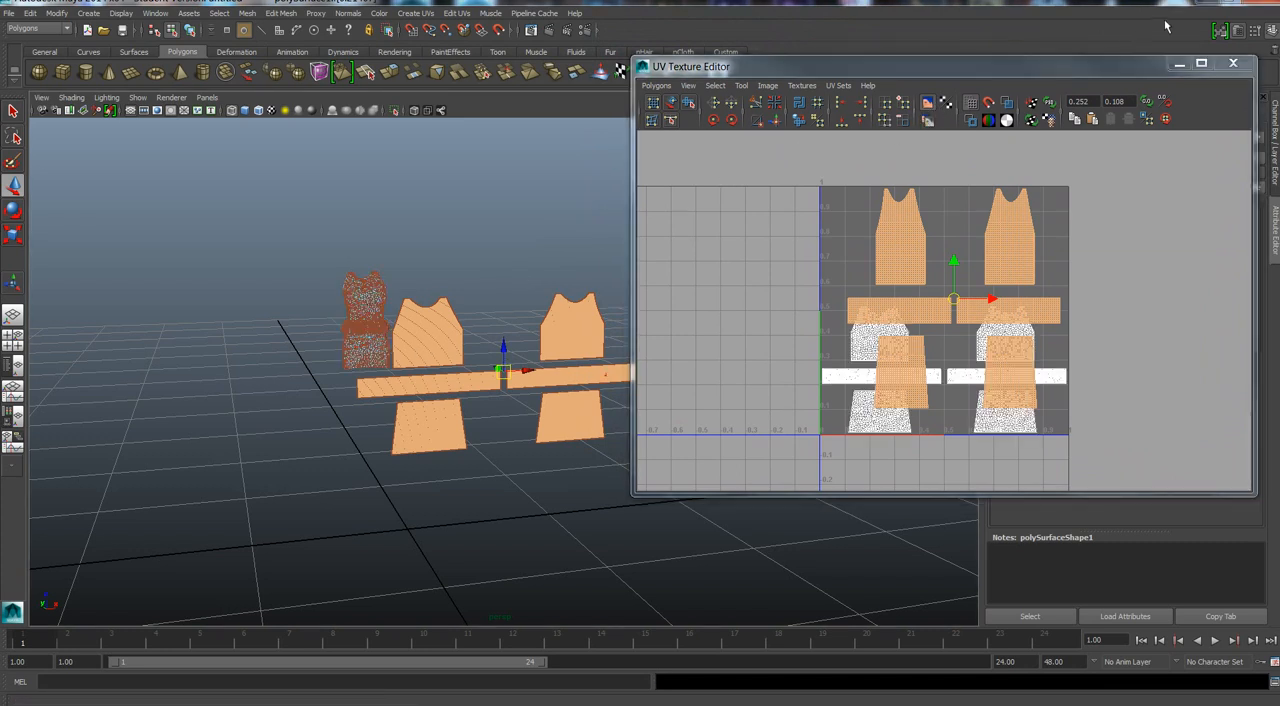
{"action": "left_click", "coordinate": [1201, 65]}
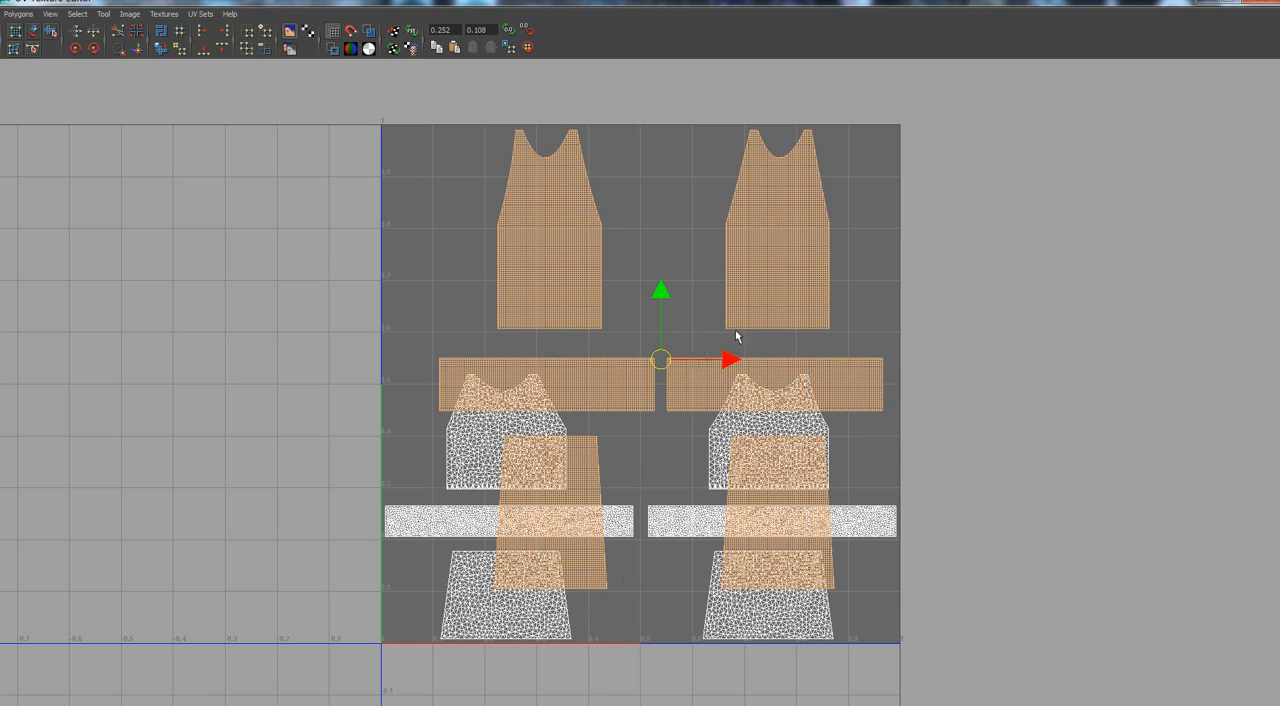
Scale the quad pattern UVs in height and width to roughly the proportions of the outfit's UV shells.
{"action": "key", "text": "r"}
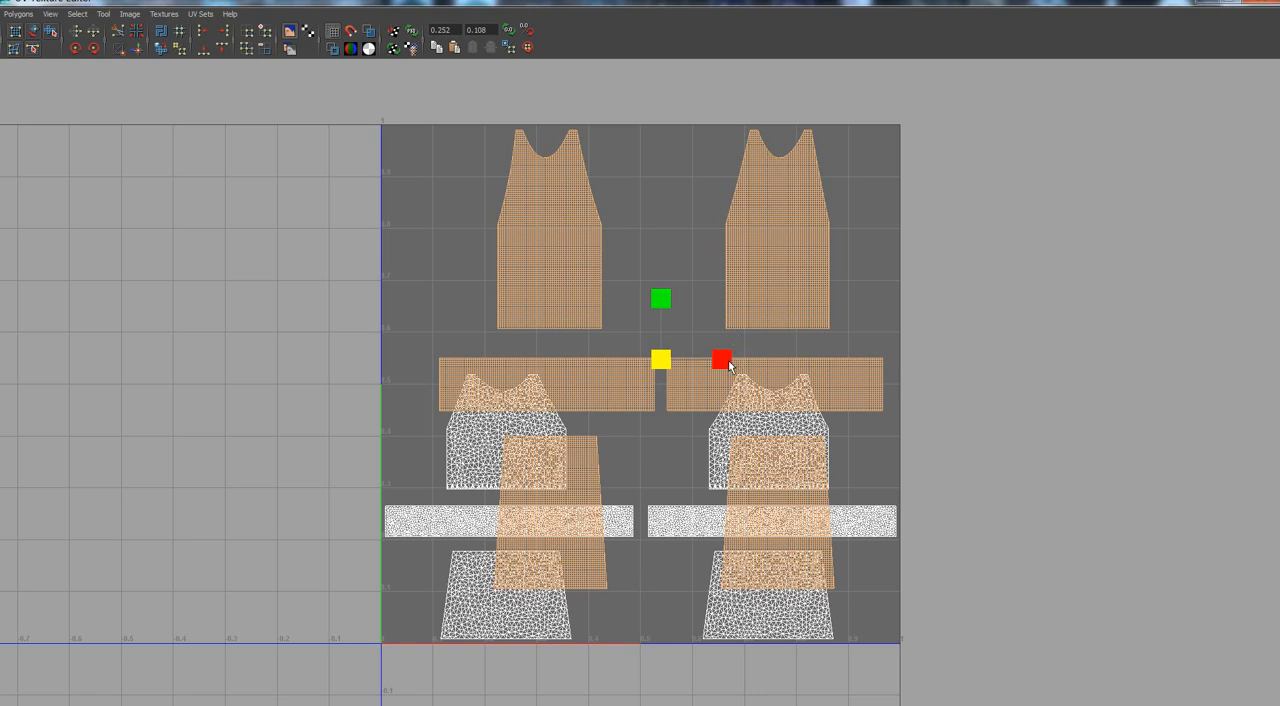
{"action": "left_click_drag", "start_coordinate": [725, 362], "coordinate": [706, 361]}
{"action": "mouse_move", "coordinate": [665, 302]}
{"action": "left_mouse_down"}
{"action": "mouse_move", "coordinate": [663, 335]}
{"action": "mouse_move", "coordinate": [660, 319]}
{"action": "left_mouse_up"}
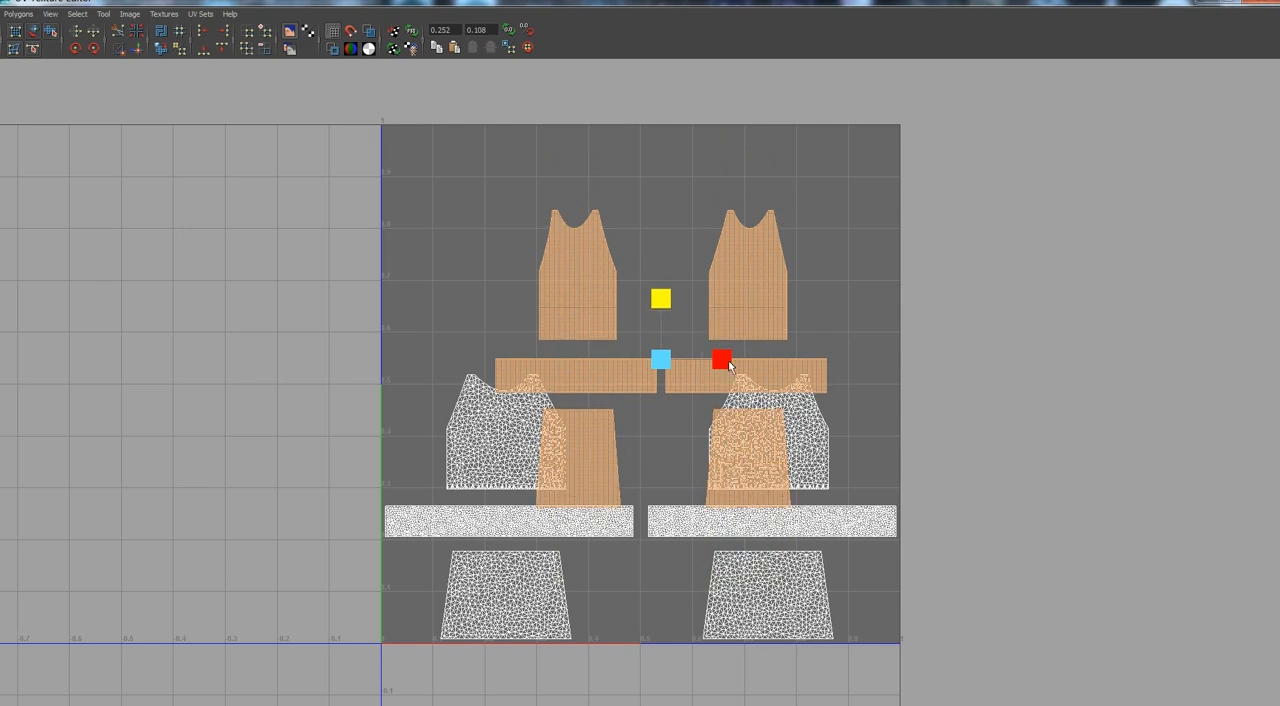
{"action": "left_click_drag", "start_coordinate": [728, 363], "coordinate": [751, 364]}
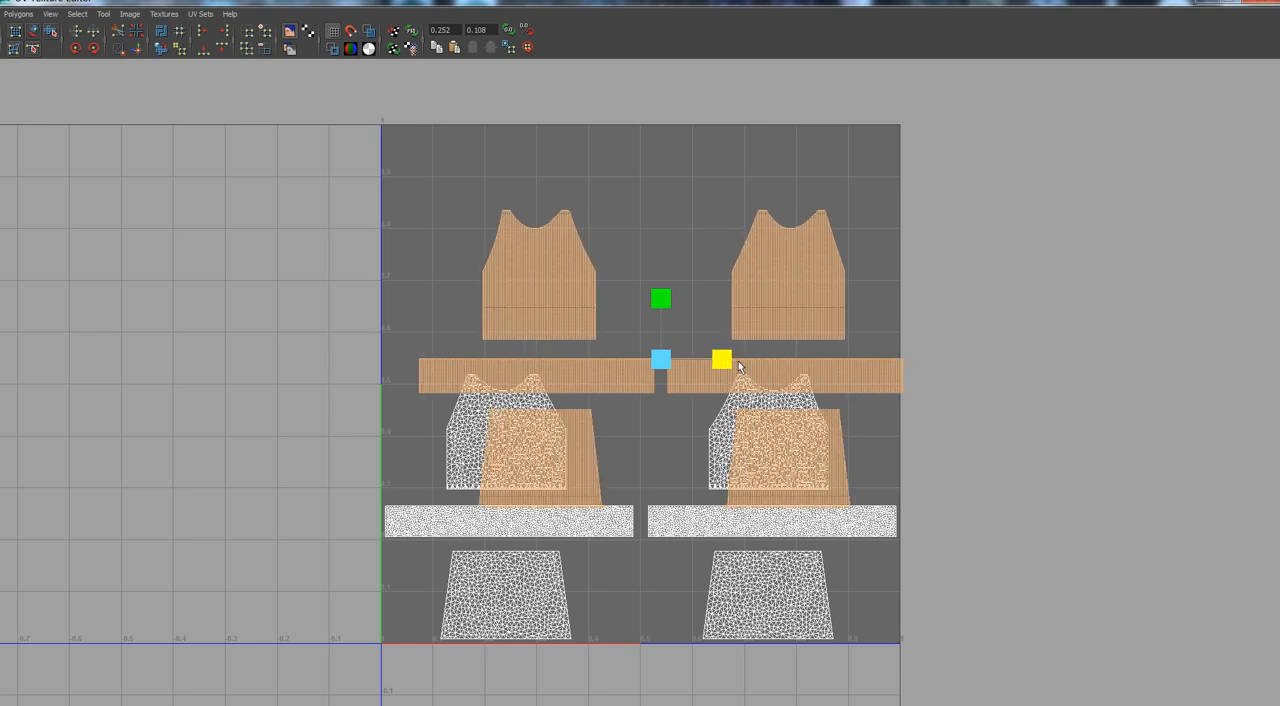
Move the quad pattern UVs down and sideways so they overlap the outfit's UV shells.
{"action": "key", "text": "w"}
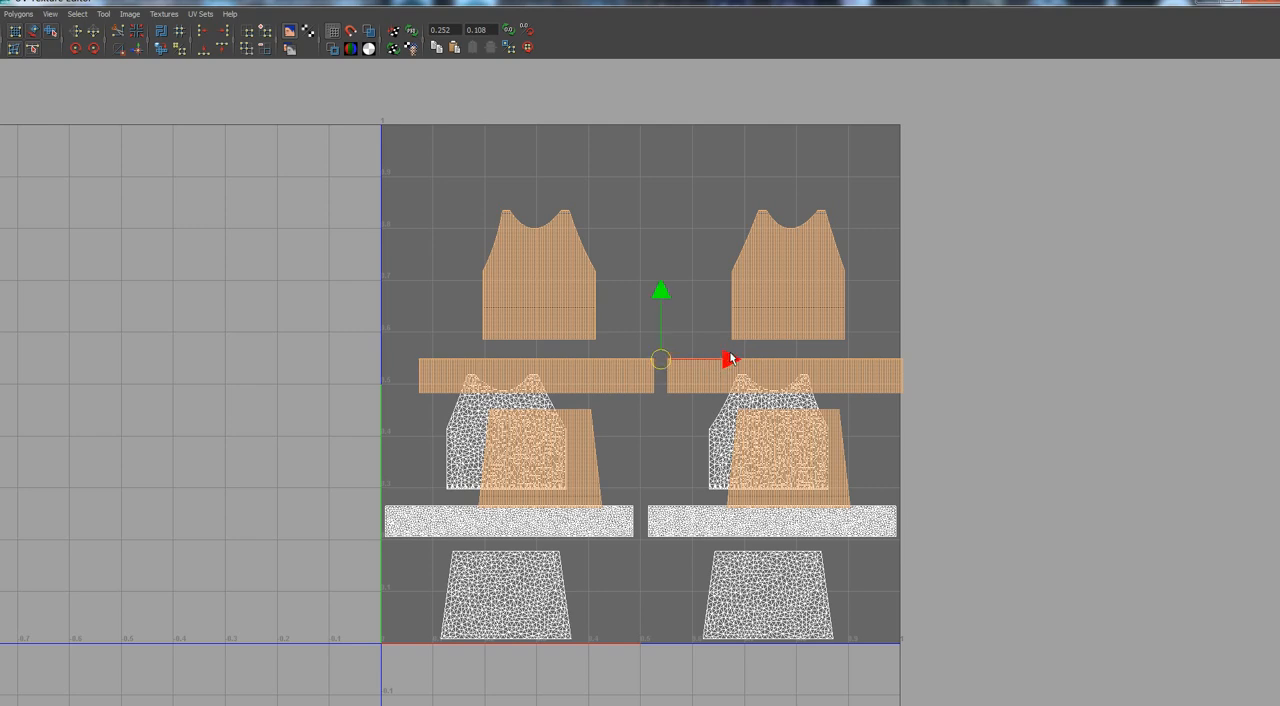
{"action": "left_click_drag", "start_coordinate": [731, 360], "coordinate": [702, 356]}
{"action": "left_click_drag", "start_coordinate": [633, 292], "coordinate": [620, 440]}
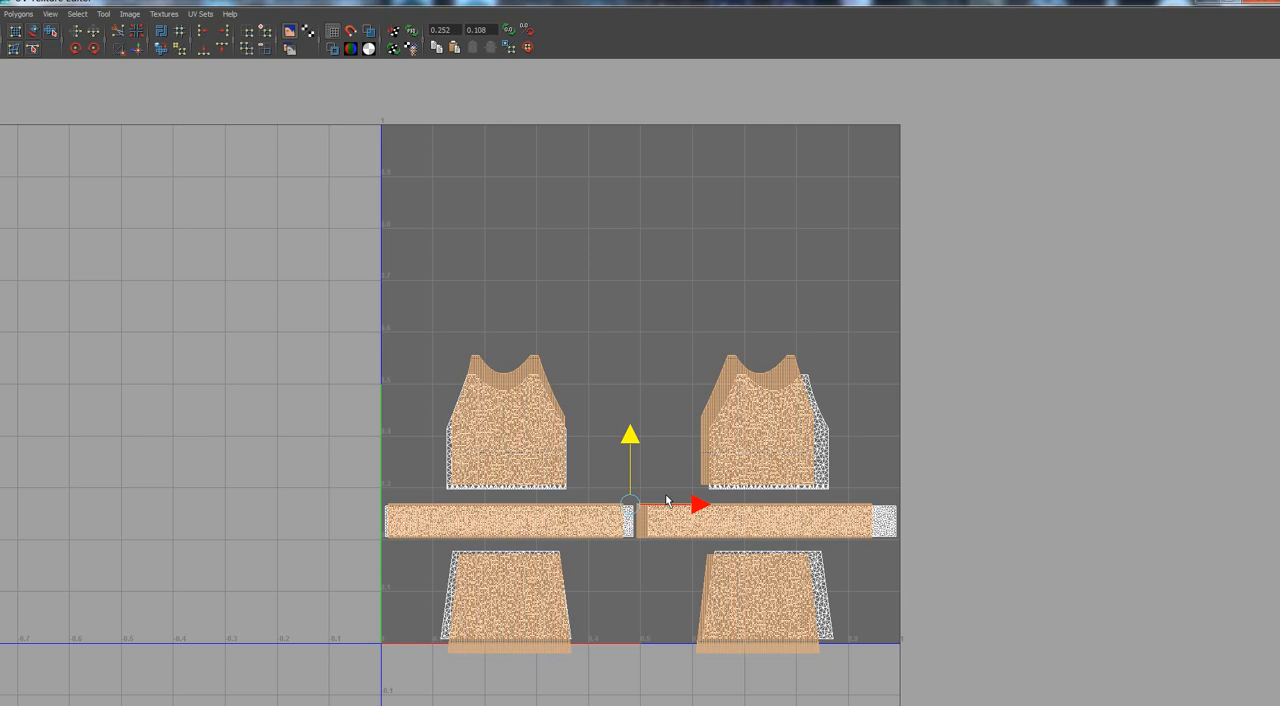
Reduce the quad UVs' height to match the outfit's bodice shells and widen them toward the full layout width.
{"action": "key", "text": "r"}
{"action": "left_click", "coordinate": [632, 443]}
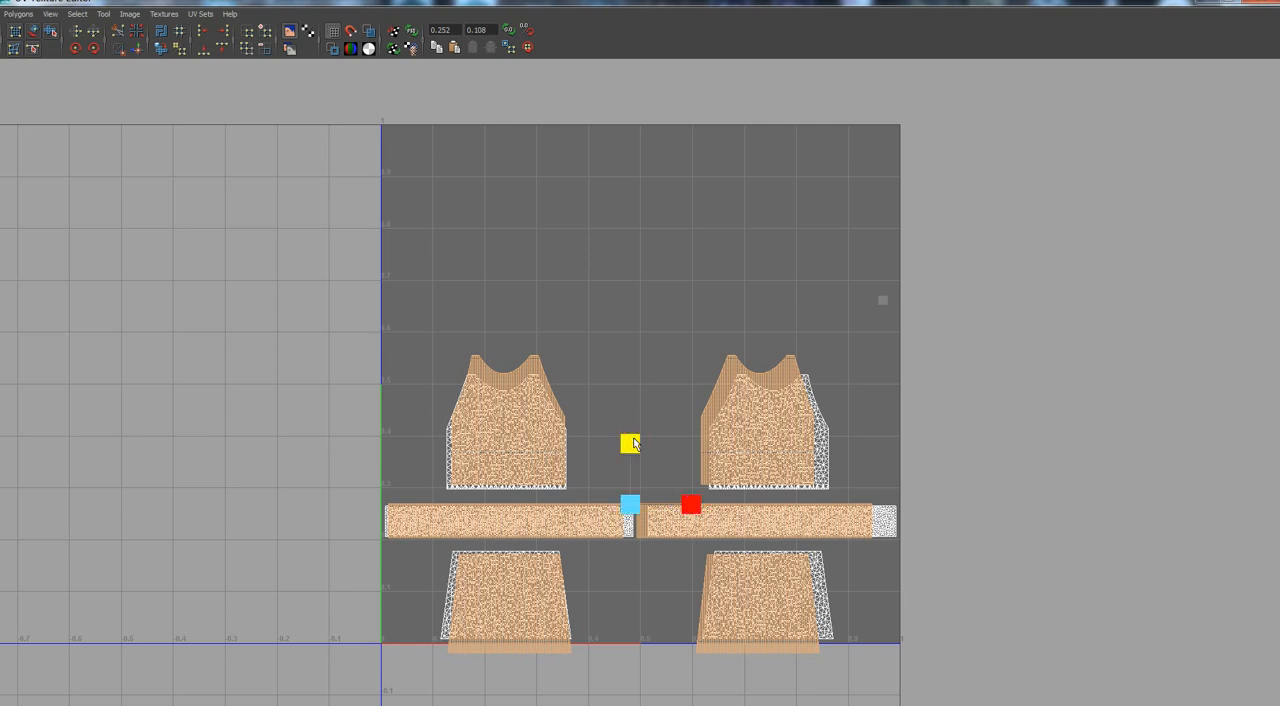
{"action": "left_click_drag", "start_coordinate": [634, 443], "coordinate": [640, 453]}
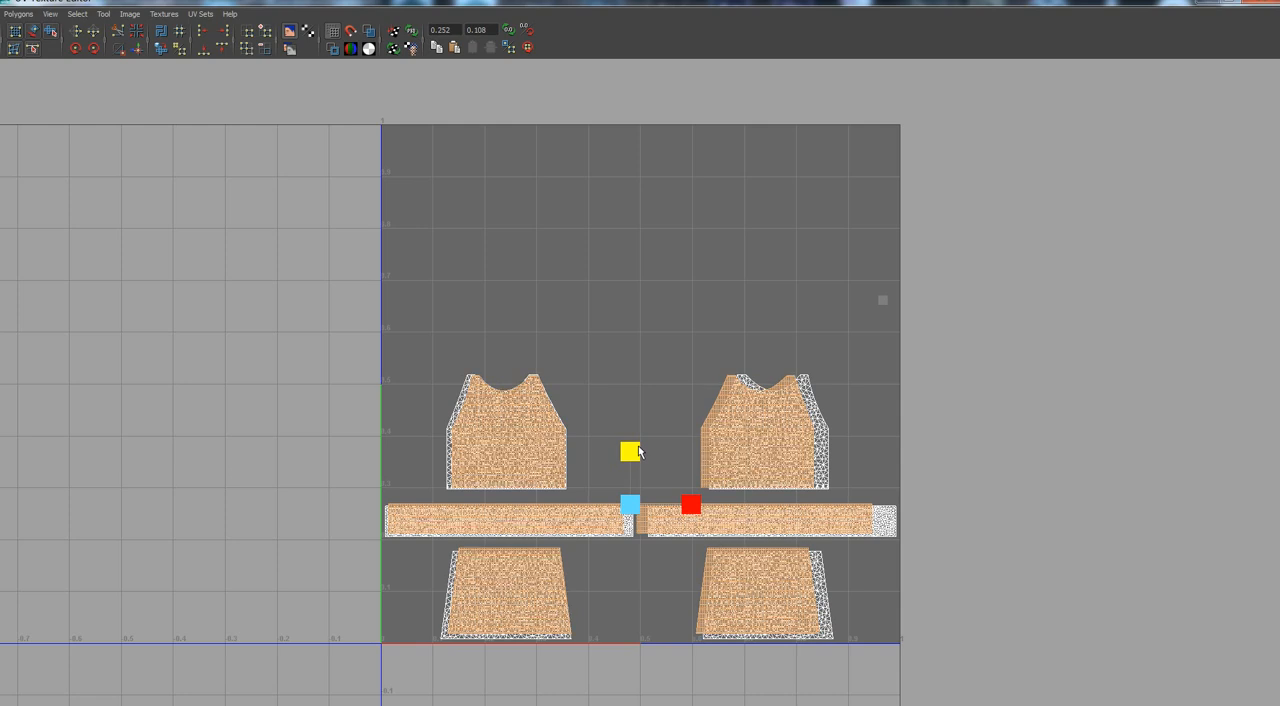
{"action": "left_click_drag", "start_coordinate": [638, 446], "coordinate": [638, 446]}
{"action": "left_click", "coordinate": [692, 502]}
{"action": "left_click_drag", "start_coordinate": [694, 507], "coordinate": [698, 505]}
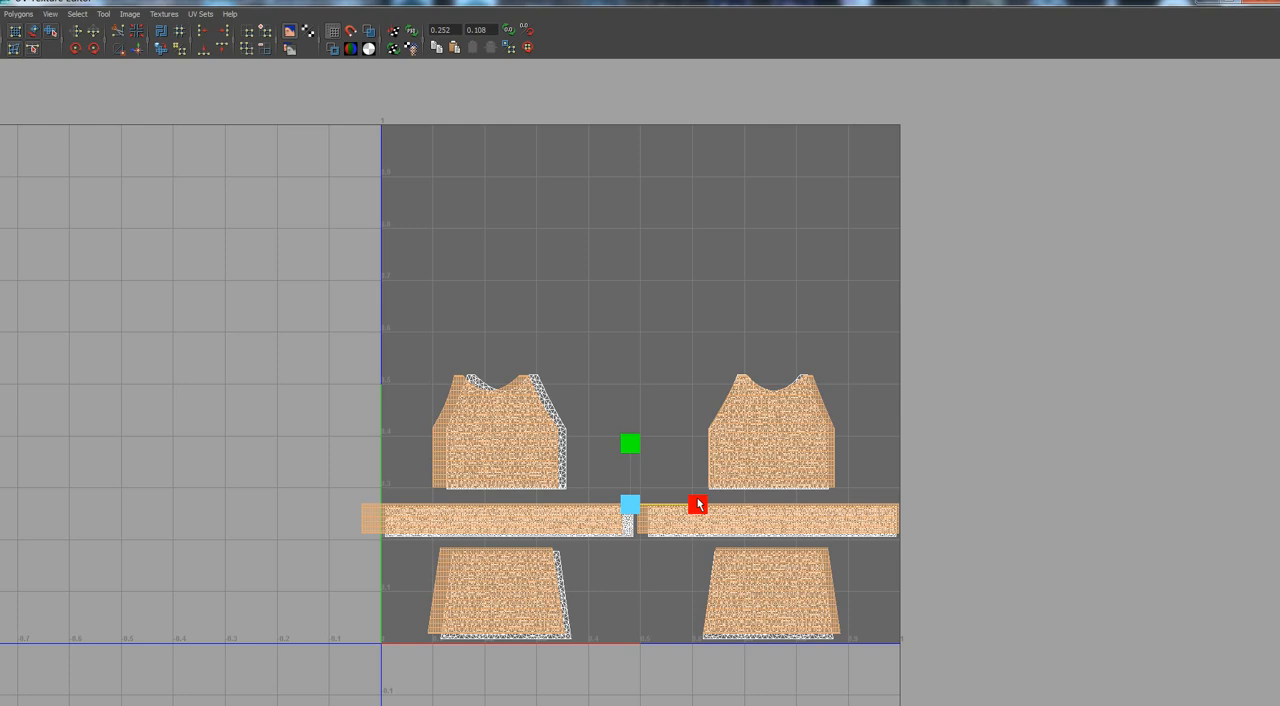
{"action": "left_click_drag", "start_coordinate": [698, 499], "coordinate": [698, 500]}
Adjust the quad UVs' horizontal position and width to line up the gap between the two waistband strips with the outfit's.
{"action": "key", "text": "w"}
{"action": "left_click_drag", "start_coordinate": [697, 506], "coordinate": [707, 504]}
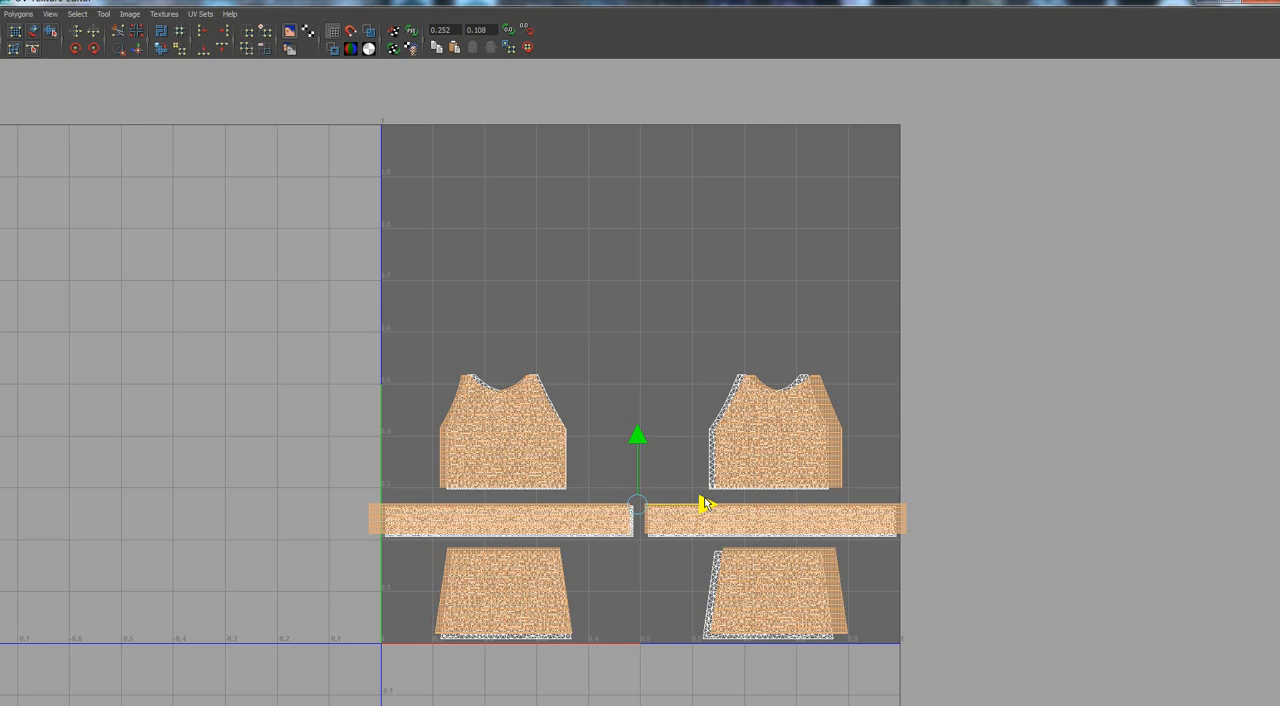
{"action": "left_click_drag", "start_coordinate": [704, 503], "coordinate": [699, 503]}
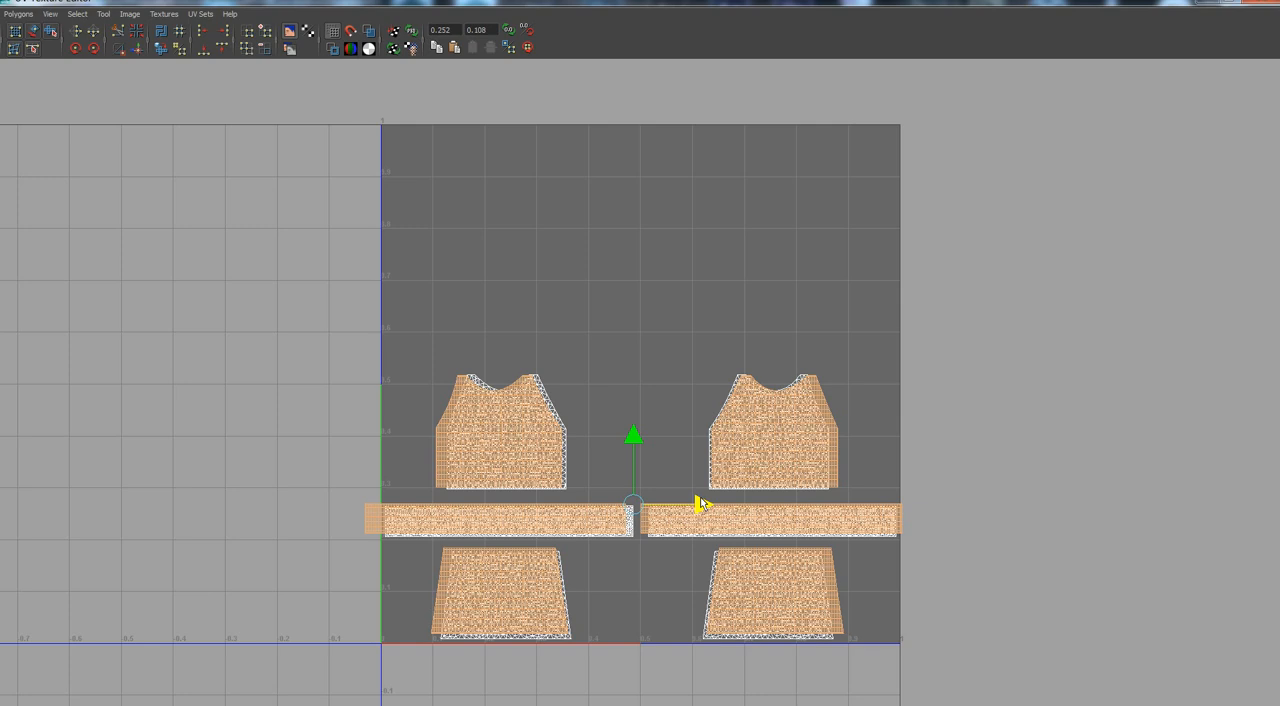
{"action": "key", "text": "r"}
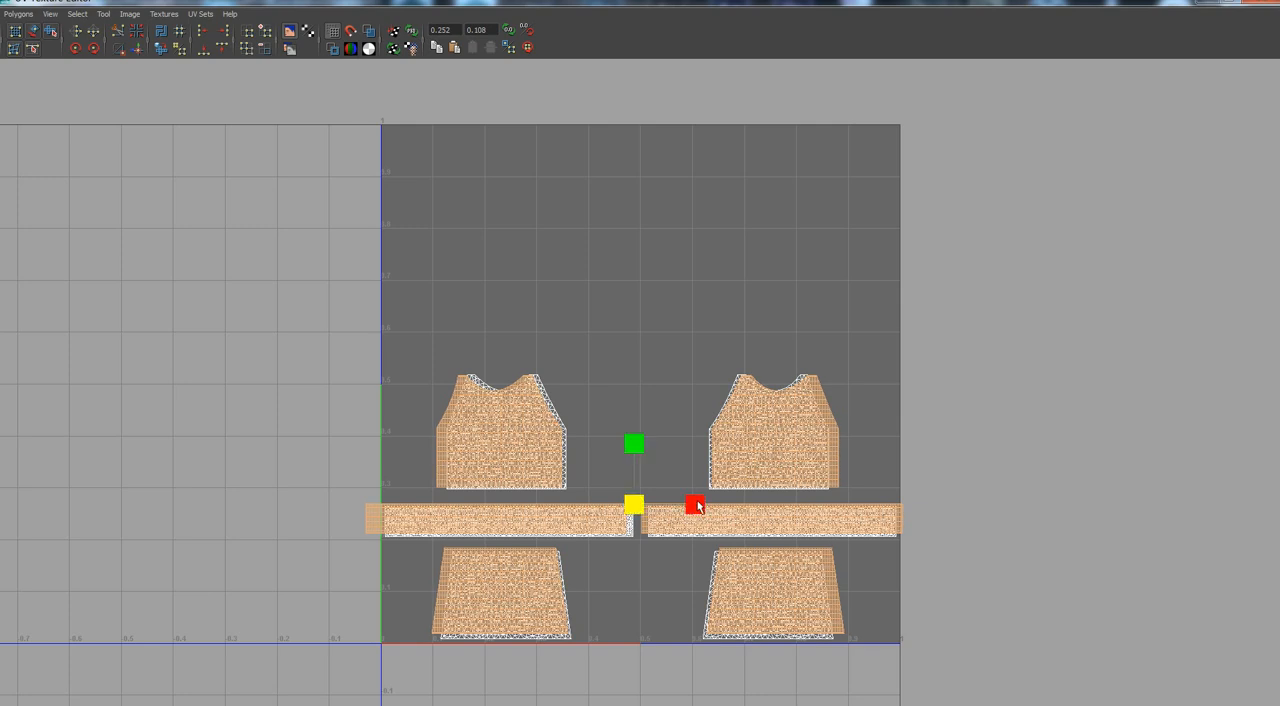
{"action": "left_click_drag", "start_coordinate": [697, 507], "coordinate": [693, 507]}
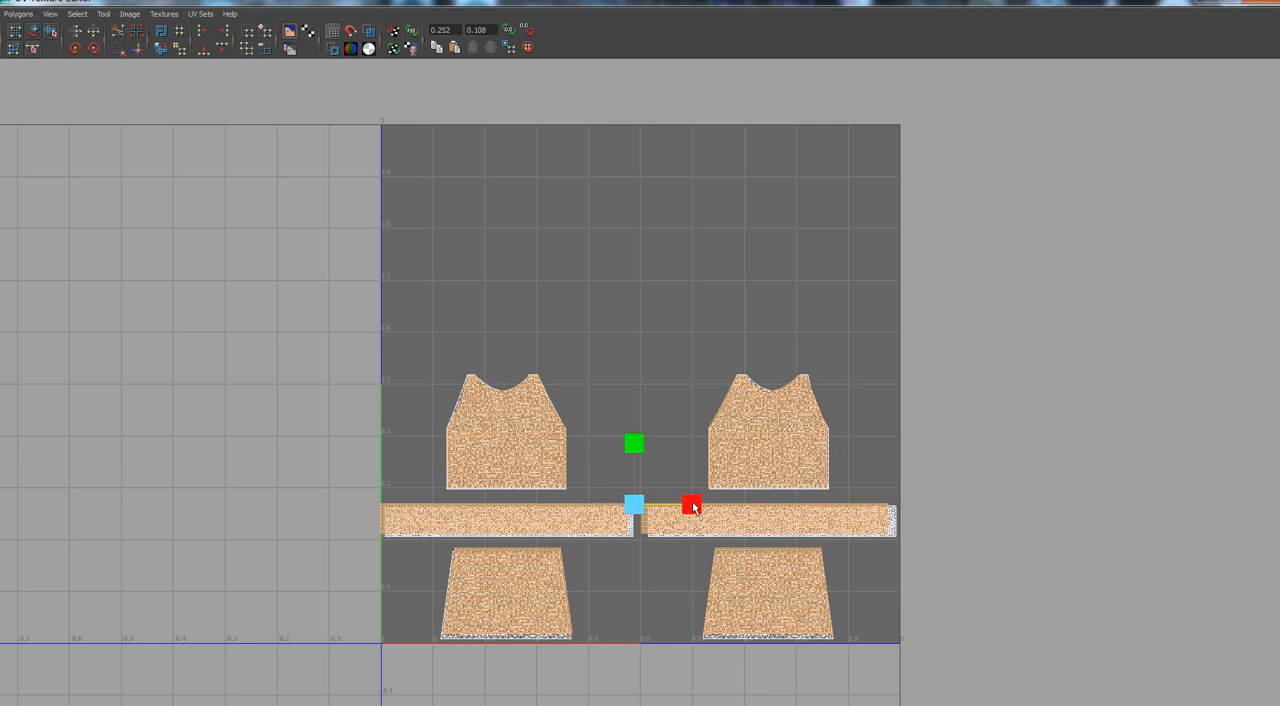
{"action": "left_click_drag", "start_coordinate": [694, 507], "coordinate": [708, 505]}
{"action": "key", "text": "w"}
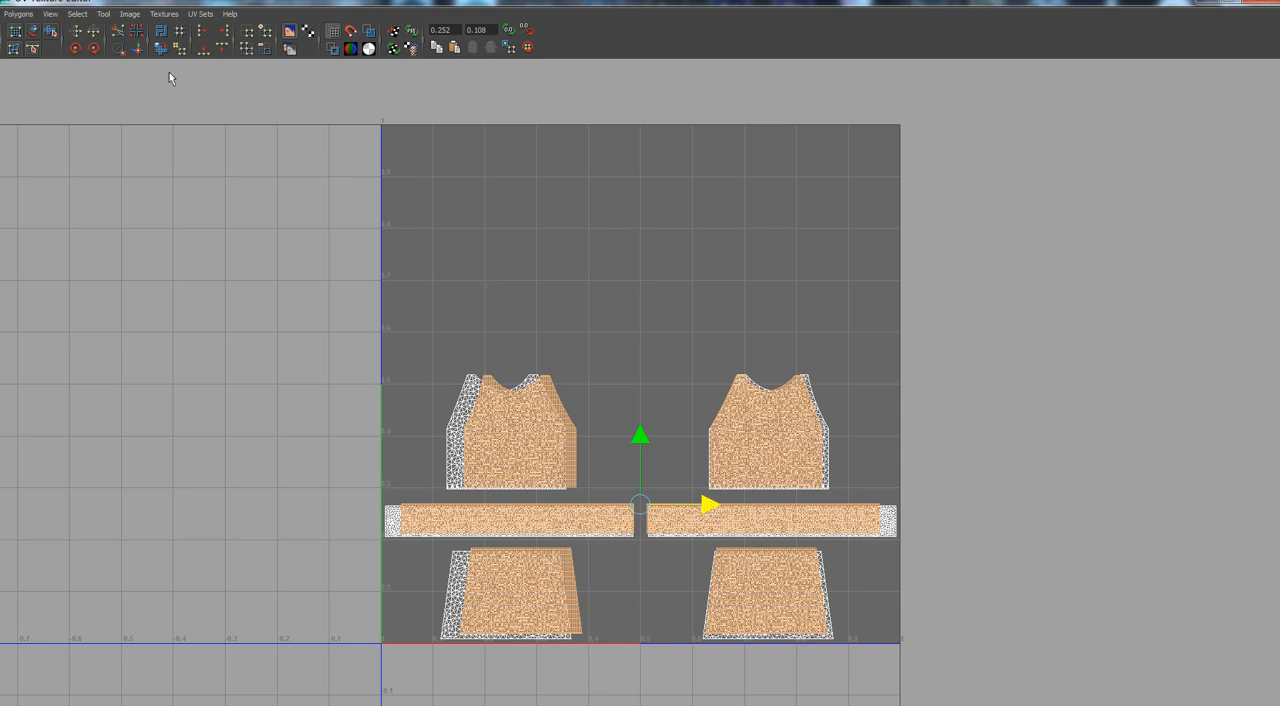
Flip the quad pattern UVs horizontally with local coordinates.
{"action": "left_click", "coordinate": [17, 14]}
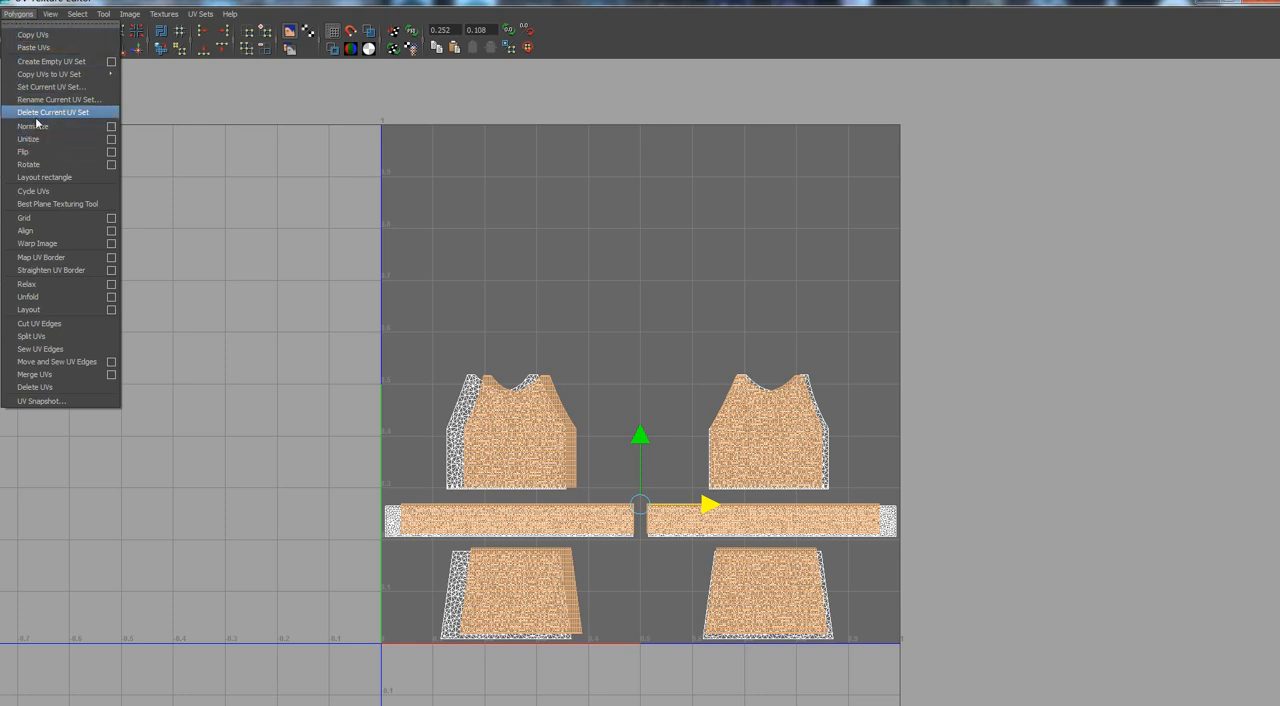
{"action": "left_click", "coordinate": [32, 155]}
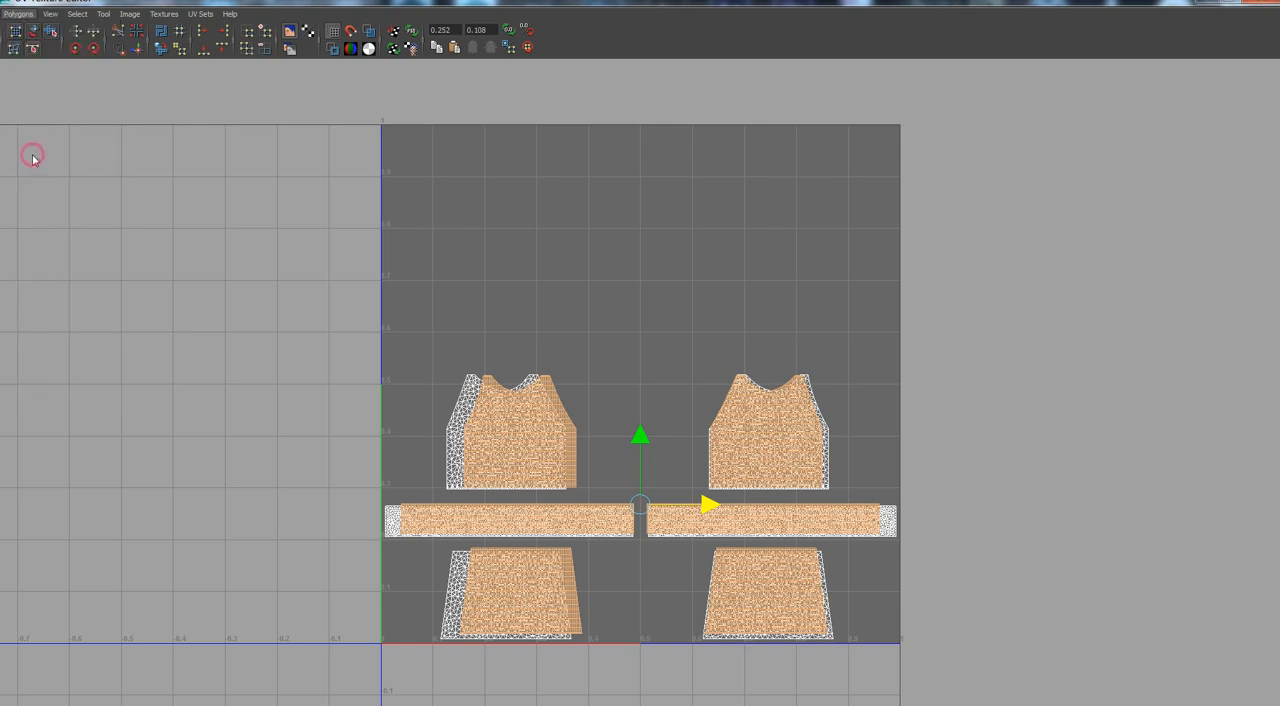
{"action": "left_click", "coordinate": [18, 14]}
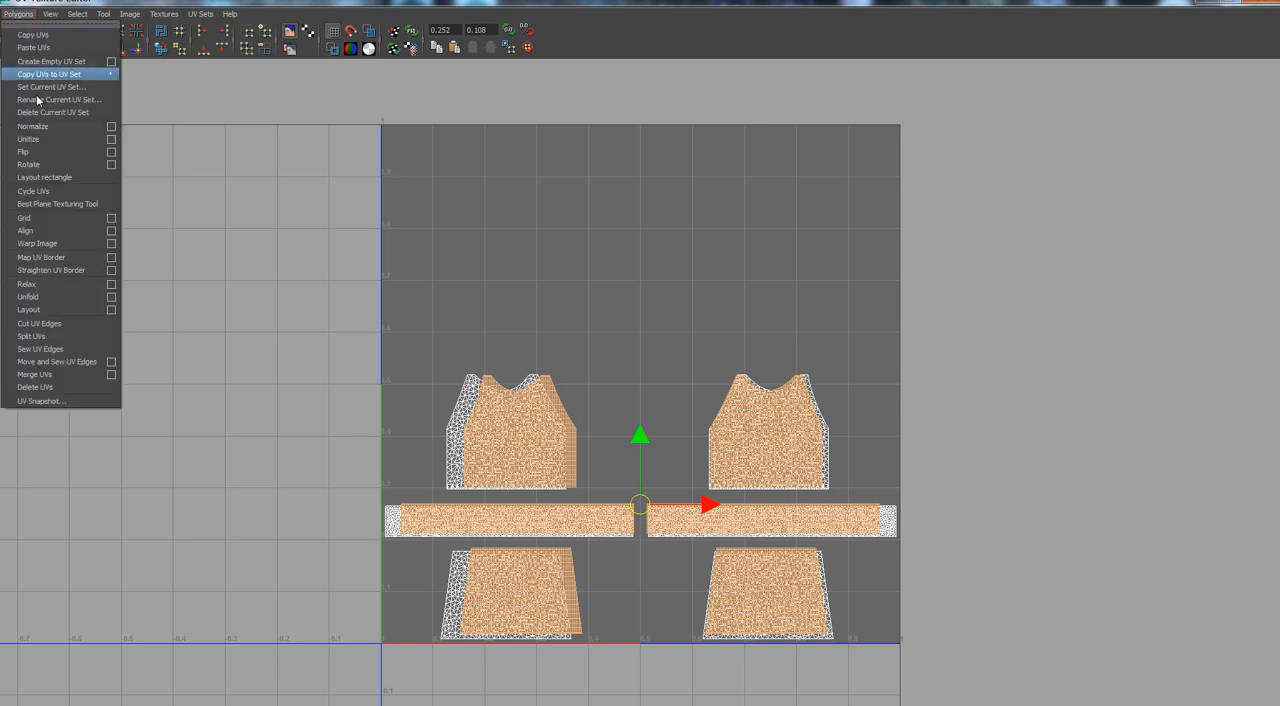
{"action": "left_click", "coordinate": [111, 153]}
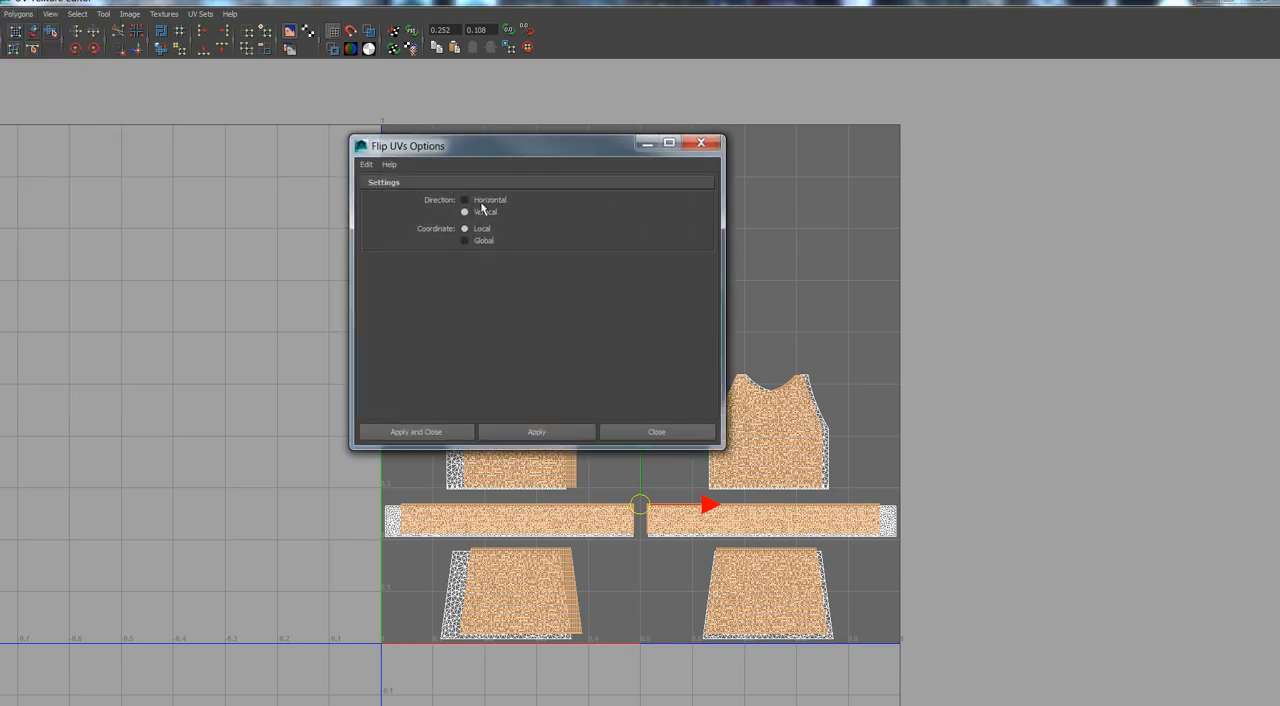
{"action": "left_click", "coordinate": [464, 200]}
{"action": "left_click", "coordinate": [414, 432]}
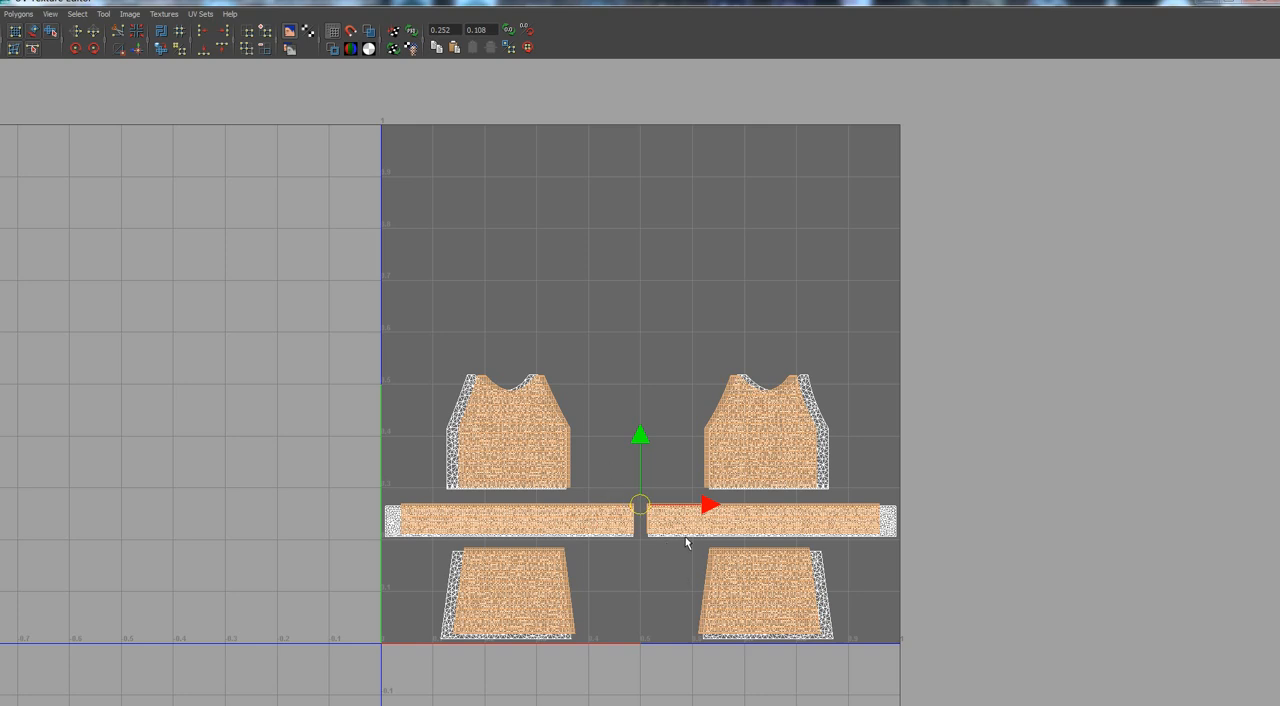
Fine-tune the quad UVs' width and nudge them vertically so every shell coincides with the outfit's UVs.
{"action": "key", "text": "r"}
{"action": "left_click_drag", "start_coordinate": [702, 507], "coordinate": [708, 508]}
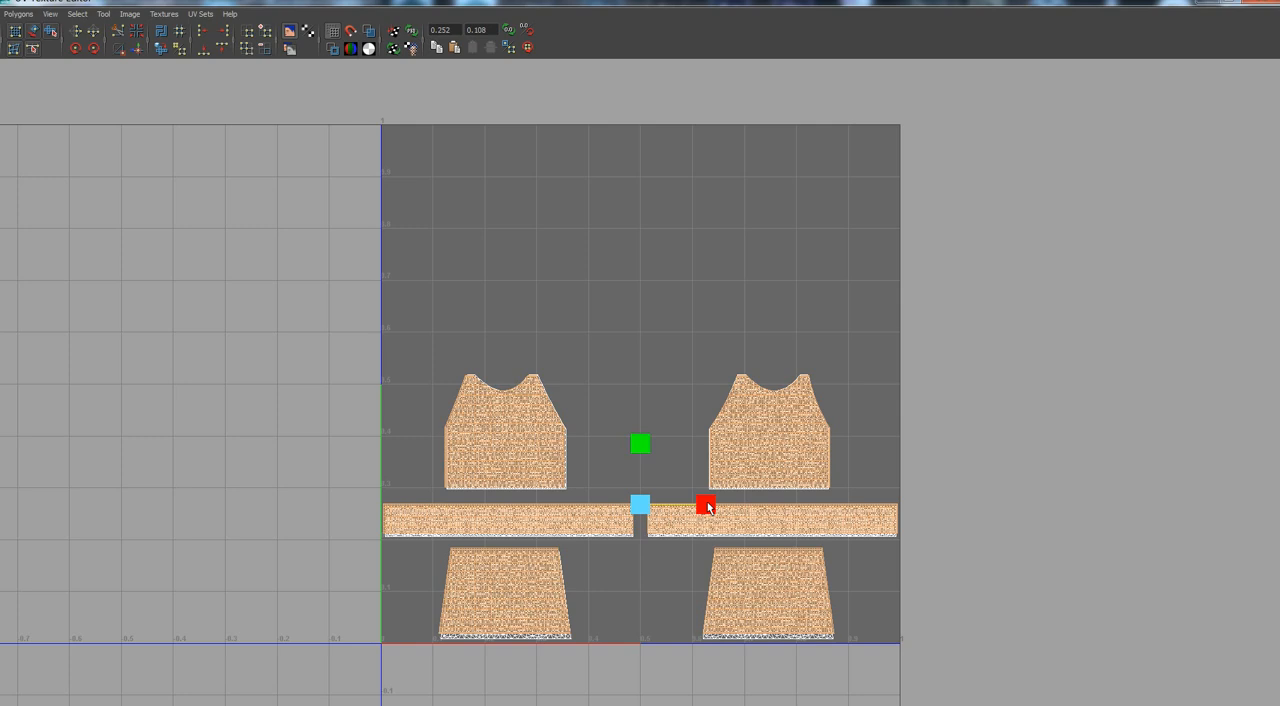
{"action": "left_click_drag", "start_coordinate": [707, 508], "coordinate": [702, 507]}
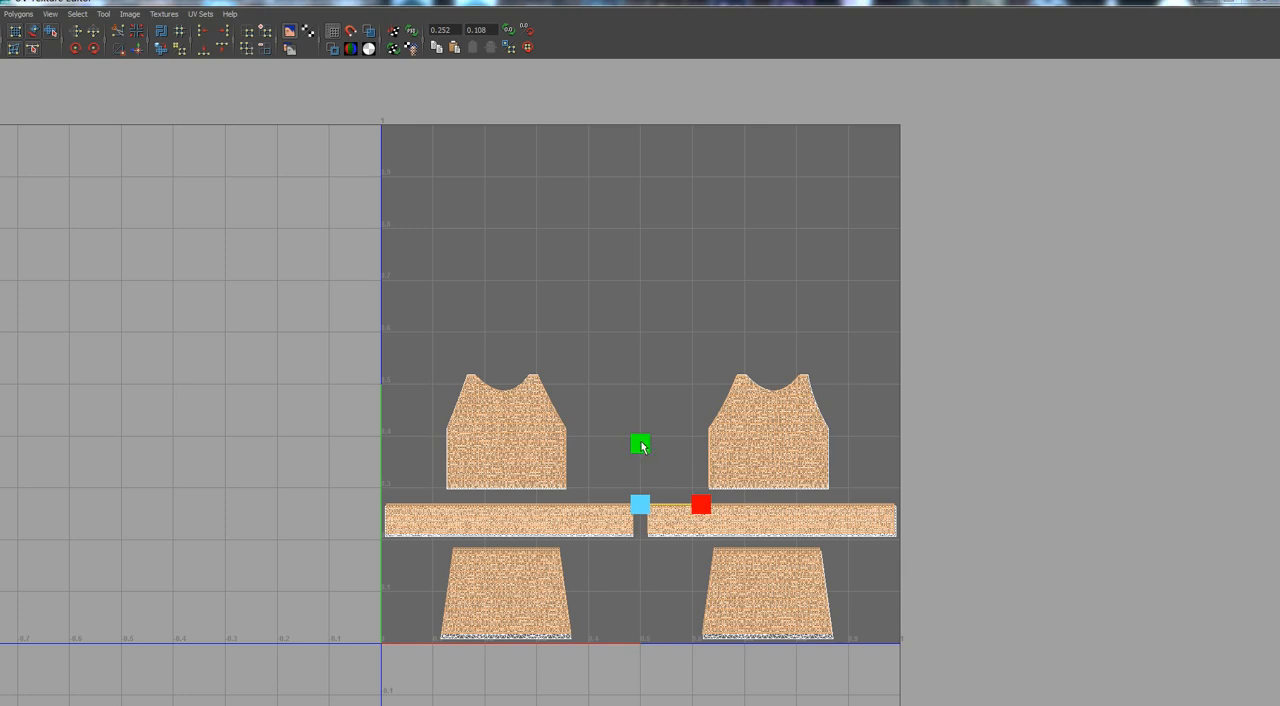
{"action": "key", "text": "w"}
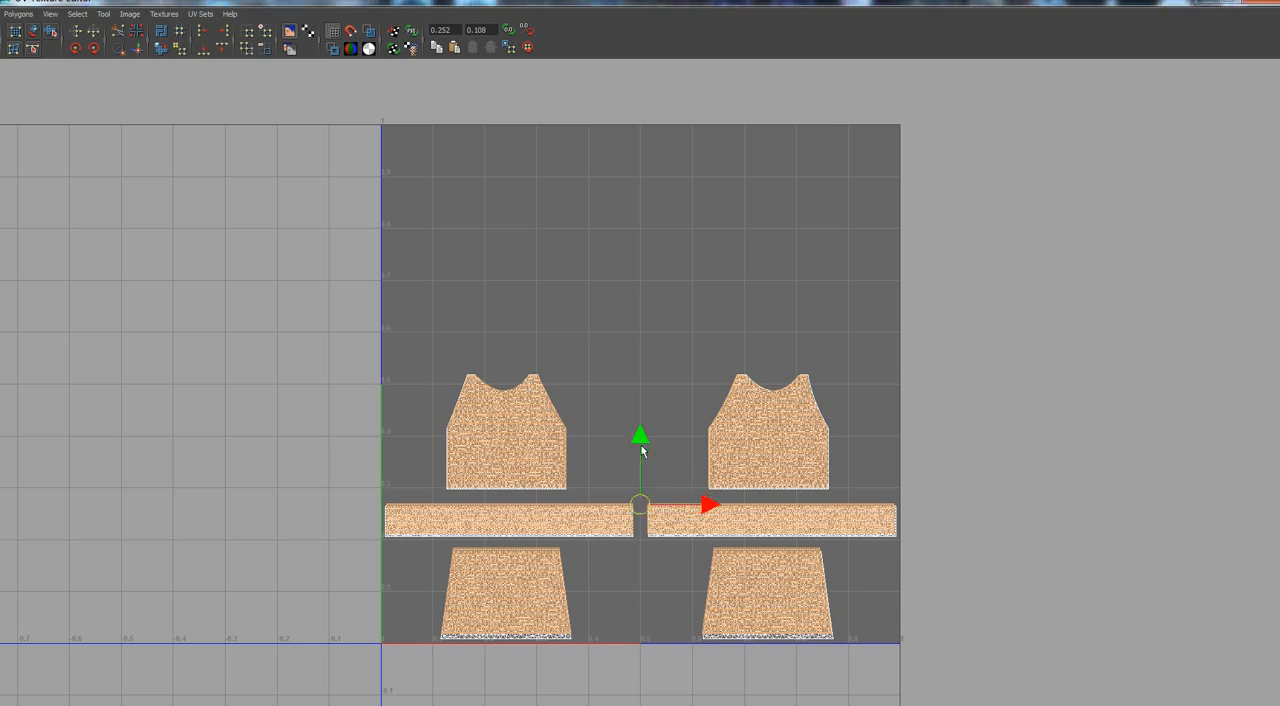
{"action": "left_click_drag", "start_coordinate": [641, 439], "coordinate": [640, 439]}
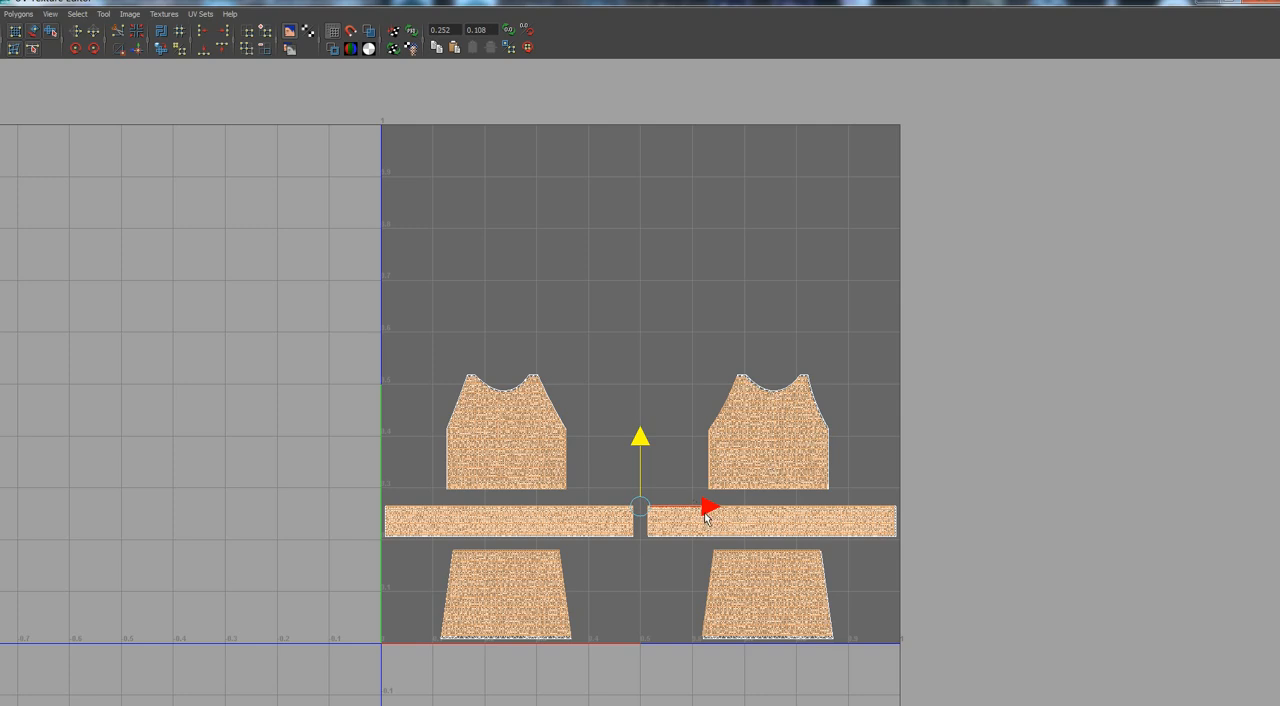
Widen the quad pattern UVs slightly and adjust their height to fit the outfit's UV shells.
{"action": "key", "text": "r"}
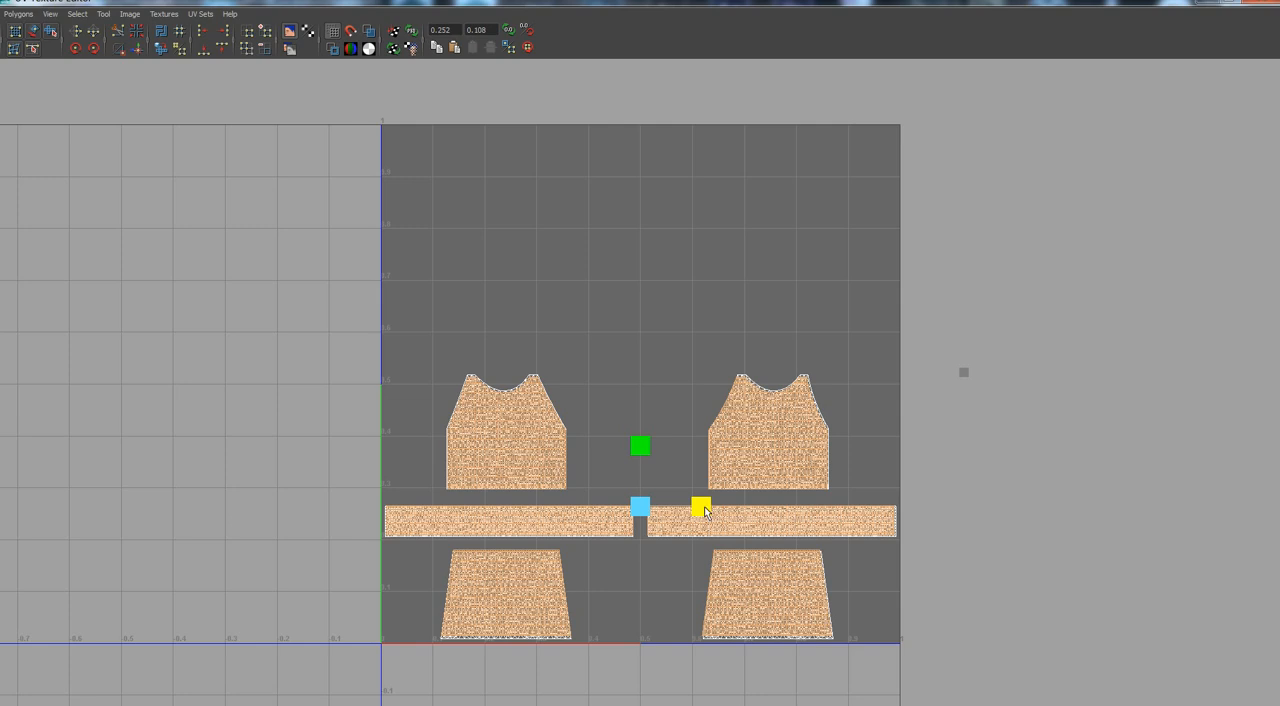
{"action": "left_click_drag", "start_coordinate": [704, 511], "coordinate": [706, 511]}
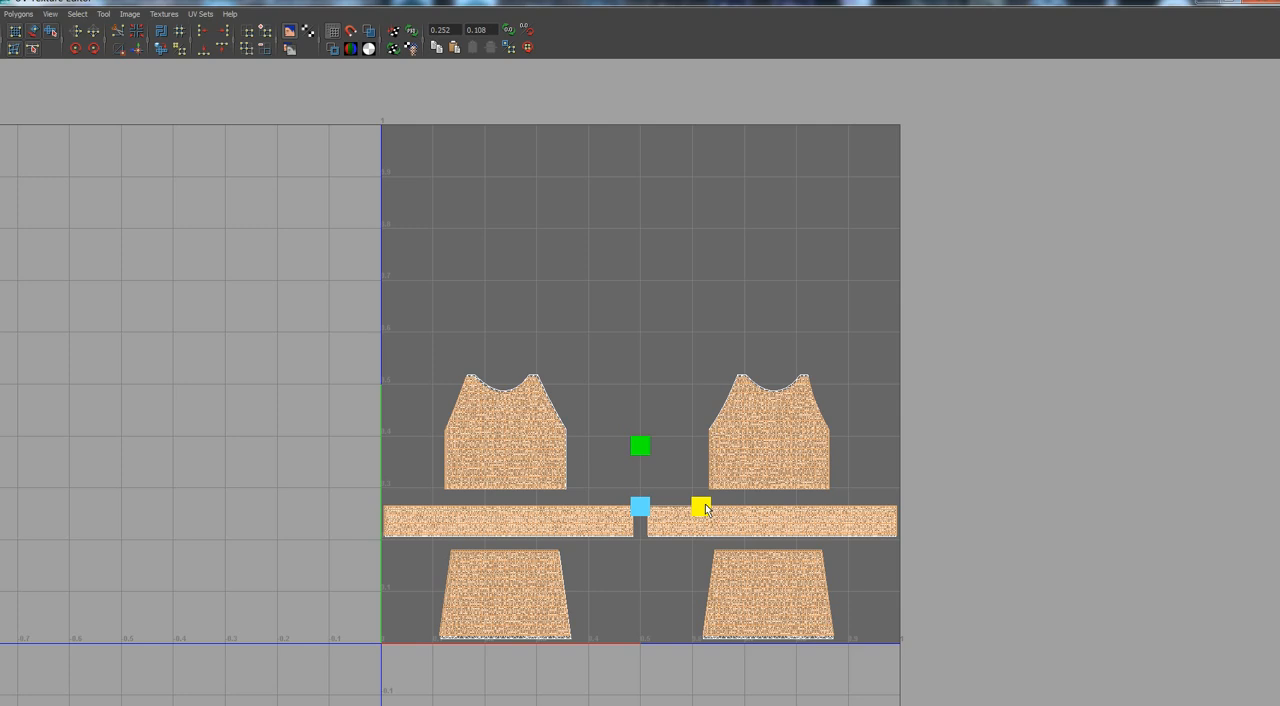
{"action": "left_click", "coordinate": [641, 446]}
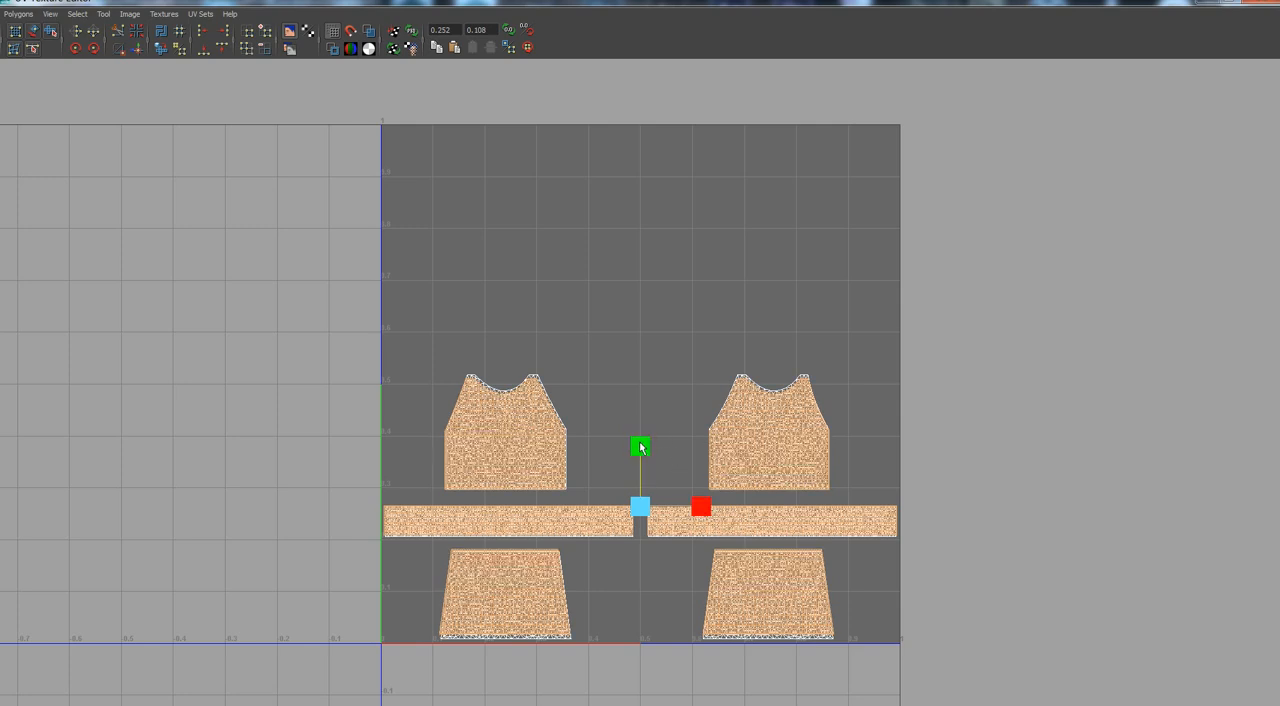
{"action": "left_click_drag", "start_coordinate": [641, 444], "coordinate": [640, 442]}
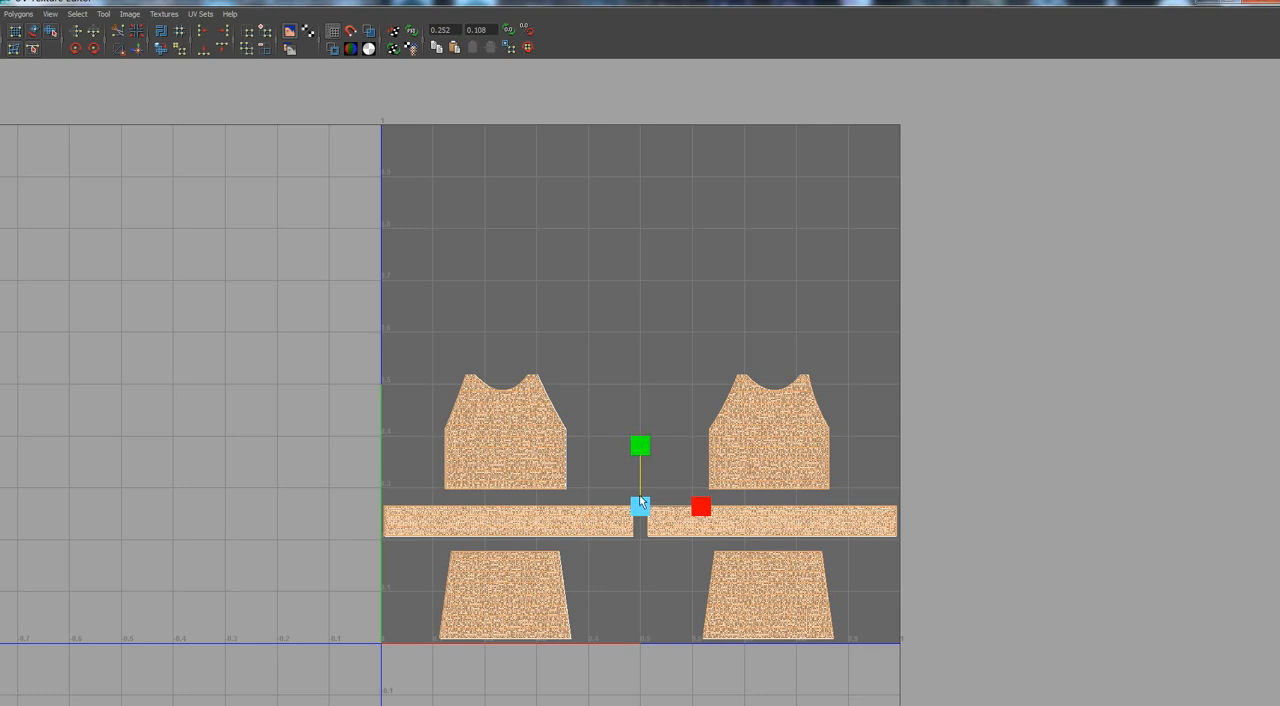
Nudge the quad pattern UVs vertically and horizontally until the bodice, waistband and skirt shells overlap the outfit's.
{"action": "key", "text": "w"}
{"action": "left_click", "coordinate": [640, 441]}
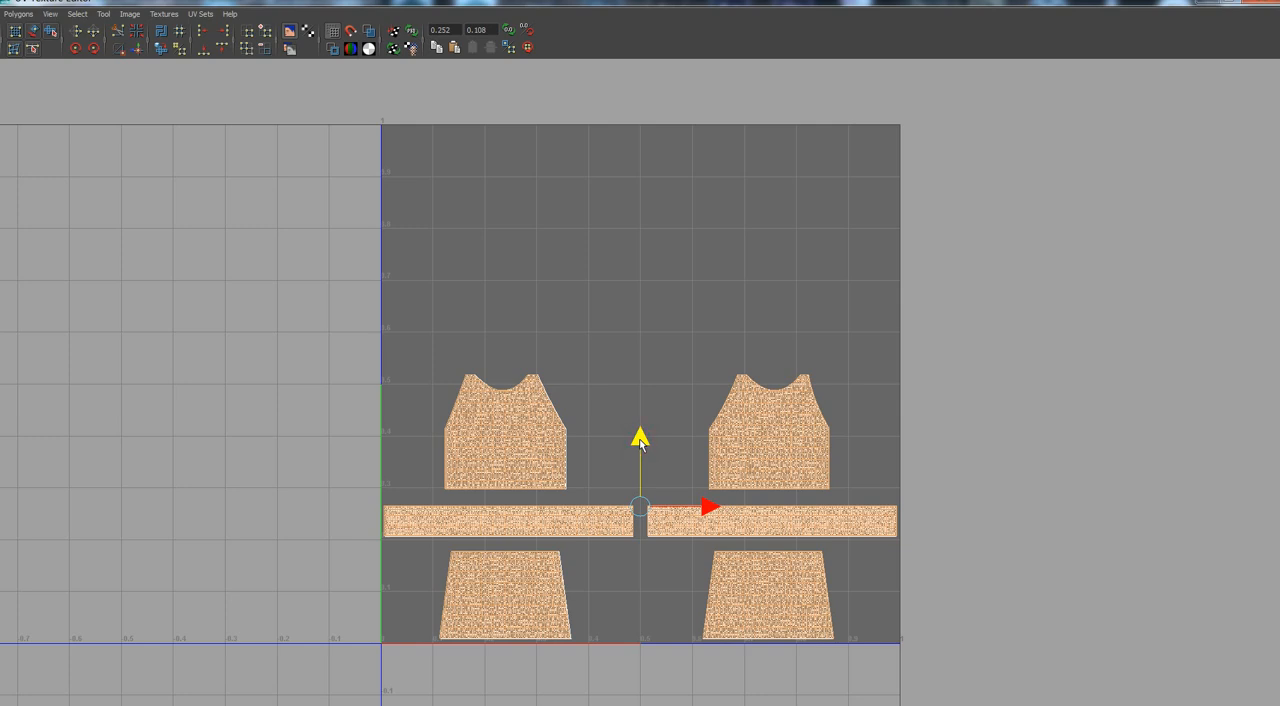
{"action": "left_click_drag", "start_coordinate": [640, 441], "coordinate": [641, 435]}
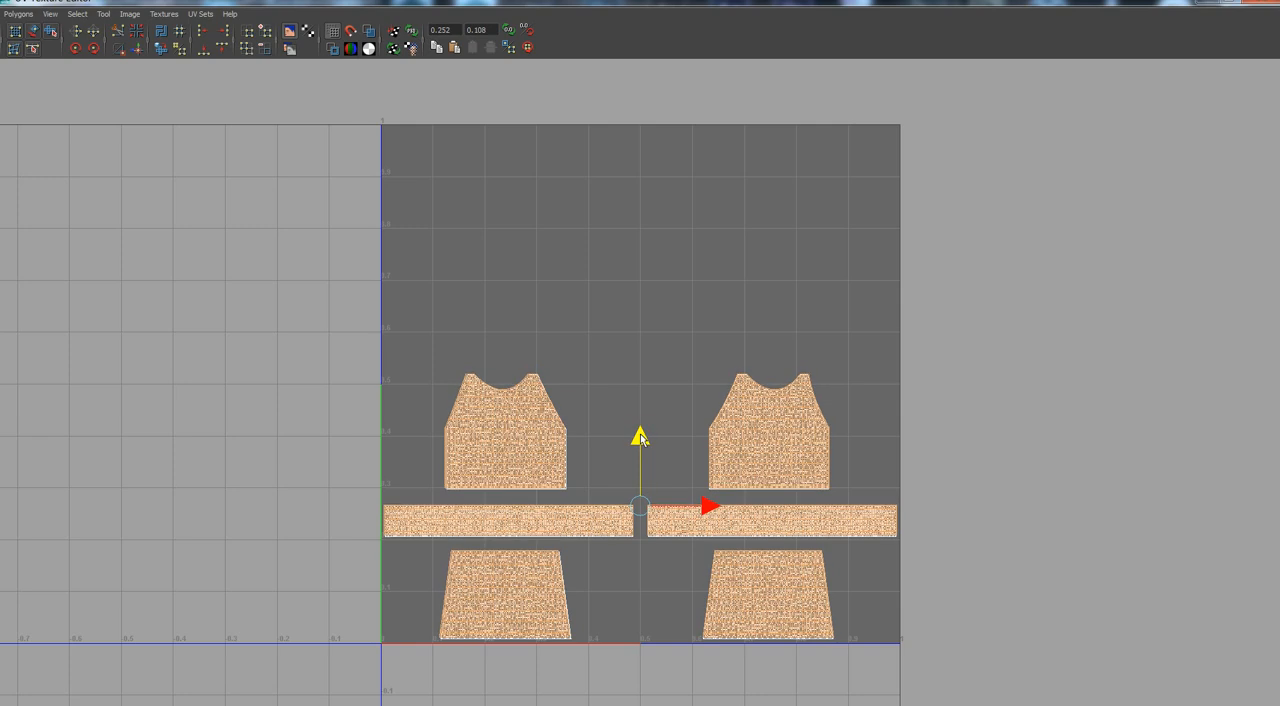
{"action": "left_click", "coordinate": [706, 510]}
{"action": "left_click_drag", "start_coordinate": [706, 510], "coordinate": [705, 504]}
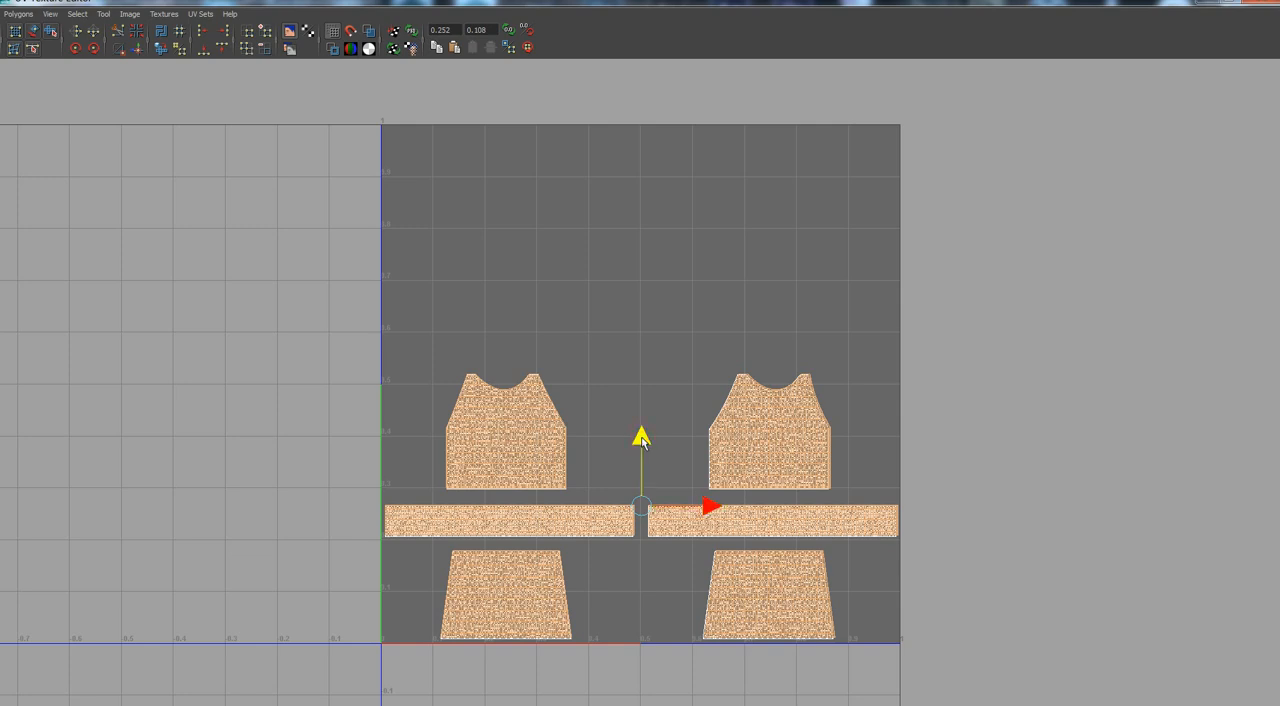
{"action": "left_click_drag", "start_coordinate": [640, 440], "coordinate": [641, 441]}
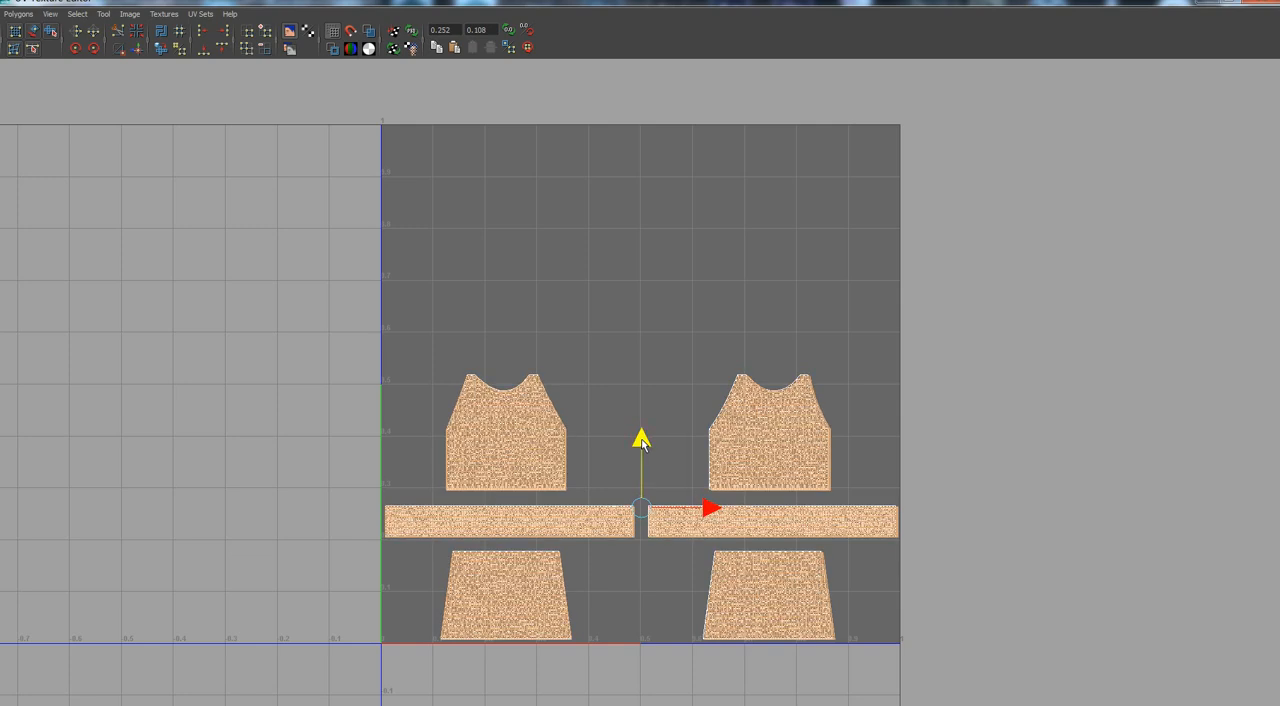
{"action": "left_click_drag", "start_coordinate": [640, 440], "coordinate": [640, 441]}
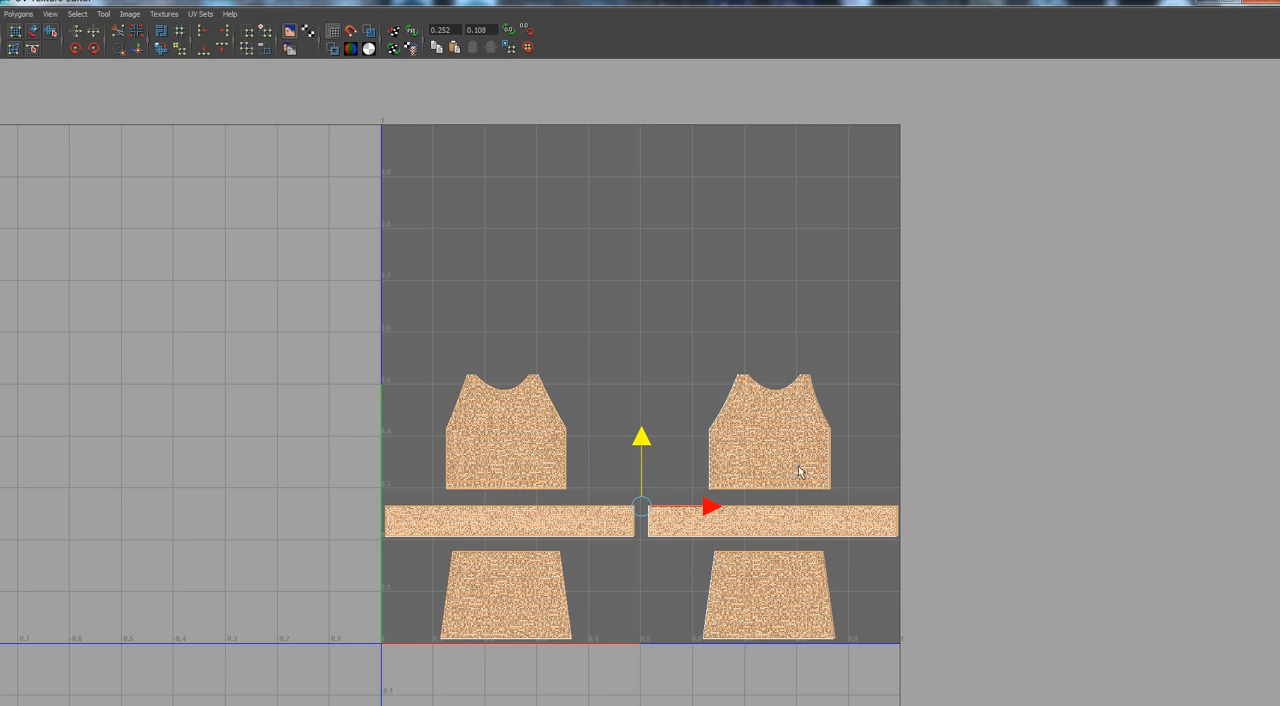
Close the UV Texture Editor, return the meshes to object mode and clear the selection.
{"action": "double_click", "coordinate": [1143, 4]}
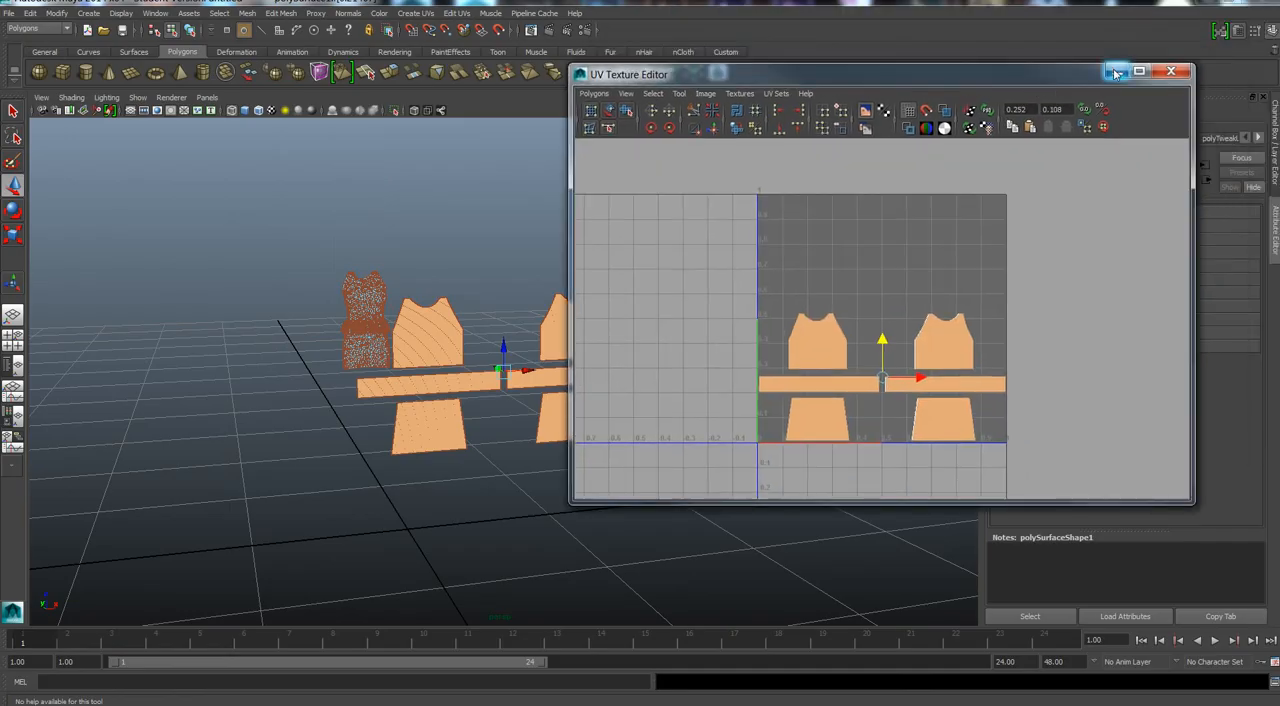
{"action": "left_click", "coordinate": [1171, 71]}
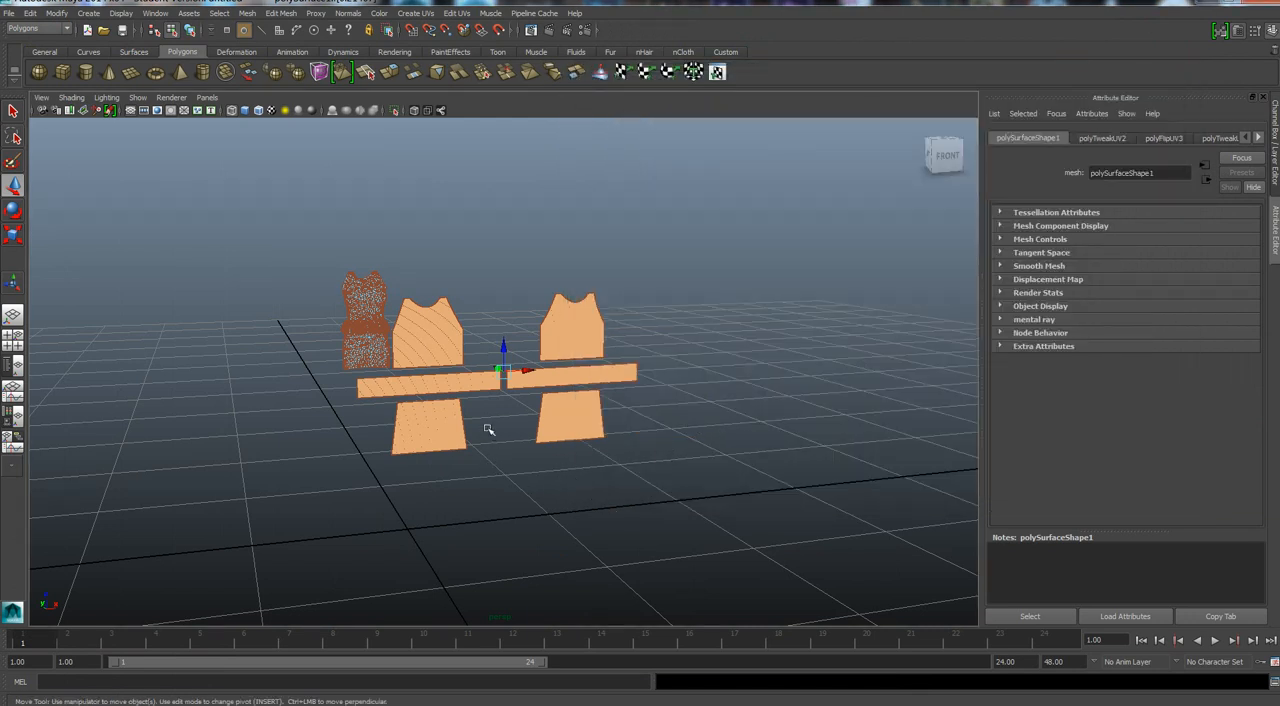
{"action": "right_click_drag", "start_coordinate": [446, 377], "coordinate": [486, 366]}
{"action": "left_click", "coordinate": [545, 528]}
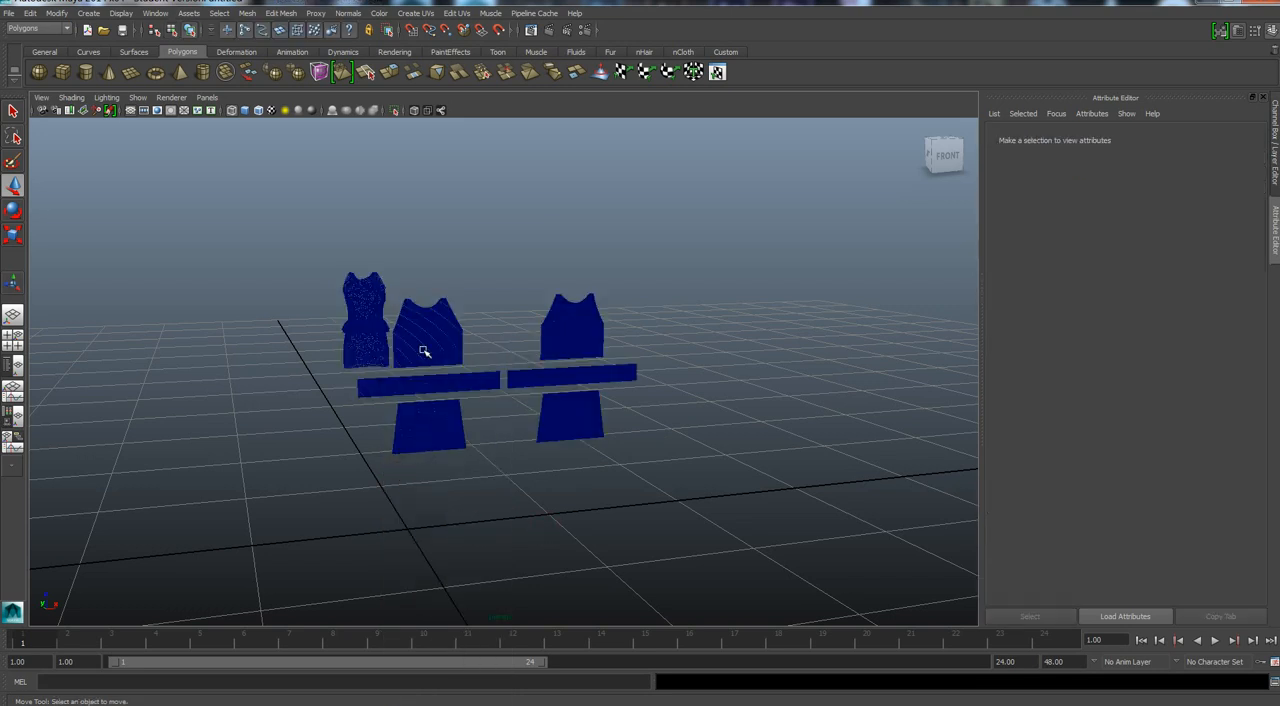
Freeze the transformations of the 3D outfit and the quad flat pattern, and delete both objects' history.
{"action": "left_click", "coordinate": [367, 292]}
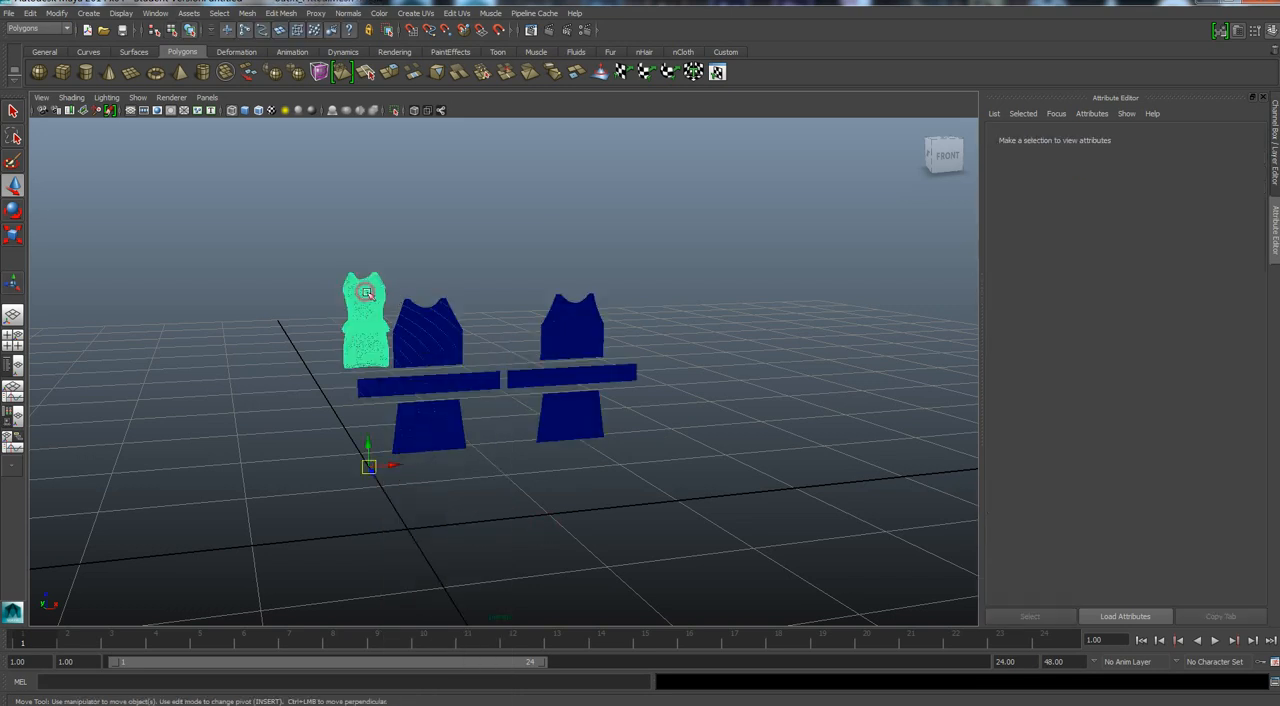
{"action": "left_click", "coordinate": [423, 334], "text": "shift"}
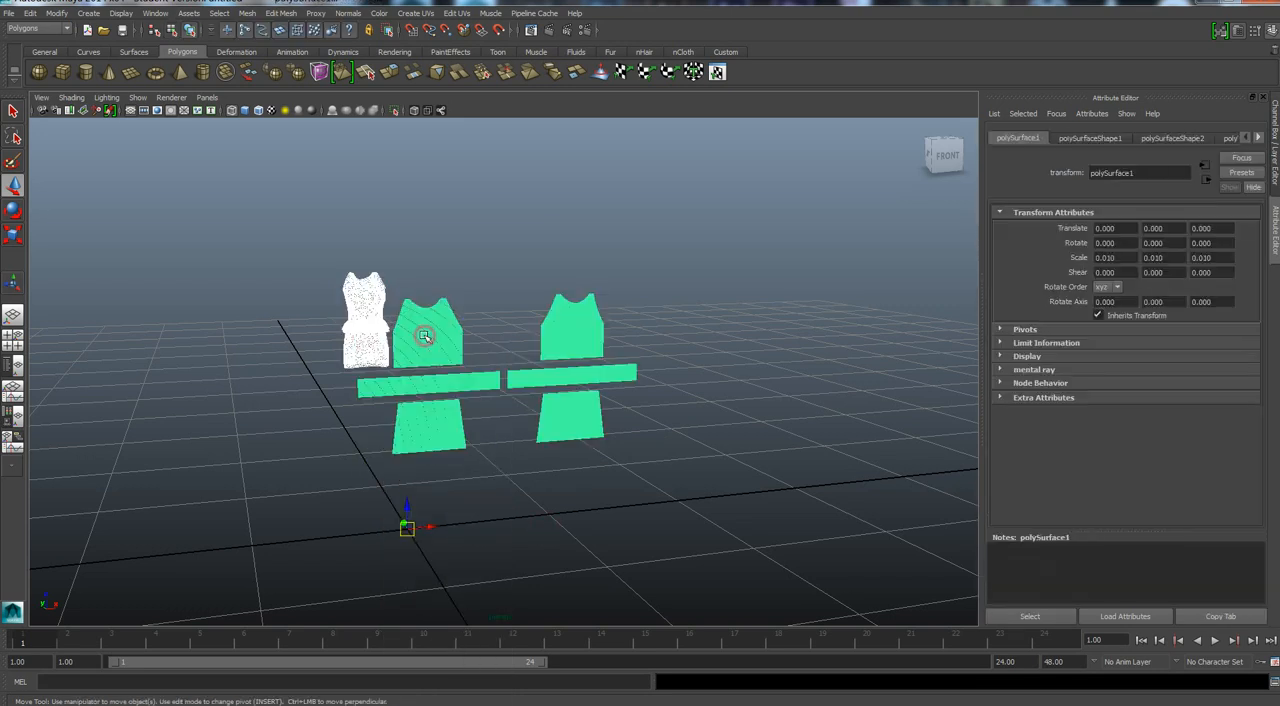
{"action": "left_click", "coordinate": [58, 14]}
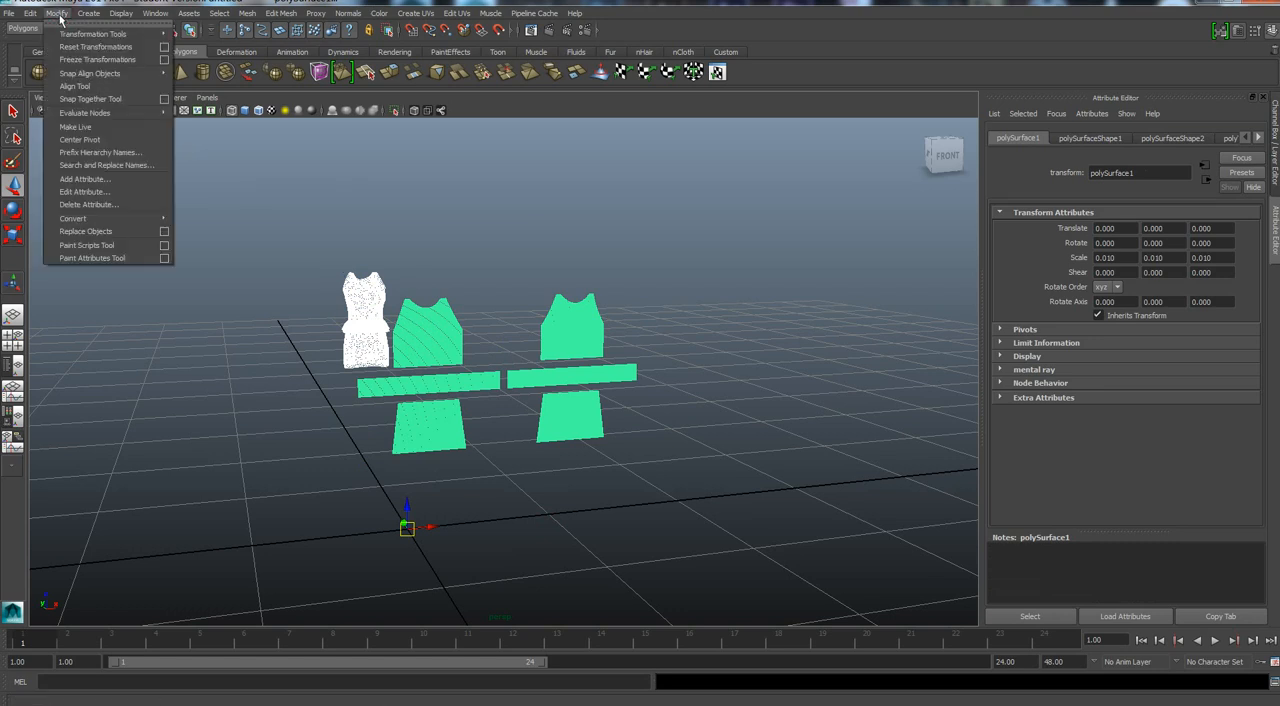
{"action": "left_click", "coordinate": [97, 59]}
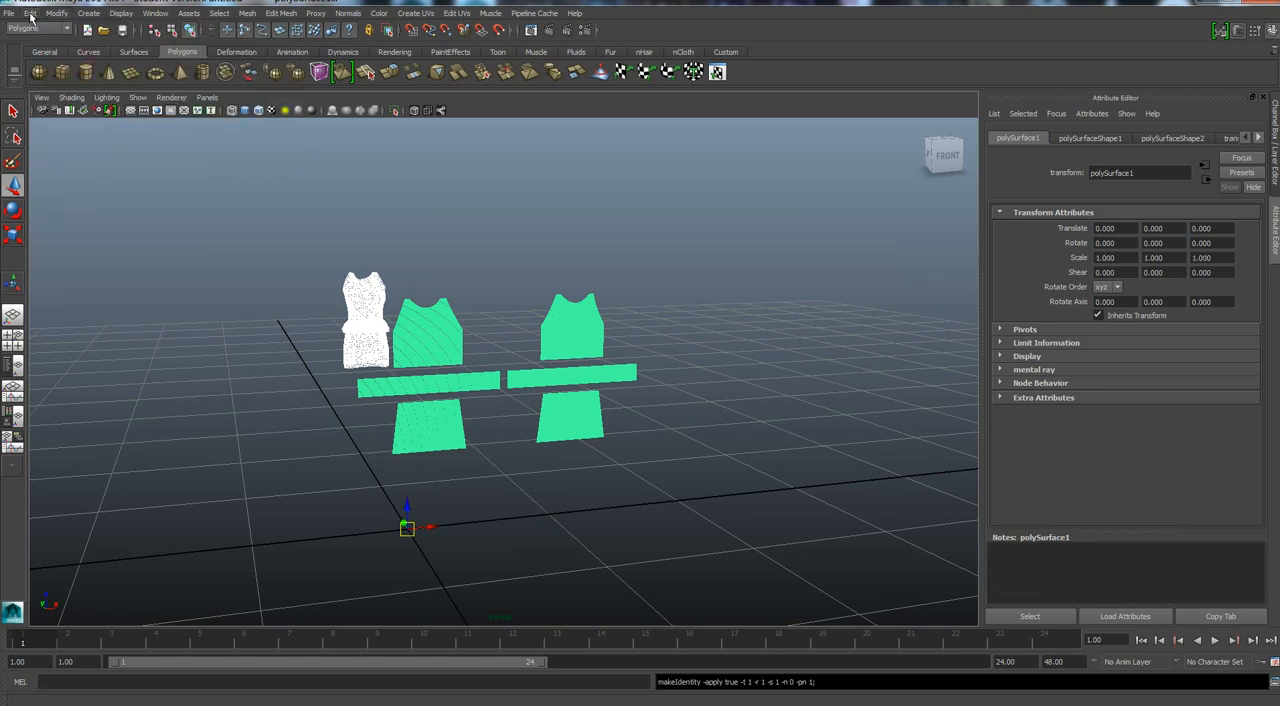
{"action": "left_click", "coordinate": [31, 14]}
{"action": "mouse_move", "coordinate": [54, 155]}
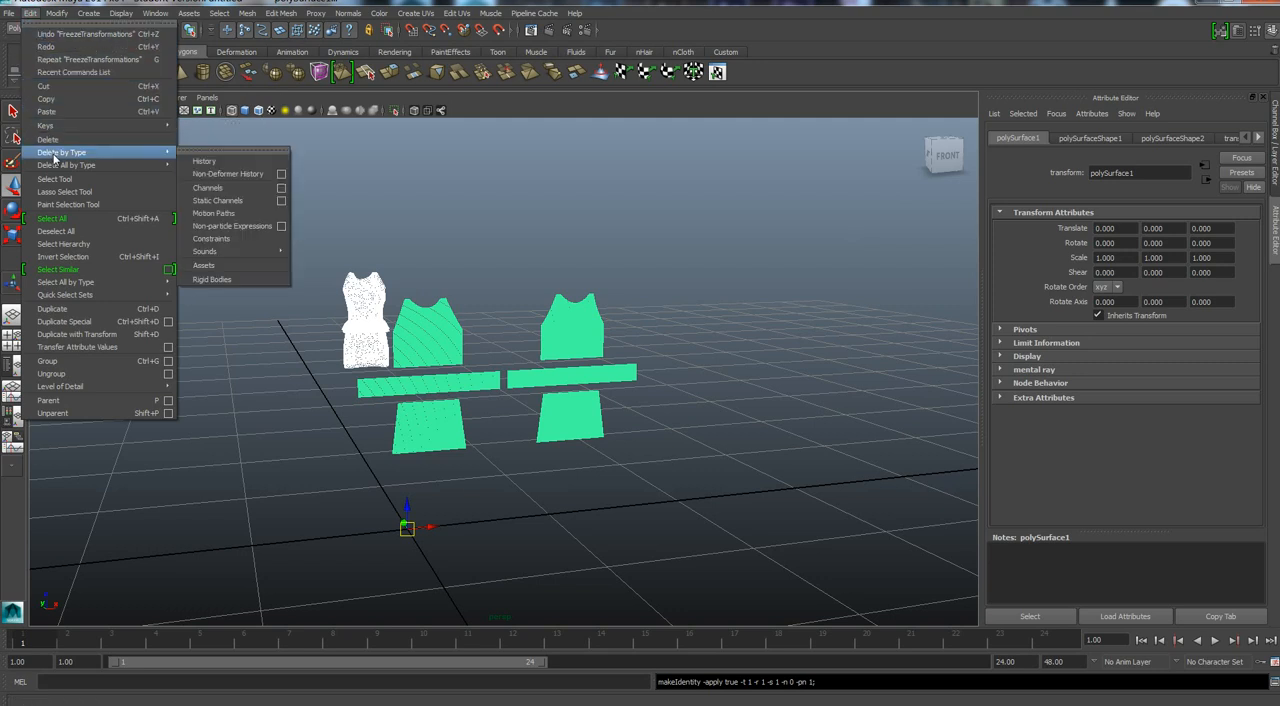
{"action": "left_click", "coordinate": [201, 161]}
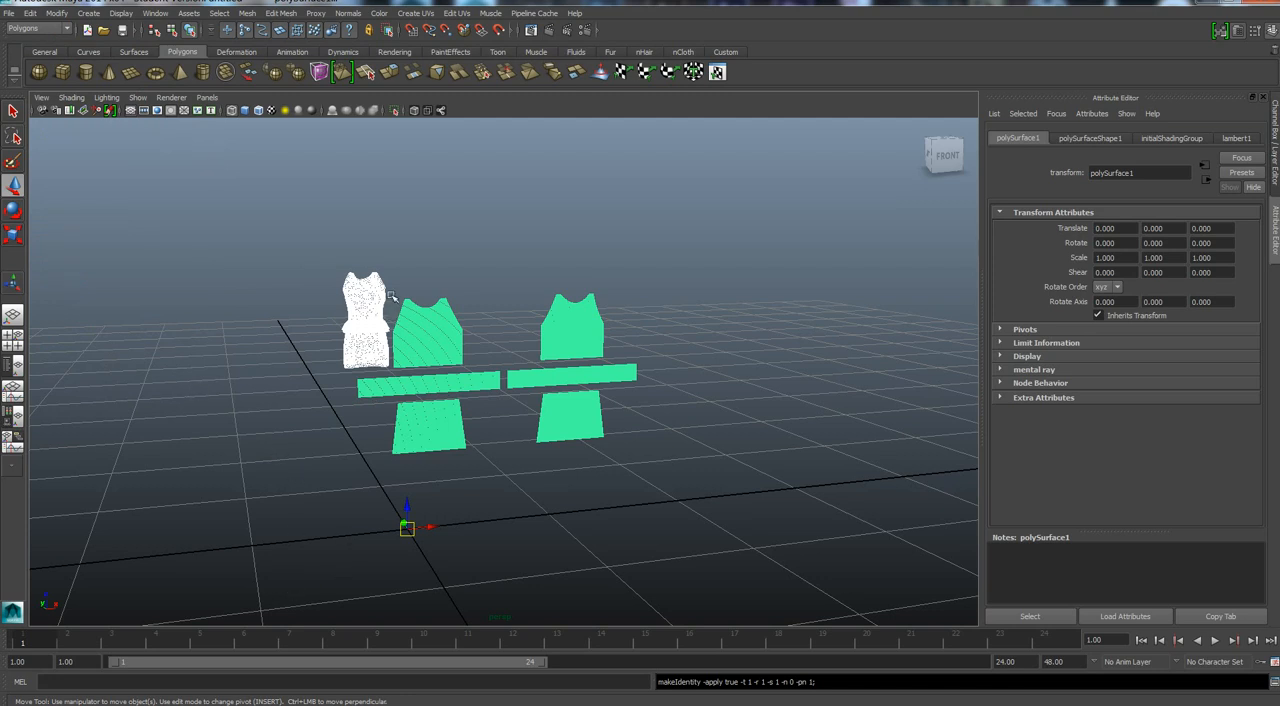
Transfer vertex position and normals from the outfit to the quad pattern in UV sample space, using closest to point with UV and color sets off.
{"action": "left_click", "coordinate": [362, 311]}
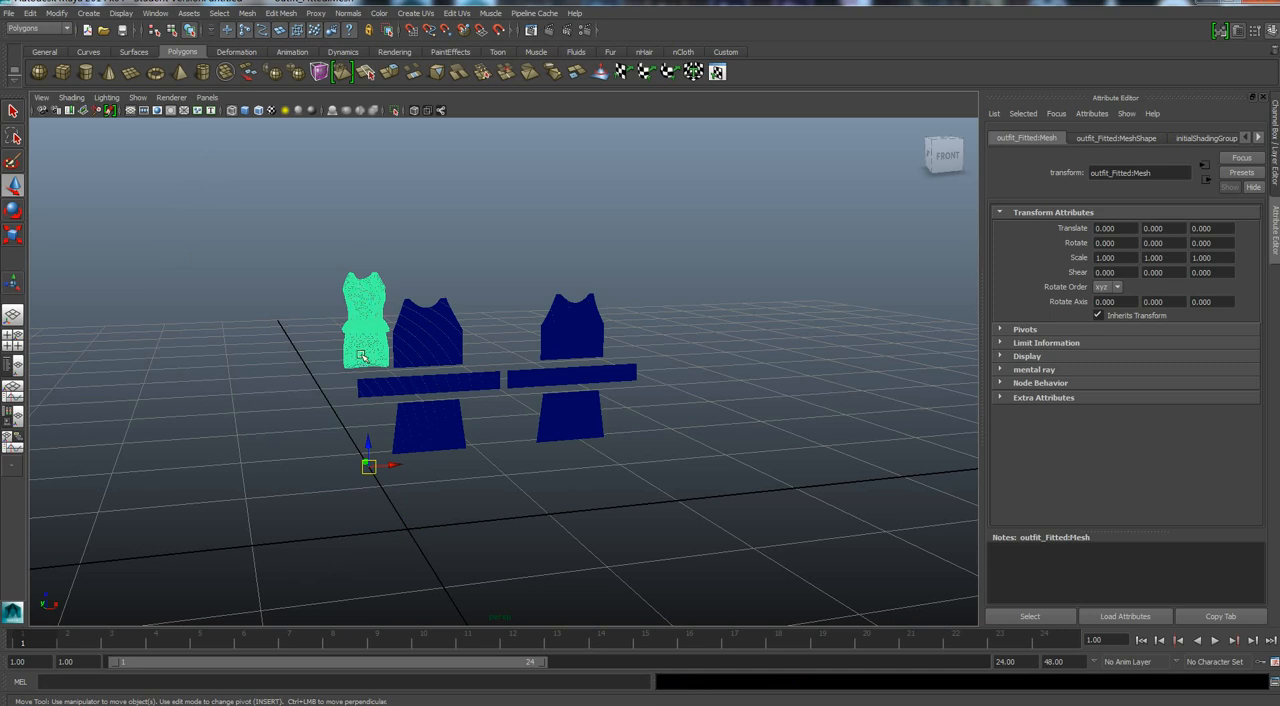
{"action": "left_click", "coordinate": [425, 342]}
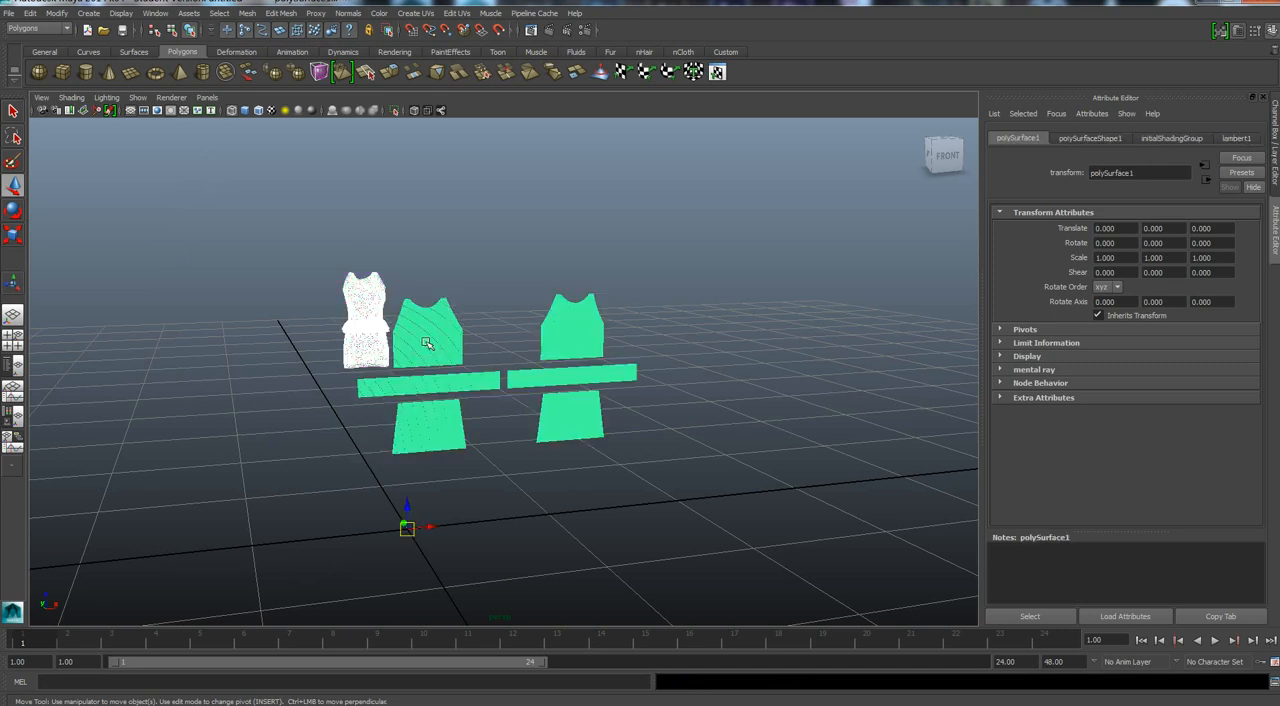
{"action": "left_click", "coordinate": [281, 13]}
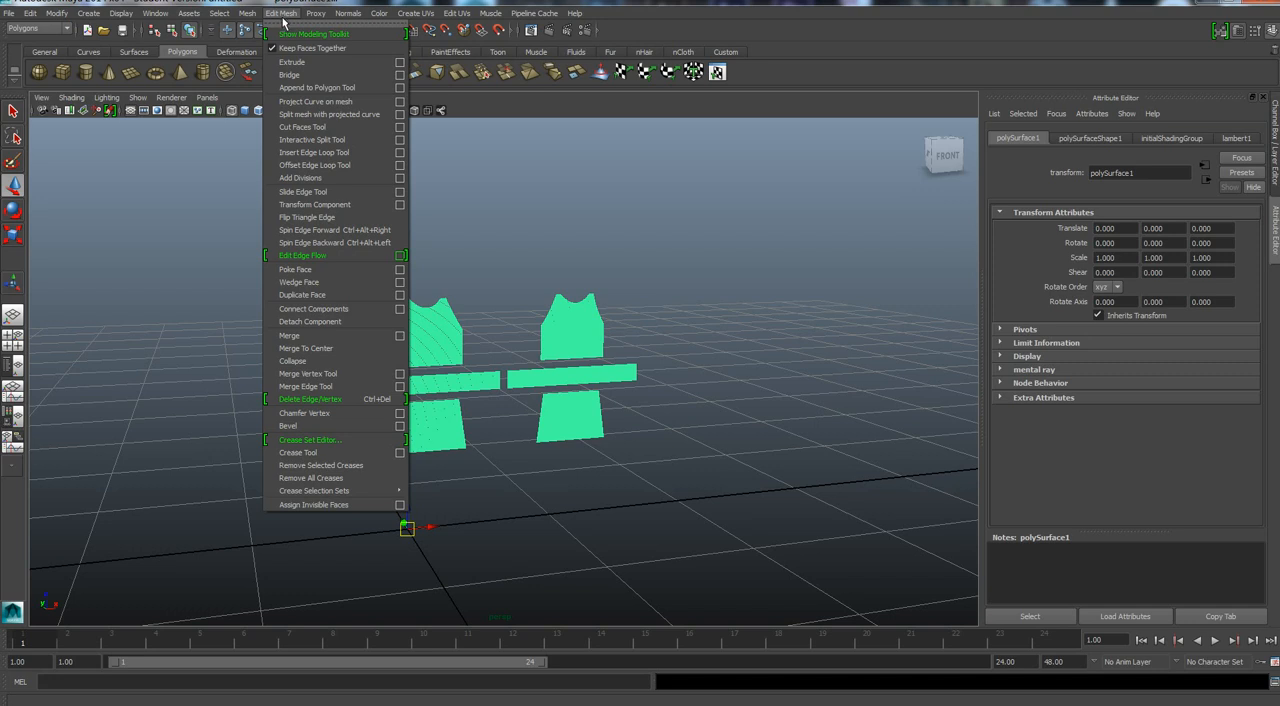
{"action": "left_click", "coordinate": [282, 14]}
{"action": "left_click", "coordinate": [246, 14]}
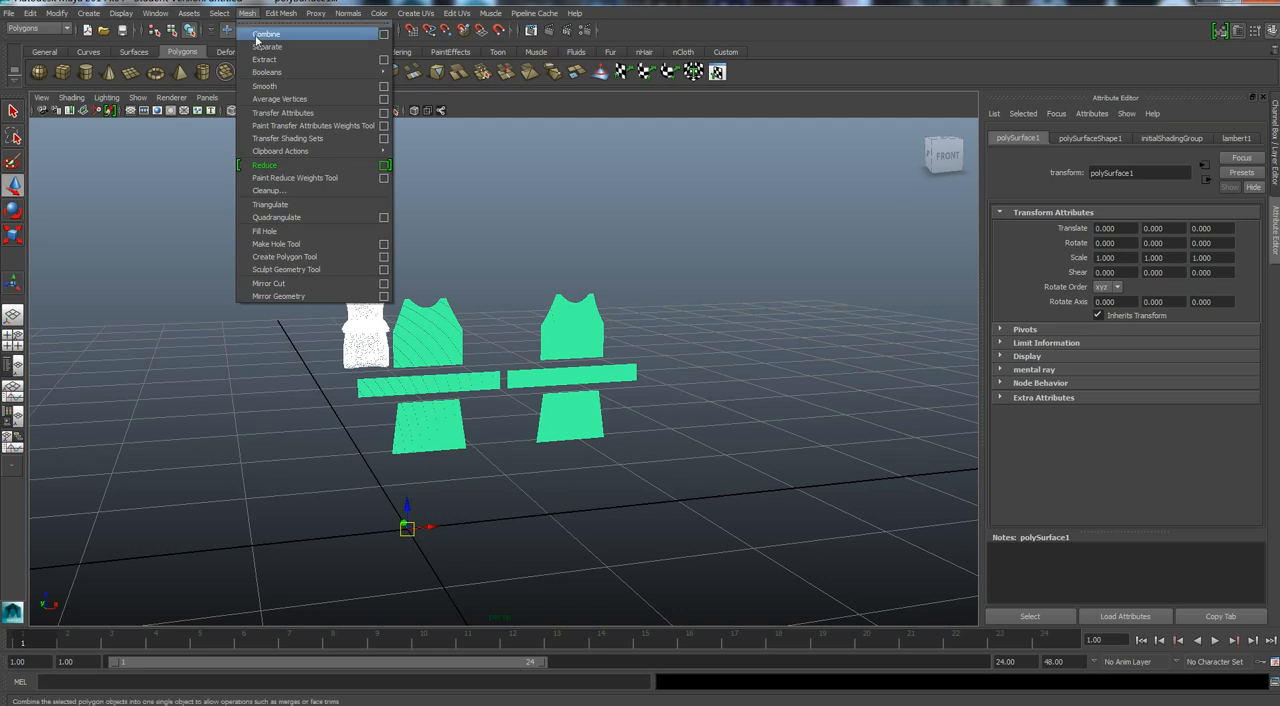
{"action": "left_click", "coordinate": [385, 119]}
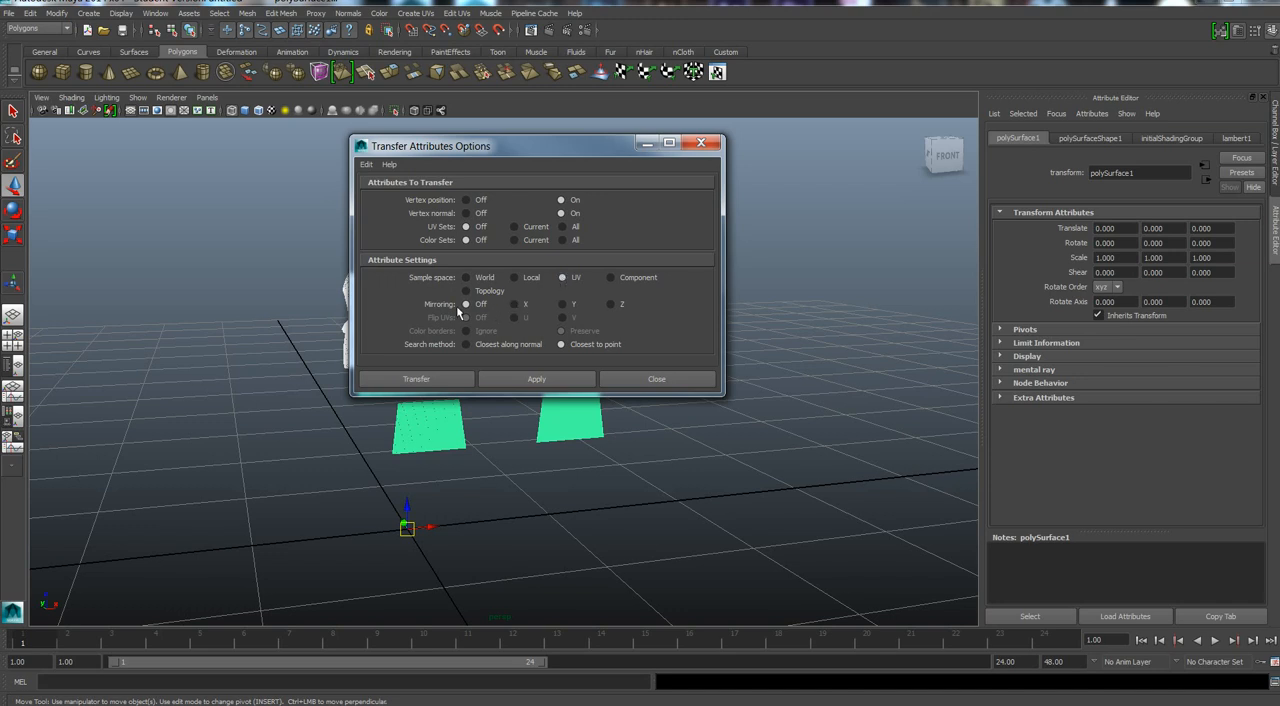
{"action": "left_click", "coordinate": [409, 381]}
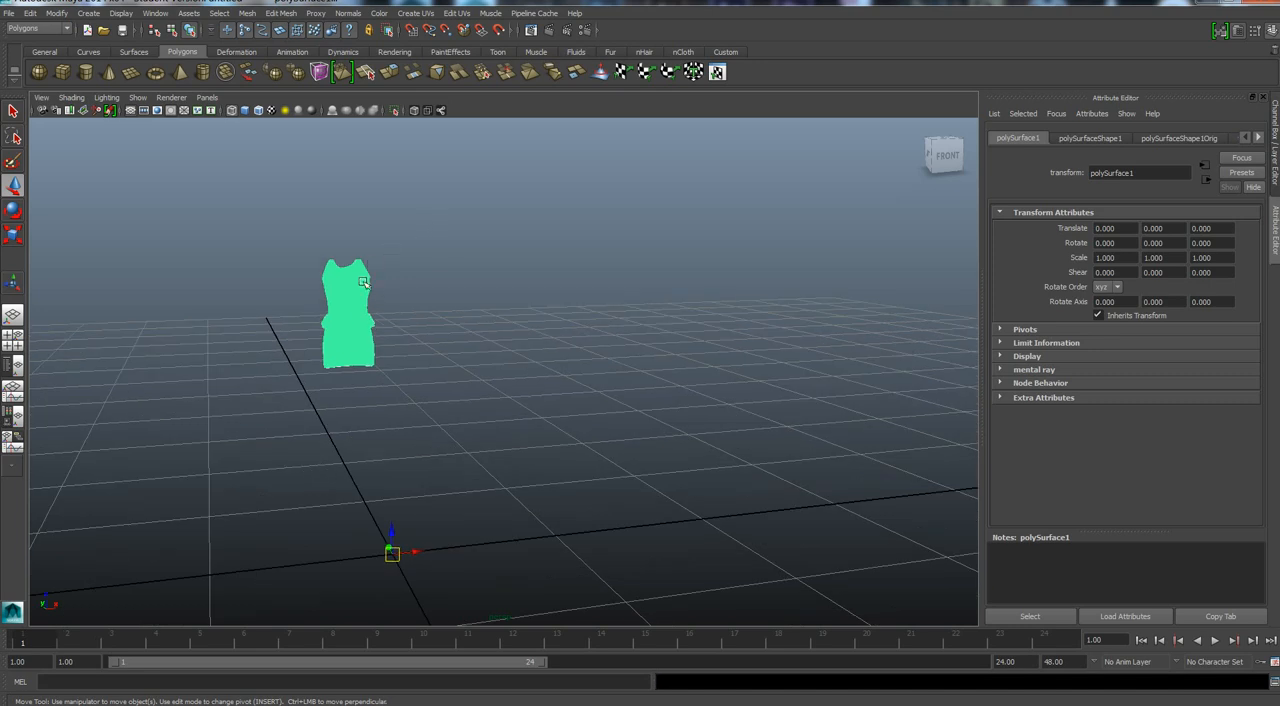
Move the original triangulated outfit about 0.76 units along X beside the quad outfit, and select the quad outfit.
{"action": "left_click", "coordinate": [355, 320]}
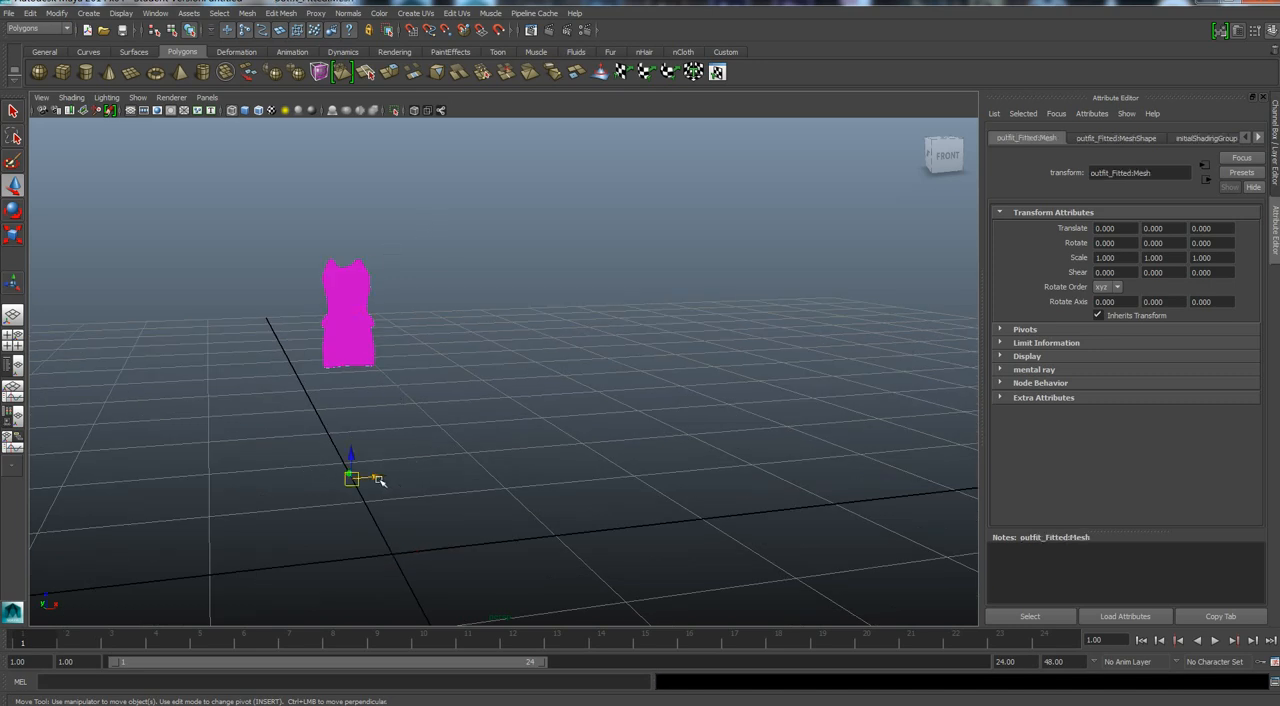
{"action": "left_click_drag", "start_coordinate": [378, 478], "coordinate": [475, 462]}
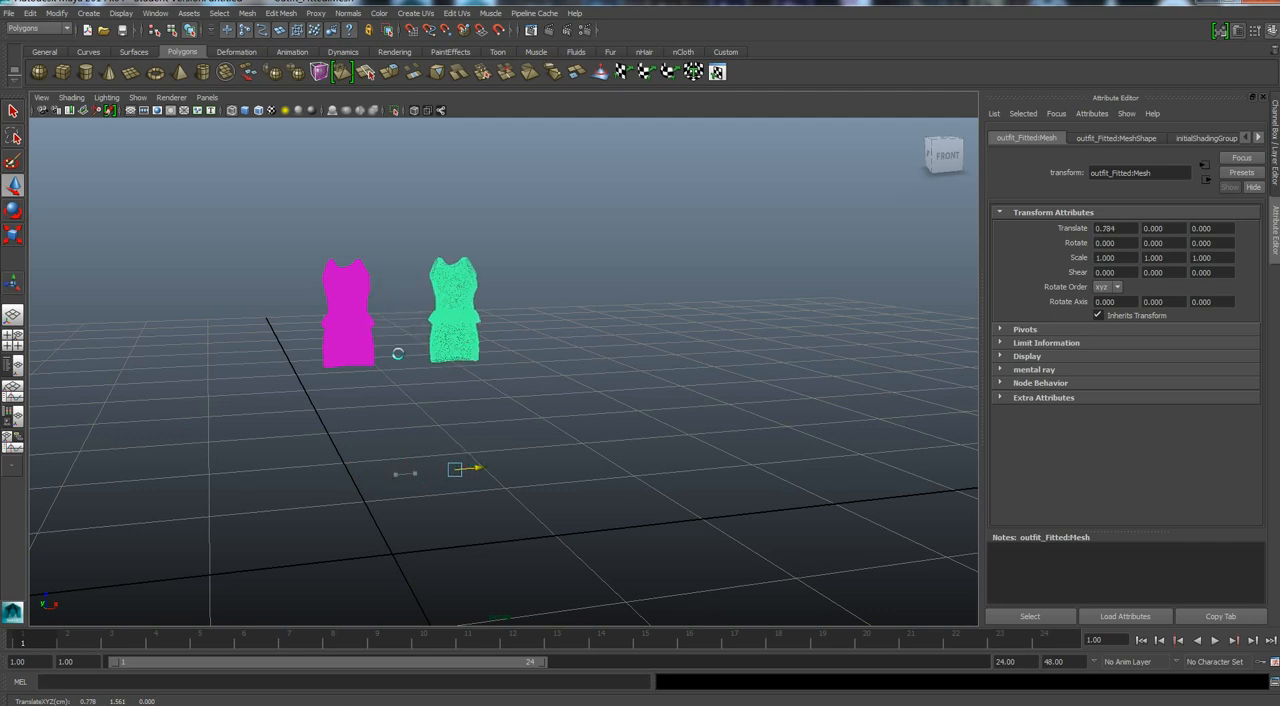
{"action": "left_click", "coordinate": [368, 345]}
Examine the quad outfit's wireframe side by side with the triangulated original, from the bodice down to the skirt hem.
{"action": "scroll", "coordinate": [368, 345], "scroll_direction": "up", "scroll_amount": 5}
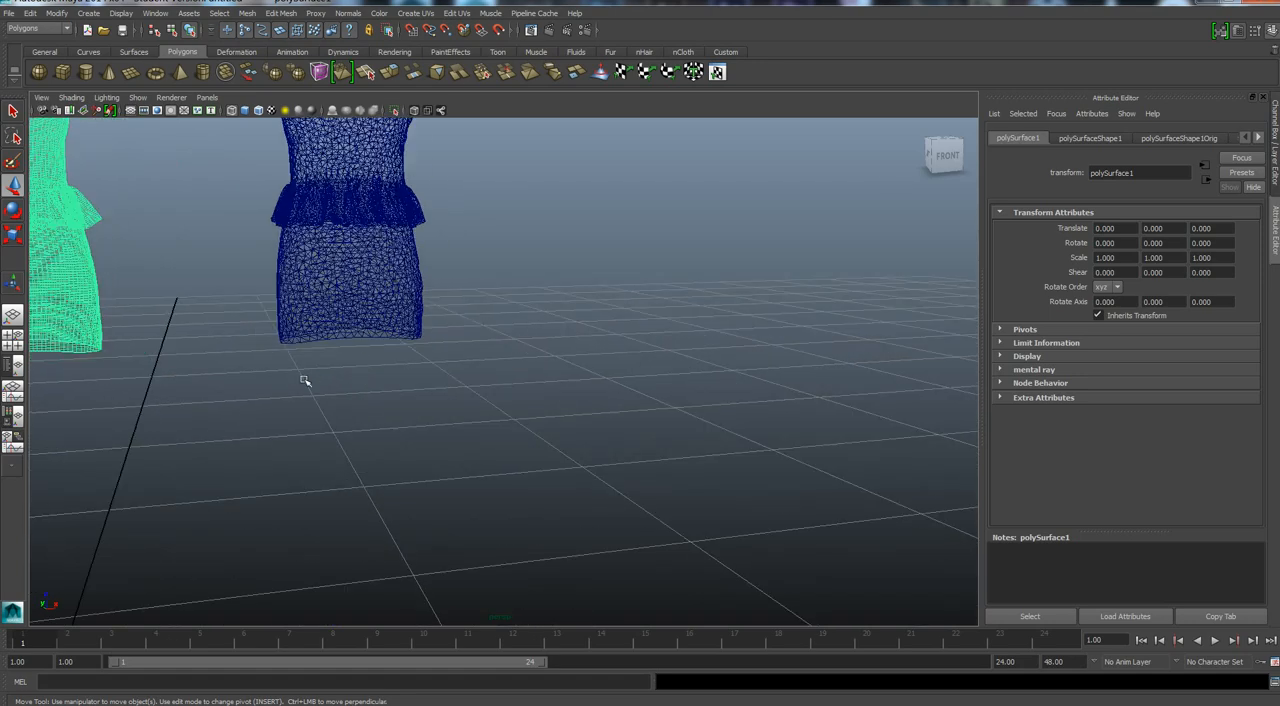
{"action": "middle_click_drag", "start_coordinate": [305, 381], "coordinate": [517, 540]}
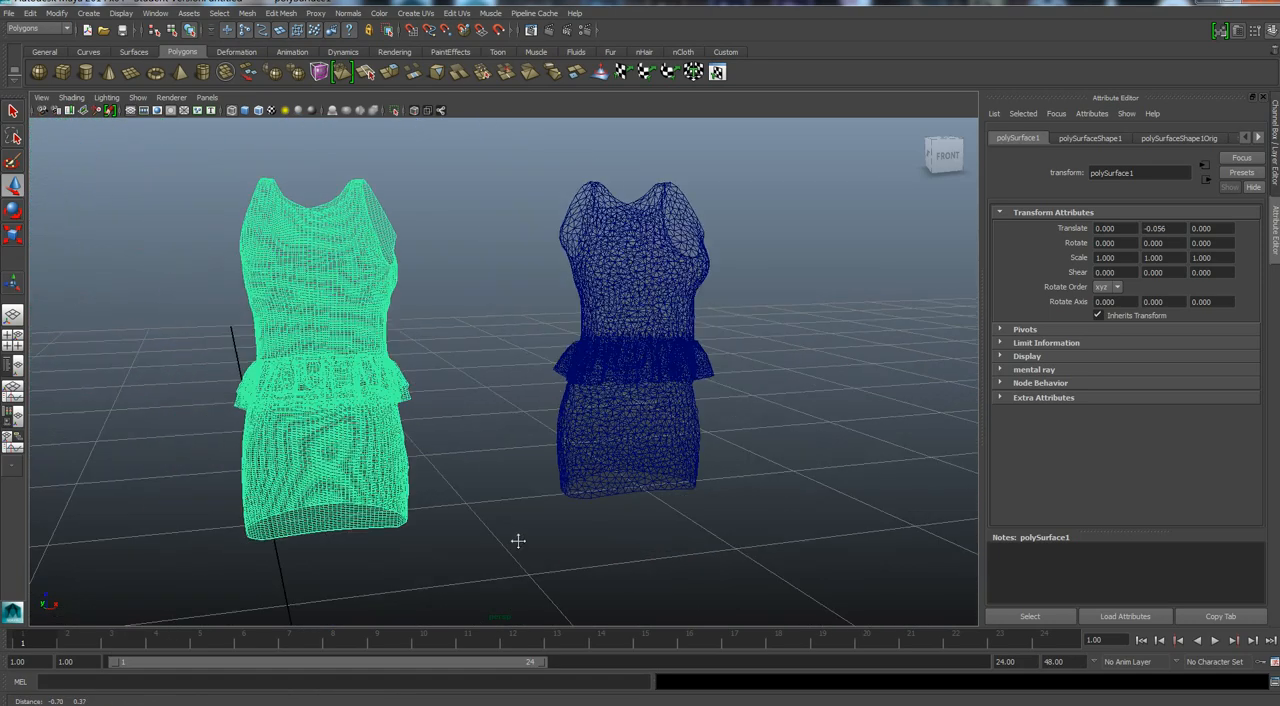
{"action": "scroll", "coordinate": [507, 522], "scroll_direction": "up", "scroll_amount": 4}
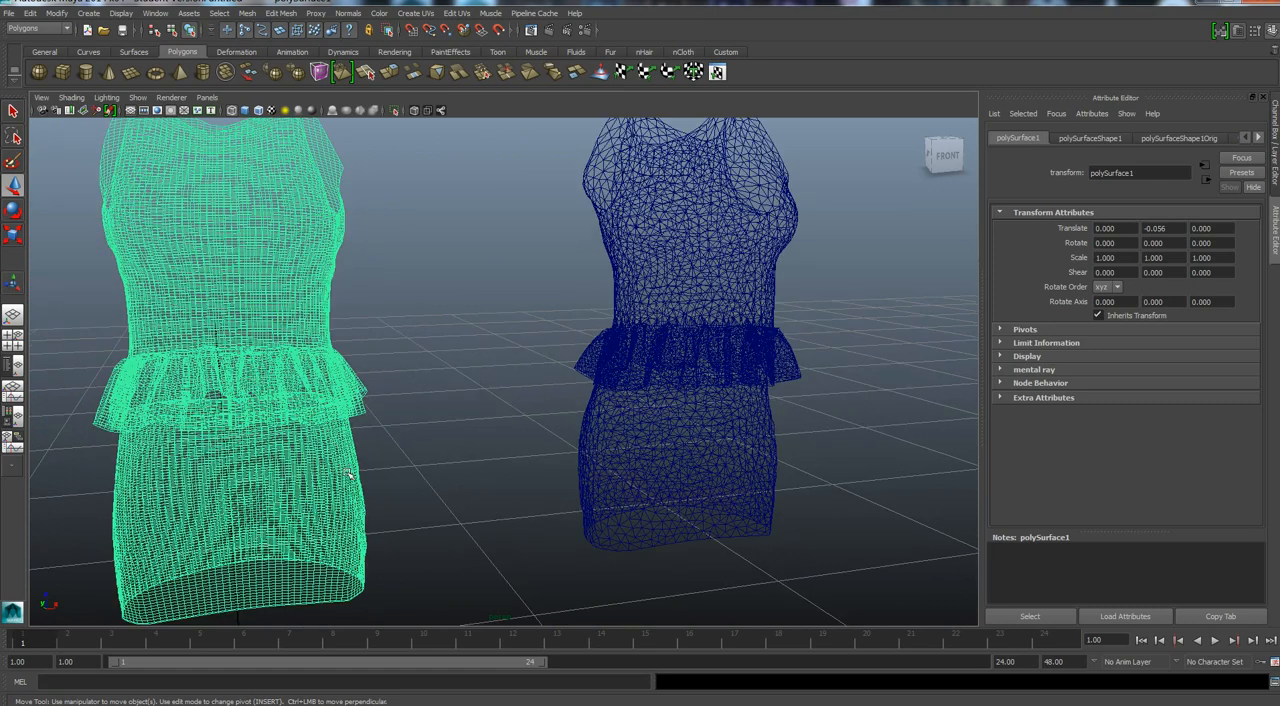
{"action": "left_click", "coordinate": [714, 305]}
{"action": "left_click", "coordinate": [251, 394]}
{"action": "left_click_drag", "start_coordinate": [400, 606], "coordinate": [426, 600], "text": "alt"}
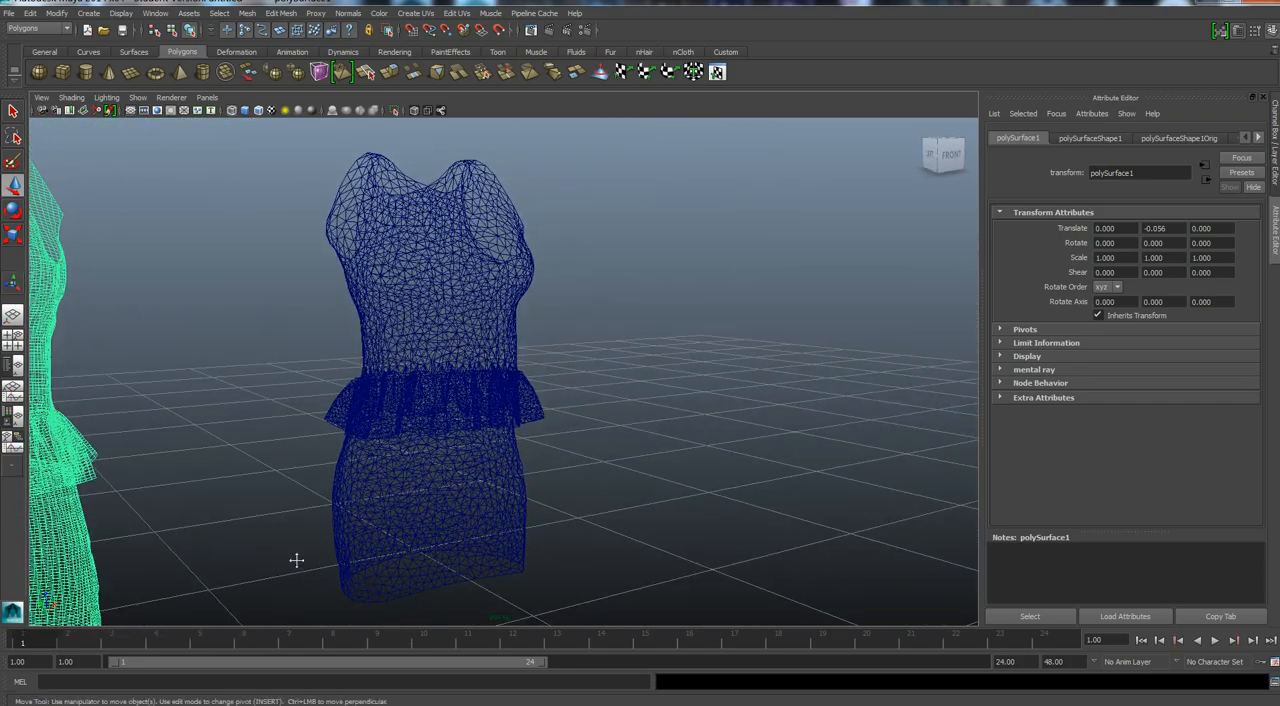
{"action": "left_click_drag", "start_coordinate": [296, 560], "coordinate": [641, 461], "text": "alt"}
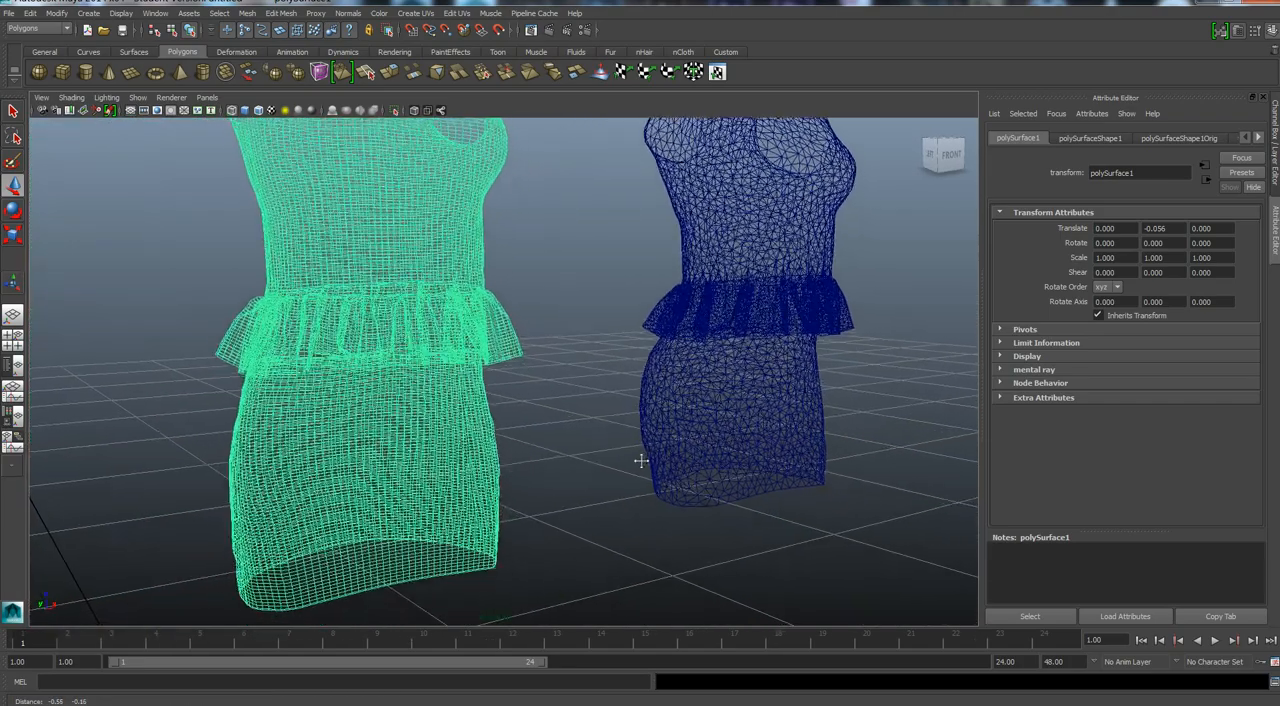
{"action": "scroll", "coordinate": [570, 503], "scroll_direction": "down", "scroll_amount": 2}
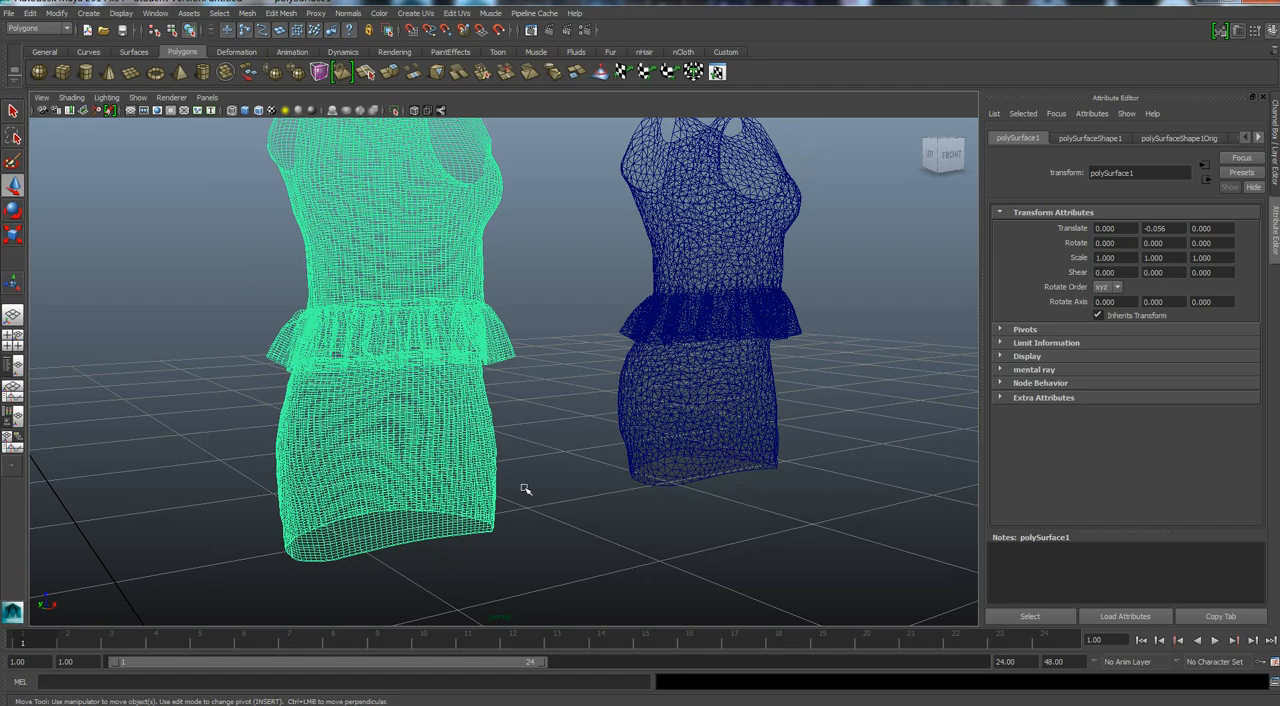
{"action": "scroll", "coordinate": [525, 489], "scroll_direction": "up", "scroll_amount": 2}
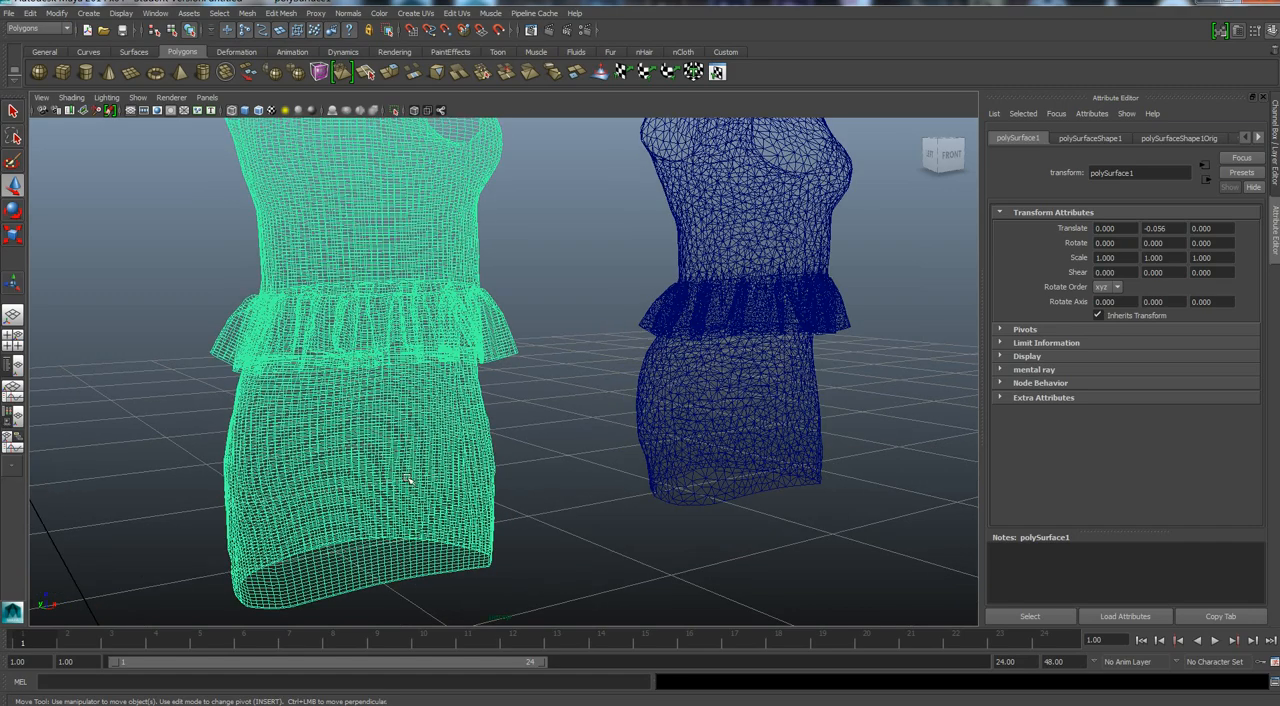
{"action": "left_click_drag", "start_coordinate": [545, 557], "coordinate": [515, 530], "text": "alt"}
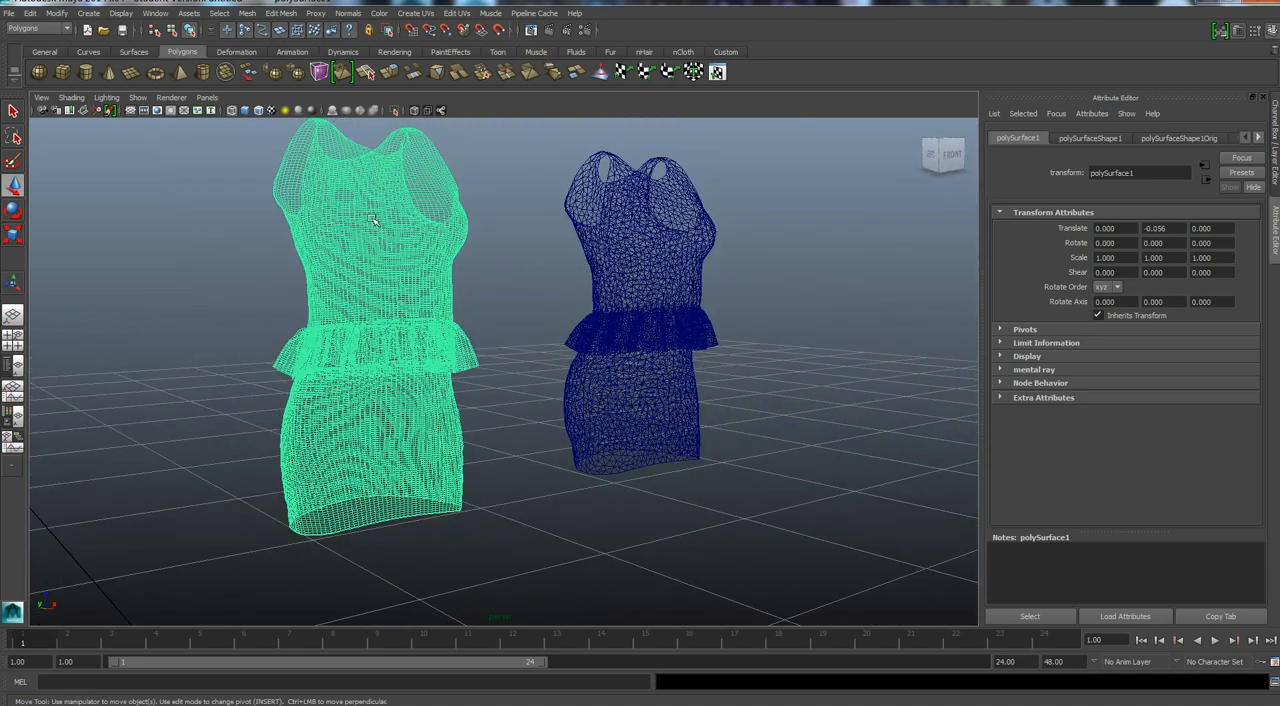
{"action": "left_click", "coordinate": [622, 289]}
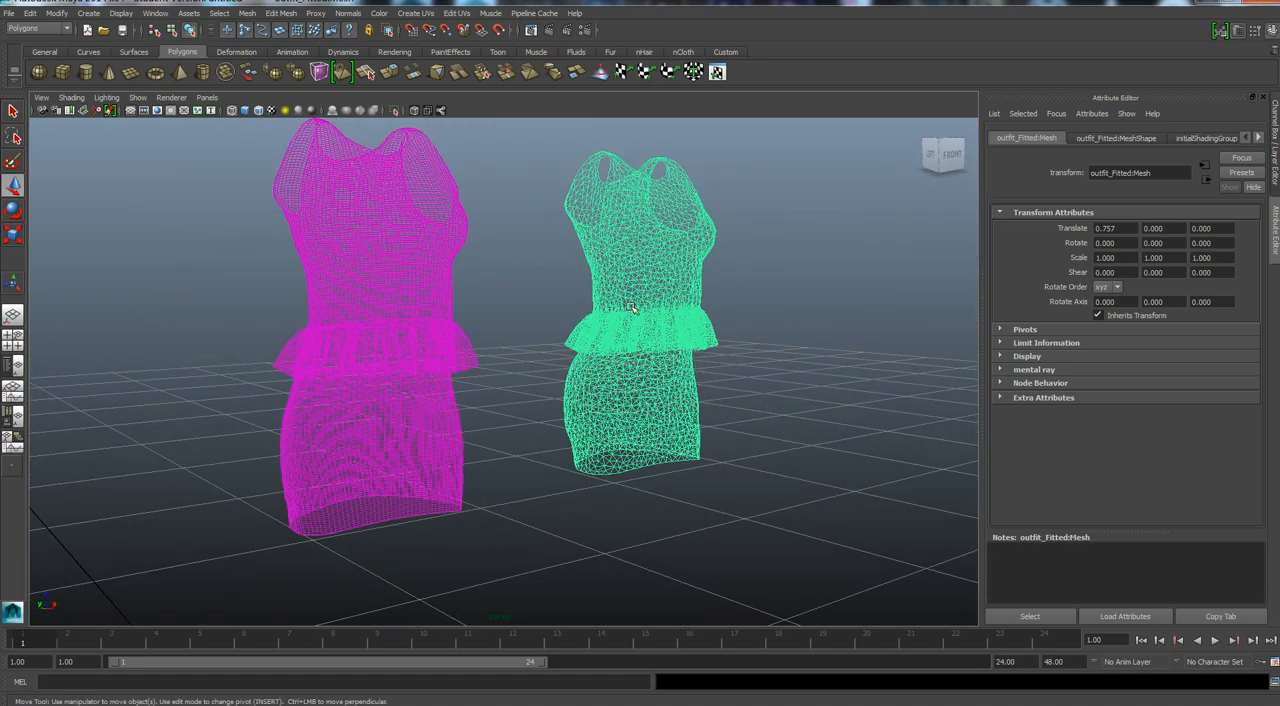
Try to delete the original triangulated outfit while the quad outfit still depends on its transfer history.
{"action": "key", "text": "Delete"}
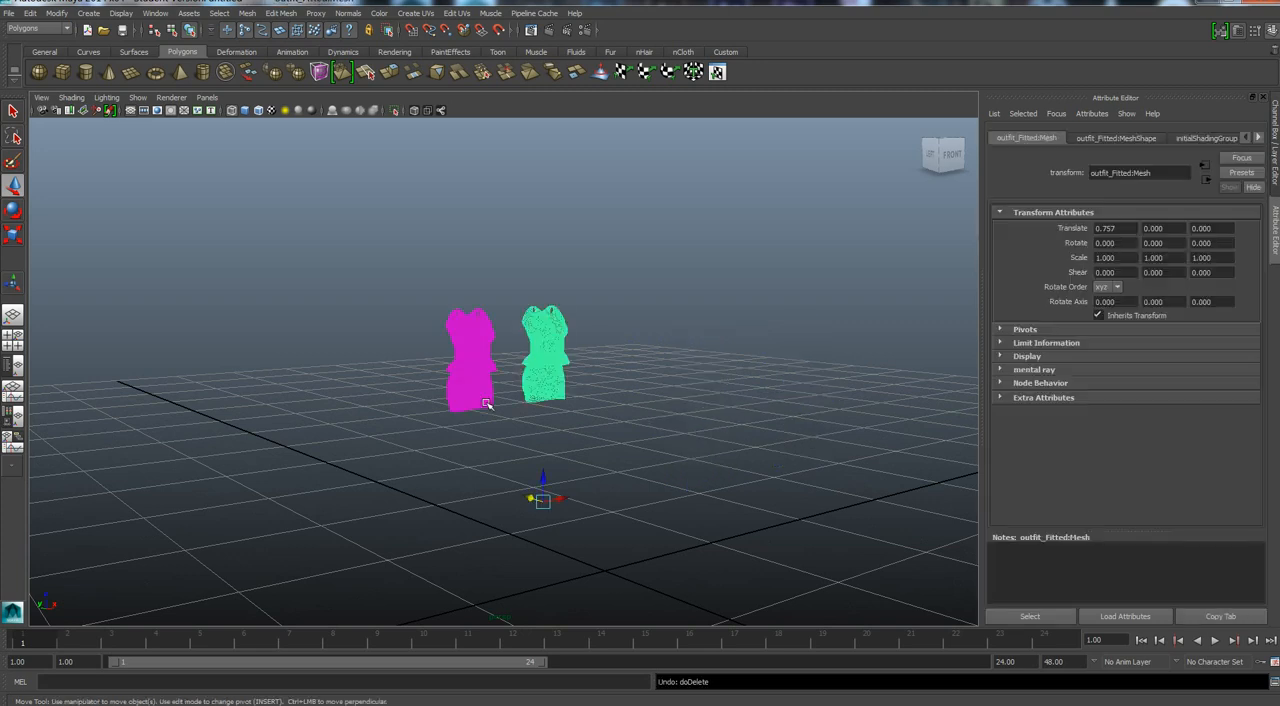
{"action": "scroll", "coordinate": [486, 402], "scroll_direction": "up", "scroll_amount": 3}
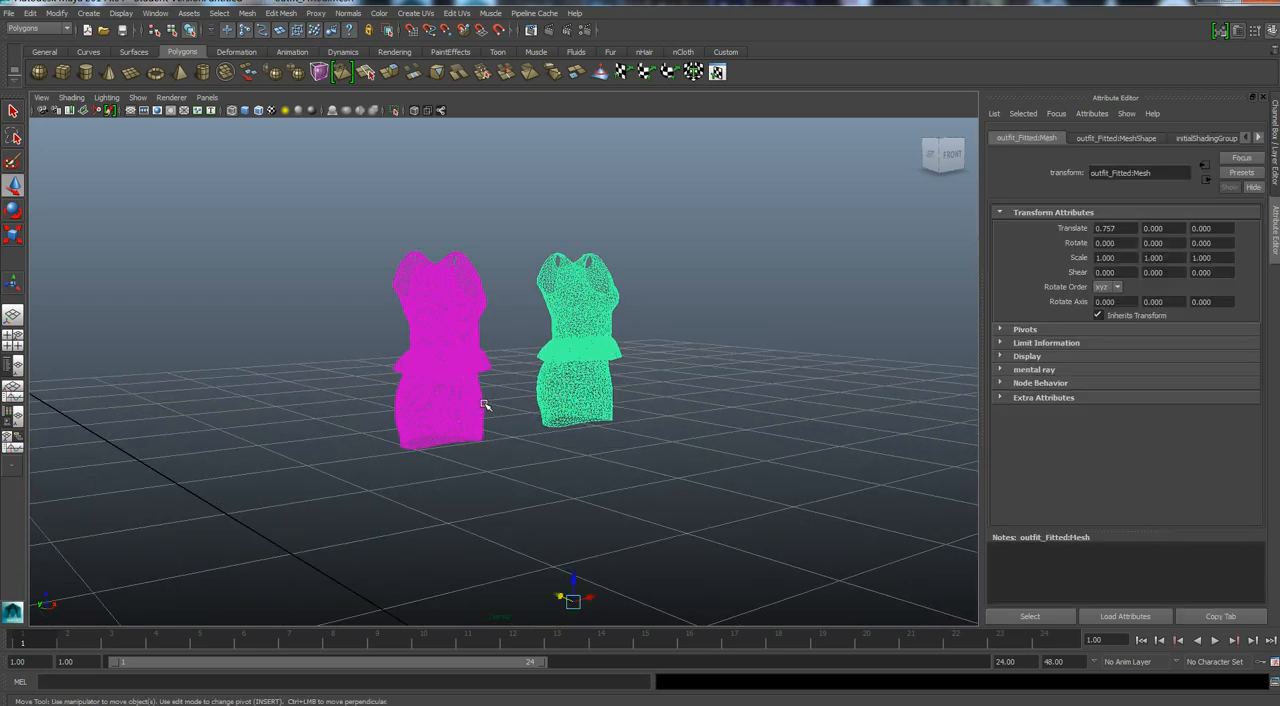
Freeze the transformations of the quad outfit and the triangulated original together, and delete both objects' history.
{"action": "scroll", "coordinate": [486, 404], "scroll_direction": "up", "scroll_amount": 2}
{"action": "left_click", "coordinate": [465, 411]}
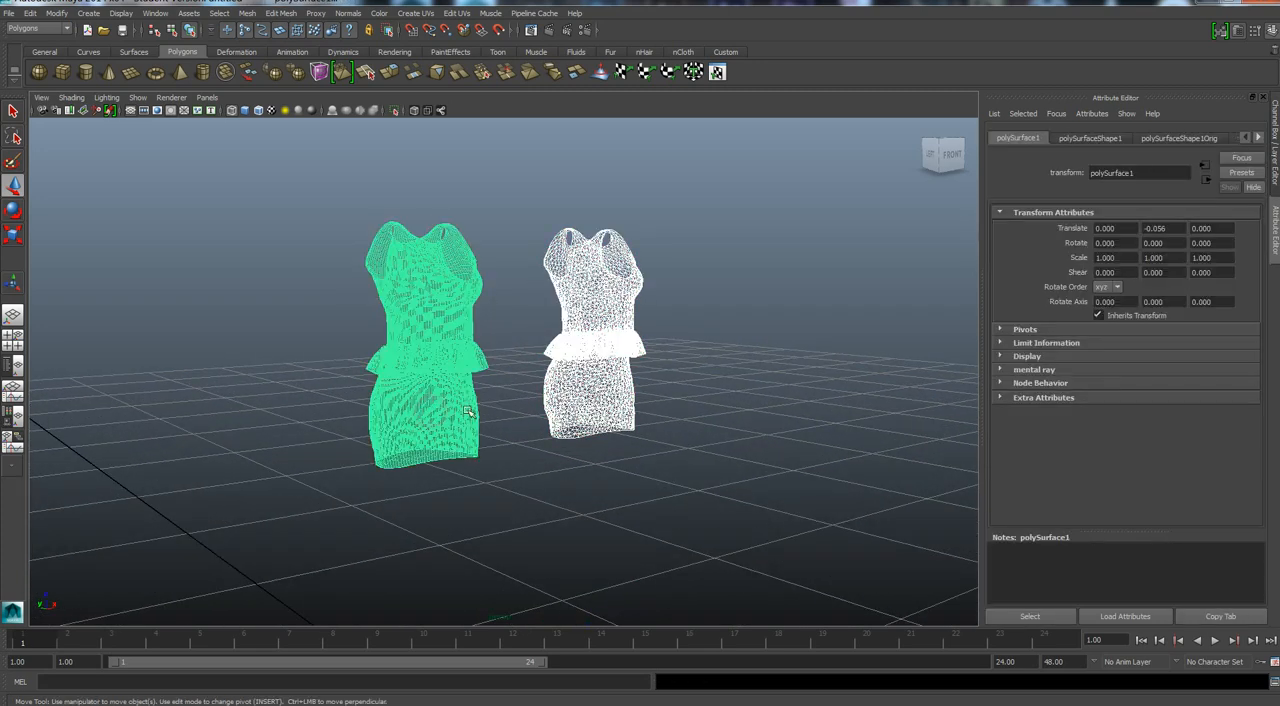
{"action": "left_click", "coordinate": [571, 385]}
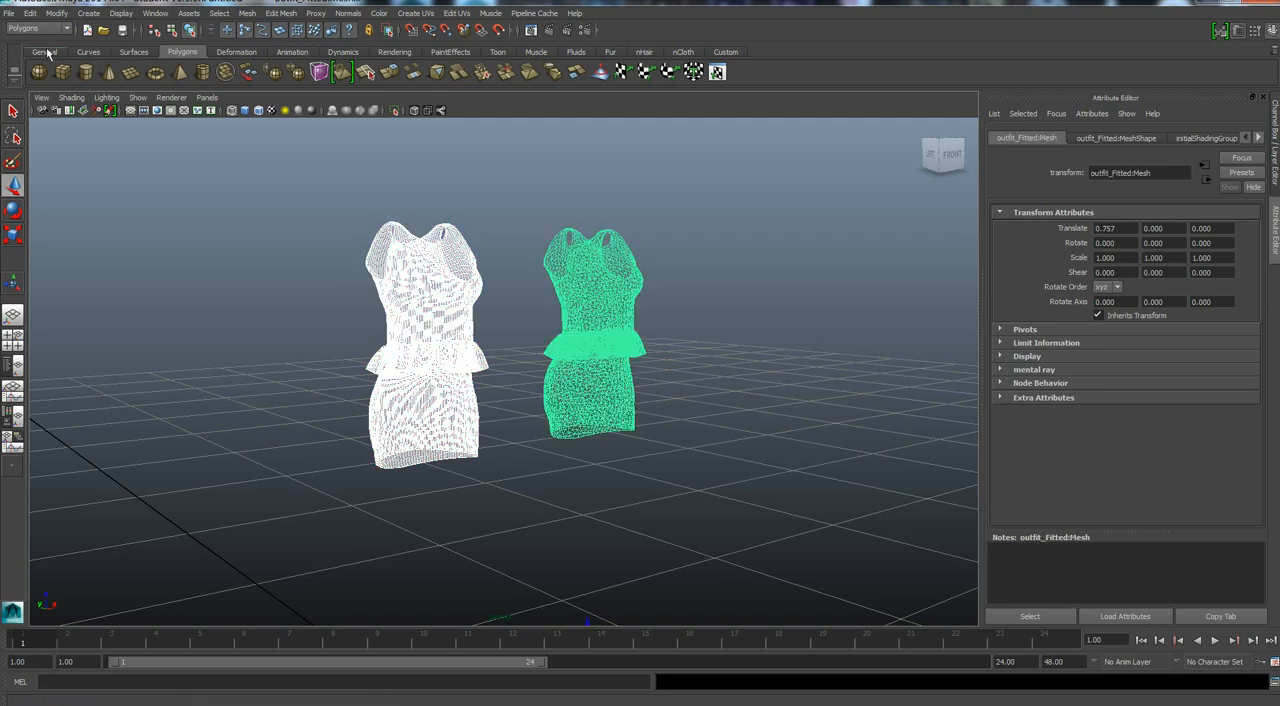
{"action": "left_click", "coordinate": [57, 13]}
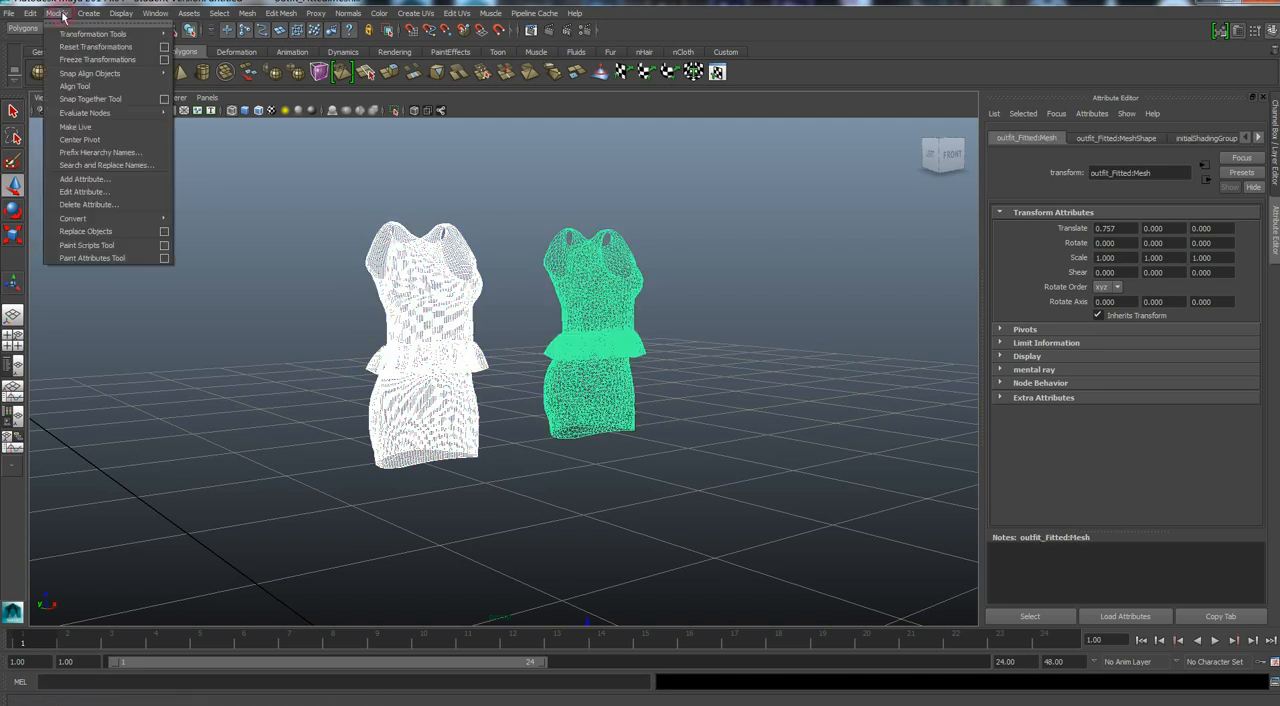
{"action": "left_click", "coordinate": [93, 60]}
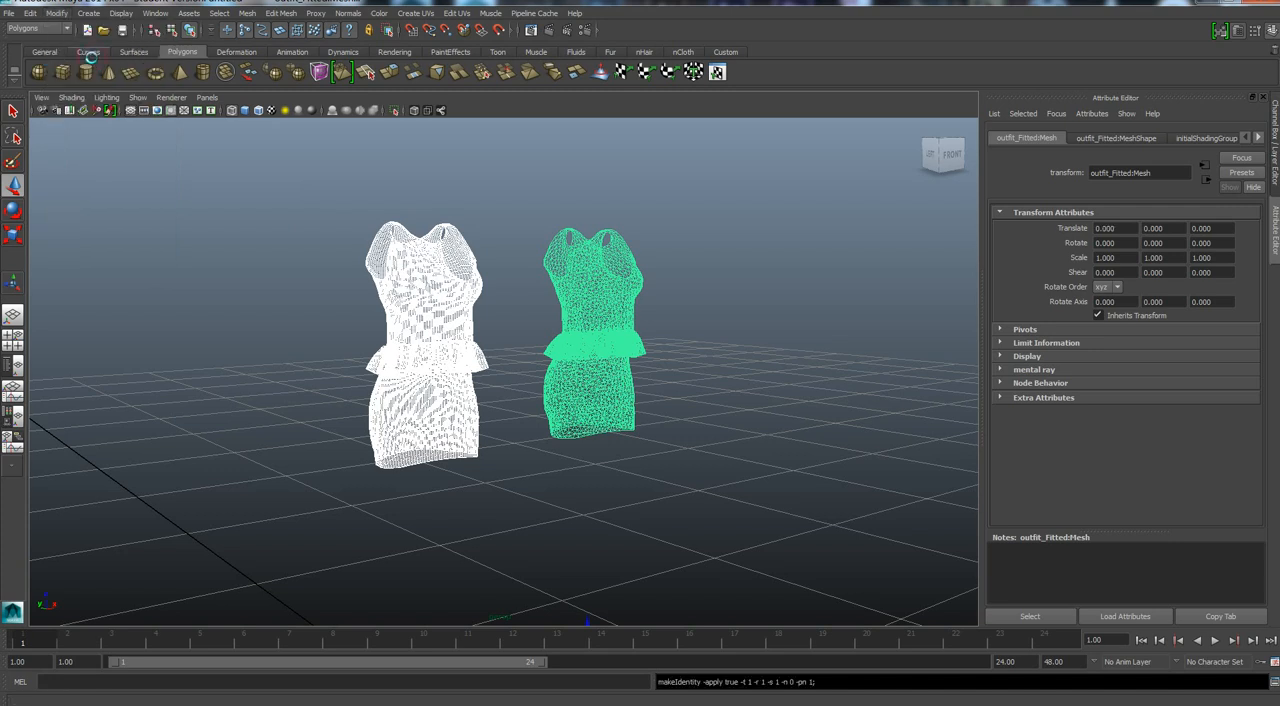
{"action": "left_click", "coordinate": [32, 13]}
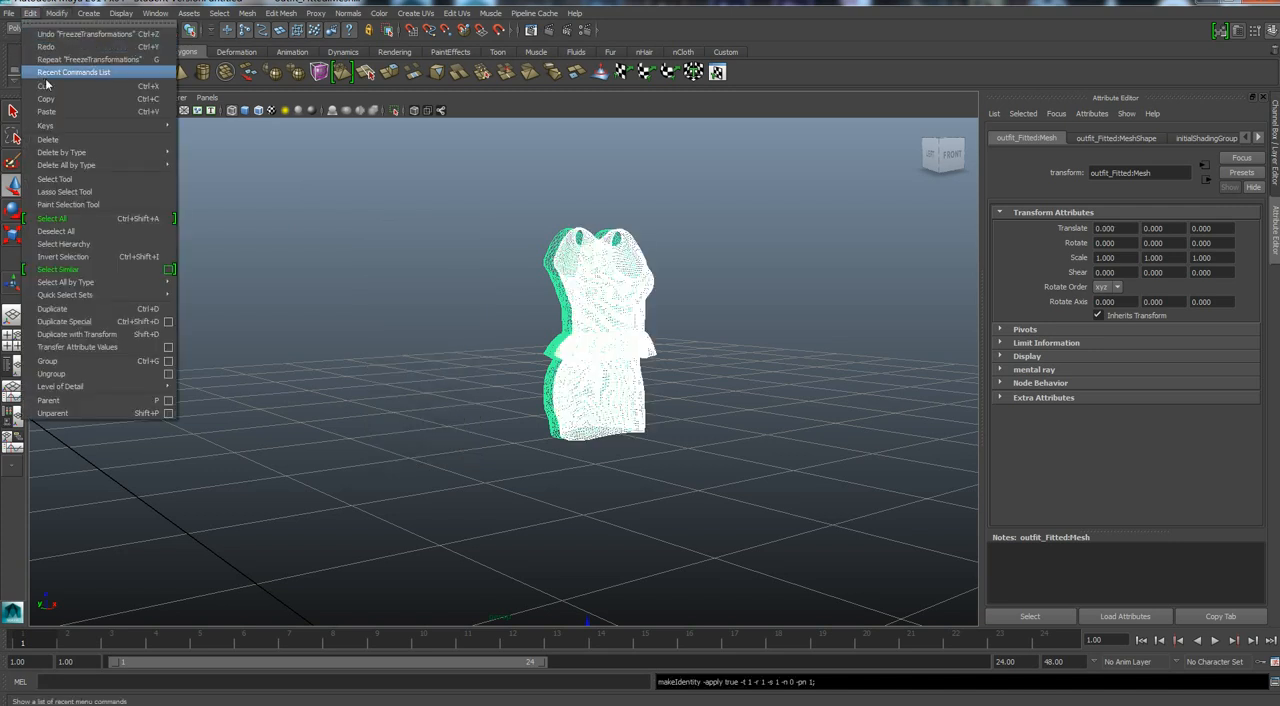
{"action": "mouse_move", "coordinate": [120, 152]}
{"action": "left_click", "coordinate": [200, 162]}
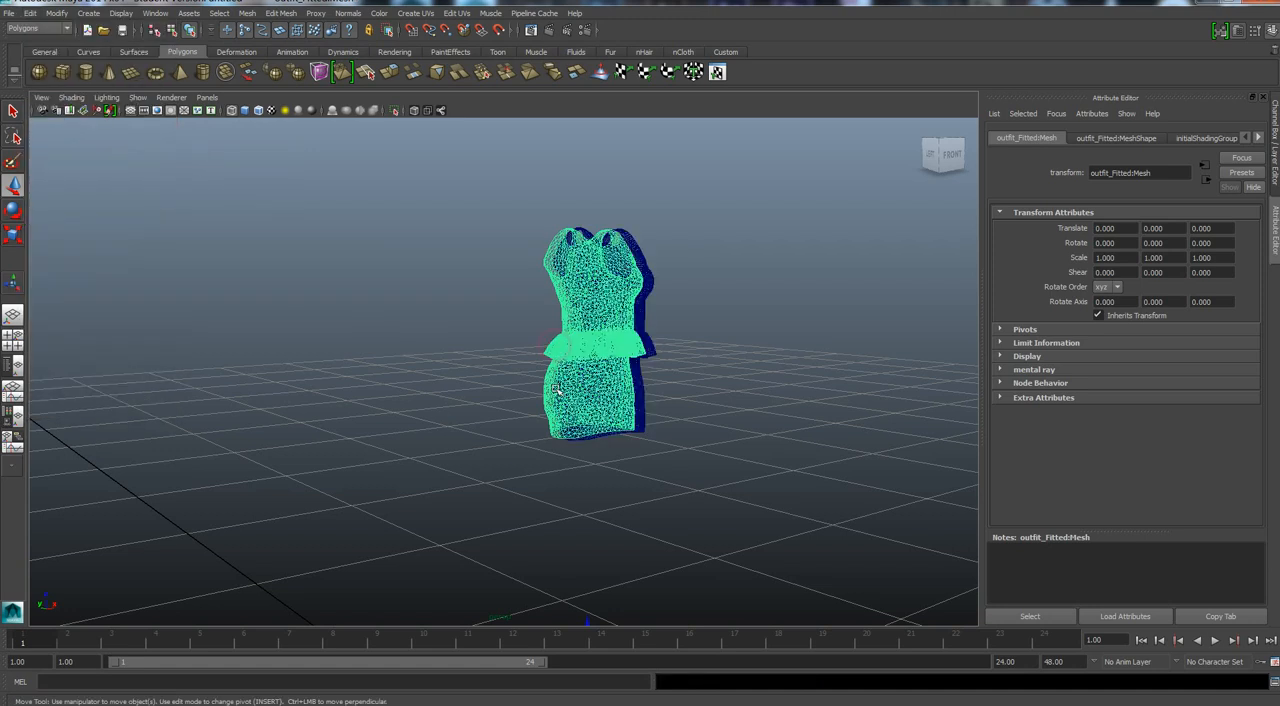
Move the triangulated original about 0.9 units in negative X, clear of the quad outfit, and delete it.
{"action": "left_click_drag", "start_coordinate": [553, 410], "coordinate": [537, 472], "text": "alt"}
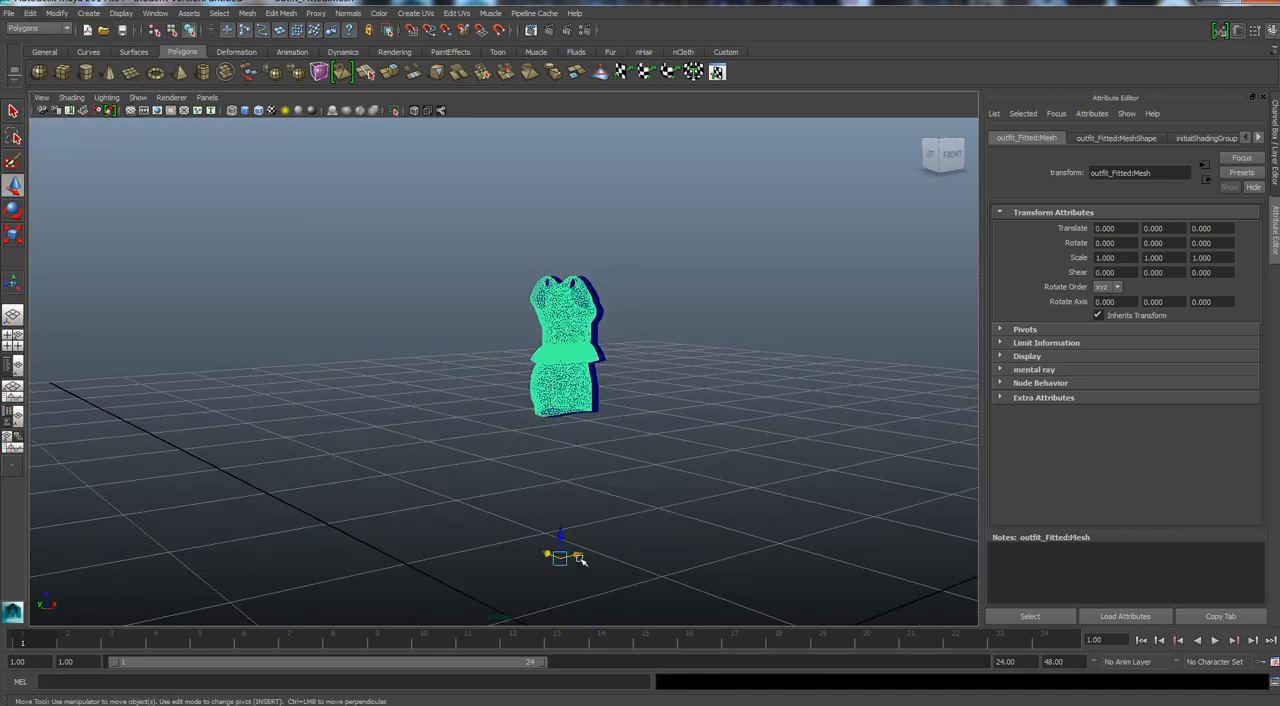
{"action": "left_click_drag", "start_coordinate": [577, 556], "coordinate": [437, 563]}
{"action": "scroll", "coordinate": [421, 480], "scroll_direction": "up", "scroll_amount": 5}
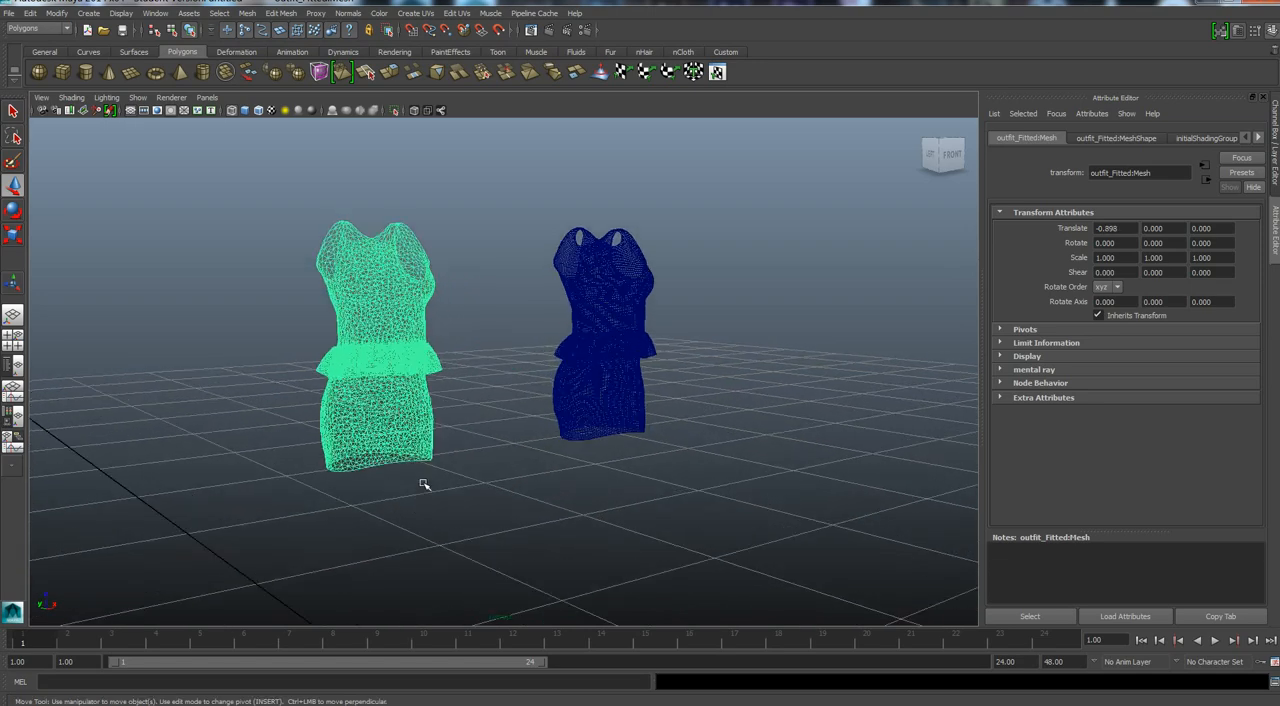
{"action": "scroll", "coordinate": [421, 480], "scroll_direction": "up", "scroll_amount": 3}
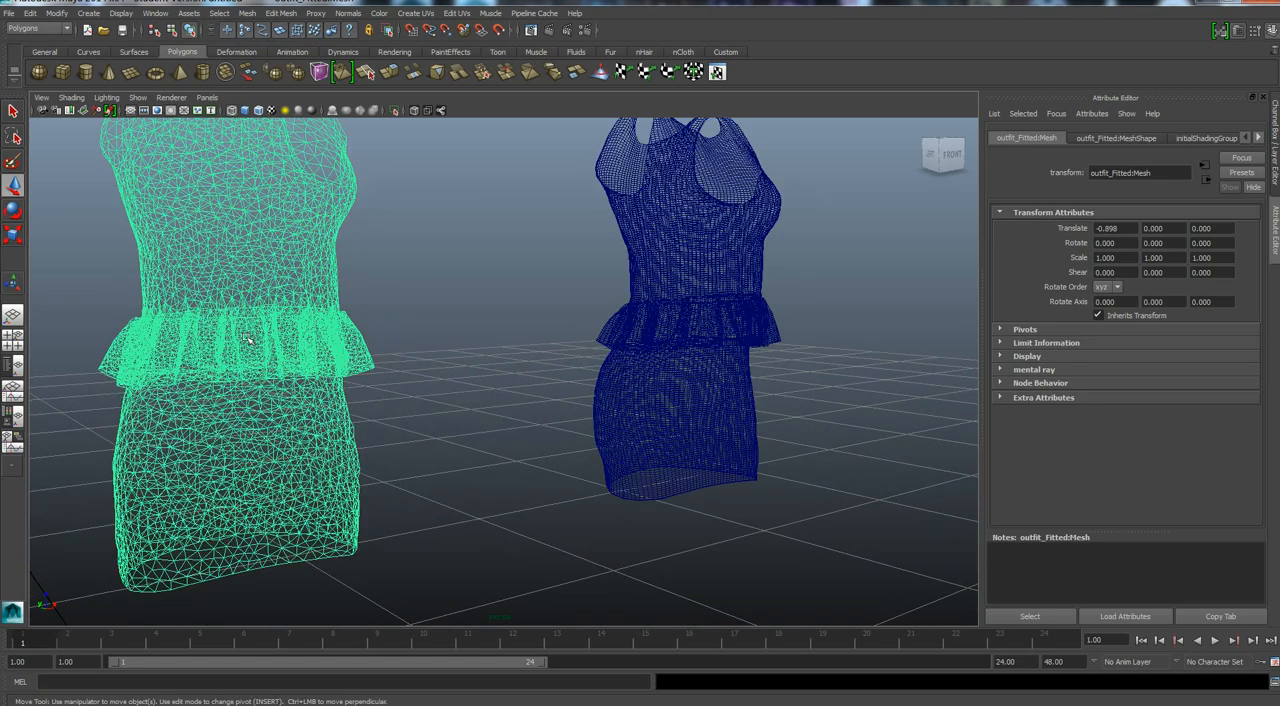
{"action": "key", "text": "Delete"}
Export only the quad outfit in DAE_FBX format as Outfit Quads to the Tris to quads Project folder on the desktop.
{"action": "left_click", "coordinate": [689, 405]}
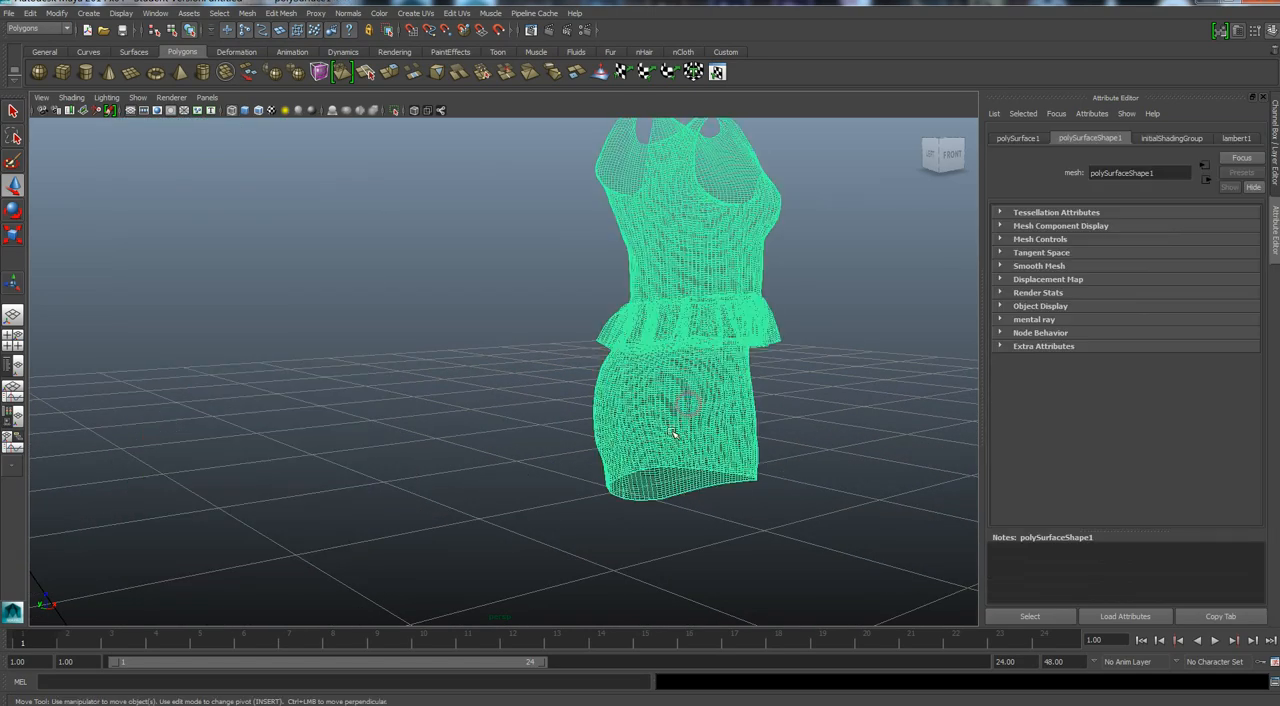
{"action": "scroll", "coordinate": [674, 466], "scroll_direction": "down", "scroll_amount": 5}
{"action": "scroll", "coordinate": [669, 461], "scroll_direction": "up", "scroll_amount": 3}
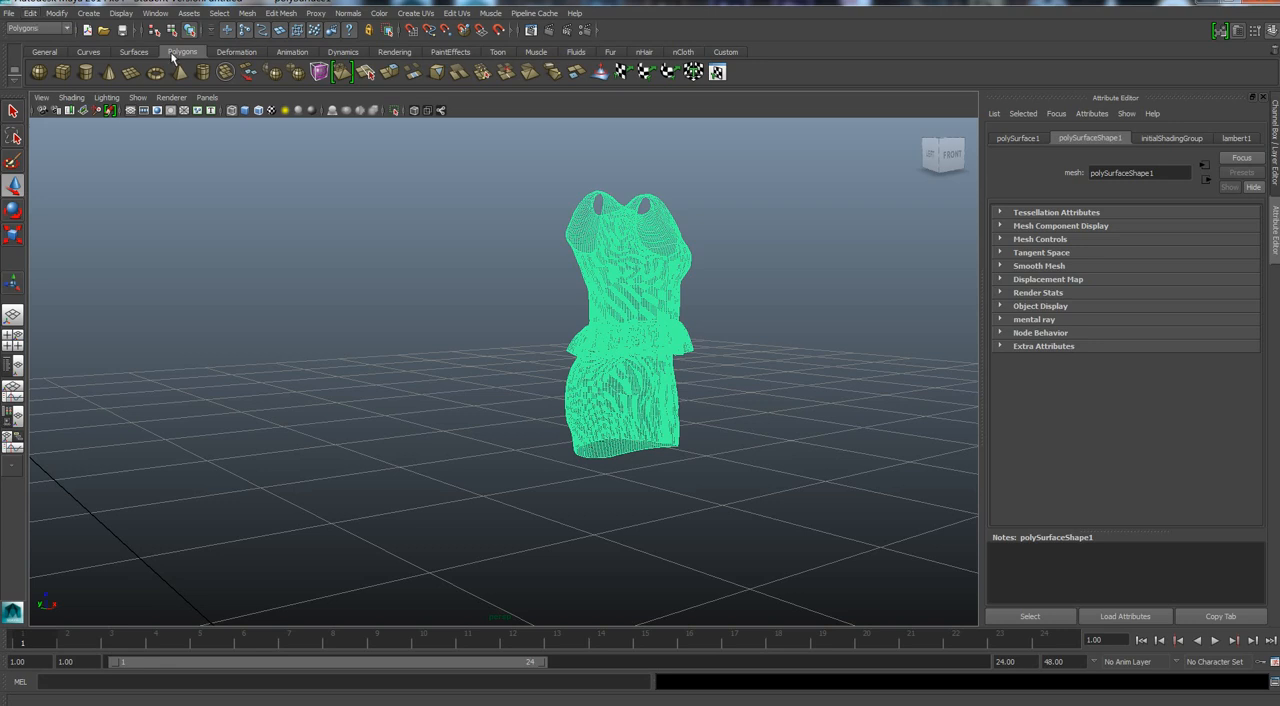
{"action": "key", "text": "w"}
{"action": "left_click", "coordinate": [9, 14]}
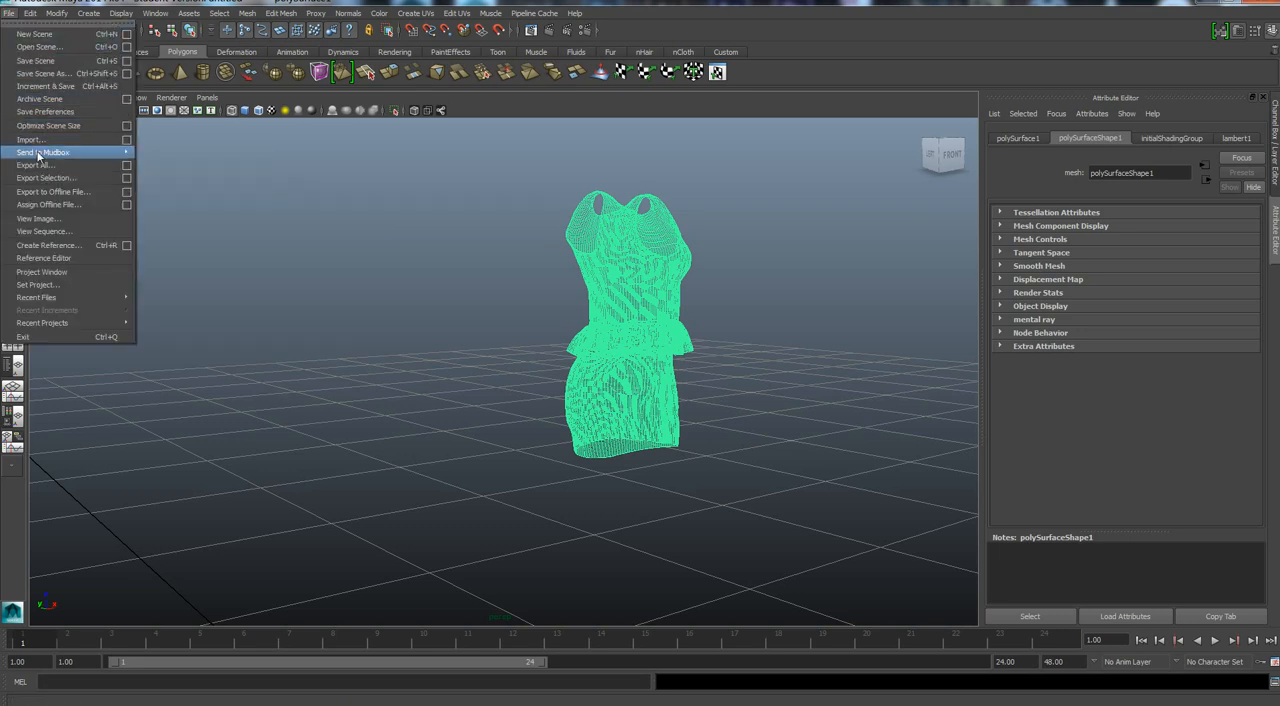
{"action": "left_click", "coordinate": [36, 178]}
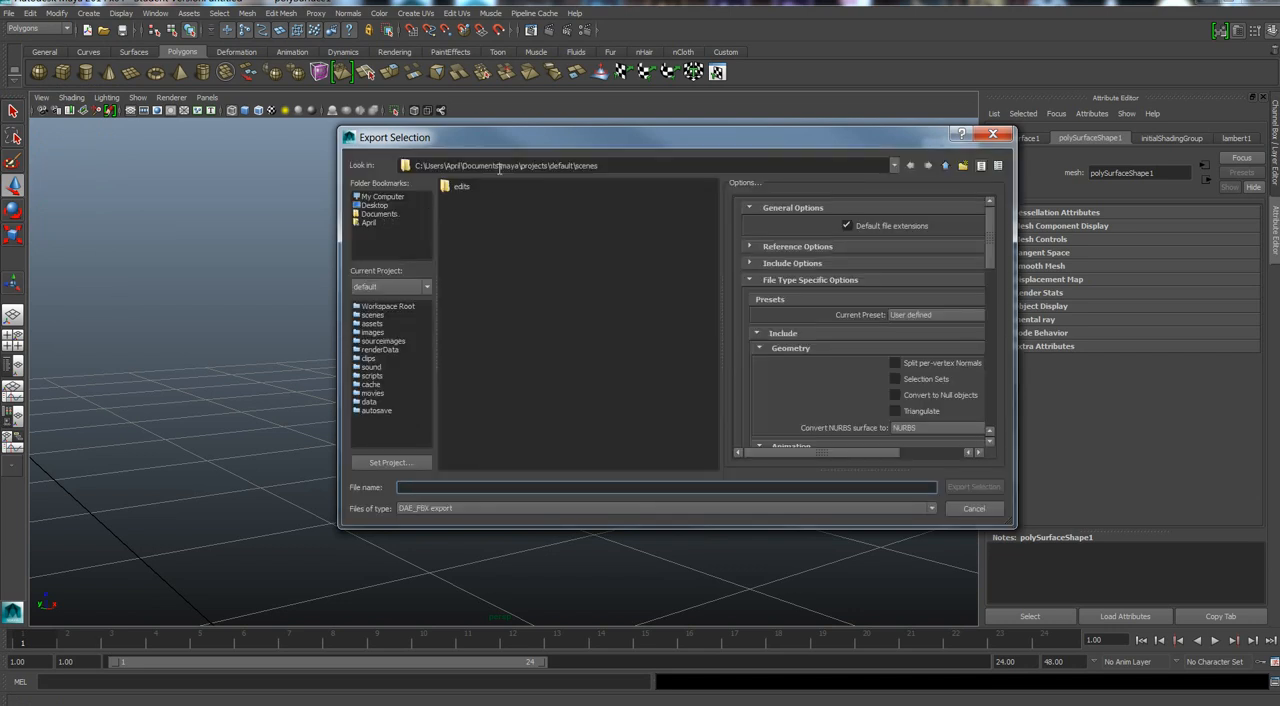
{"action": "left_click", "coordinate": [372, 205]}
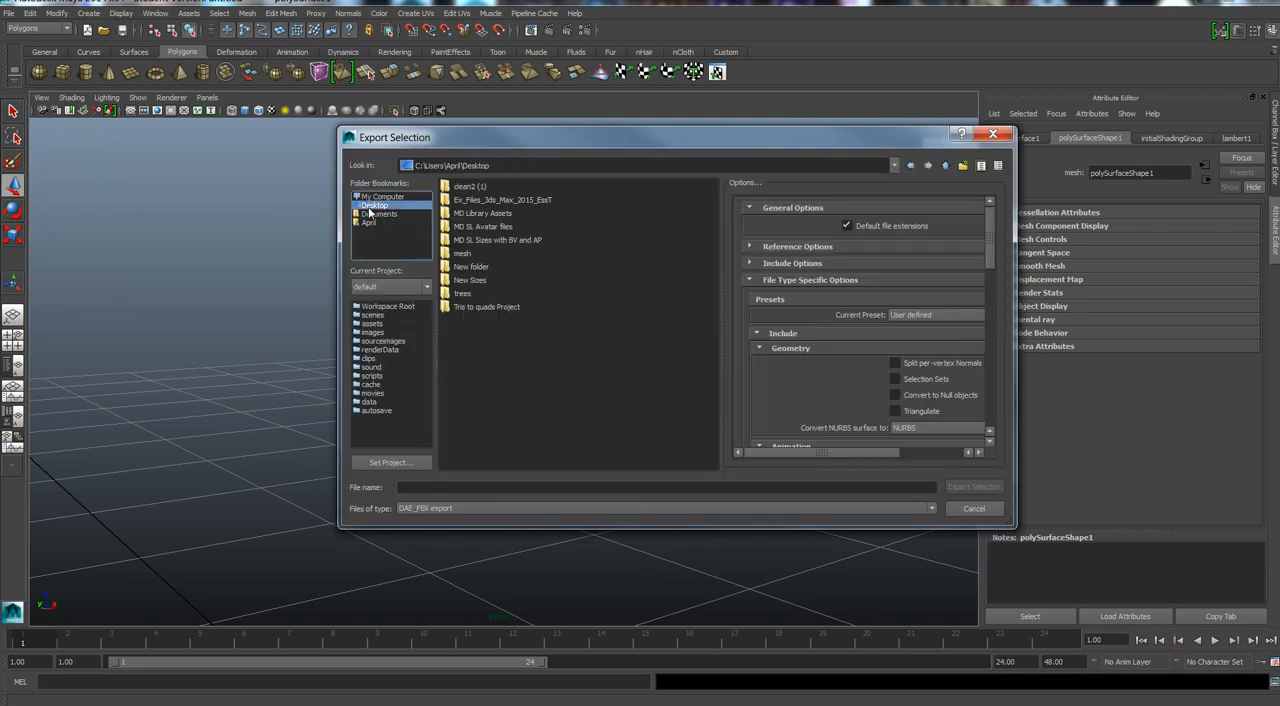
{"action": "double_click", "coordinate": [489, 308]}
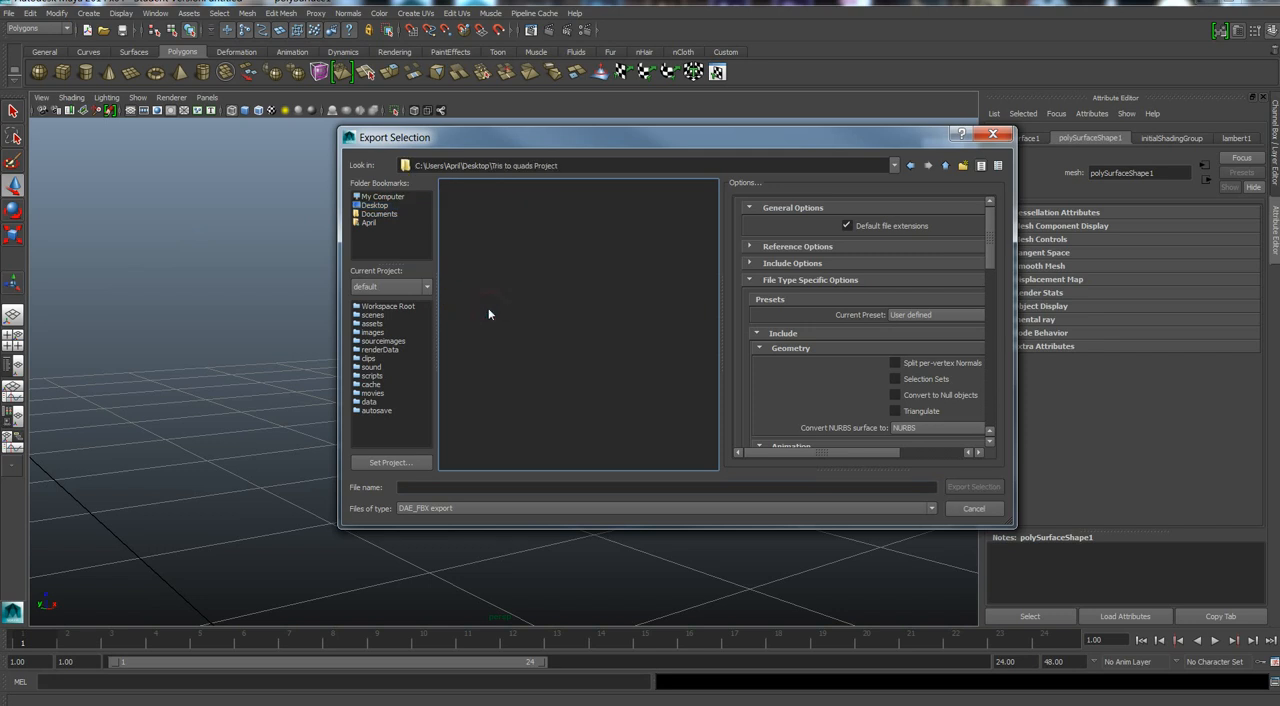
{"action": "left_click", "coordinate": [428, 487]}
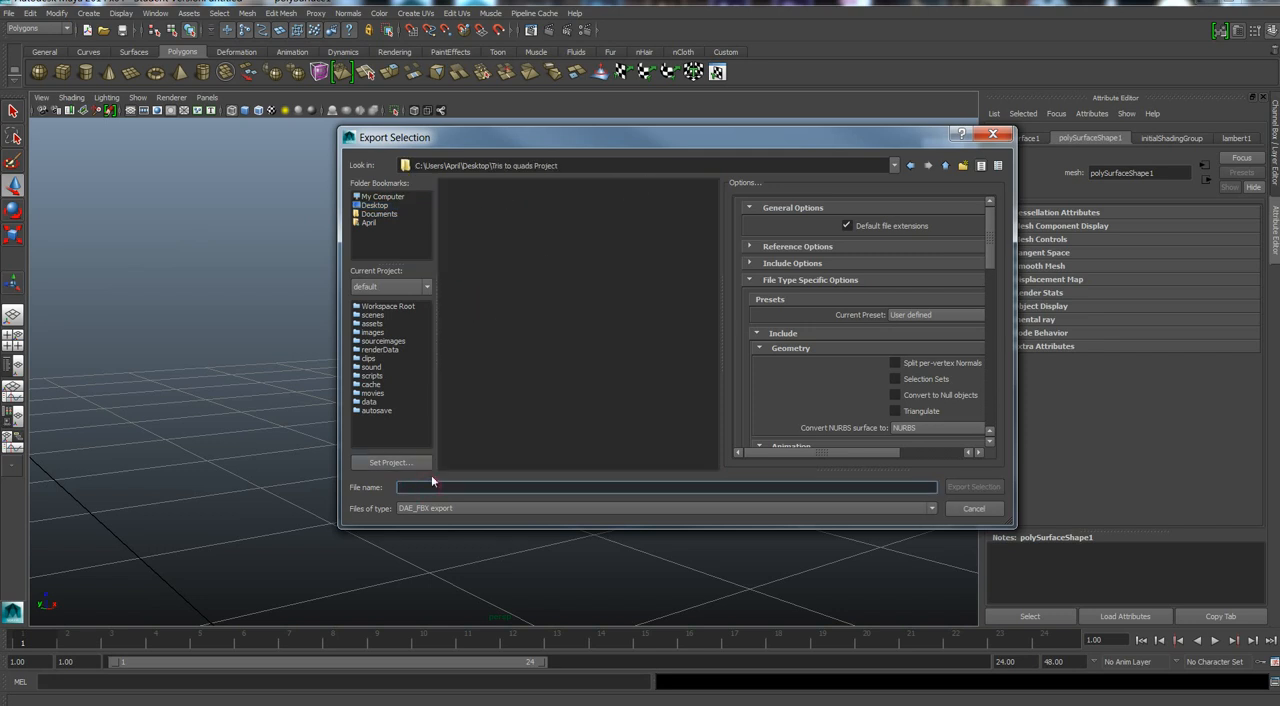
{"action": "type", "text": "0"}
{"action": "left_click", "coordinate": [976, 489]}
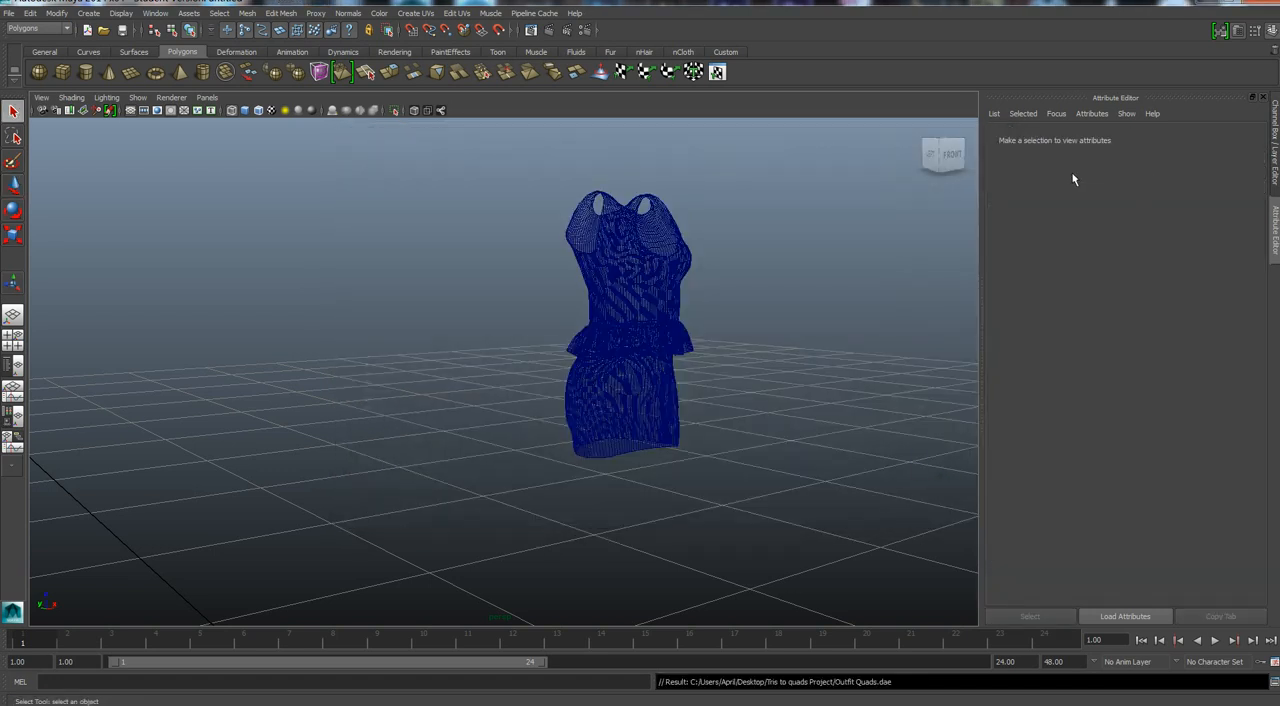
Switch to Blender and open the list of object types that can be added to the empty scene.
{"action": "left_click", "coordinate": [1205, 7]}
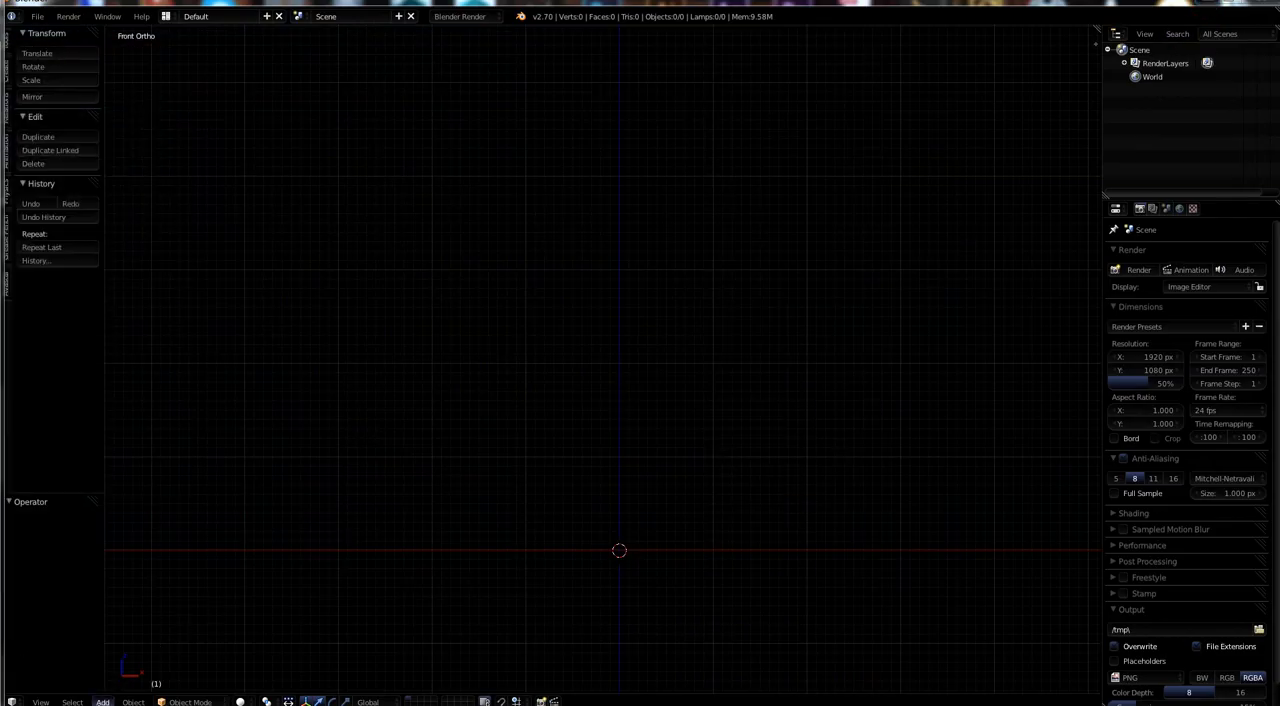
{"action": "left_click", "coordinate": [102, 702]}
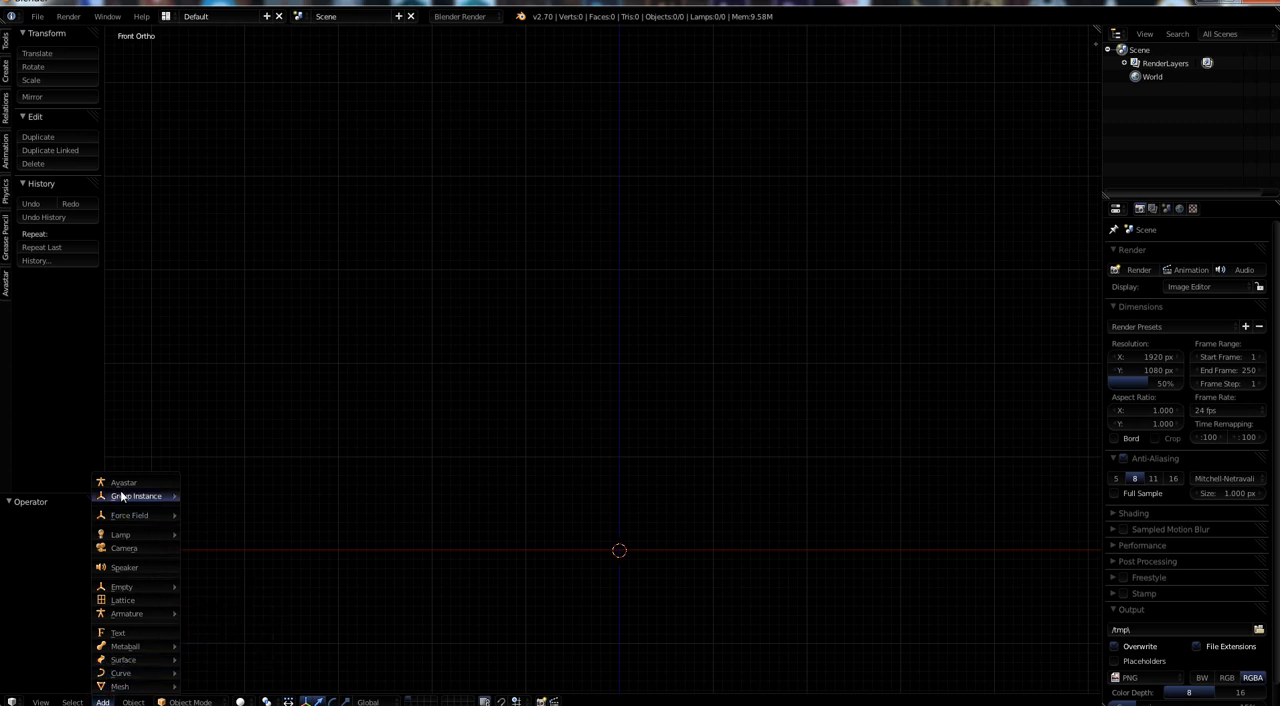
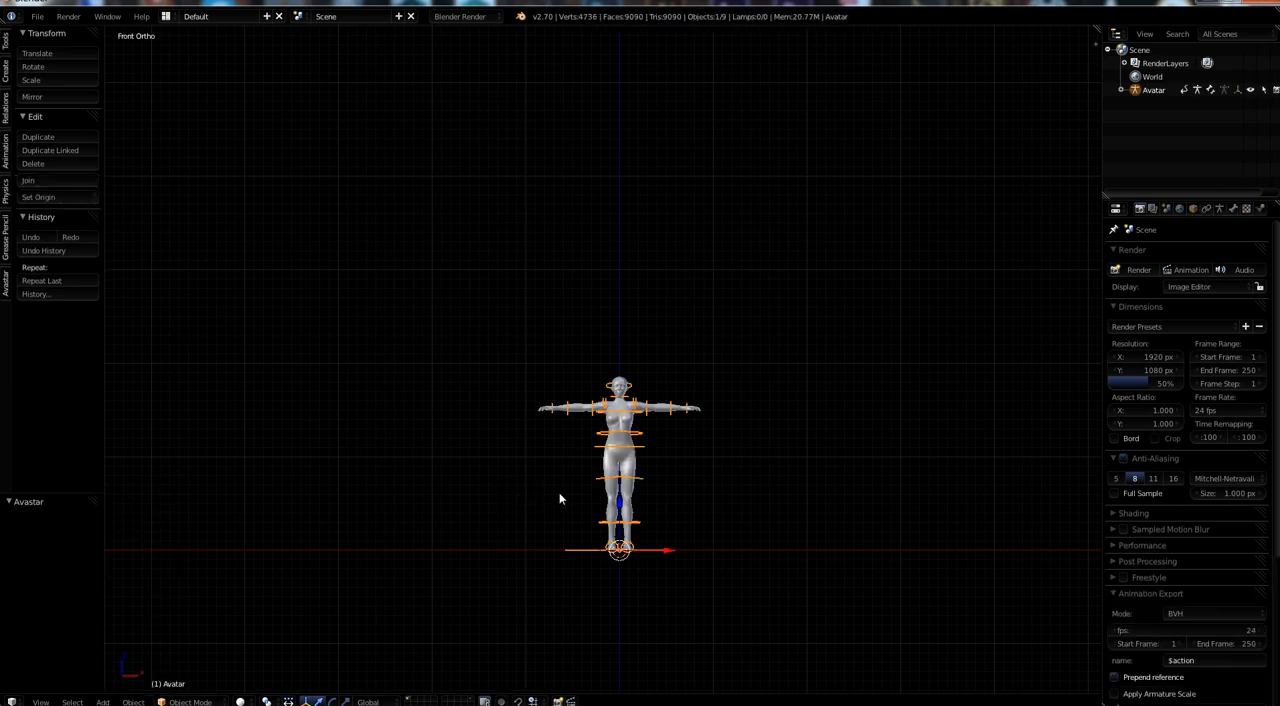
Move the avatar's armature to the first layer of the second row so that only the body mesh stays displayed.
{"action": "scroll", "coordinate": [601, 487], "scroll_direction": "up", "scroll_amount": 6}
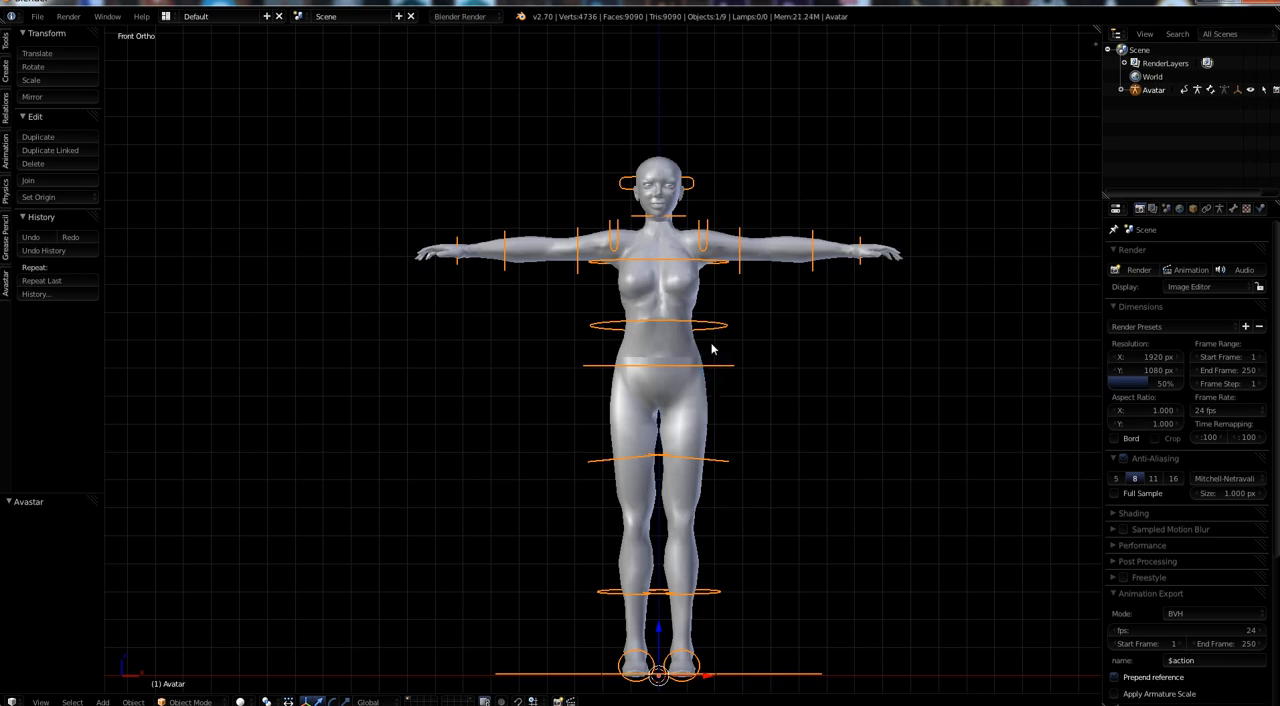
{"action": "key", "text": "m"}
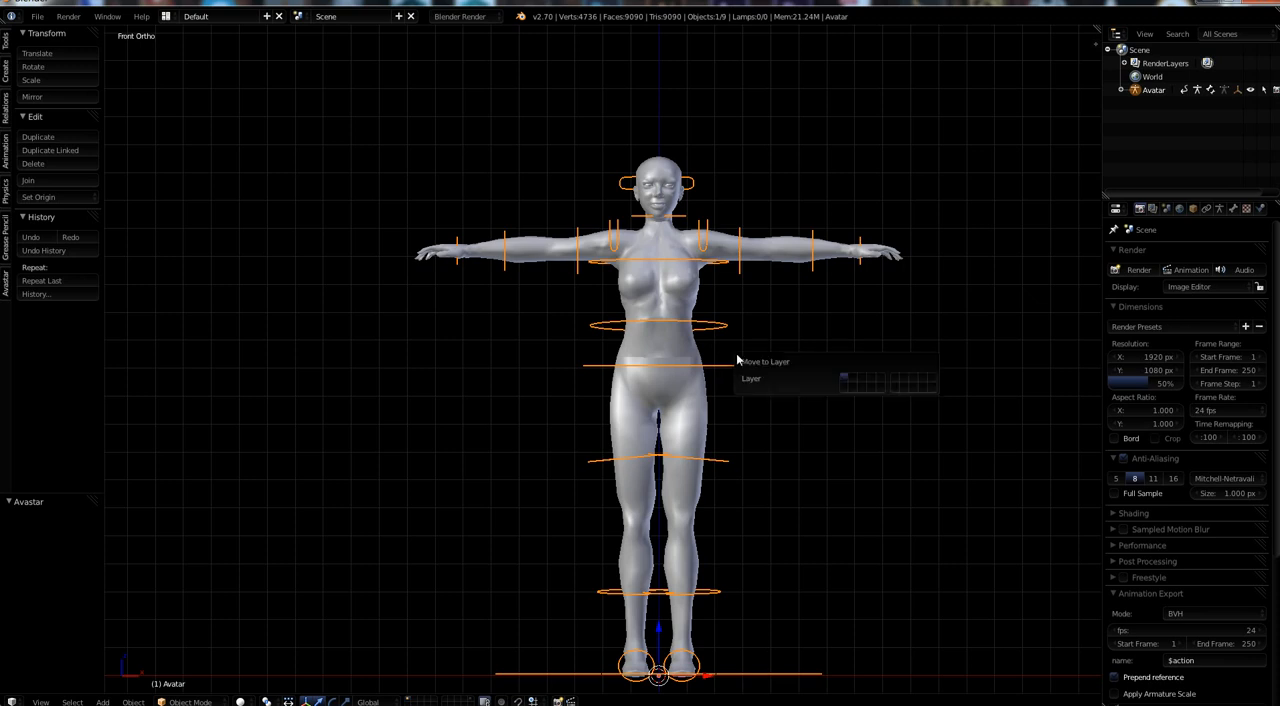
{"action": "left_click", "coordinate": [843, 389]}
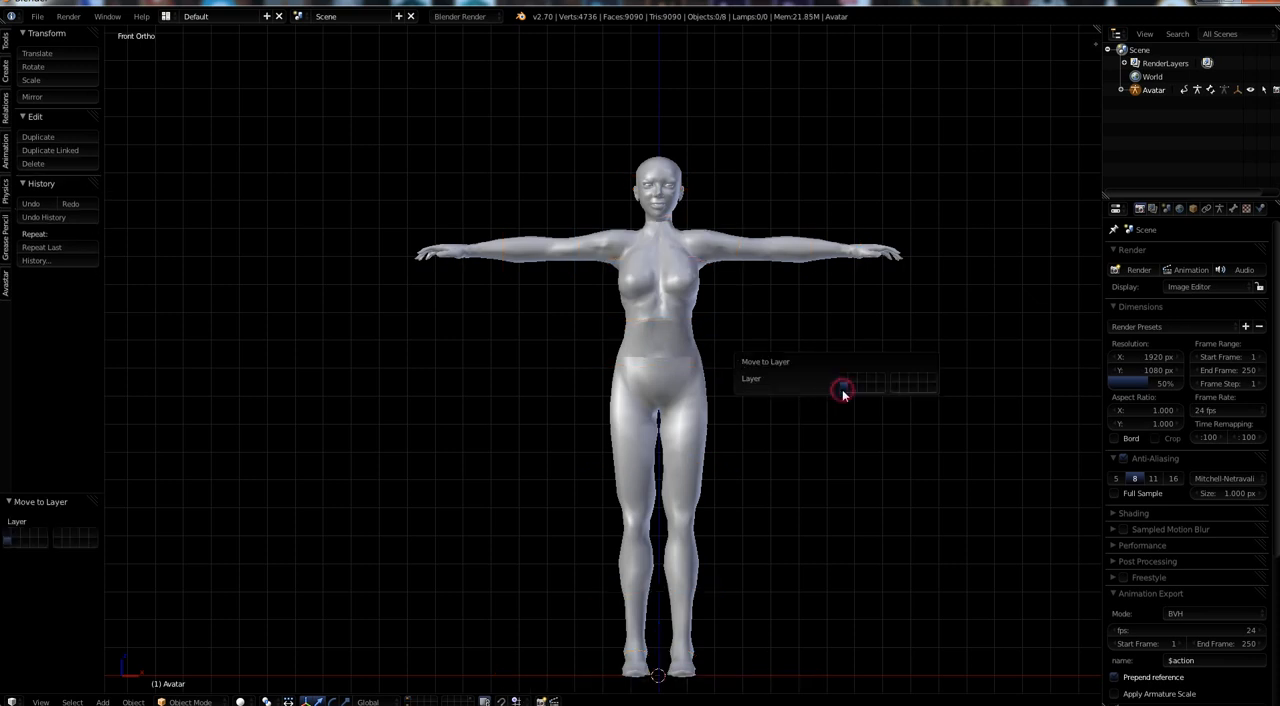
Import the COLLADA file Outfit Quads.dae from the Tris to quads Project folder on the desktop.
{"action": "left_click", "coordinate": [38, 17]}
{"action": "mouse_move", "coordinate": [55, 267]}
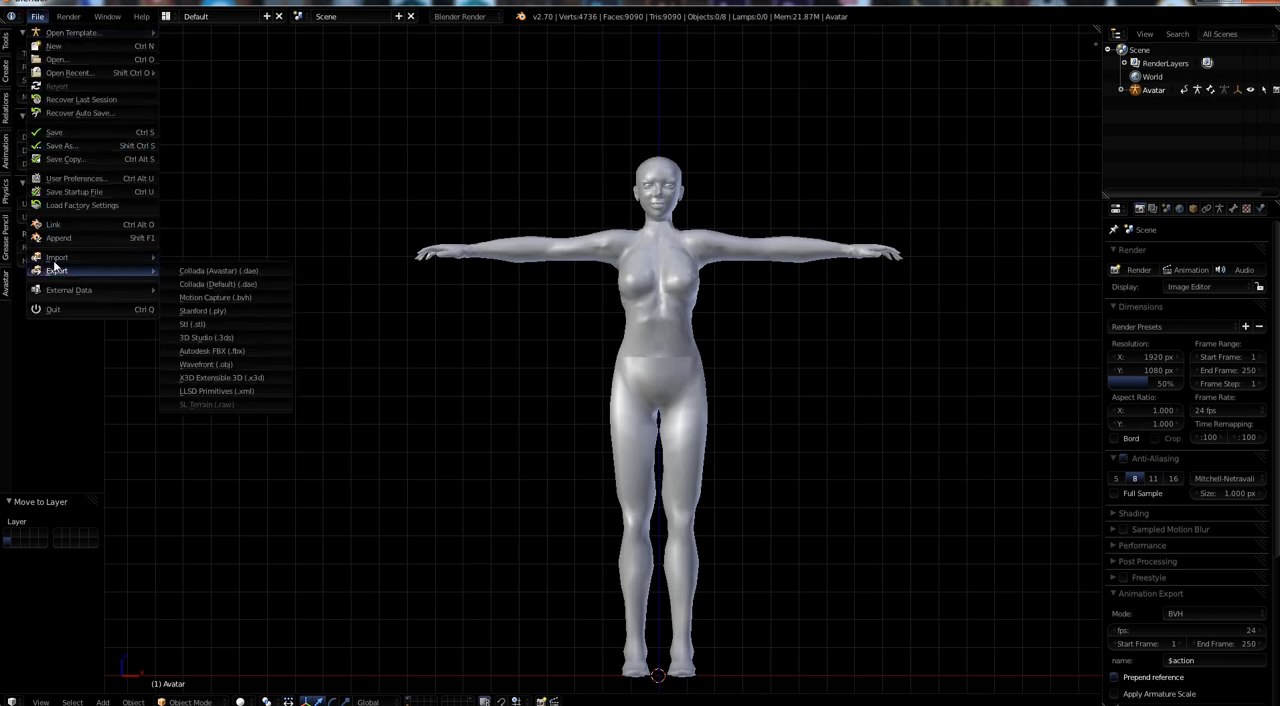
{"action": "left_click", "coordinate": [210, 257]}
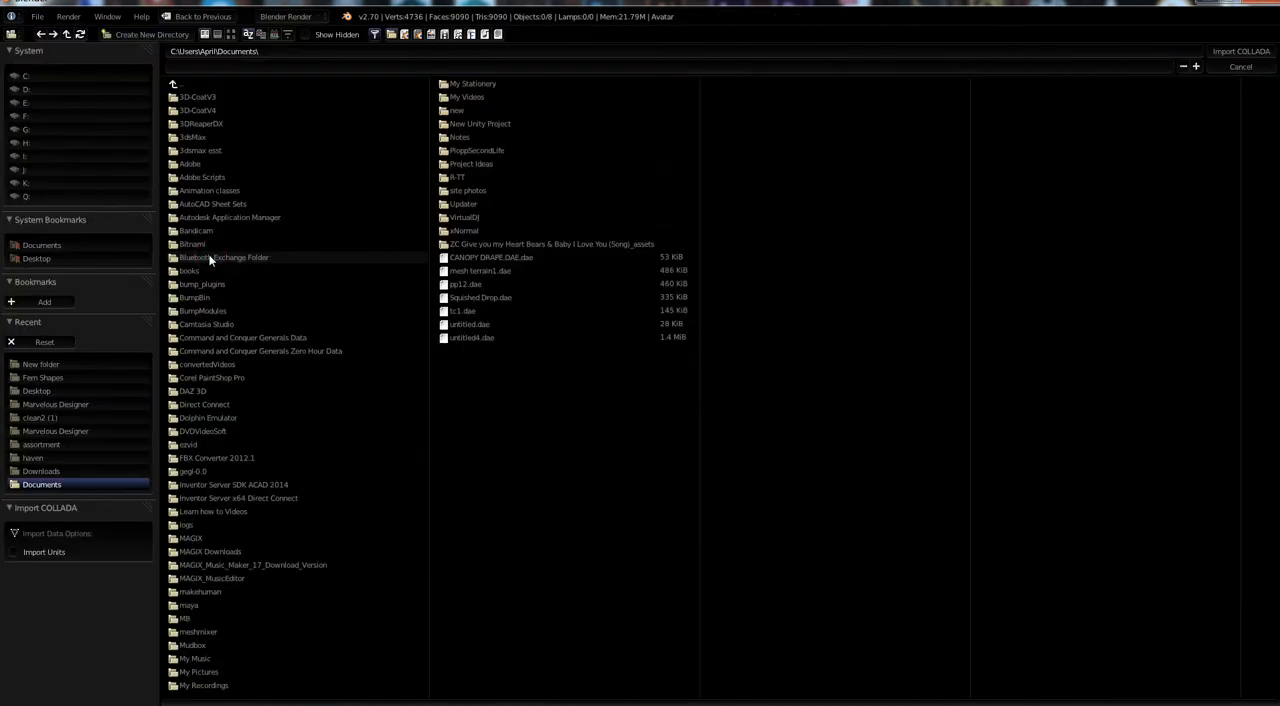
{"action": "left_click", "coordinate": [460, 244]}
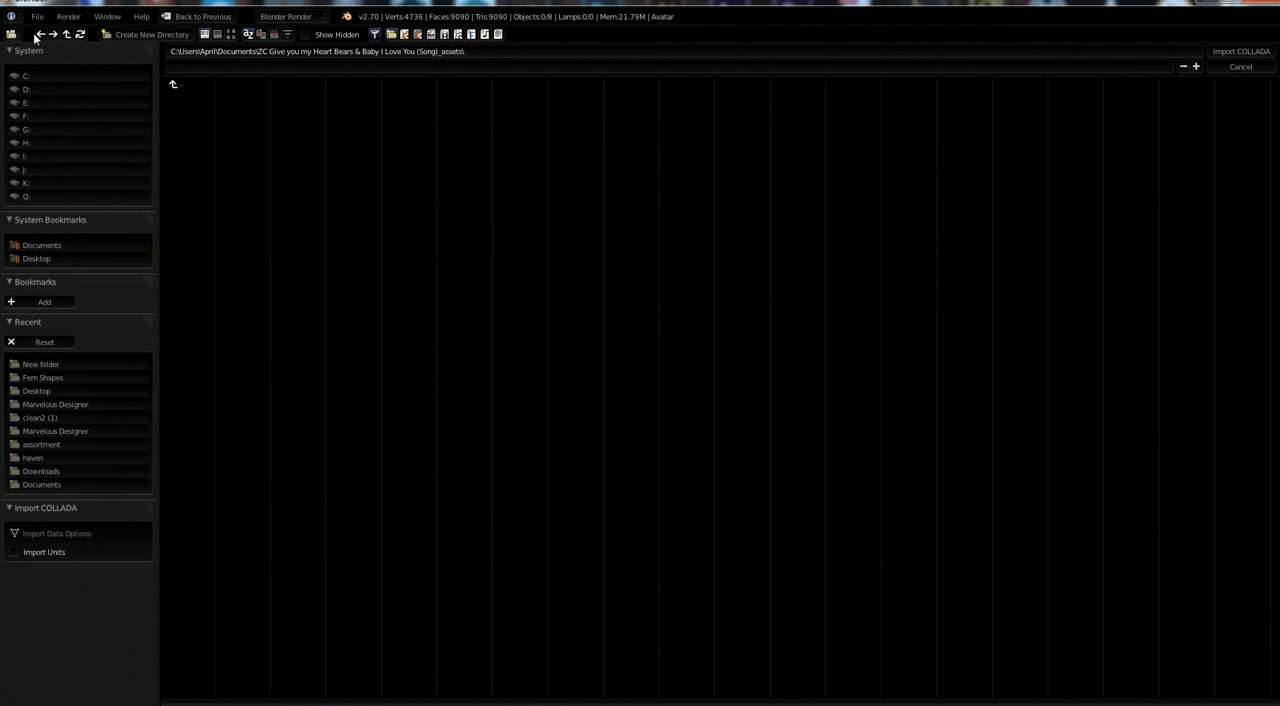
{"action": "left_click", "coordinate": [57, 259]}
{"action": "left_click", "coordinate": [214, 215]}
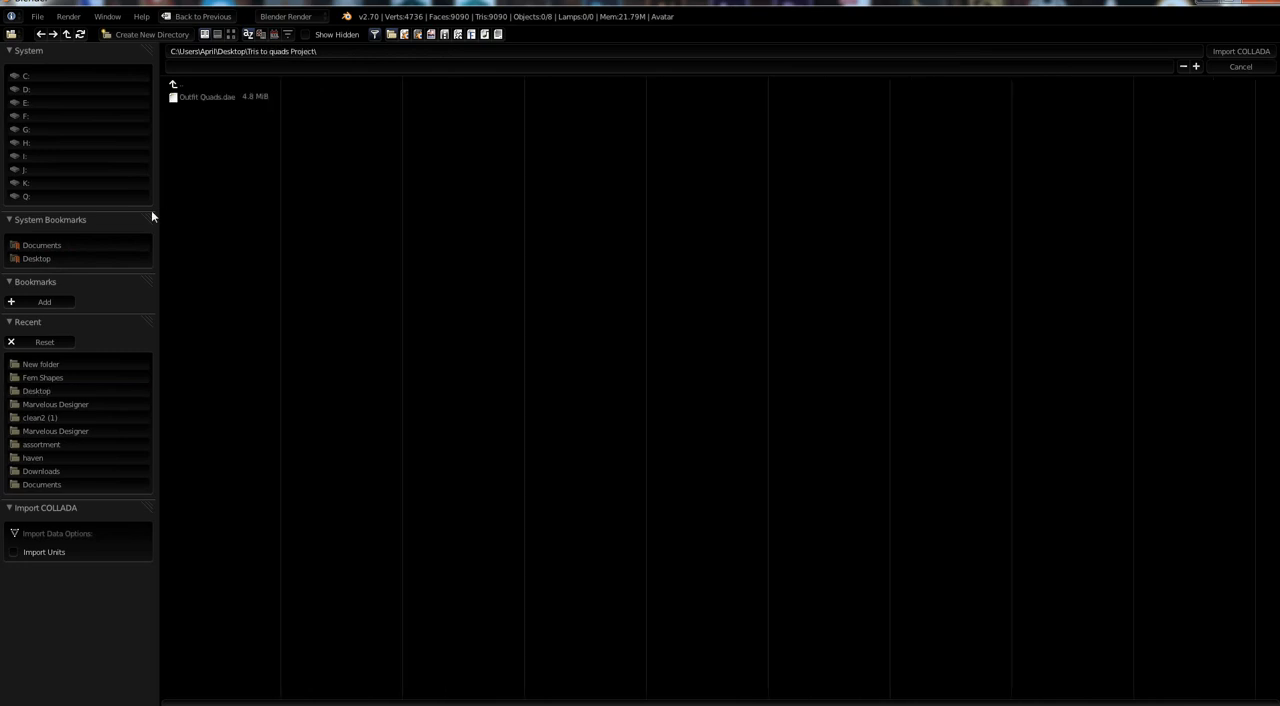
{"action": "left_click", "coordinate": [214, 97]}
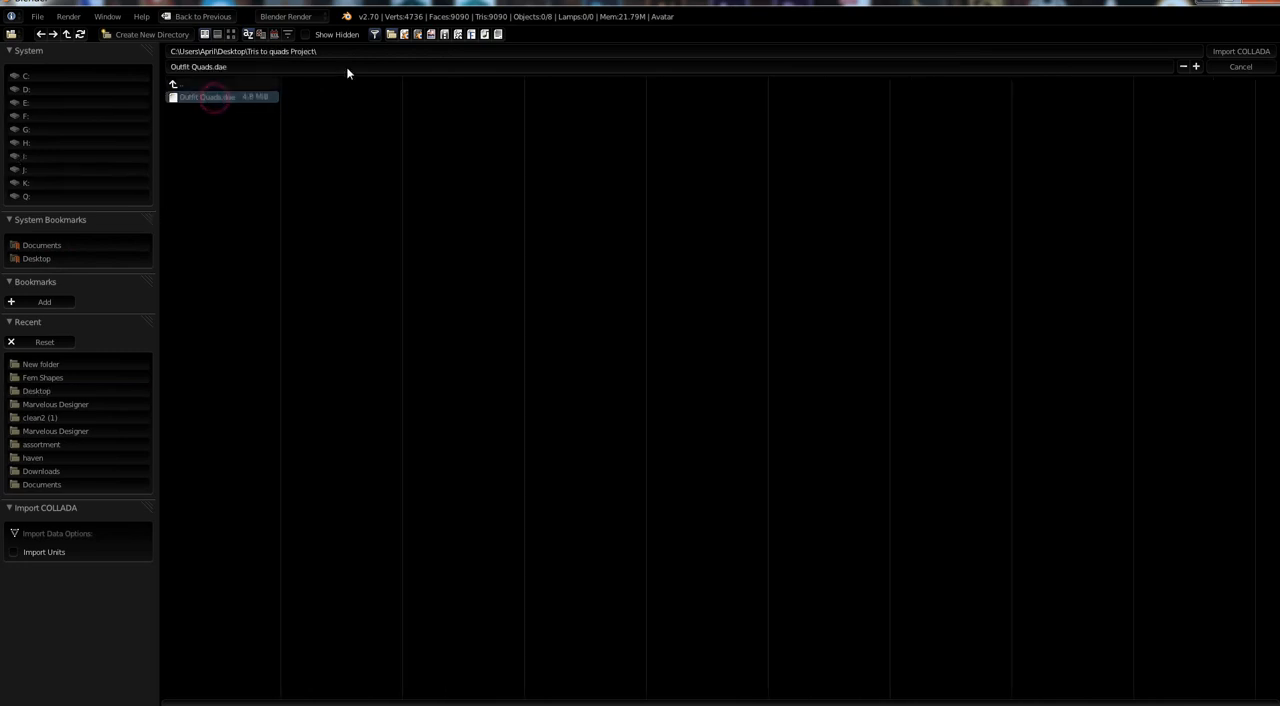
{"action": "left_click", "coordinate": [1226, 55]}
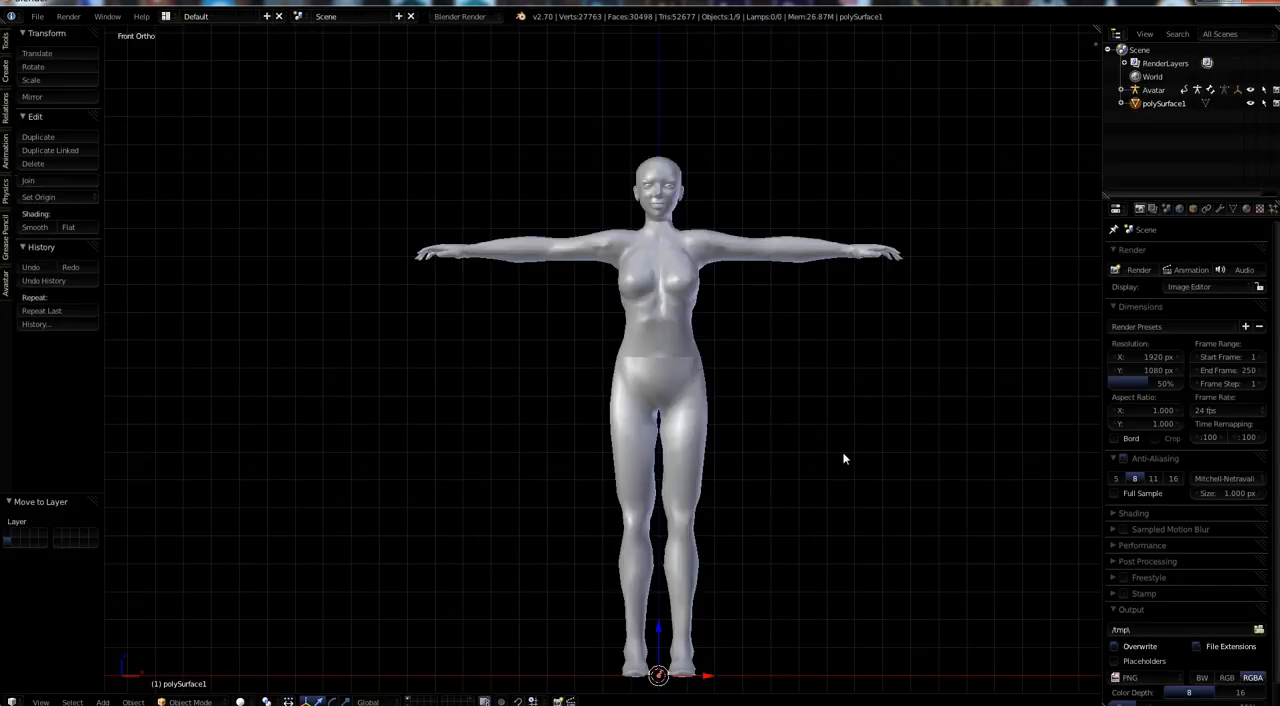
Scale the imported outfit up uniformly in two passes, about 15 times and about 7.28 times, to roughly match the avatar.
{"action": "middle_click_drag", "start_coordinate": [713, 571], "coordinate": [620, 475], "text": "shift"}
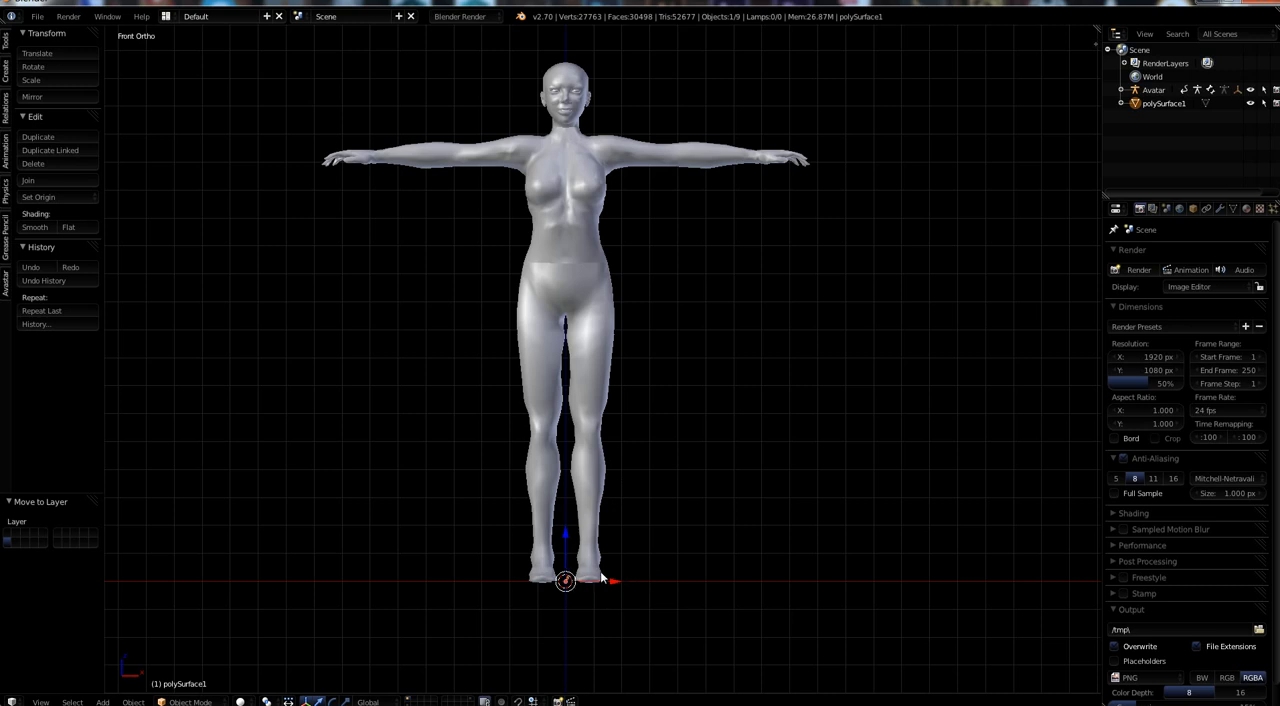
{"action": "key", "text": "s"}
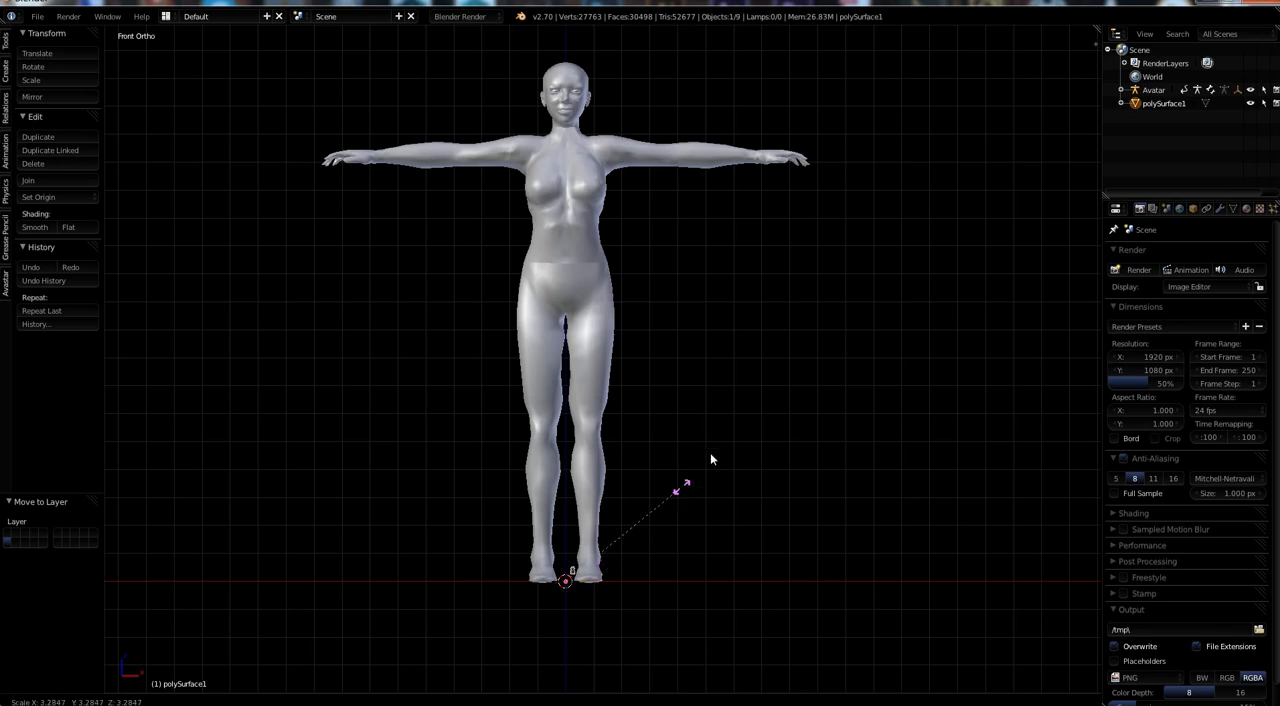
{"action": "left_click", "coordinate": [1018, 74]}
{"action": "scroll", "coordinate": [722, 420], "scroll_direction": "down", "scroll_amount": 2}
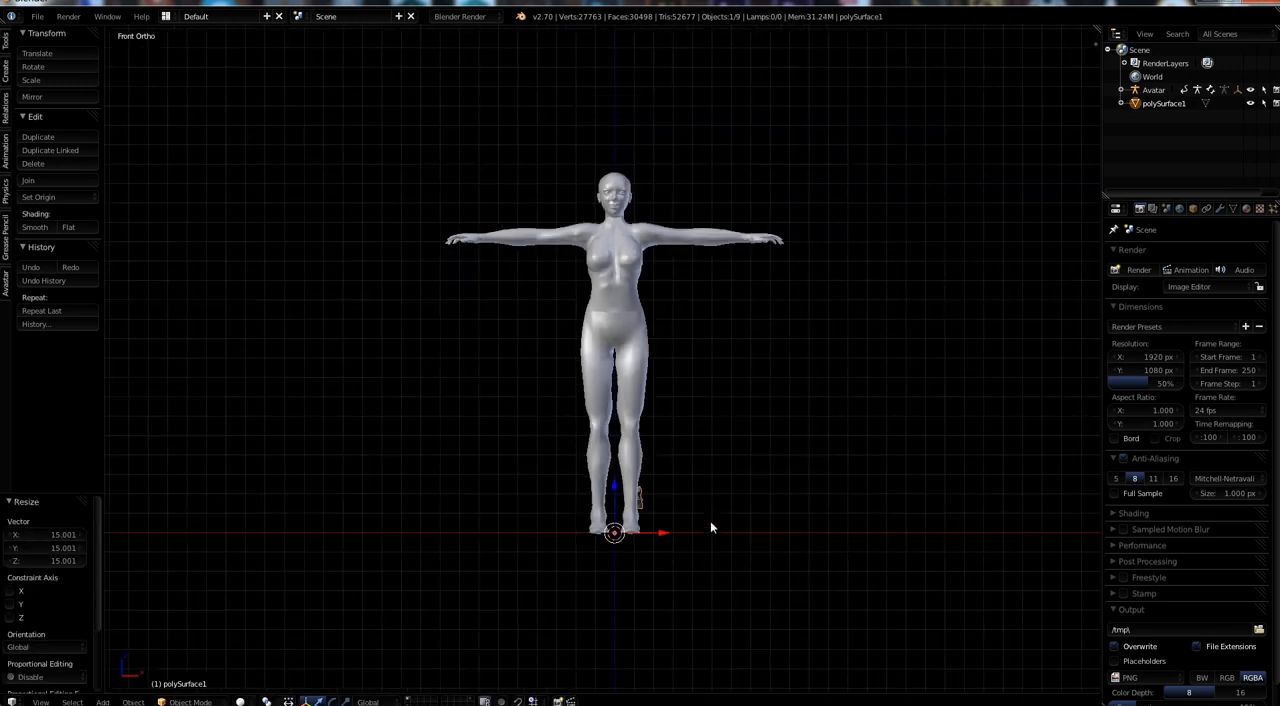
{"action": "key", "text": "s"}
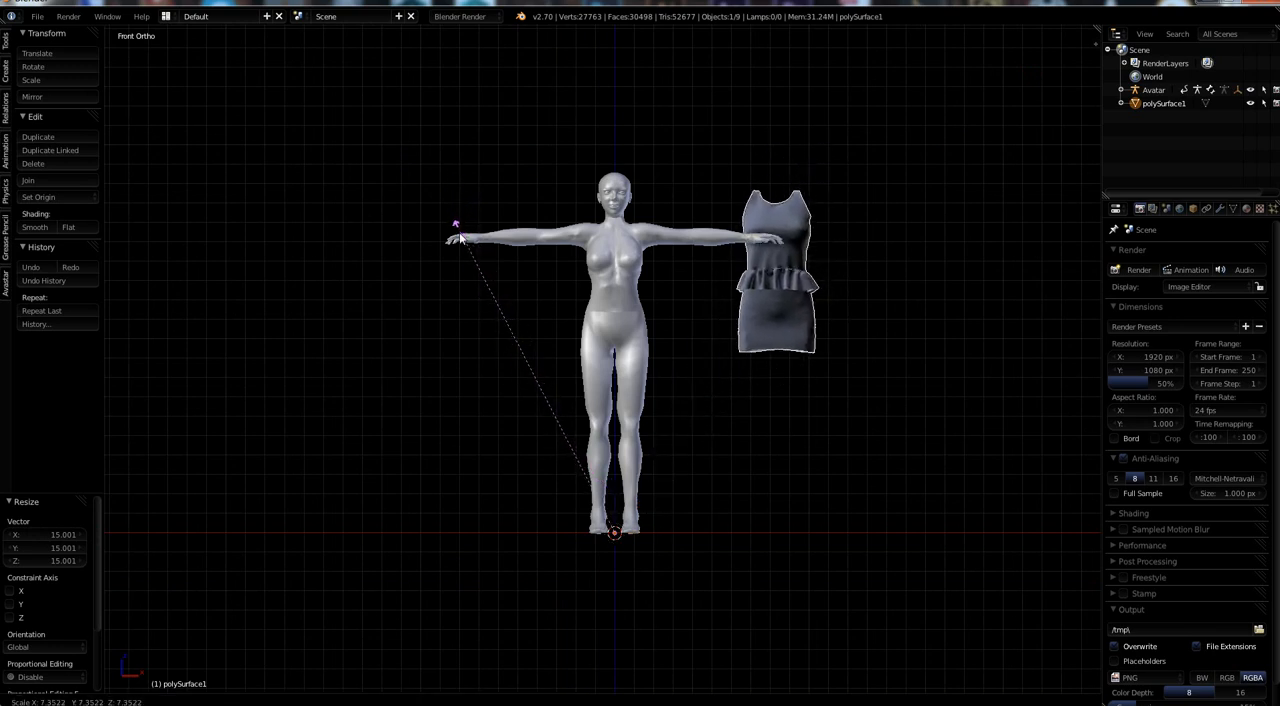
{"action": "left_click", "coordinate": [452, 230]}
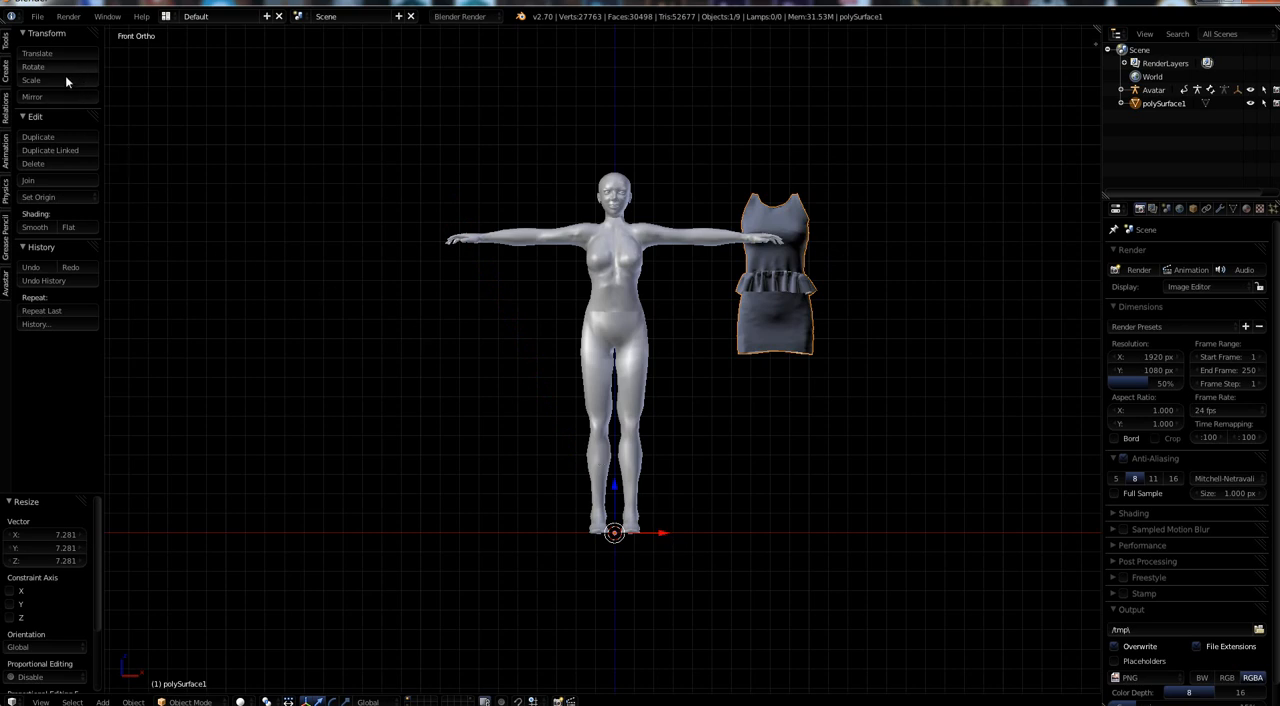
Set the outfit's origin to its geometry and move it onto the avatar, about -0.803 in X and -1.637 in Y.
{"action": "left_click", "coordinate": [35, 197]}
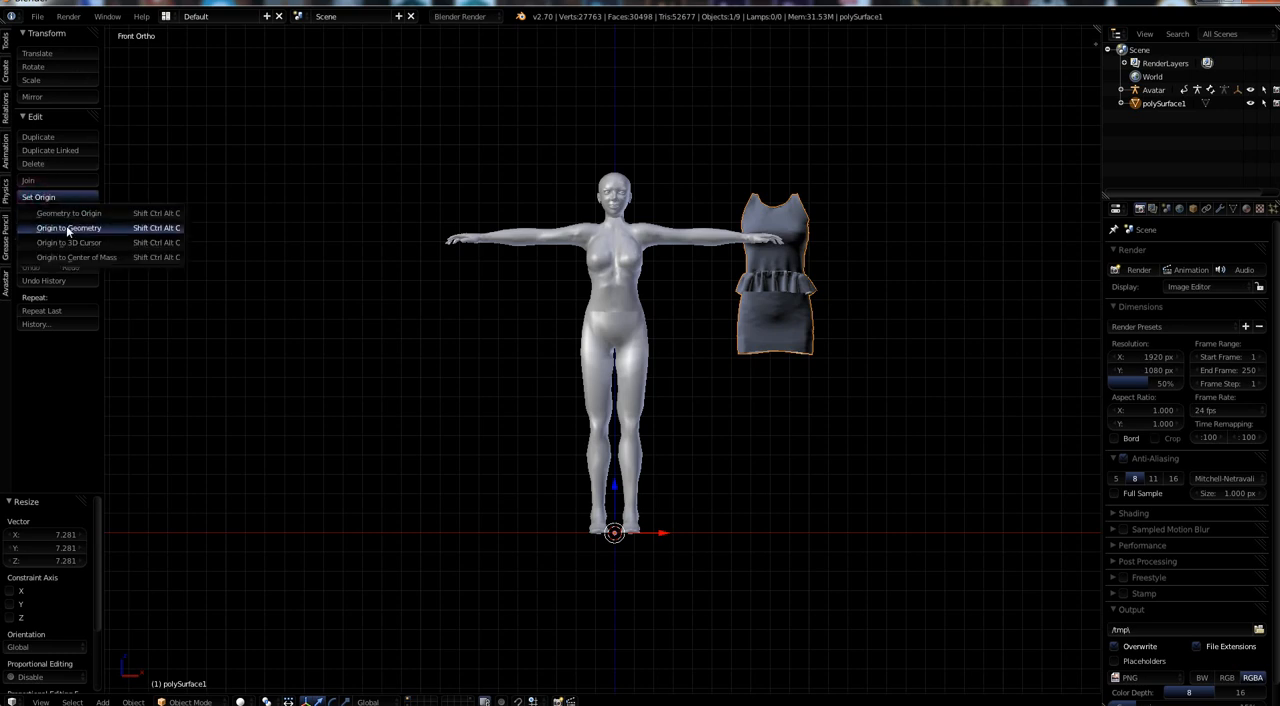
{"action": "left_click", "coordinate": [66, 227]}
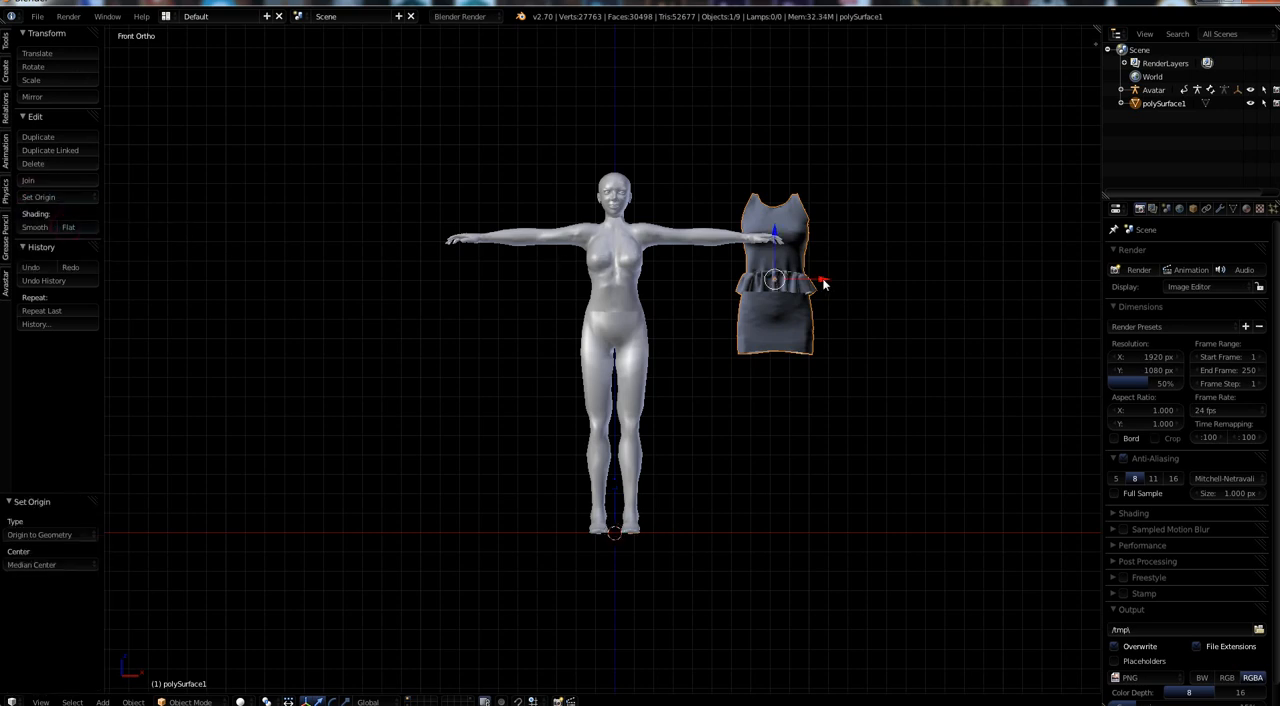
{"action": "left_click_drag", "start_coordinate": [823, 279], "coordinate": [657, 278]}
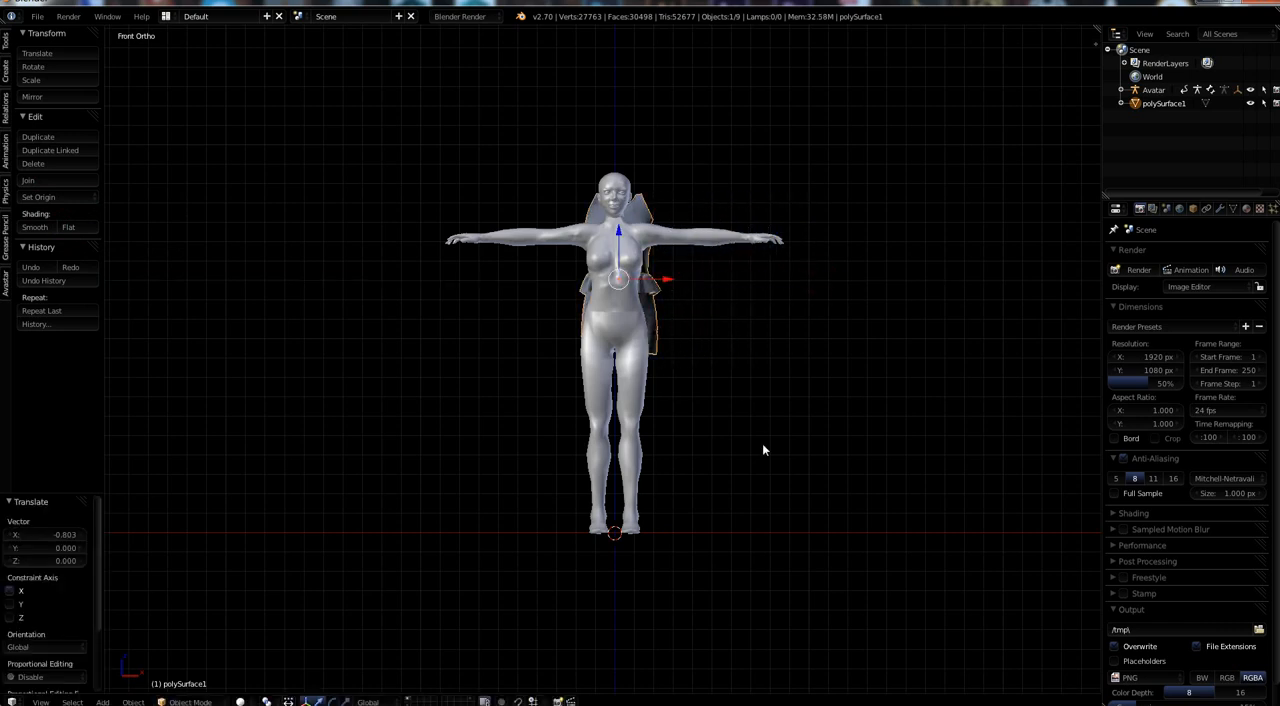
{"action": "key", "text": "KP_3"}
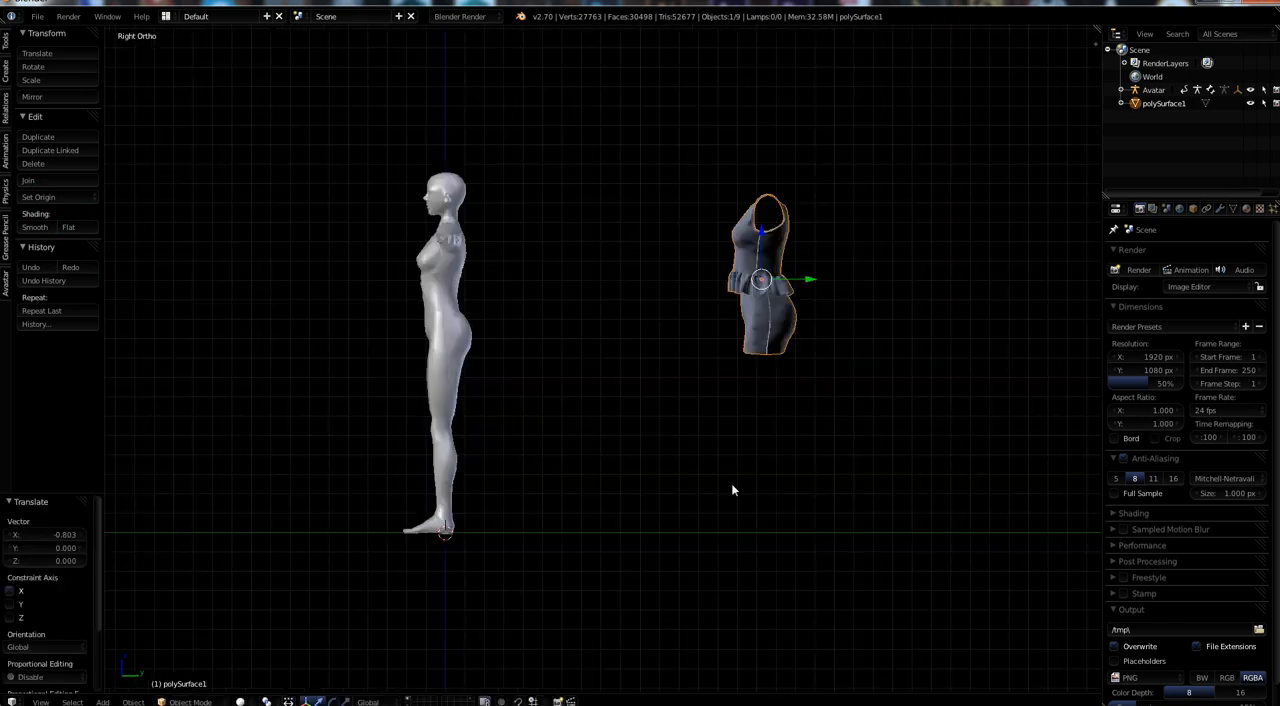
{"action": "left_click_drag", "start_coordinate": [808, 281], "coordinate": [489, 283]}
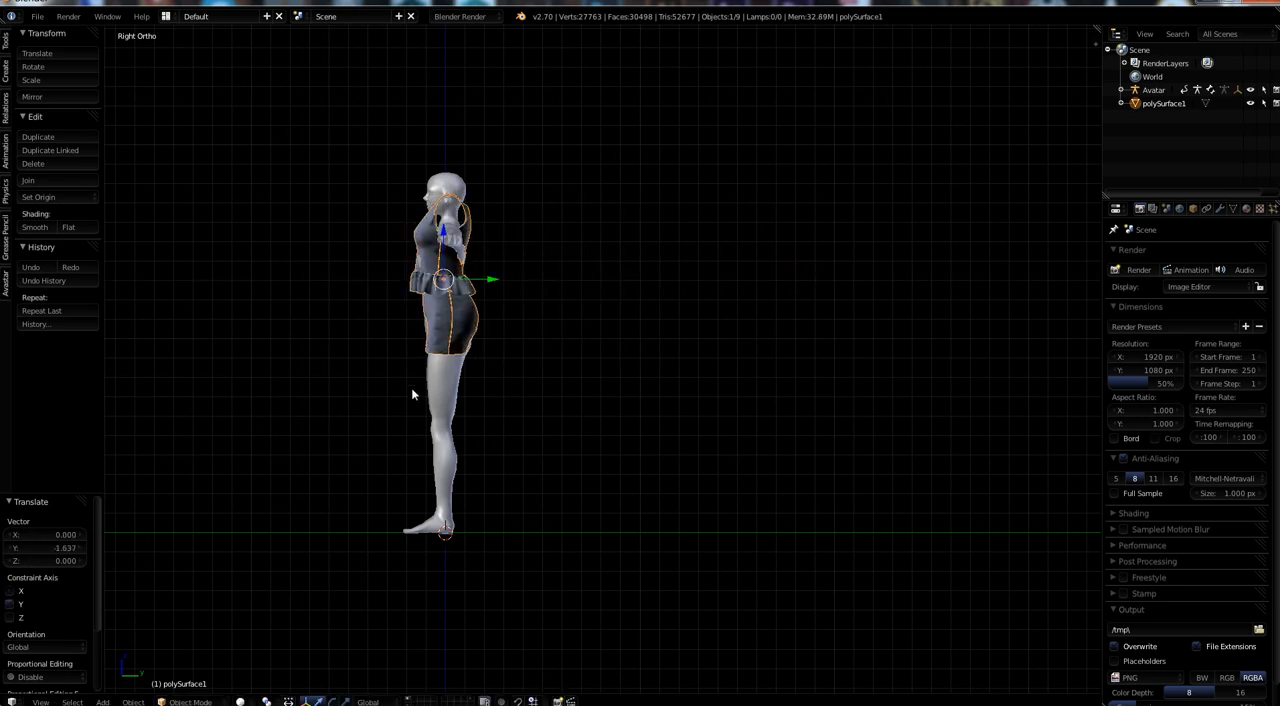
Center the outfit on the body in the front view and lower it about 0.131 units in Z.
{"action": "key", "text": "KP_1"}
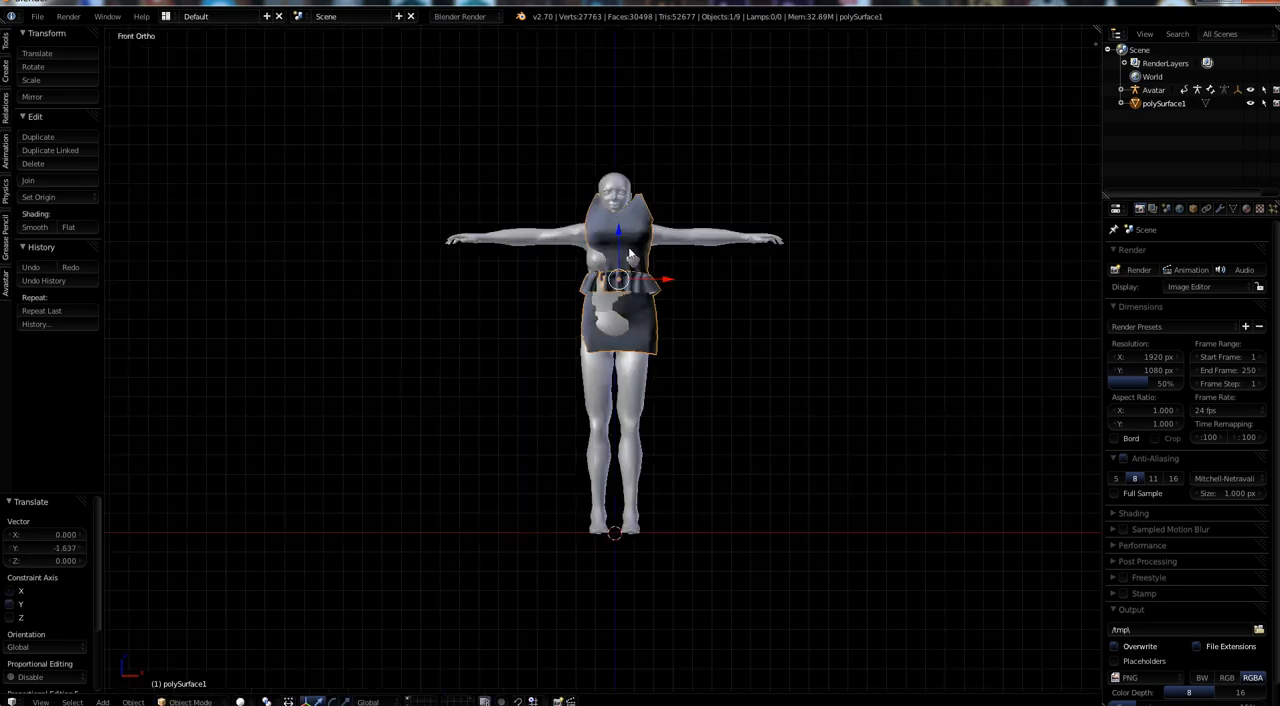
{"action": "left_click_drag", "start_coordinate": [661, 276], "coordinate": [657, 278]}
{"action": "left_click_drag", "start_coordinate": [617, 232], "coordinate": [613, 258]}
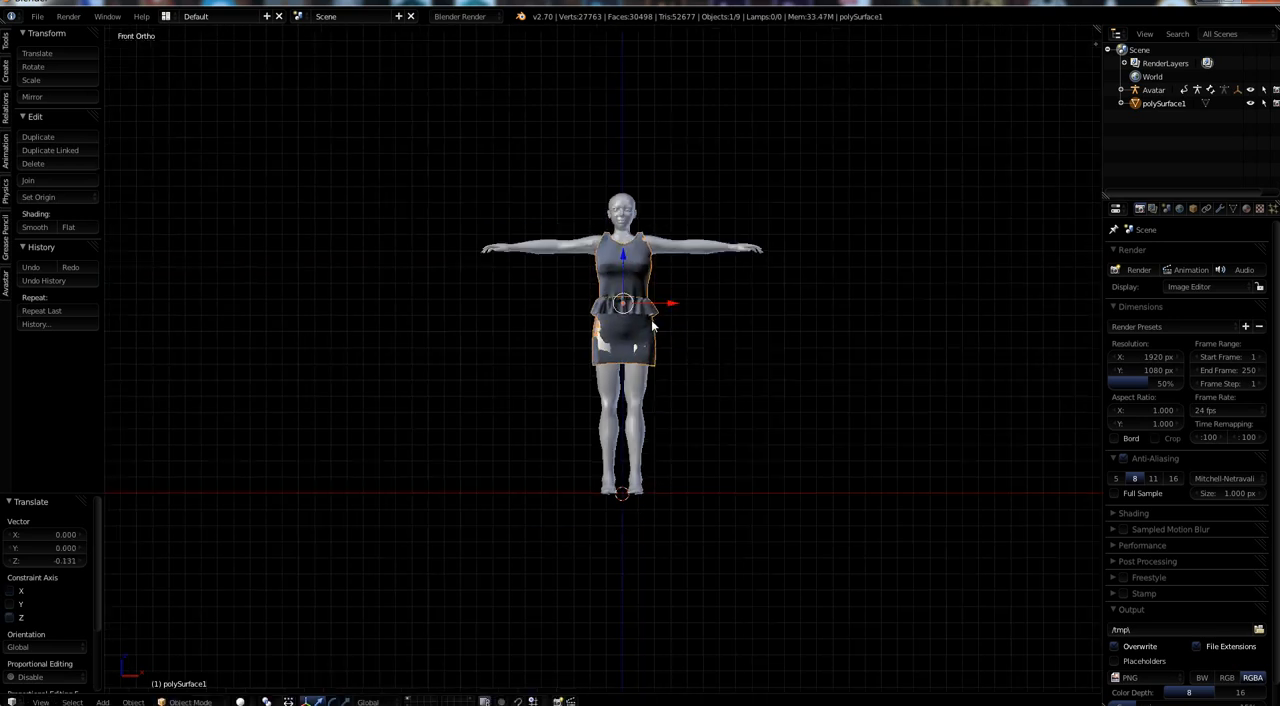
Scale the outfit down uniformly to about 0.975 so it fits the avatar's body more closely.
{"action": "scroll", "coordinate": [652, 327], "scroll_direction": "up", "scroll_amount": 3}
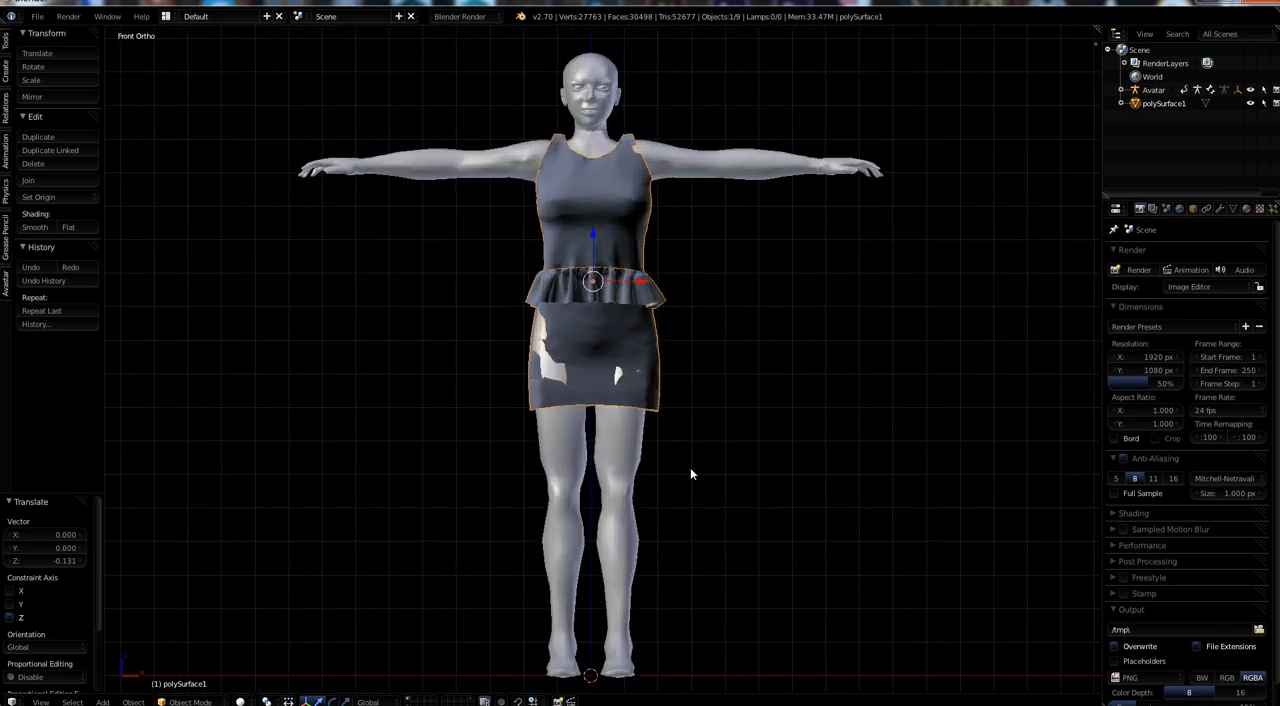
{"action": "key", "text": "s"}
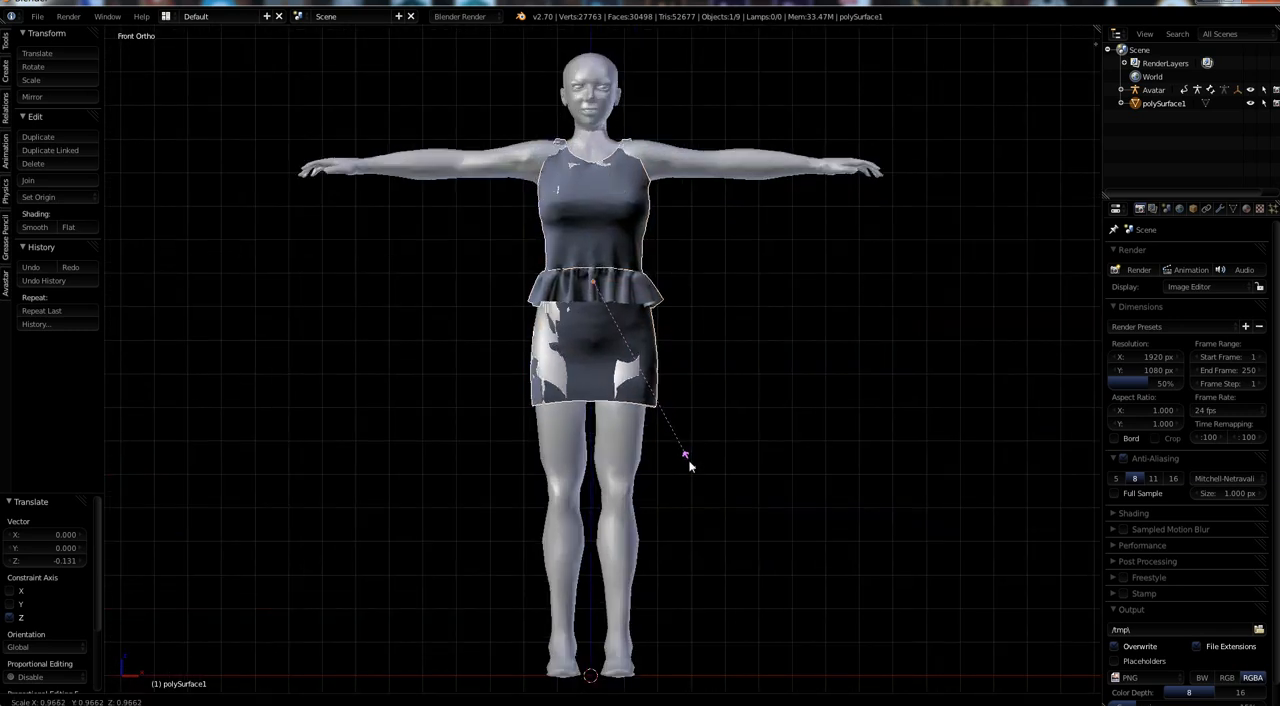
{"action": "left_click", "coordinate": [689, 462]}
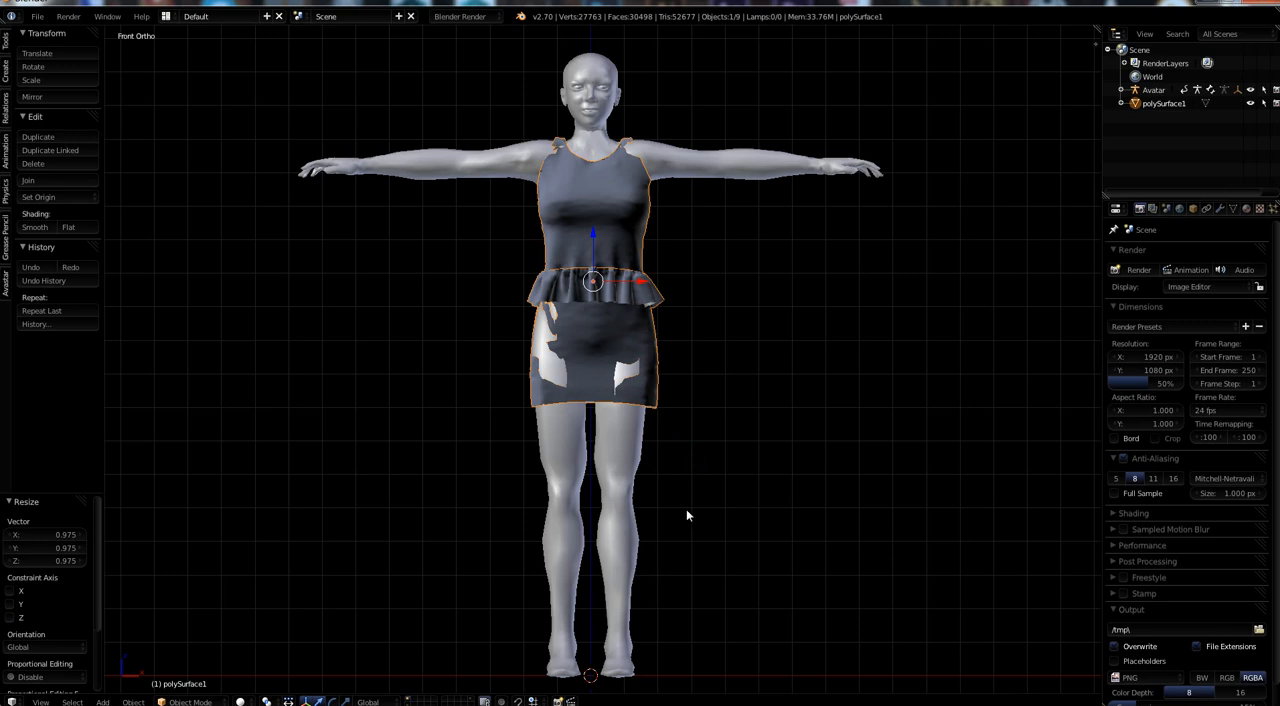
{"action": "key", "text": "KP_3"}
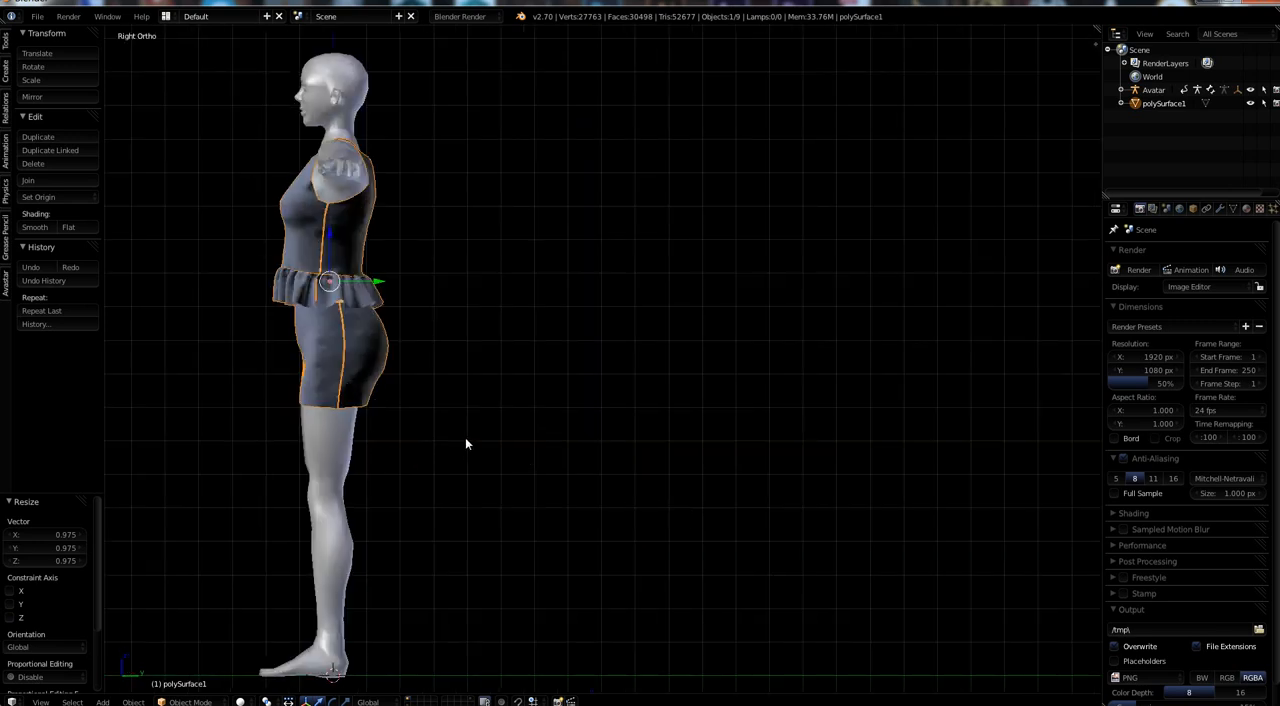
{"action": "middle_click_drag", "start_coordinate": [465, 443], "coordinate": [559, 491], "text": "shift"}
{"action": "key", "text": "g"}
{"action": "key", "text": "y"}
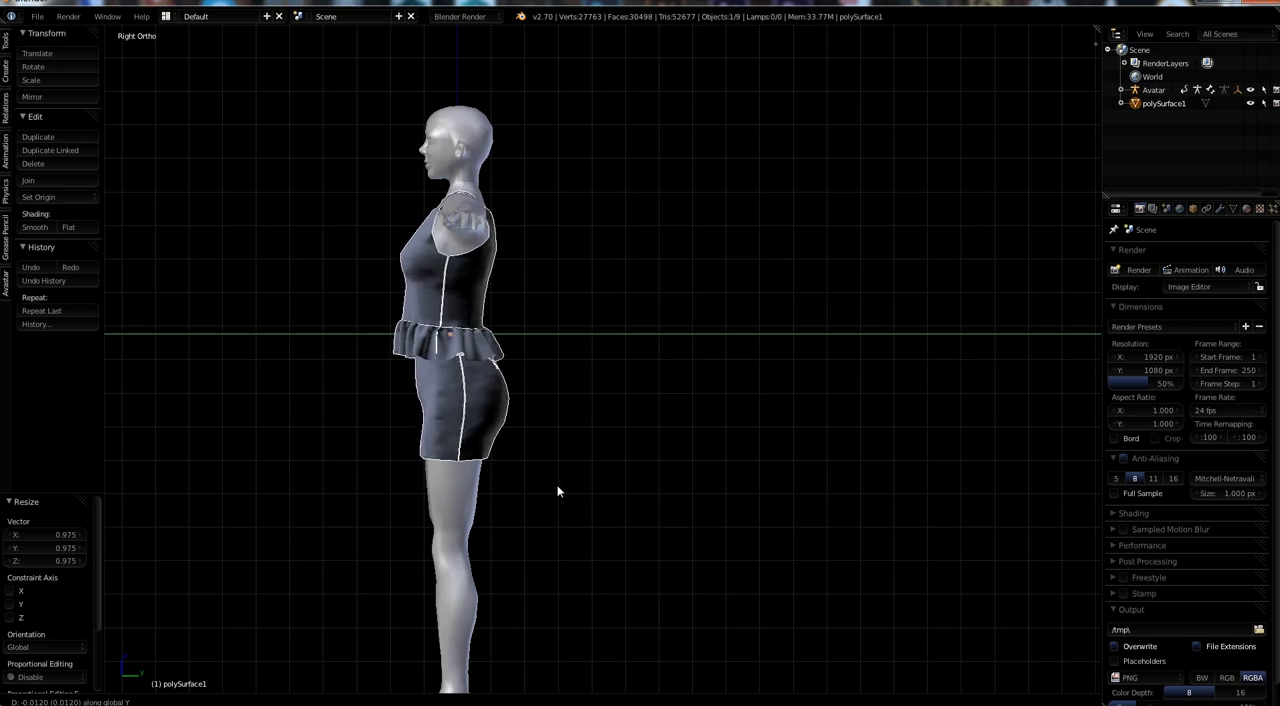
{"action": "key", "text": "Escape"}
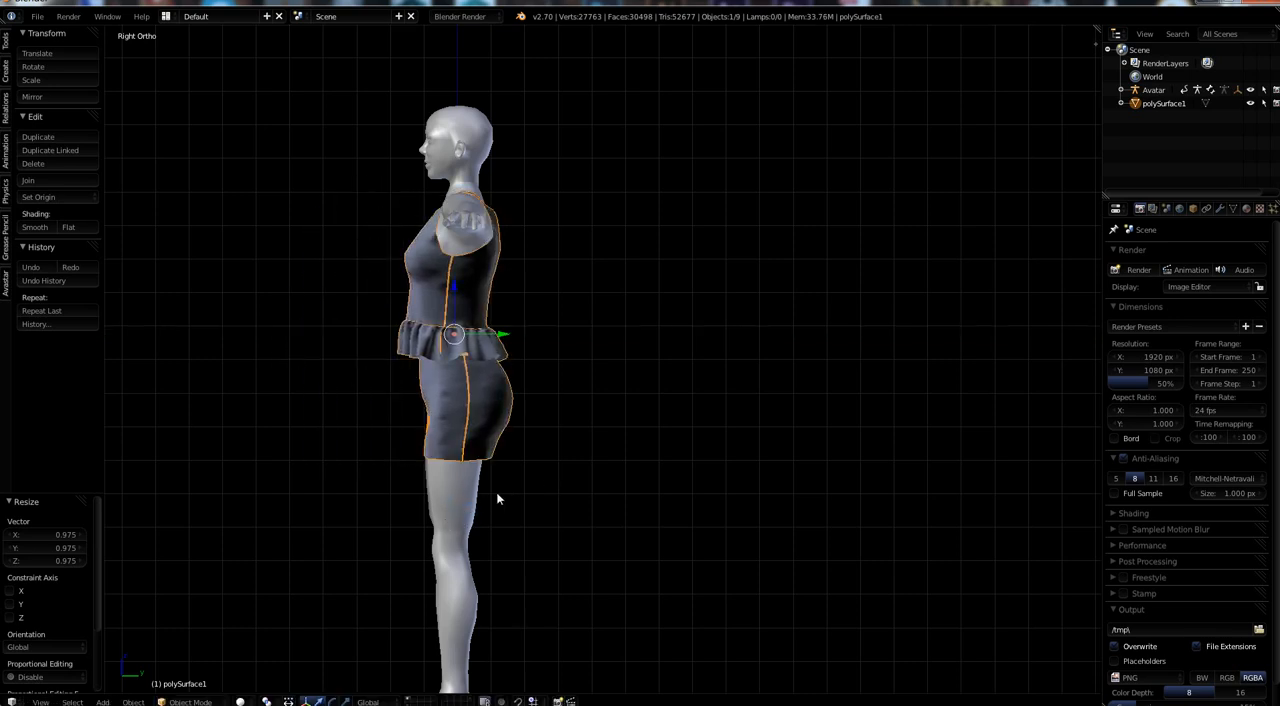
Shift the outfit about 0.010 units in negative Y, toward the avatar's front.
{"action": "key", "text": "g"}
{"action": "key", "text": "y"}
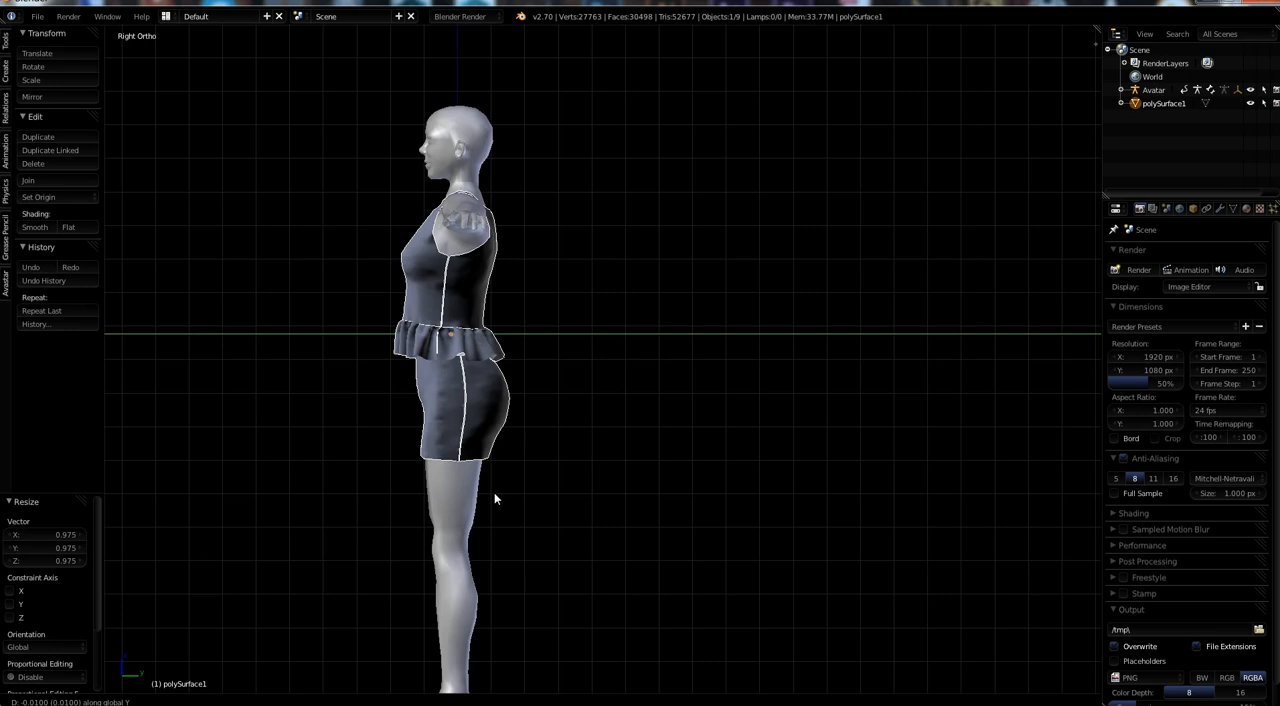
{"action": "left_click", "coordinate": [494, 493]}
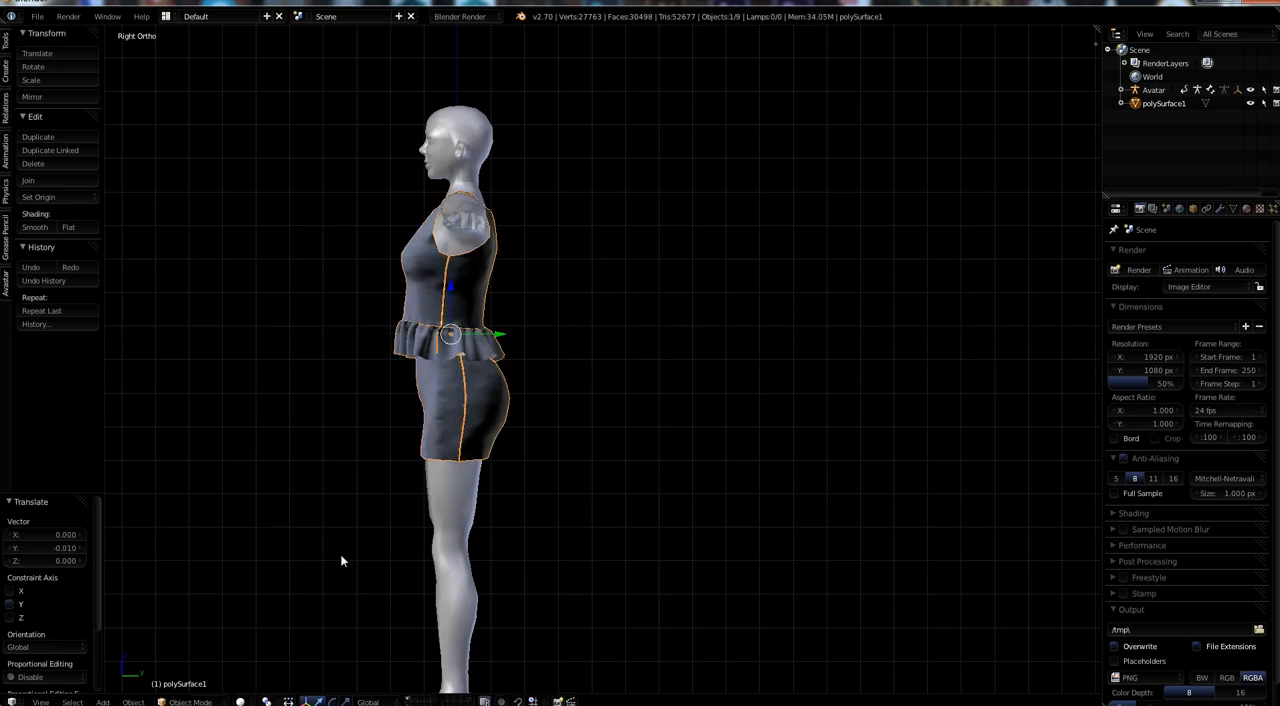
Check the outfit's fit around the hips and nudge it about 0.004 units in positive Y.
{"action": "middle_click_drag", "start_coordinate": [340, 561], "coordinate": [616, 503]}
{"action": "scroll", "coordinate": [592, 482], "scroll_direction": "up", "scroll_amount": 4}
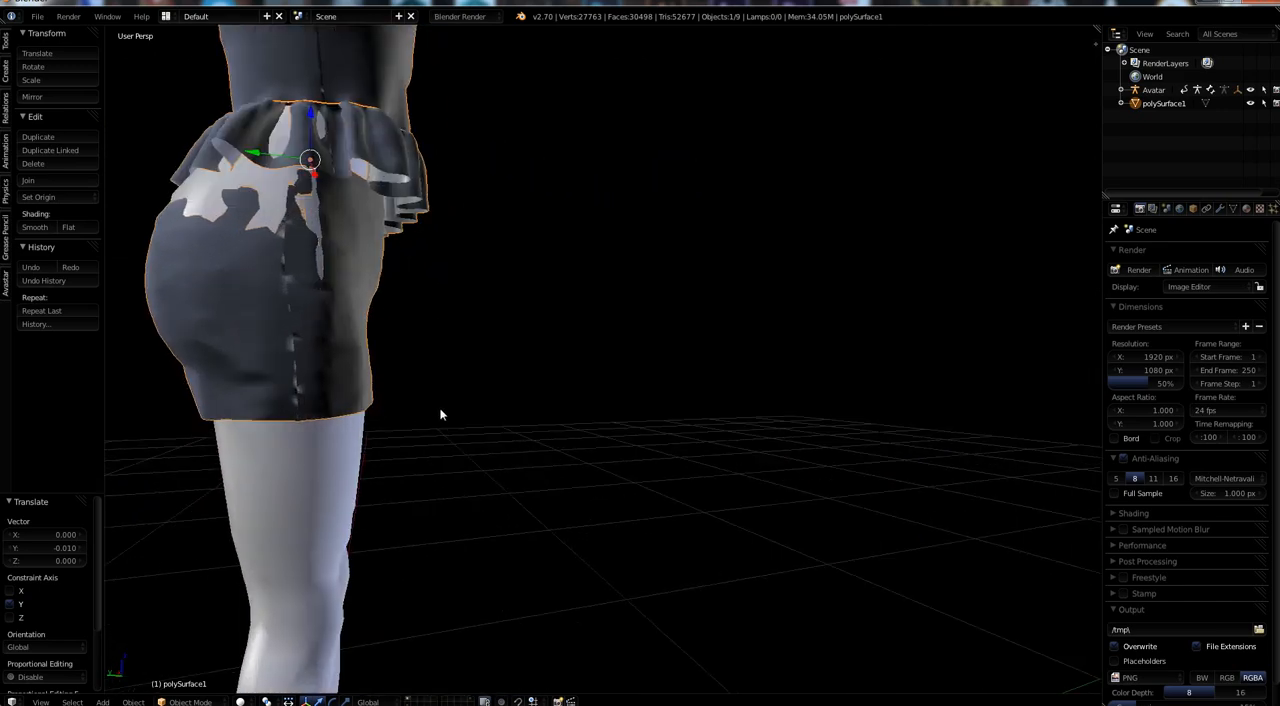
{"action": "middle_click_drag", "start_coordinate": [440, 414], "coordinate": [530, 471]}
{"action": "key", "text": "g"}
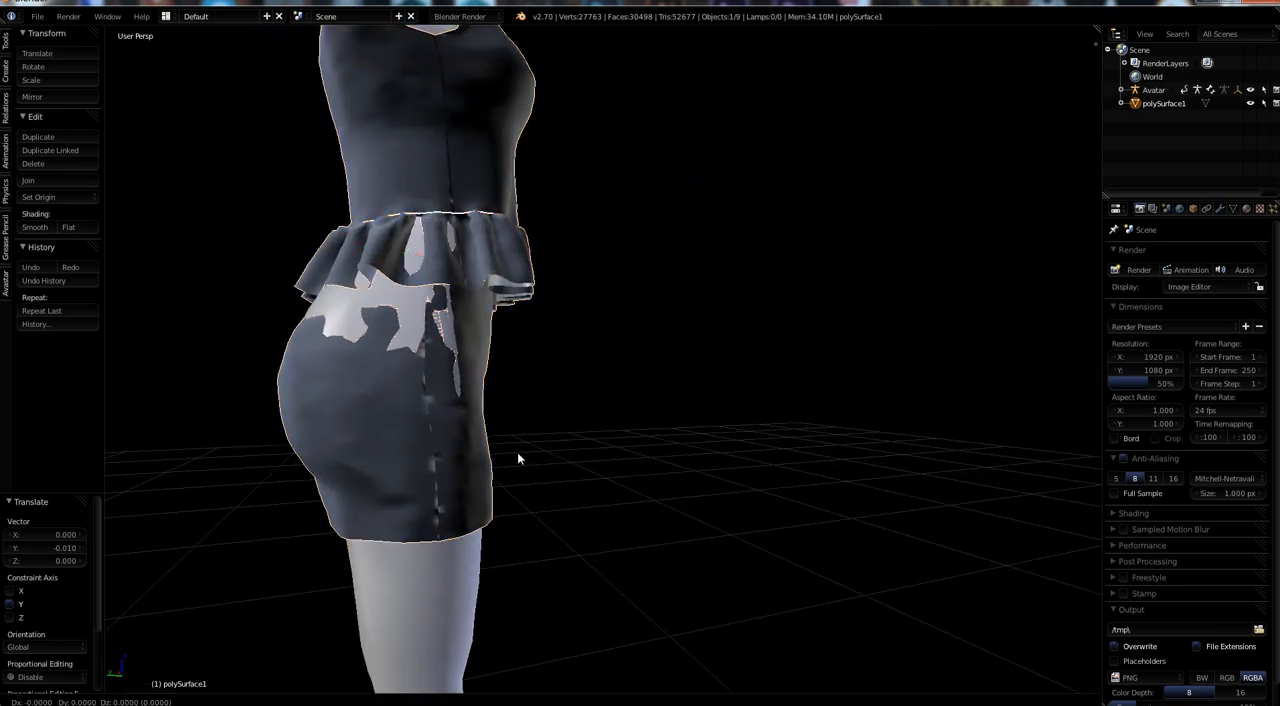
{"action": "key", "text": "y"}
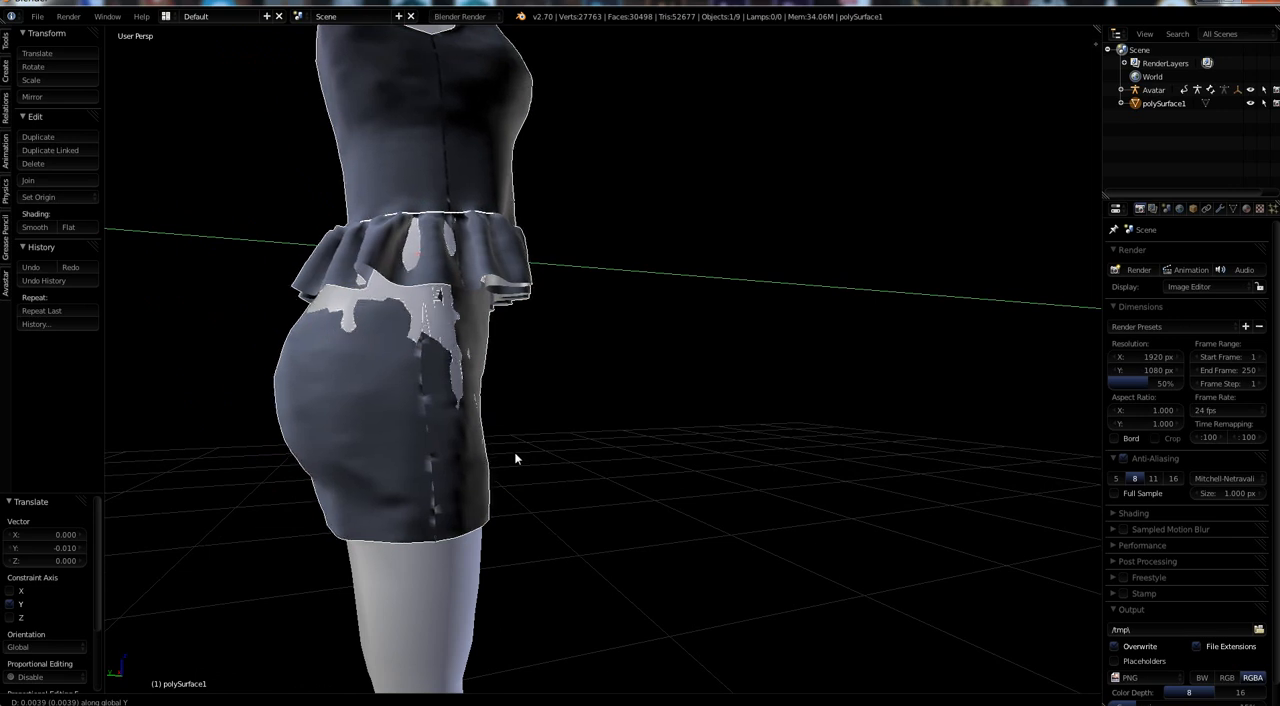
{"action": "left_click", "coordinate": [516, 458]}
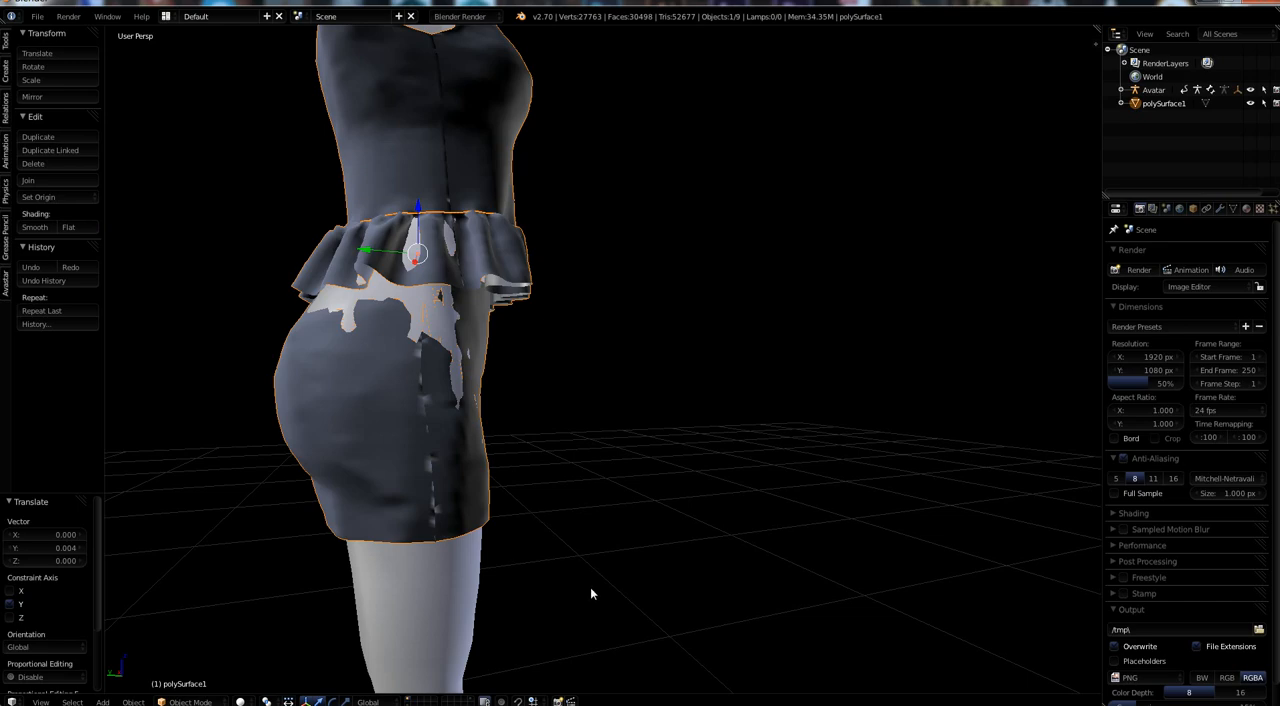
Examine the outfit from its other side and shift it about another 0.004 units in positive Y.
{"action": "middle_click_drag", "start_coordinate": [590, 587], "coordinate": [325, 560]}
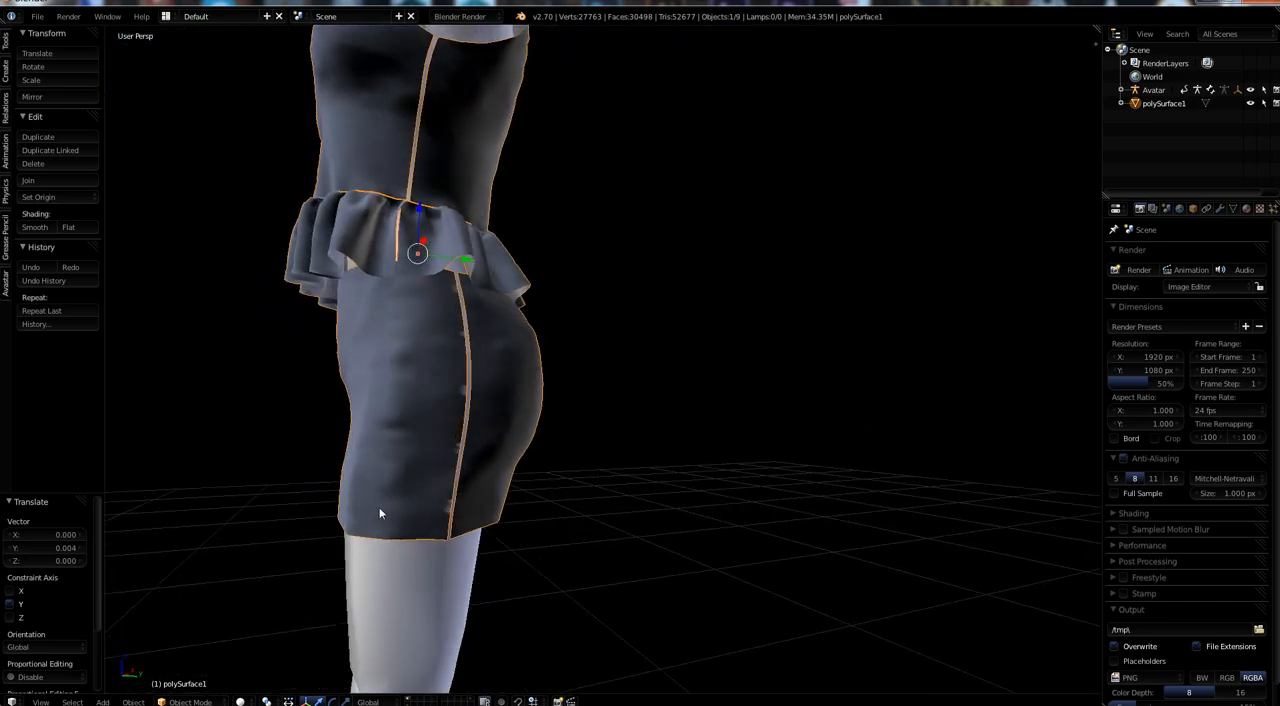
{"action": "key", "text": "g"}
{"action": "key", "text": "y"}
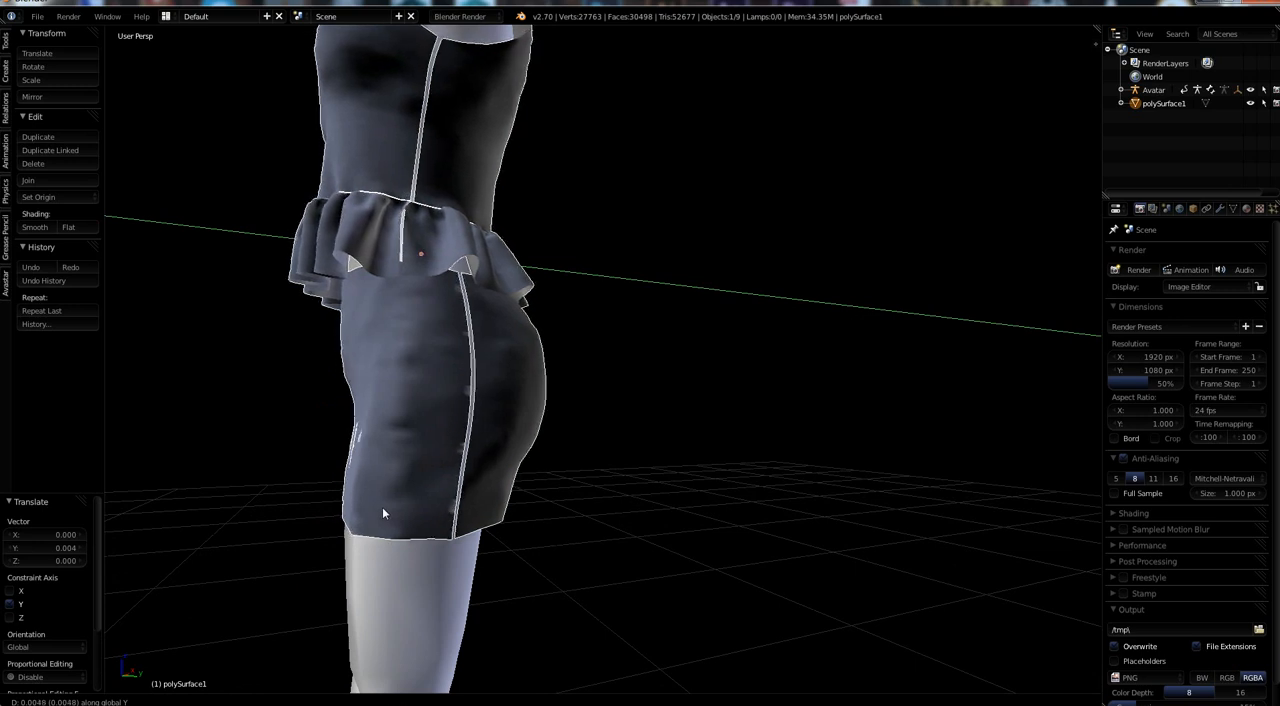
{"action": "left_click", "coordinate": [382, 512]}
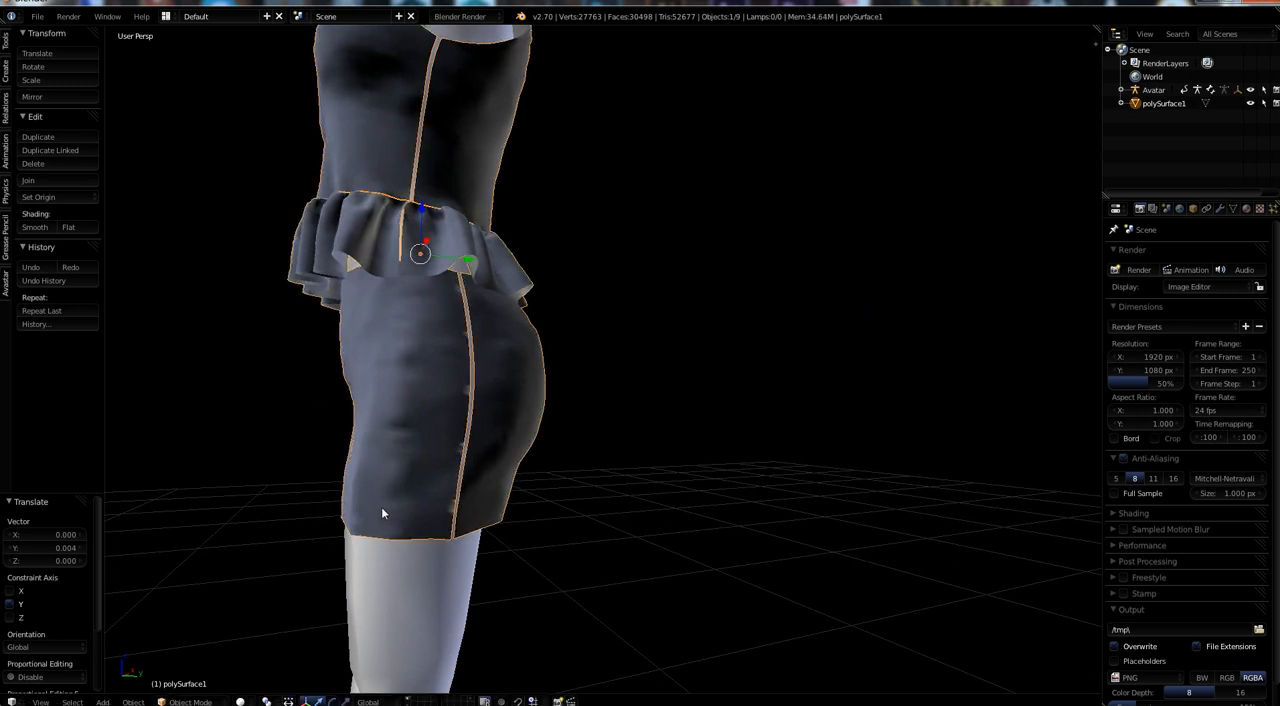
Scale the outfit up uniformly to about 1.022 to cover the body showing through at the hips.
{"action": "middle_click_drag", "start_coordinate": [647, 573], "coordinate": [340, 588]}
{"action": "key", "text": "s"}
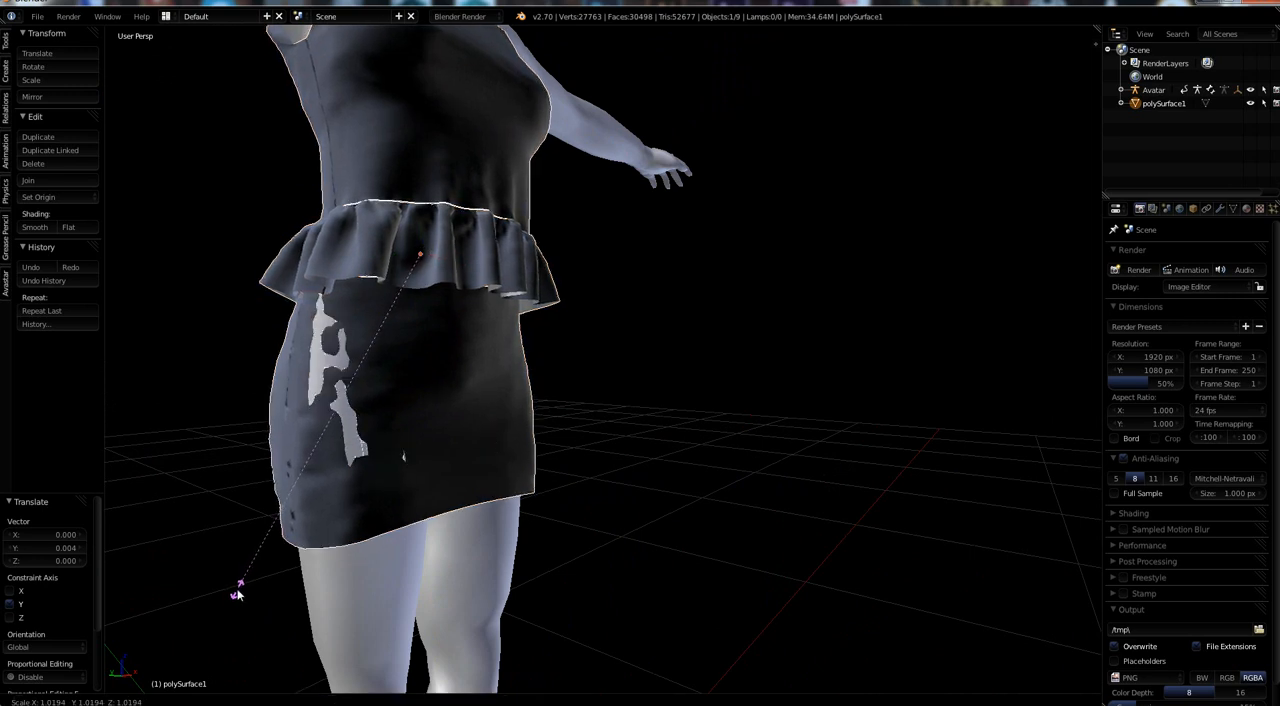
{"action": "left_click", "coordinate": [235, 594]}
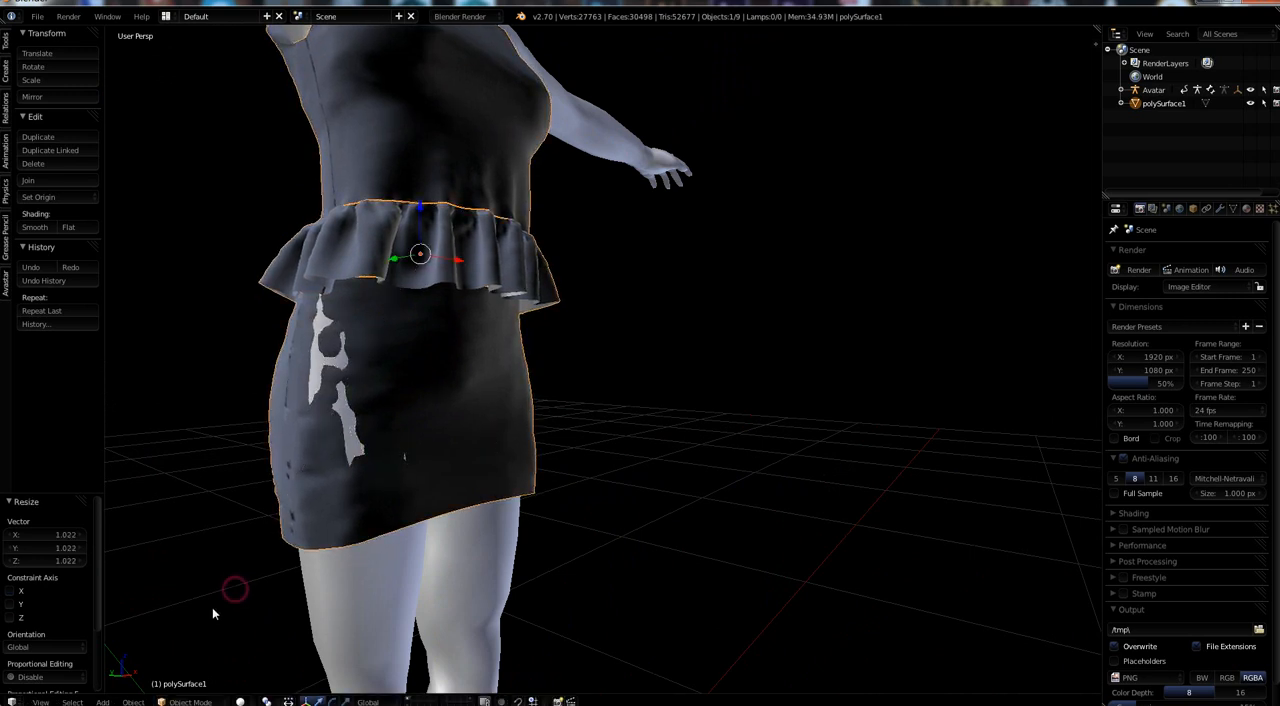
Shift the outfit about 0.001 units in negative Y and scale it up uniformly to about 1.028.
{"action": "middle_click_drag", "start_coordinate": [223, 622], "coordinate": [383, 238]}
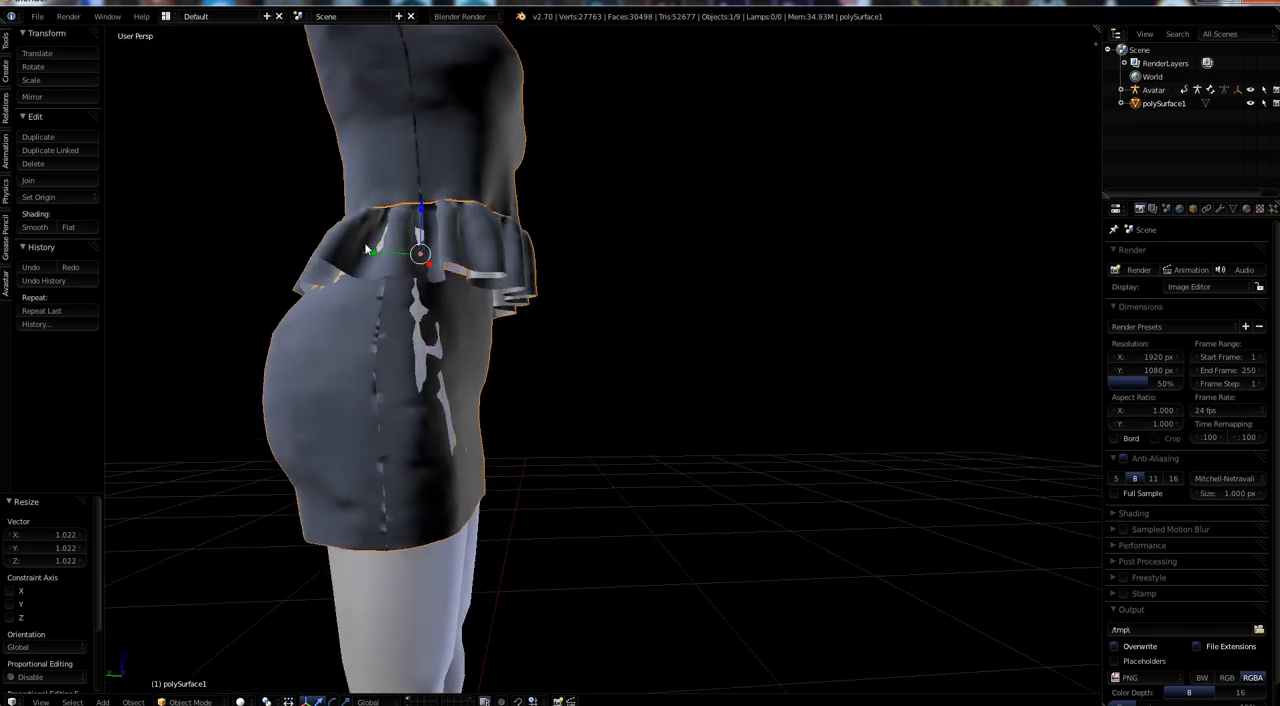
{"action": "key", "text": "g"}
{"action": "key", "text": "y"}
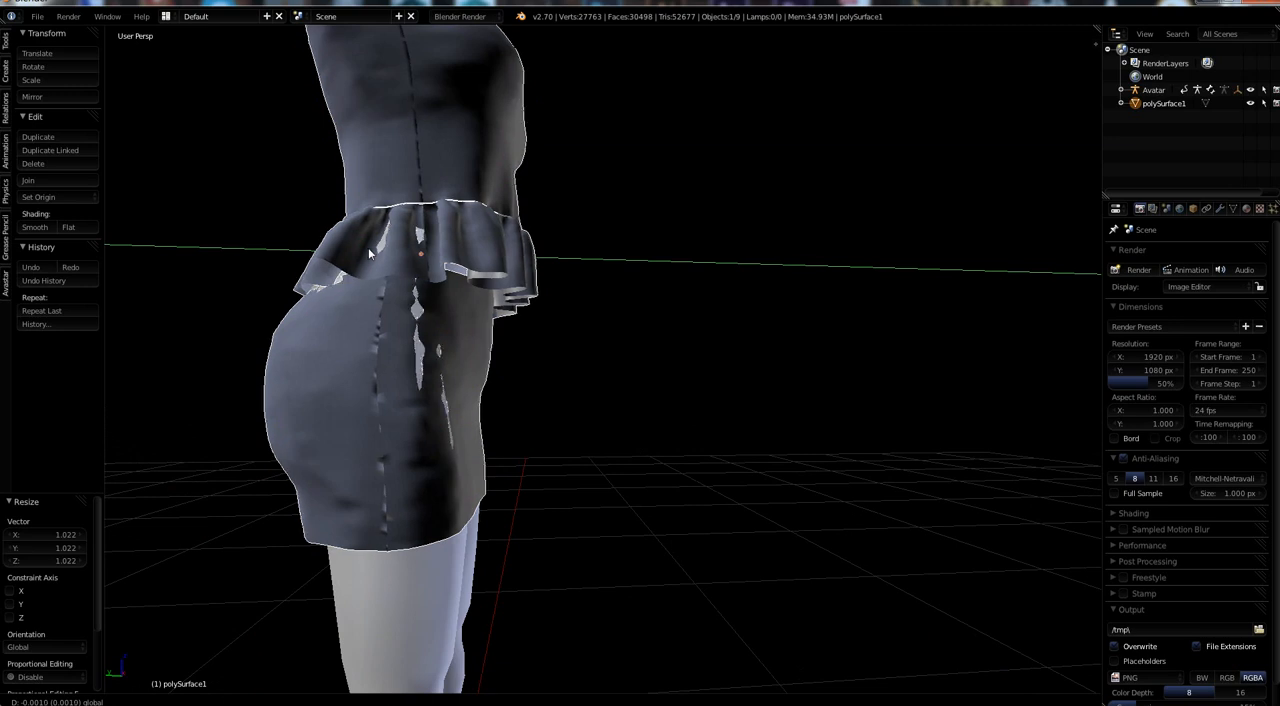
{"action": "left_click", "coordinate": [370, 253]}
{"action": "key", "text": "s"}
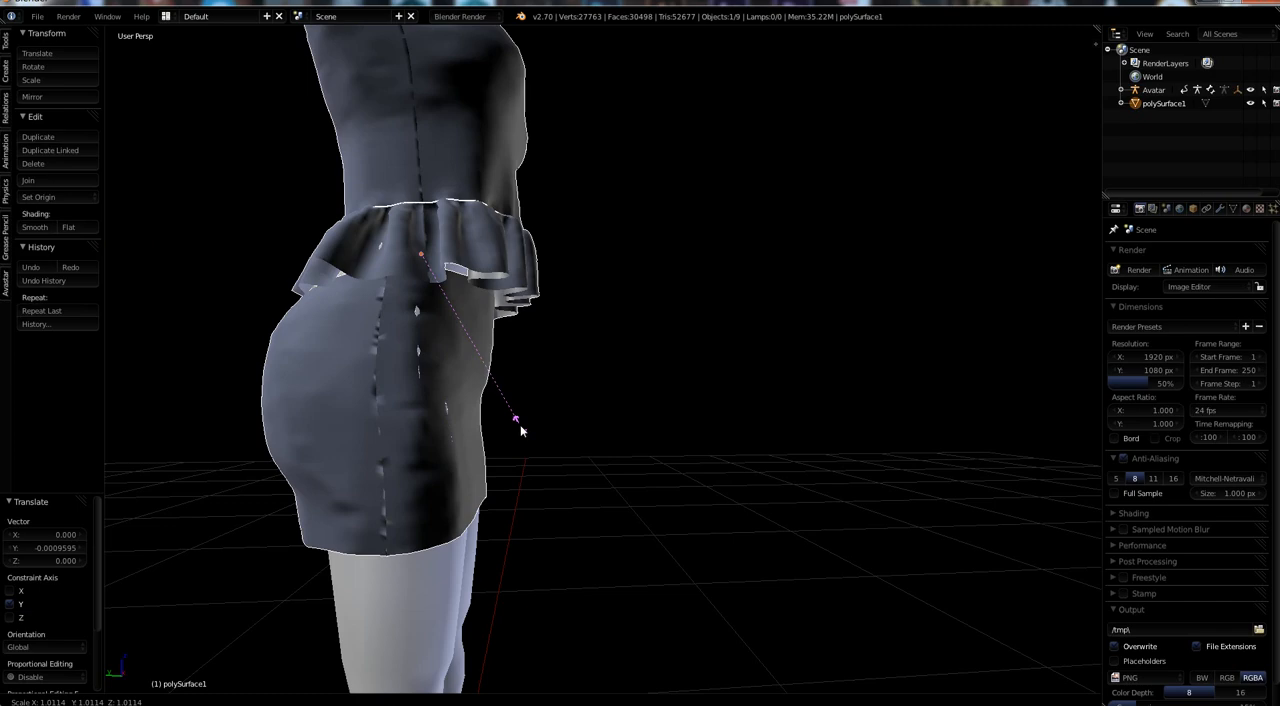
{"action": "left_click", "coordinate": [521, 427]}
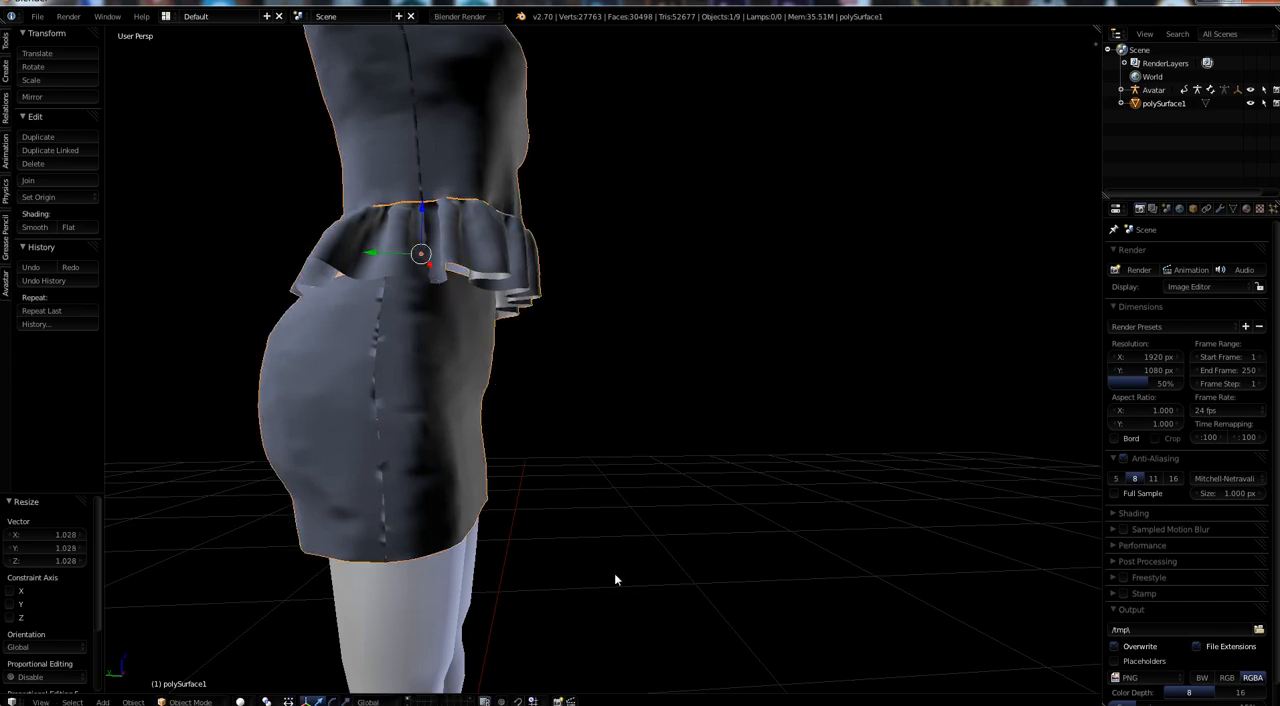
Examine the side seams of the skirt, ruffle and bodice on both sides for gaps and fit.
{"action": "middle_click_drag", "start_coordinate": [615, 579], "coordinate": [347, 591]}
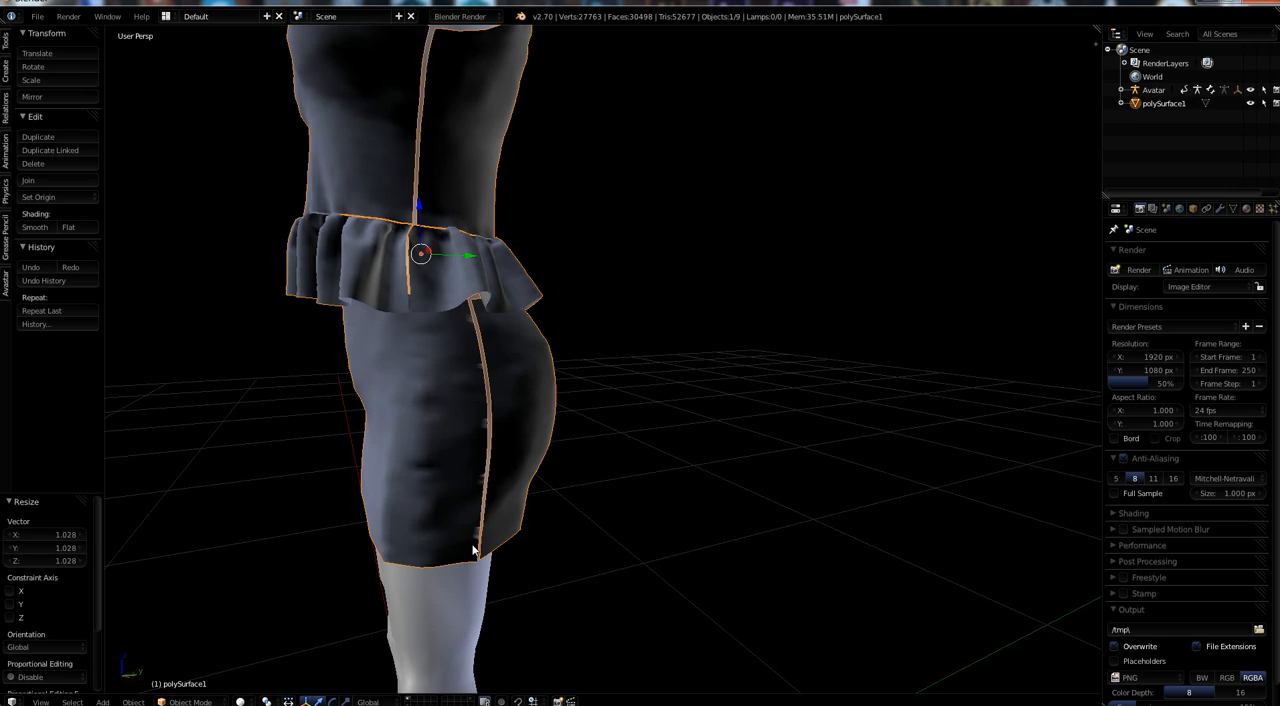
{"action": "scroll", "coordinate": [459, 490], "scroll_direction": "up", "scroll_amount": 4}
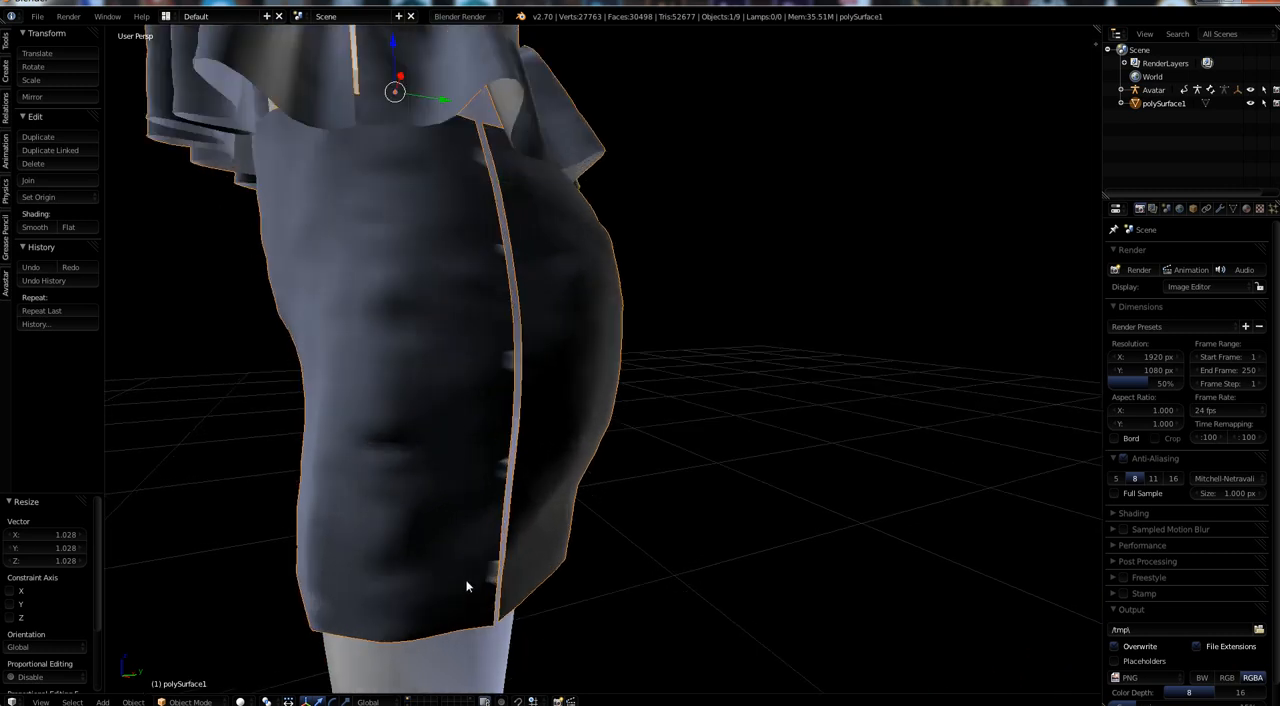
{"action": "middle_click_drag", "start_coordinate": [441, 589], "coordinate": [427, 582]}
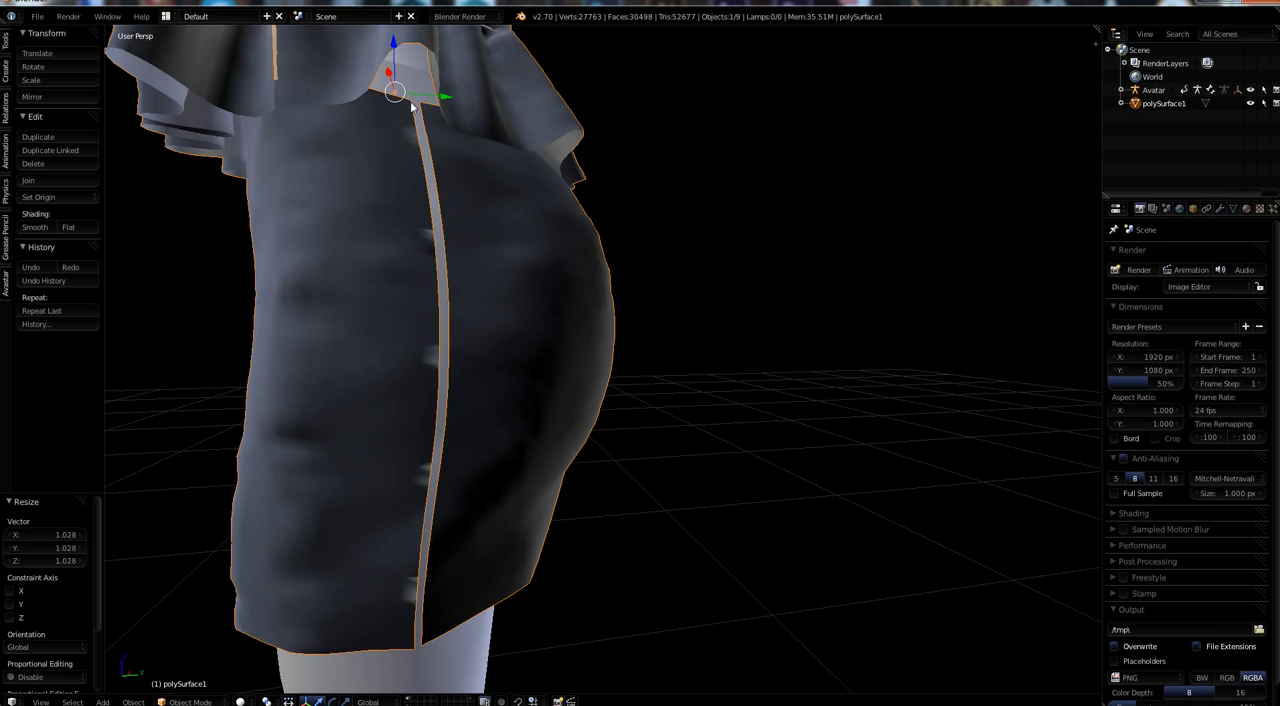
{"action": "middle_click_drag", "start_coordinate": [378, 431], "coordinate": [480, 153]}
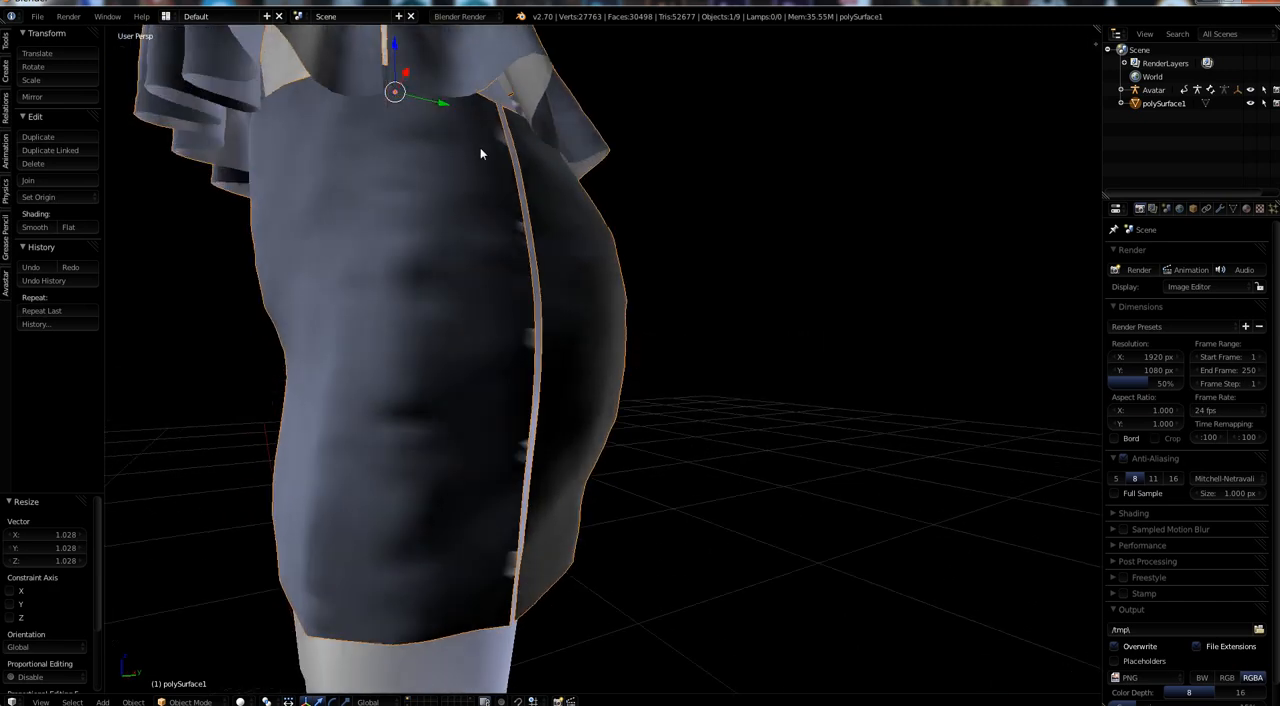
{"action": "middle_click_drag", "start_coordinate": [412, 402], "coordinate": [549, 269]}
{"action": "scroll", "coordinate": [510, 372], "scroll_direction": "down", "scroll_amount": 3}
{"action": "scroll", "coordinate": [510, 358], "scroll_direction": "up", "scroll_amount": 3}
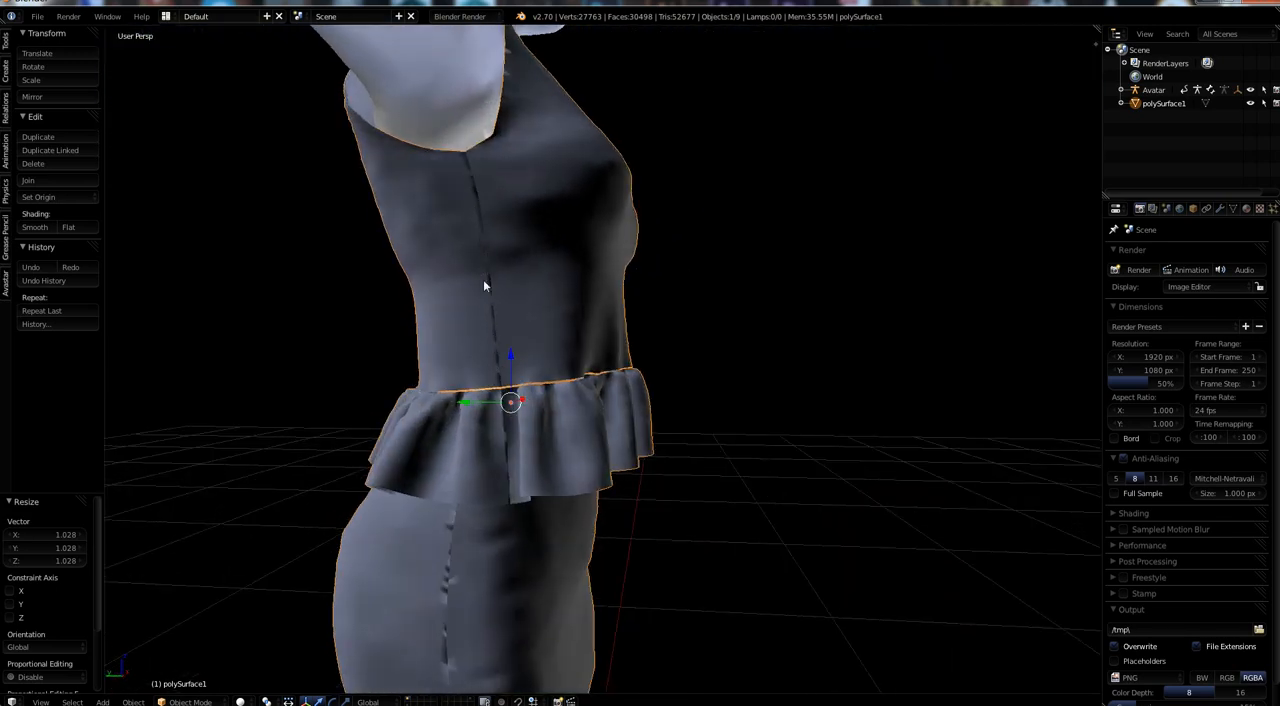
{"action": "middle_click_drag", "start_coordinate": [551, 604], "coordinate": [296, 616]}
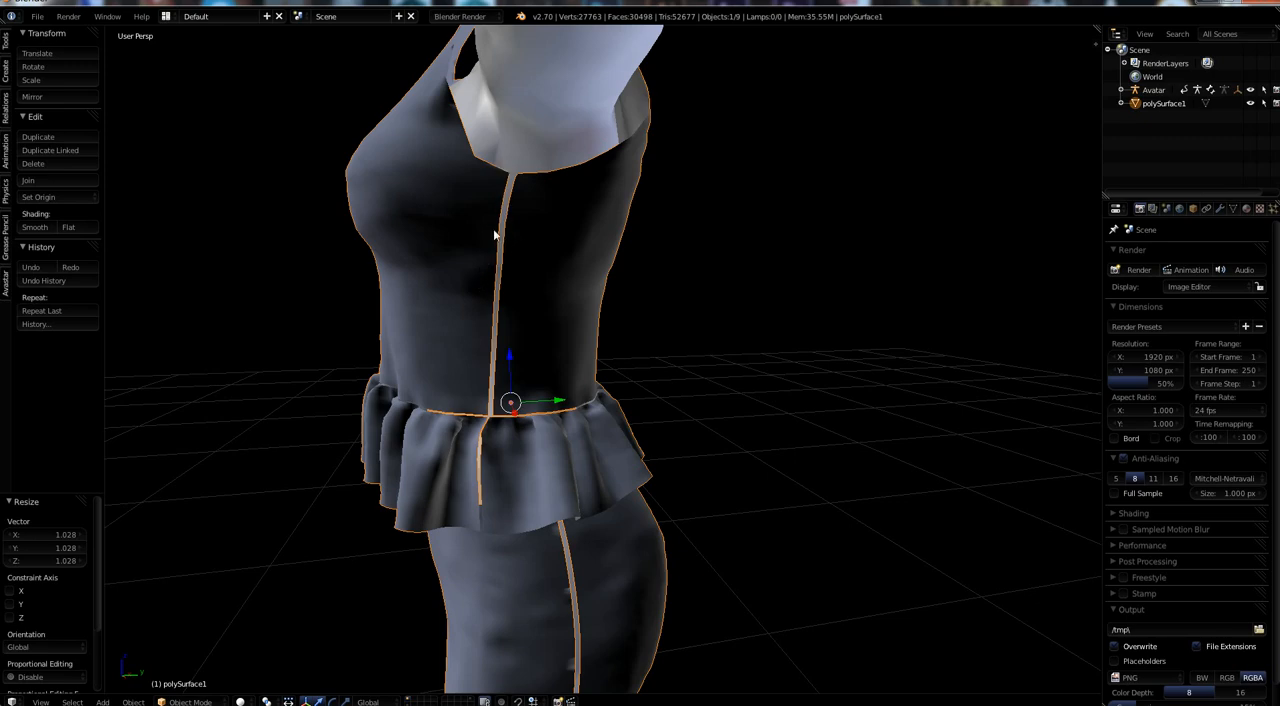
{"action": "middle_click_drag", "start_coordinate": [474, 271], "coordinate": [697, 370]}
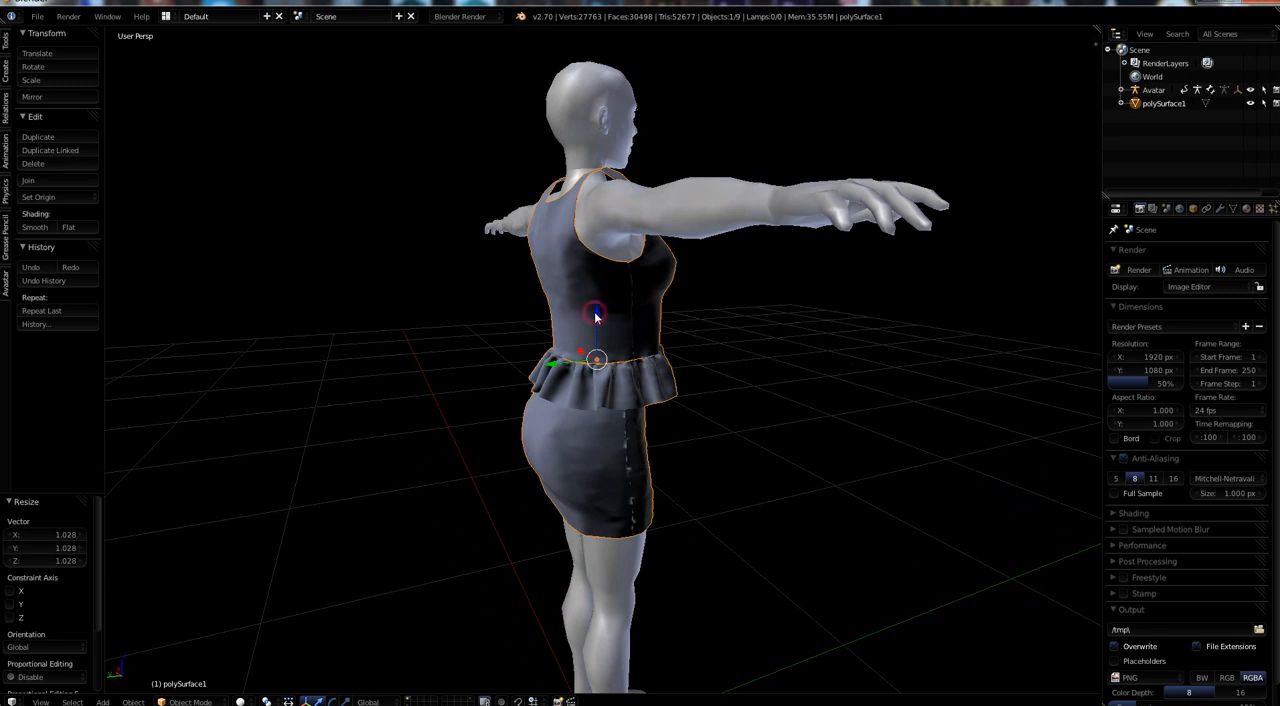
Lower the outfit about 0.012 units in Z and scale it up uniformly to about 1.011.
{"action": "key", "text": "g"}
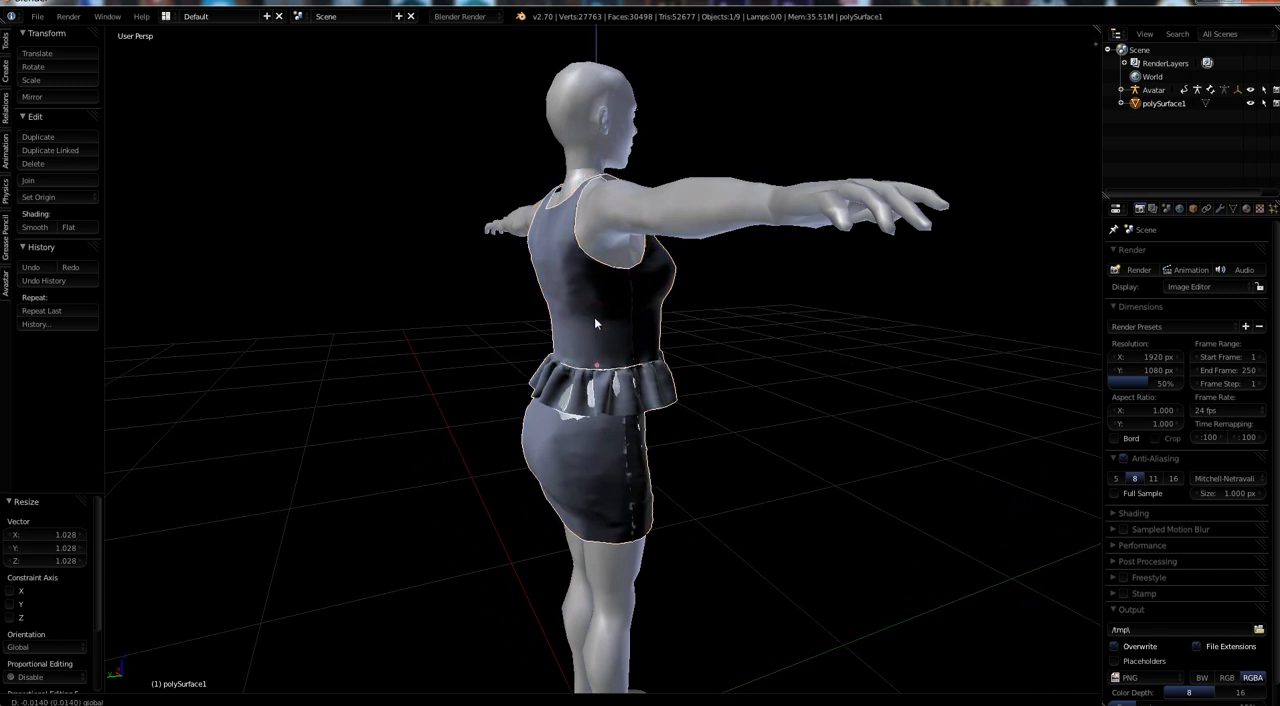
{"action": "left_click", "coordinate": [594, 323]}
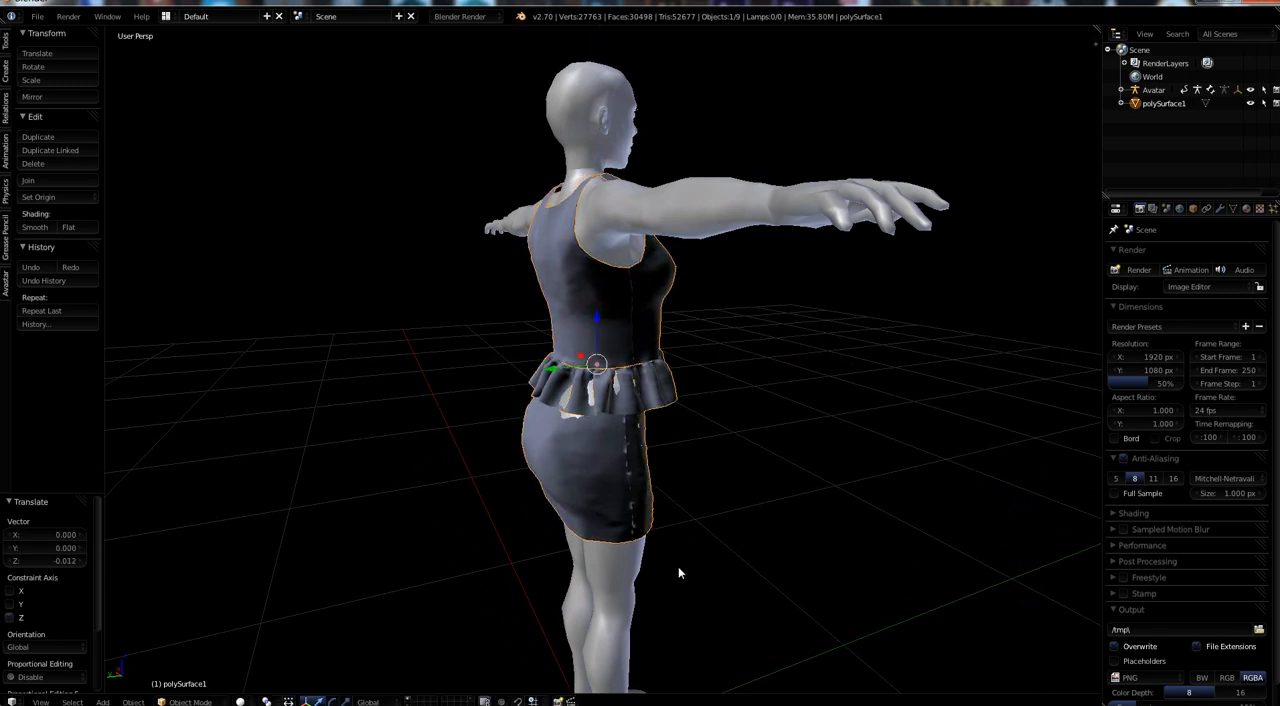
{"action": "key", "text": "s"}
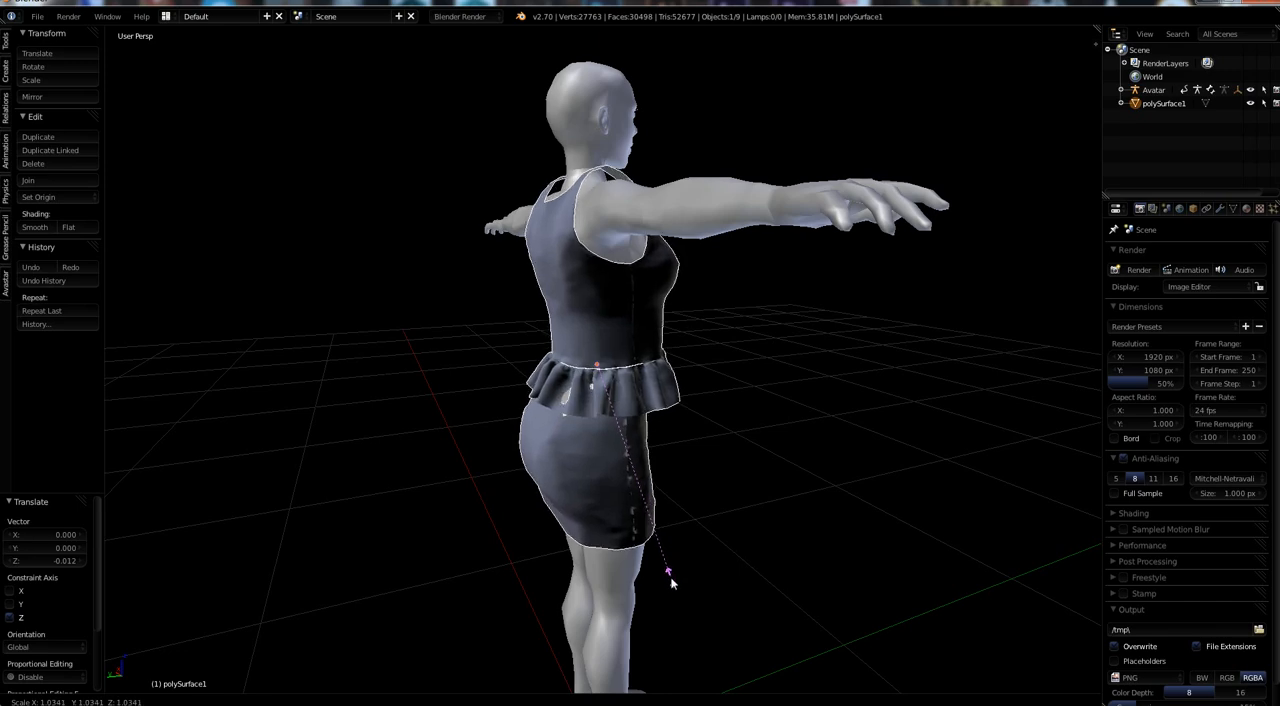
{"action": "left_click", "coordinate": [671, 577]}
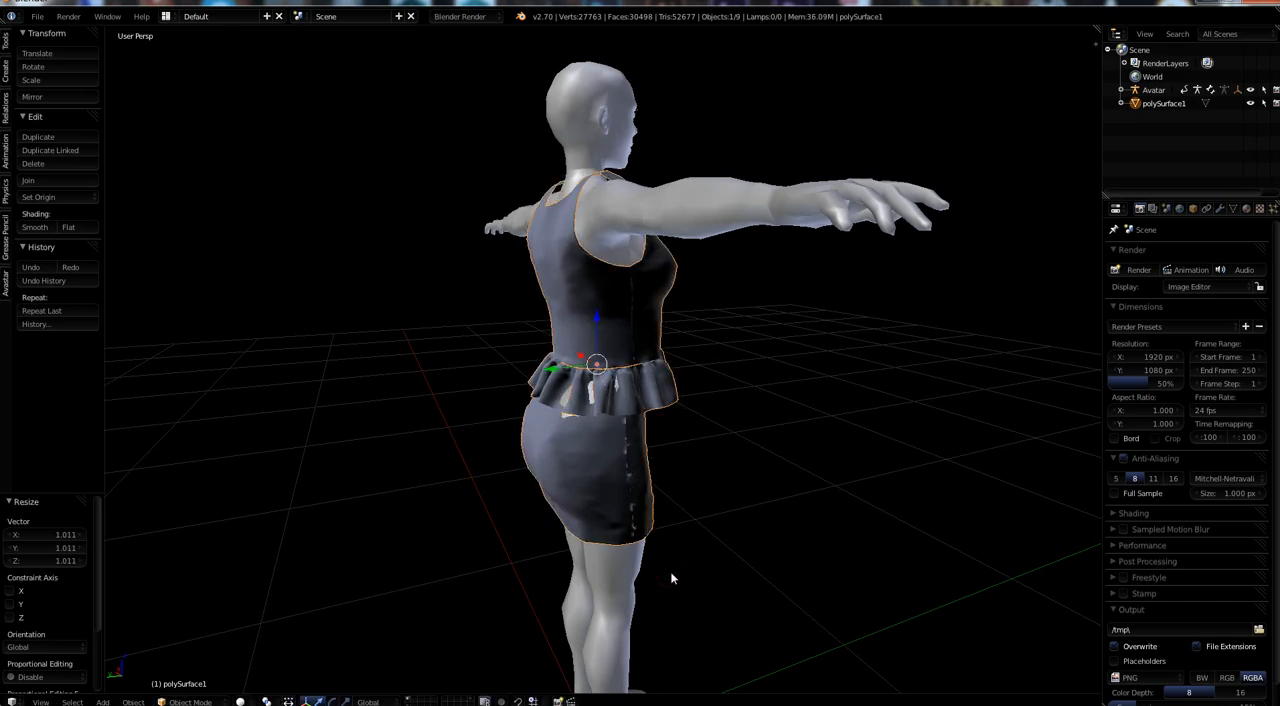
Open the outfit mesh for vertex editing and view the skirt's side-seam gap below the ruffle in orthographic projection.
{"action": "middle_click_drag", "start_coordinate": [760, 541], "coordinate": [659, 470]}
{"action": "scroll", "coordinate": [661, 471], "scroll_direction": "down", "scroll_amount": 2}
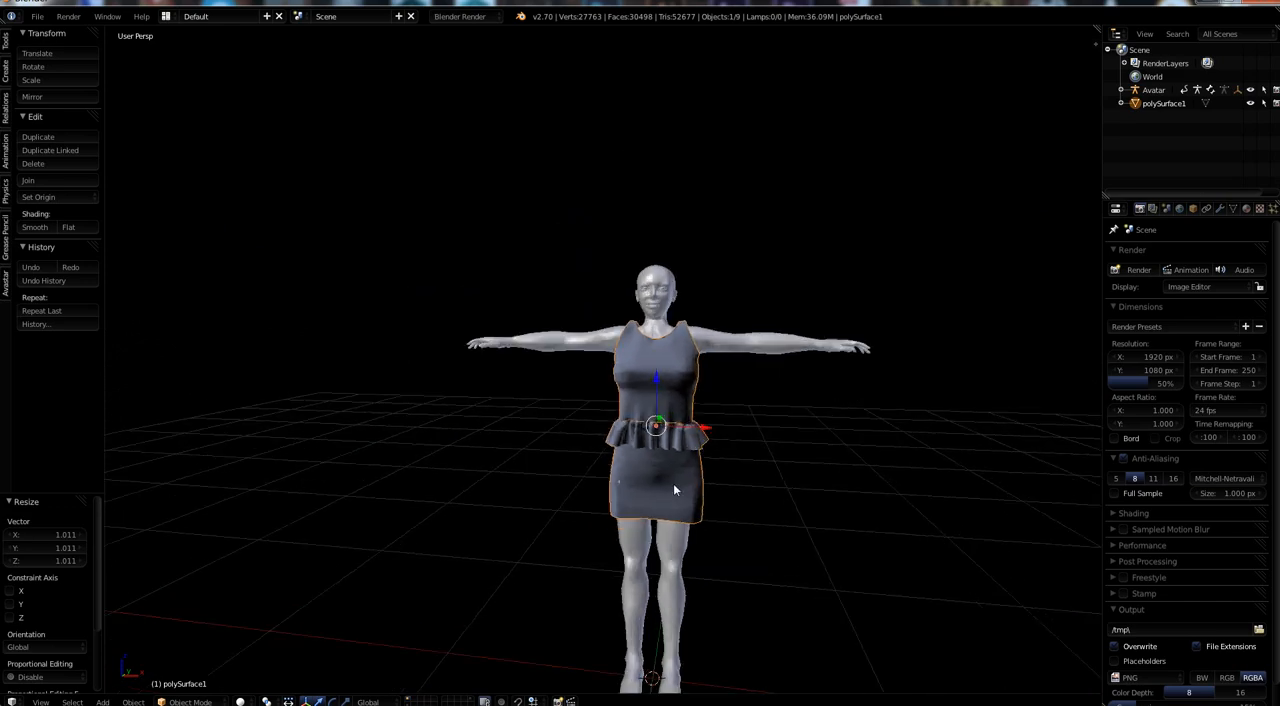
{"action": "scroll", "coordinate": [674, 489], "scroll_direction": "up", "scroll_amount": 4}
{"action": "middle_click_drag", "start_coordinate": [657, 565], "coordinate": [643, 522]}
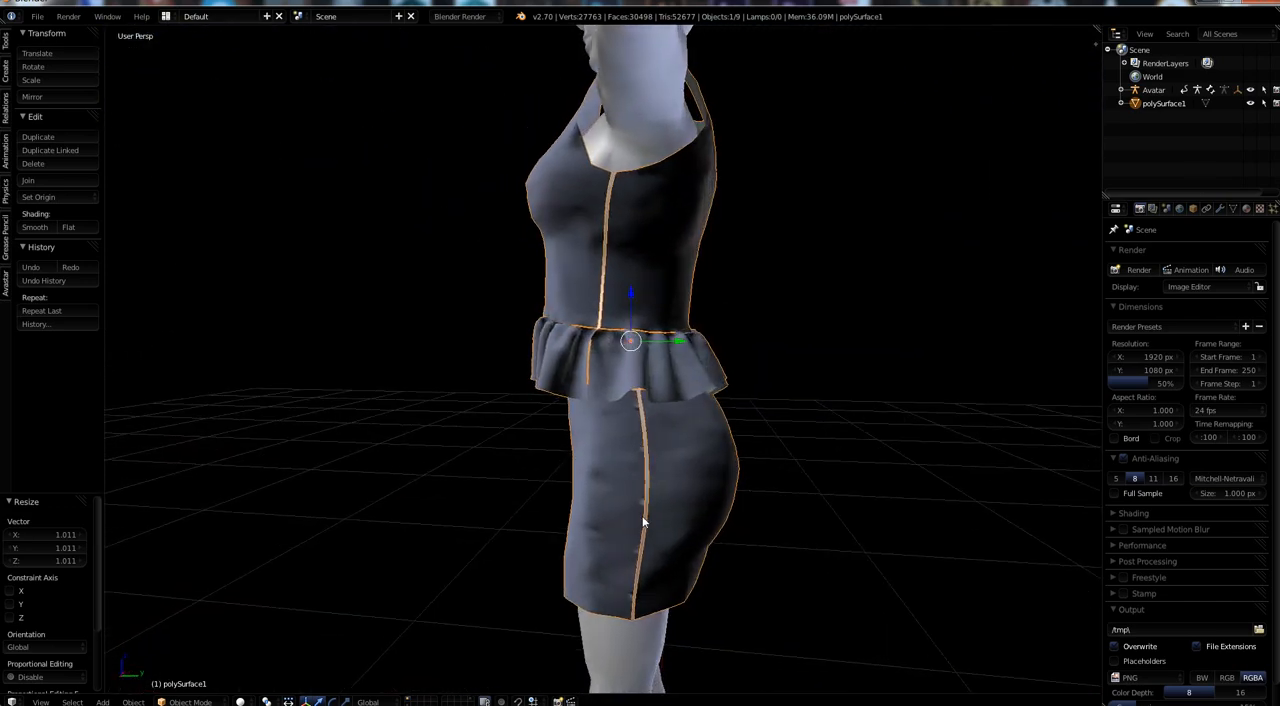
{"action": "key", "text": "Tab"}
{"action": "scroll", "coordinate": [642, 512], "scroll_direction": "up", "scroll_amount": 8}
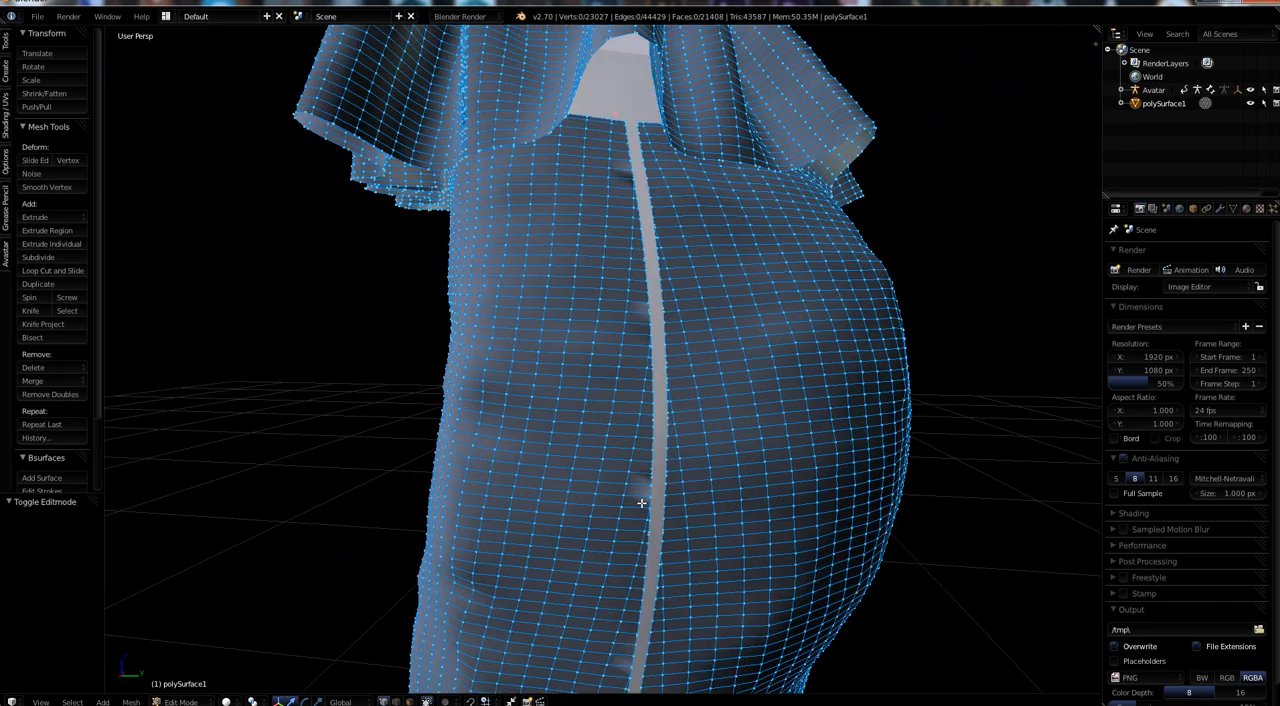
{"action": "scroll", "coordinate": [641, 500], "scroll_direction": "down", "scroll_amount": 6}
{"action": "scroll", "coordinate": [640, 490], "scroll_direction": "up", "scroll_amount": 10}
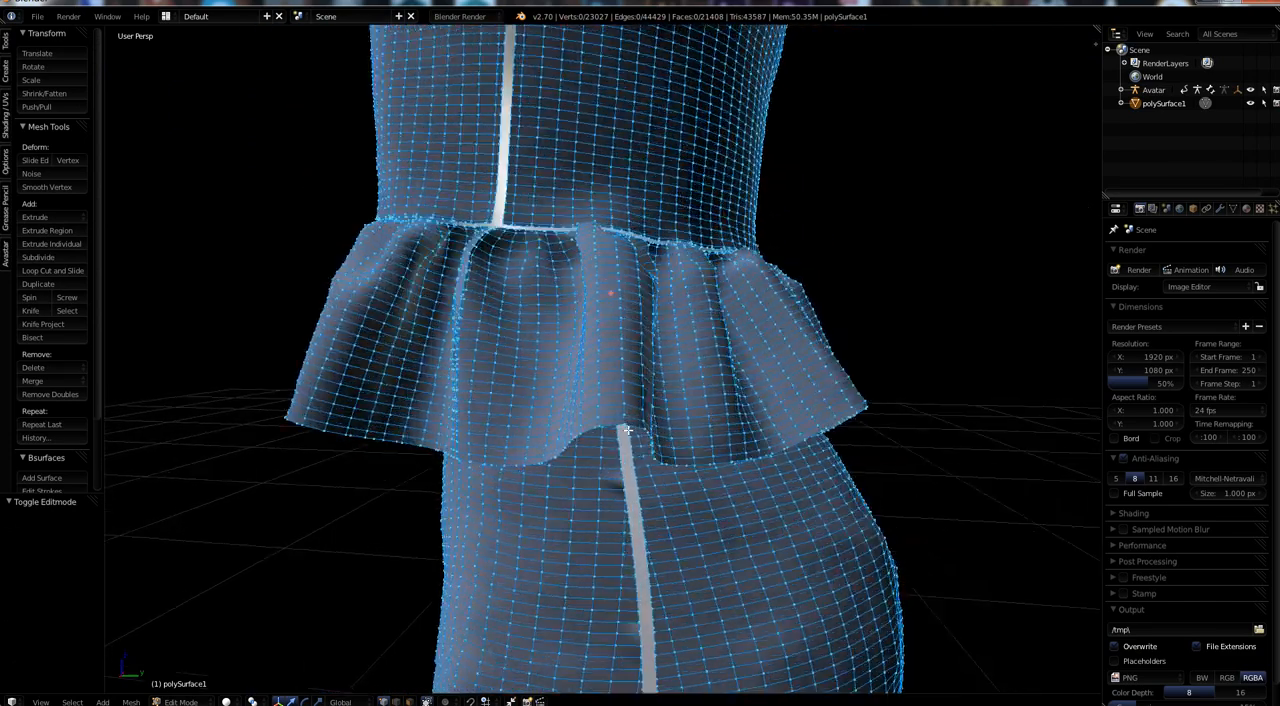
{"action": "scroll", "coordinate": [626, 470], "scroll_direction": "down", "scroll_amount": 5}
{"action": "scroll", "coordinate": [625, 480], "scroll_direction": "up", "scroll_amount": 4}
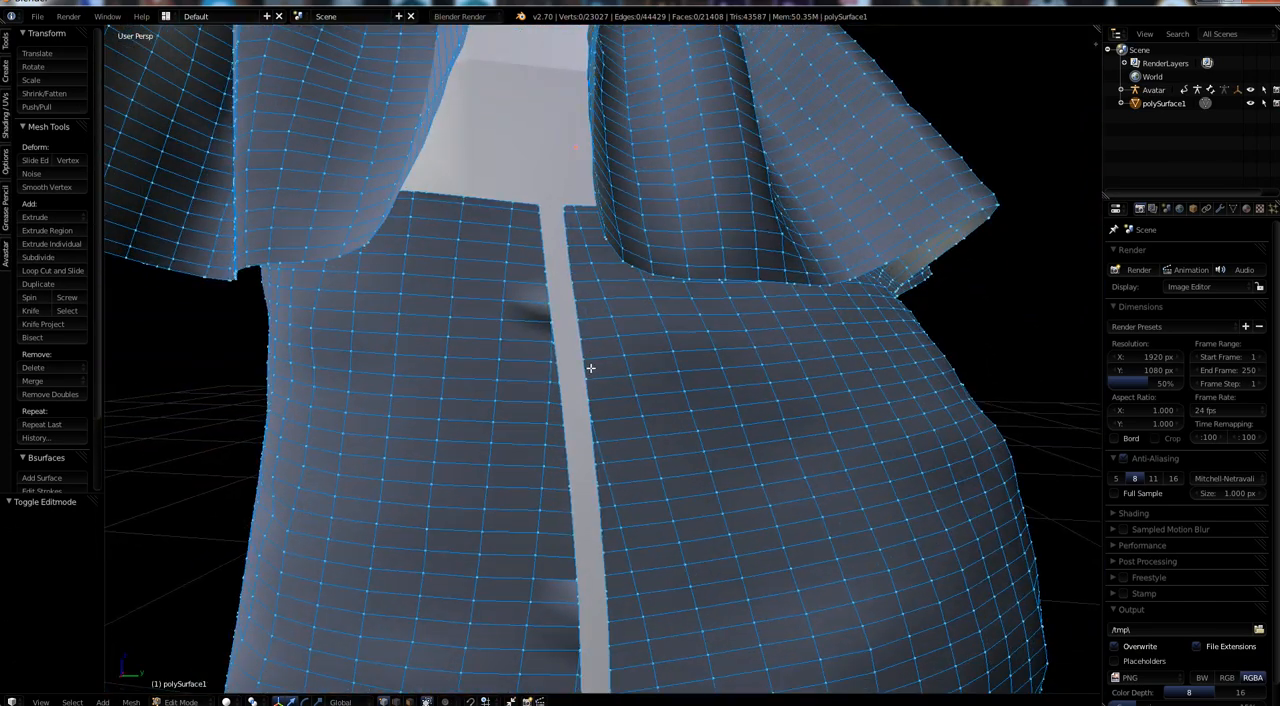
{"action": "left_click", "coordinate": [544, 272]}
{"action": "scroll", "coordinate": [562, 300], "scroll_direction": "up", "scroll_amount": 5}
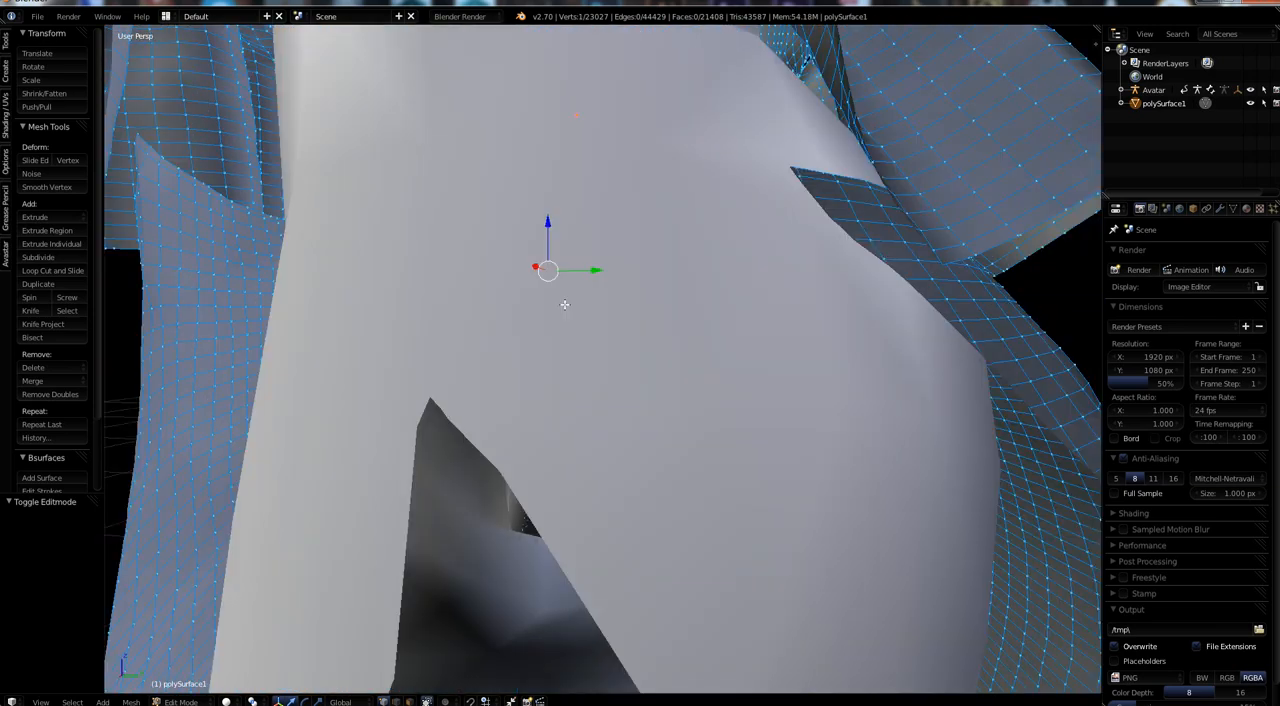
{"action": "scroll", "coordinate": [564, 304], "scroll_direction": "down", "scroll_amount": 3}
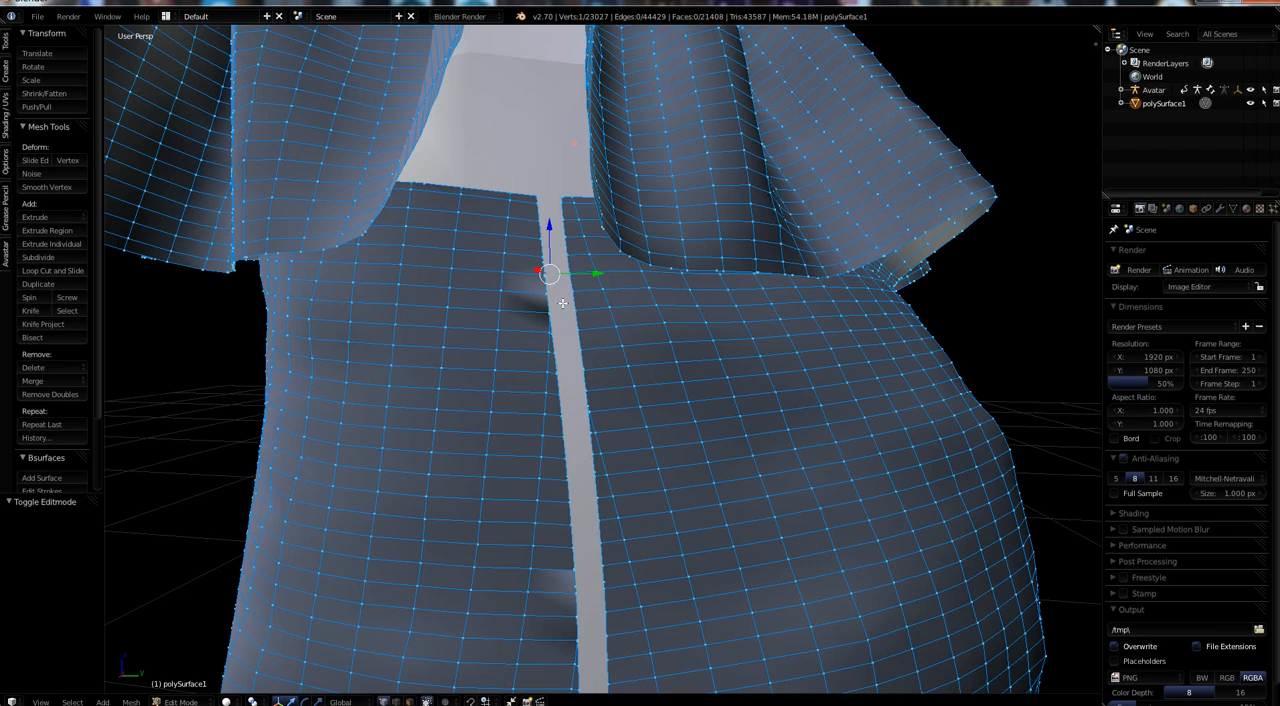
{"action": "key", "text": "KP_5"}
{"action": "scroll", "coordinate": [563, 303], "scroll_direction": "up", "scroll_amount": 7}
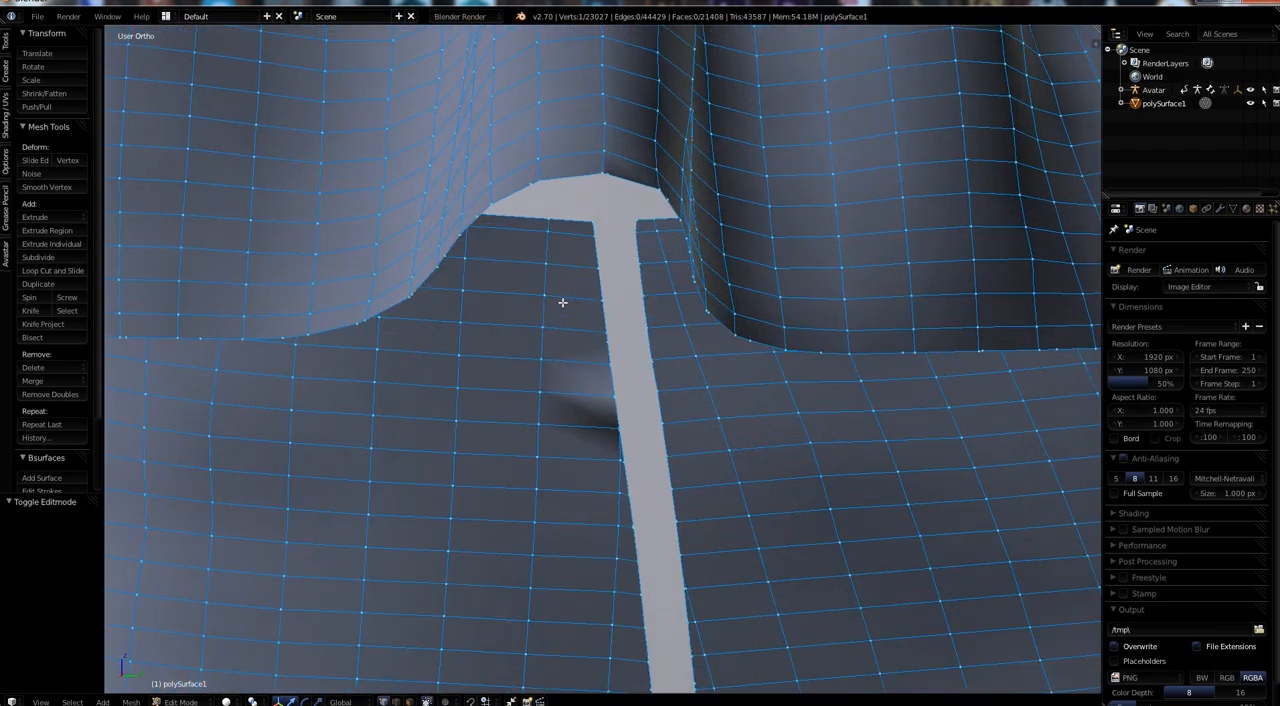
{"action": "middle_click_drag", "start_coordinate": [630, 421], "coordinate": [531, 310], "text": "shift"}
Select five extra vertices along both edges of the skirt's side-seam gap, just below the ruffle.
{"action": "right_click", "coordinate": [526, 286]}
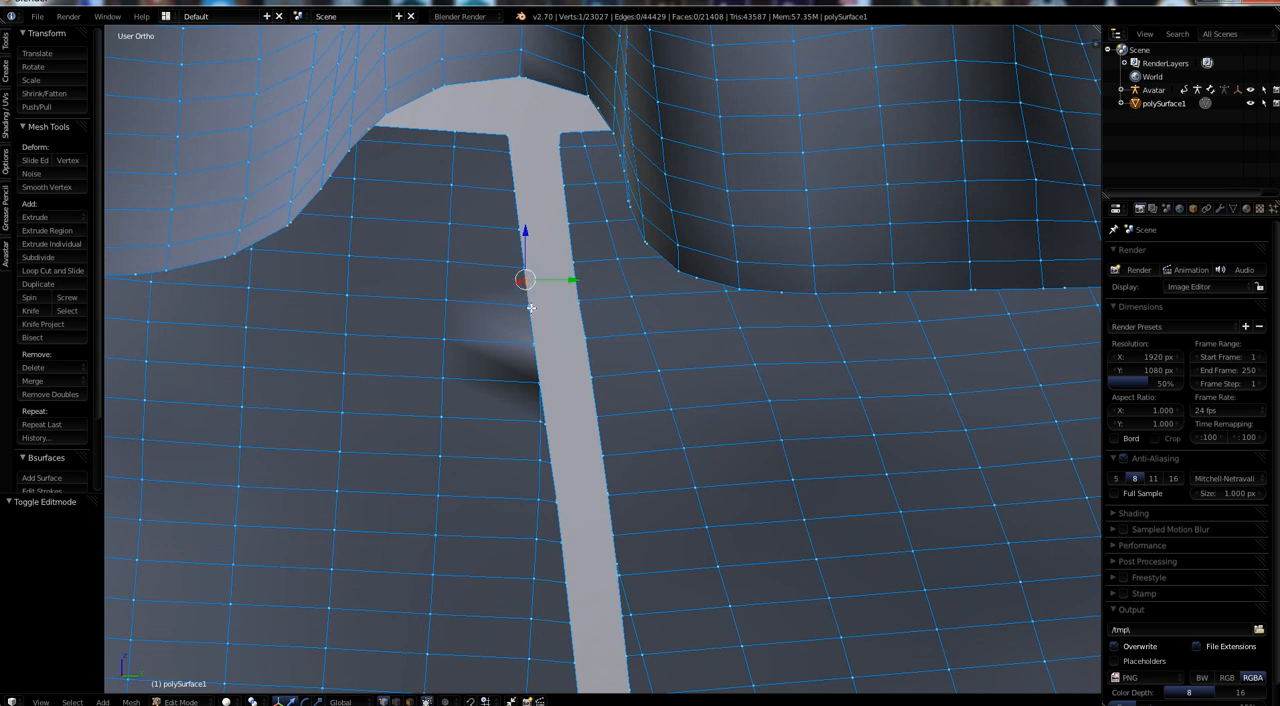
{"action": "right_click", "coordinate": [531, 308], "text": "shift"}
{"action": "right_click", "coordinate": [576, 305], "text": "shift"}
{"action": "right_click", "coordinate": [555, 493], "text": "shift"}
{"action": "right_click", "coordinate": [606, 490], "text": "shift"}
{"action": "key", "text": "x"}
{"action": "left_click", "coordinate": [611, 470]}
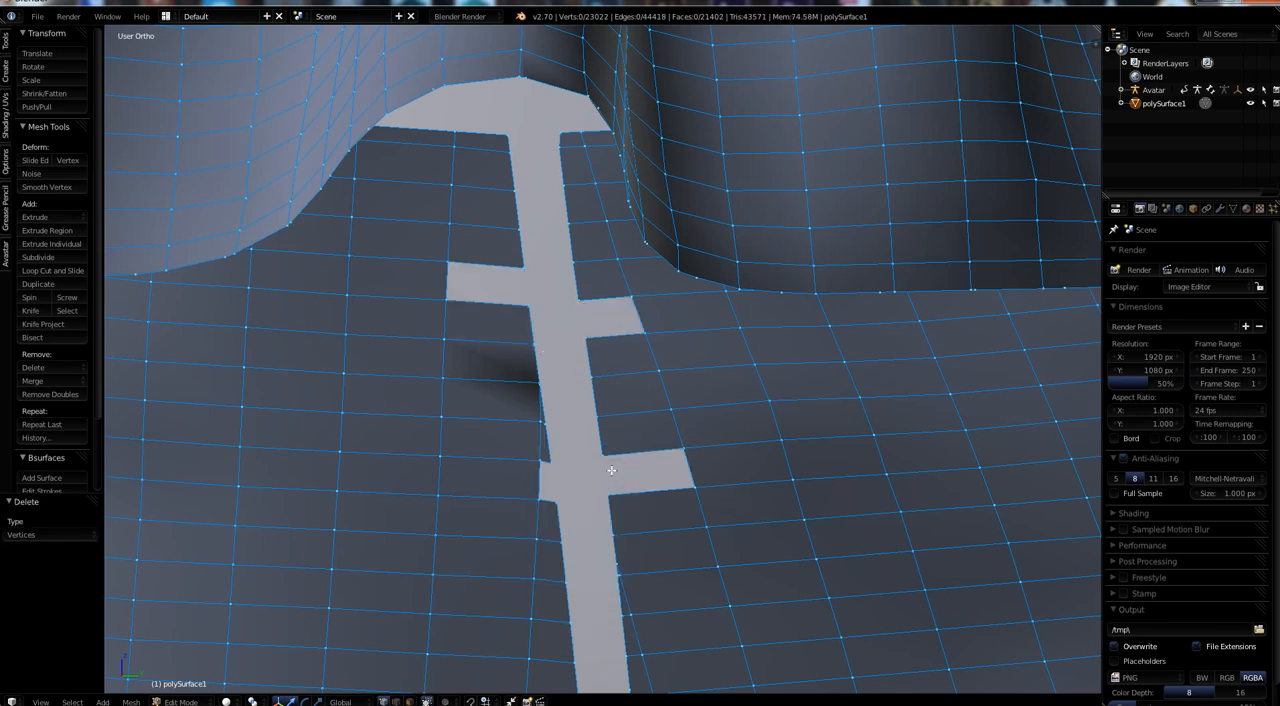
{"action": "key", "text": "ctrl+z"}
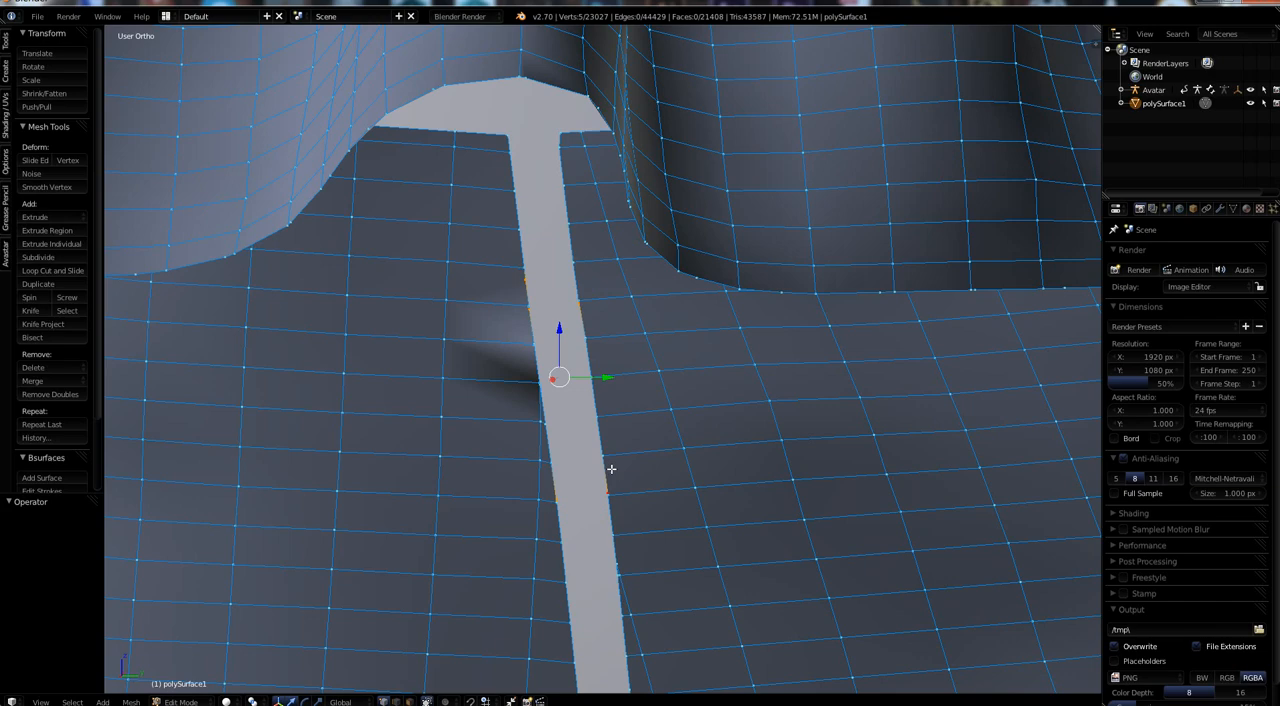
Dissolve the five selected vertices along the side-seam gap so the surrounding faces are kept.
{"action": "key", "text": "x"}
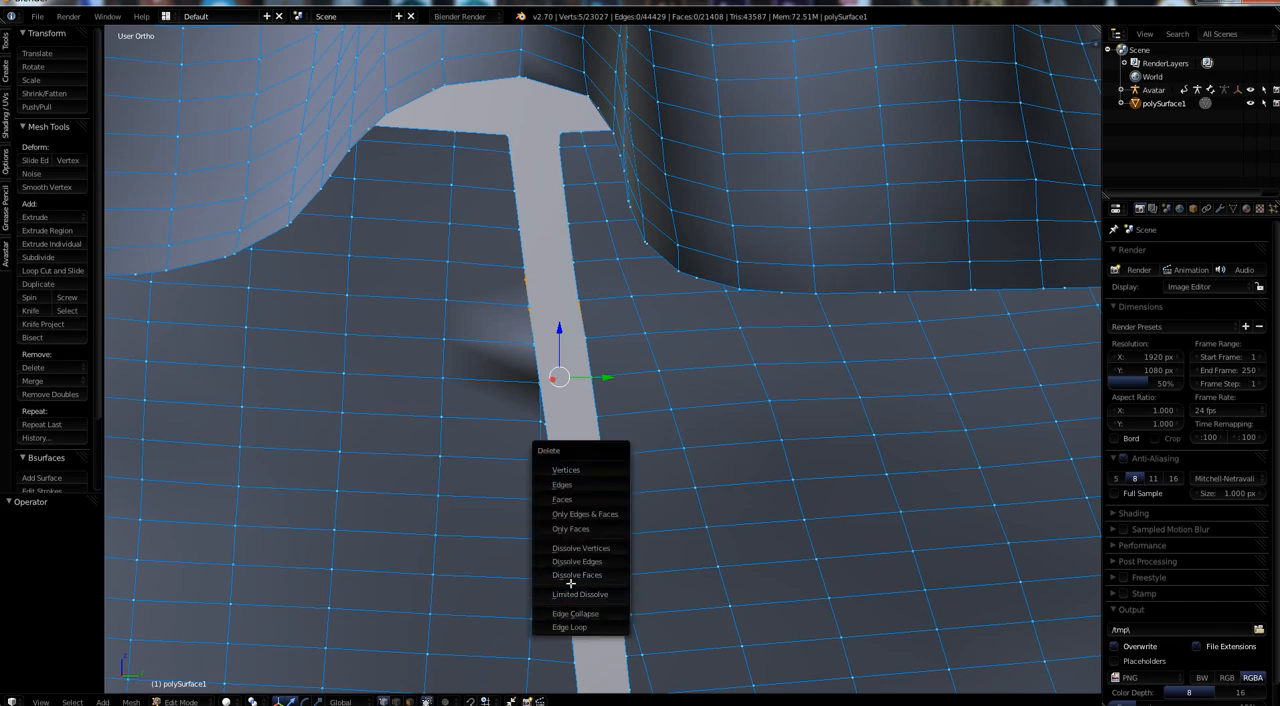
{"action": "left_click", "coordinate": [579, 548]}
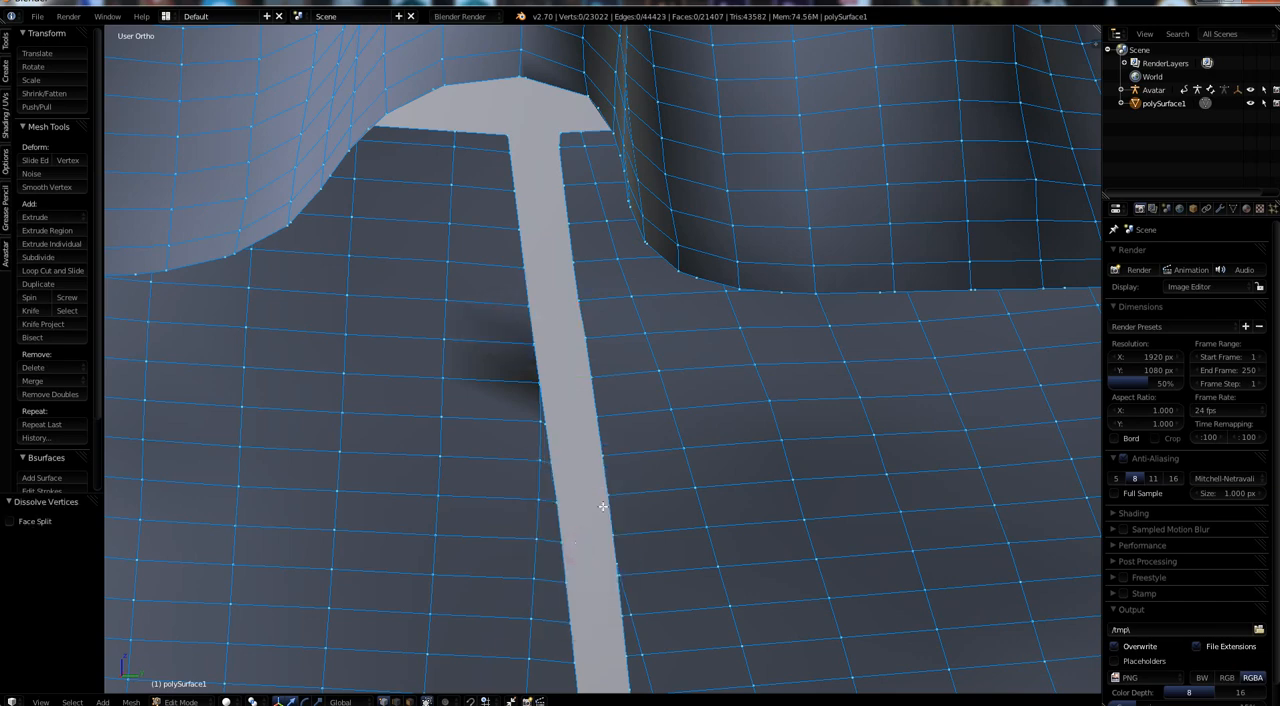
Dissolve five more extra vertices along both edges of the skirt's side-seam gap, farther down from the ruffle.
{"action": "mouse_move", "coordinate": [607, 496]}
{"action": "middle_mouse_down"}
{"action": "mouse_move", "coordinate": [581, 495]}
{"action": "mouse_move", "coordinate": [614, 483]}
{"action": "mouse_move", "coordinate": [603, 487]}
{"action": "middle_mouse_up"}
{"action": "right_click", "coordinate": [740, 426]}
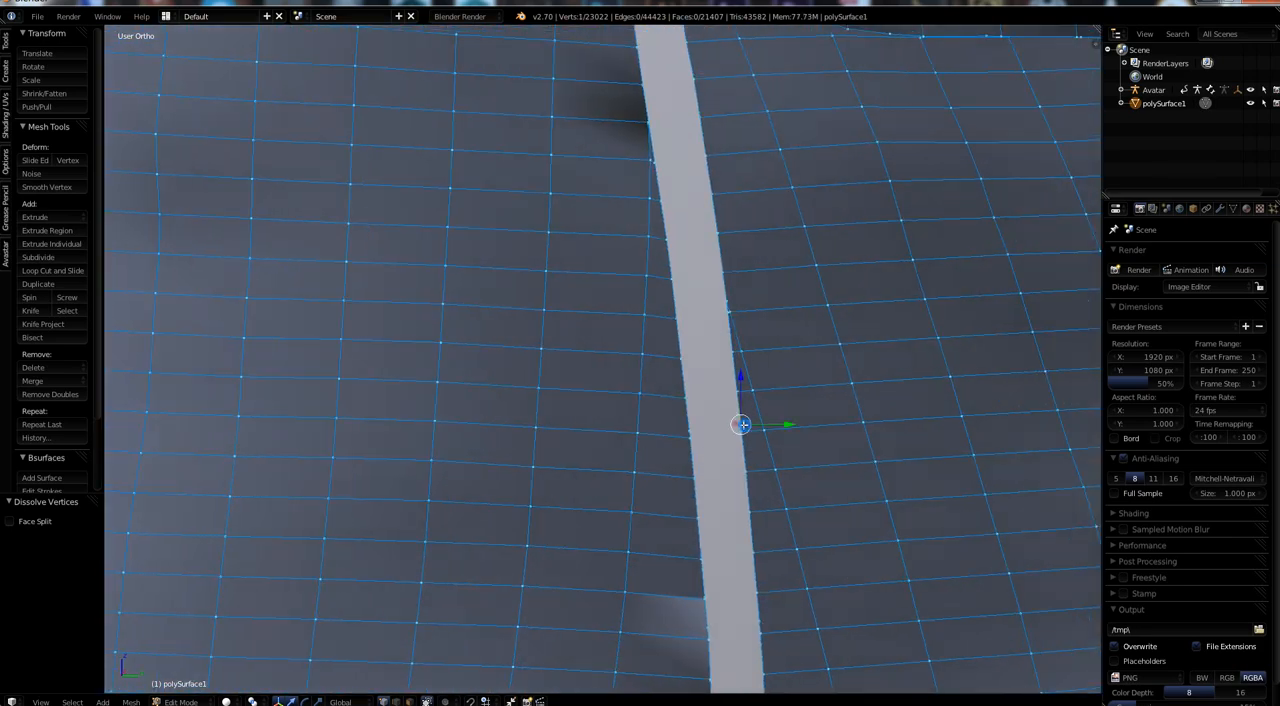
{"action": "right_click", "coordinate": [688, 429], "text": "shift"}
{"action": "right_click", "coordinate": [704, 596], "text": "shift"}
{"action": "right_click", "coordinate": [707, 625], "text": "shift"}
{"action": "right_click", "coordinate": [759, 621], "text": "shift"}
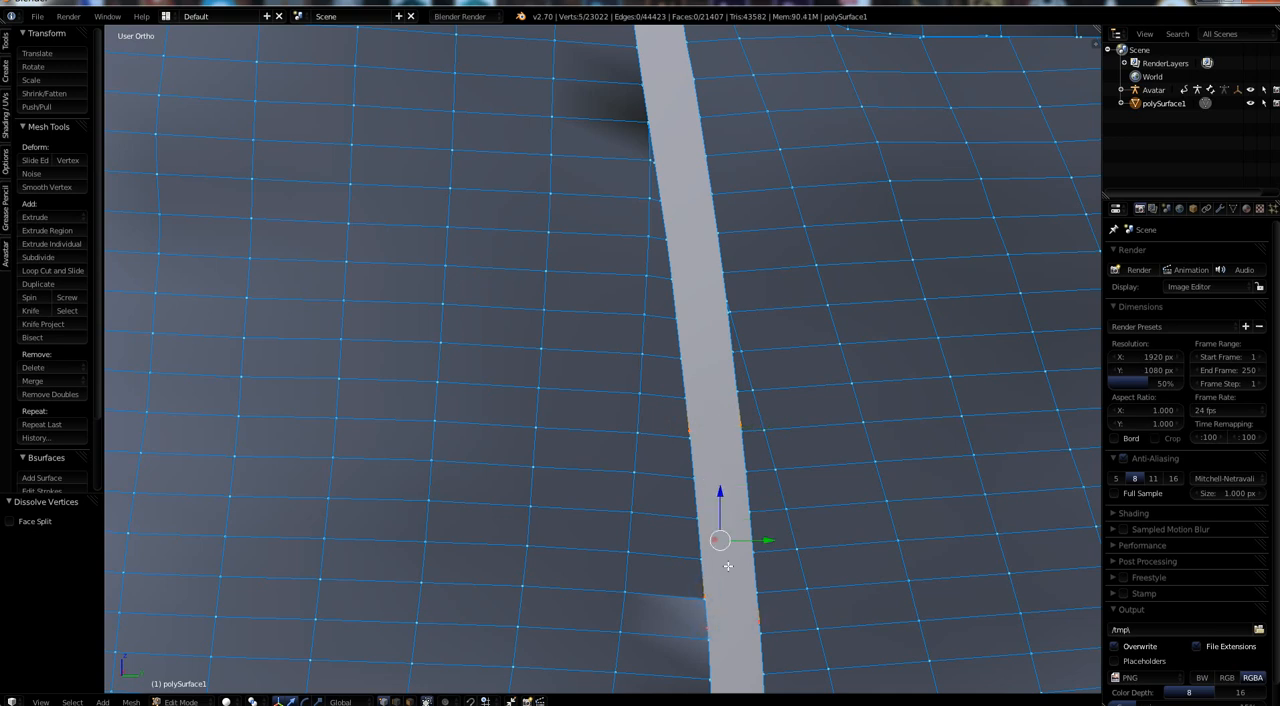
{"action": "key", "text": "x"}
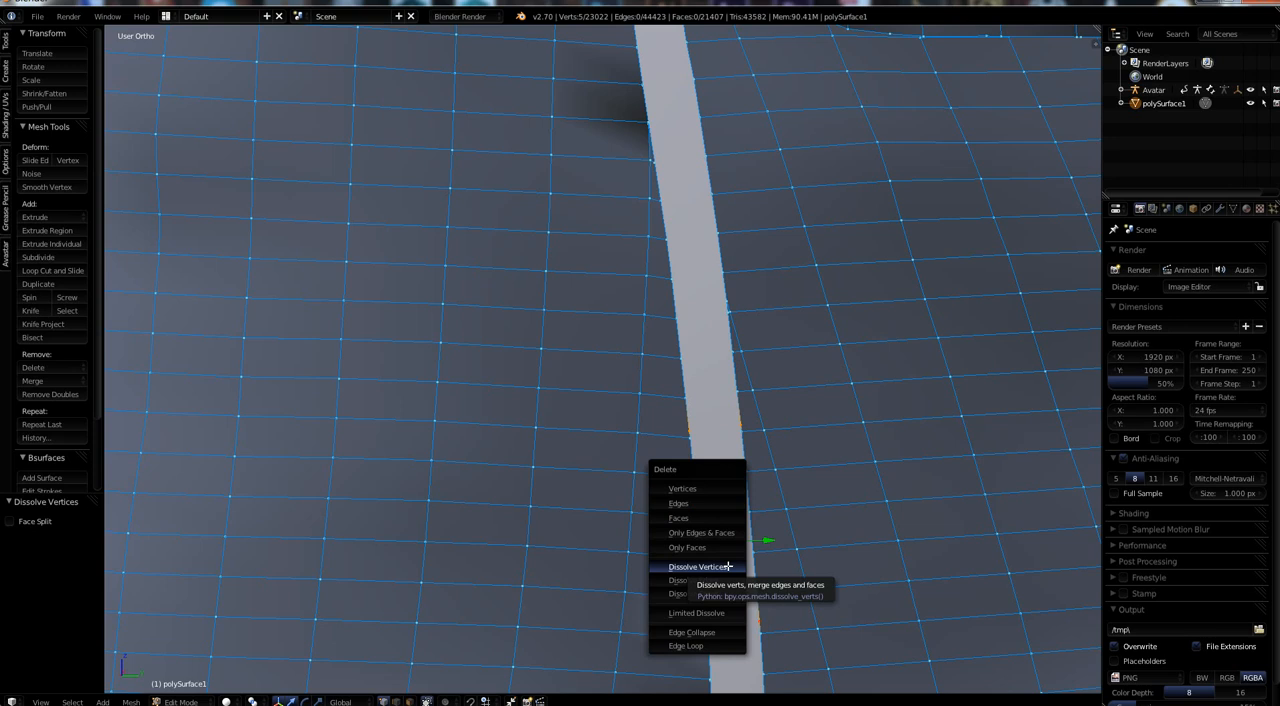
{"action": "left_click", "coordinate": [728, 566]}
Merge two neighbouring pairs of facing vertices across the middle of the side-seam gap, each at center.
{"action": "middle_click_drag", "start_coordinate": [720, 537], "coordinate": [588, 579], "text": "shift"}
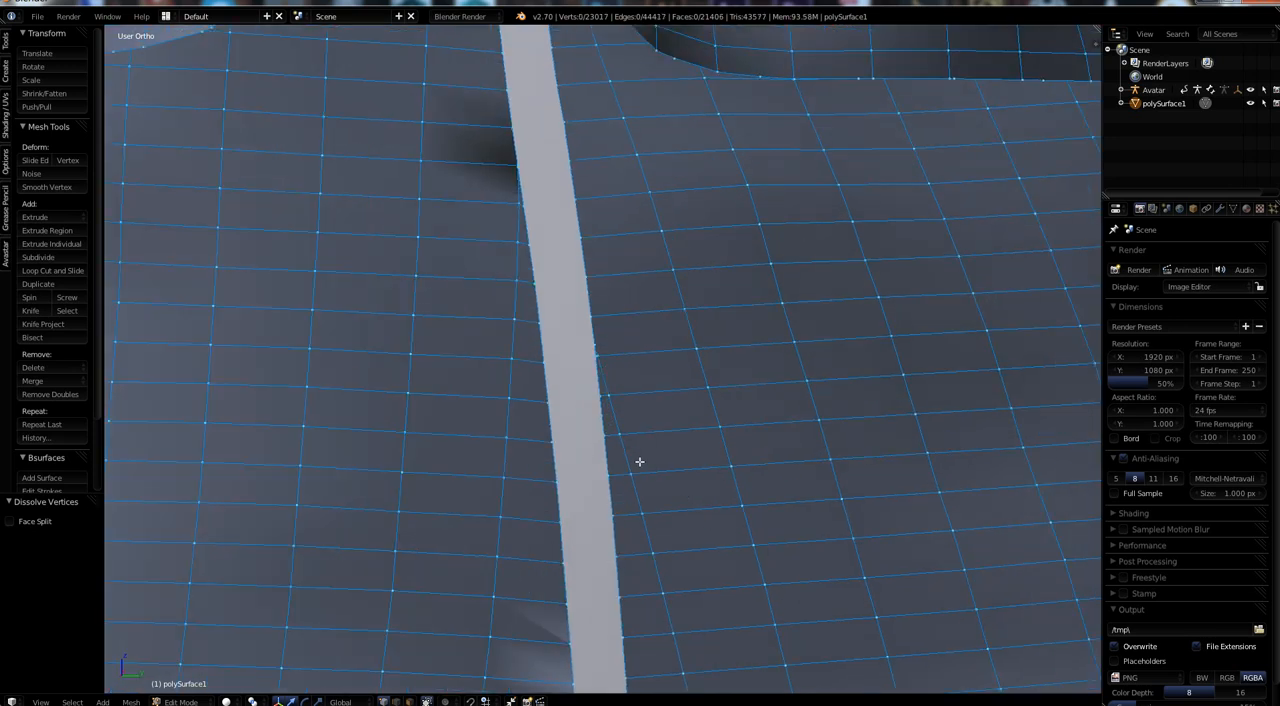
{"action": "right_click", "coordinate": [599, 400]}
{"action": "right_click", "coordinate": [546, 400], "text": "shift"}
{"action": "key", "text": "alt+m"}
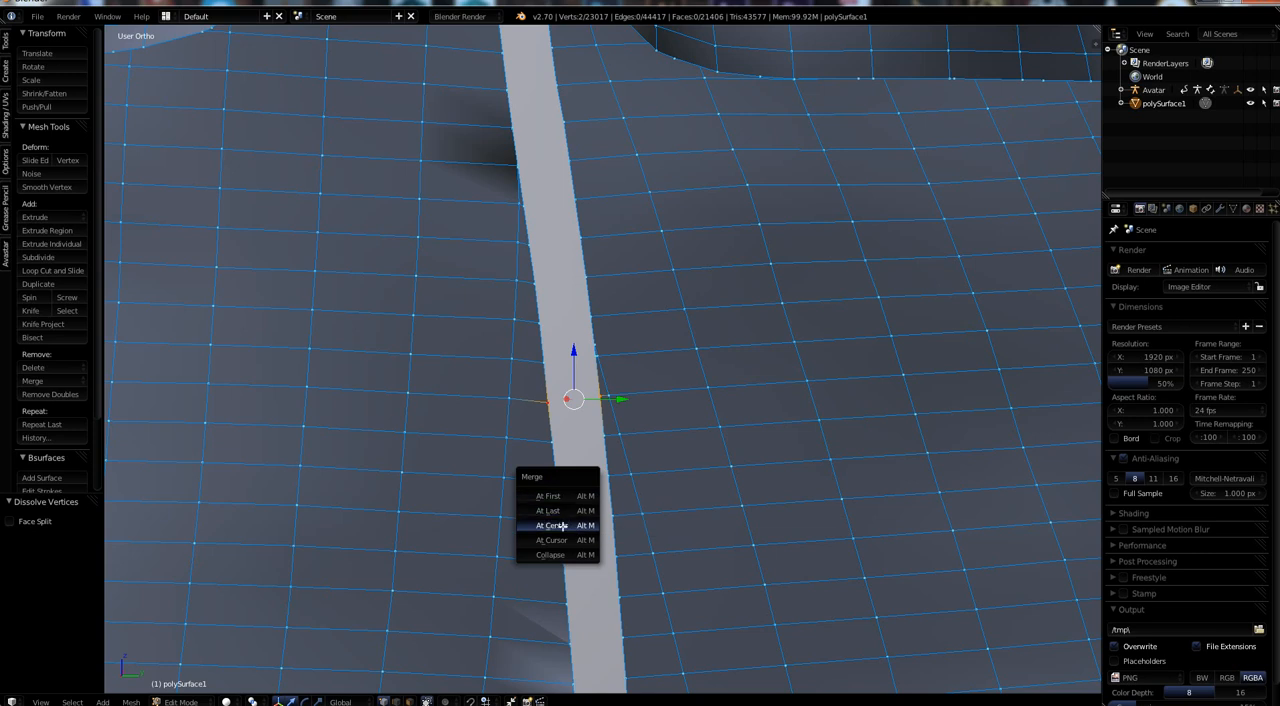
{"action": "left_click", "coordinate": [562, 519]}
{"action": "right_click", "coordinate": [598, 440]}
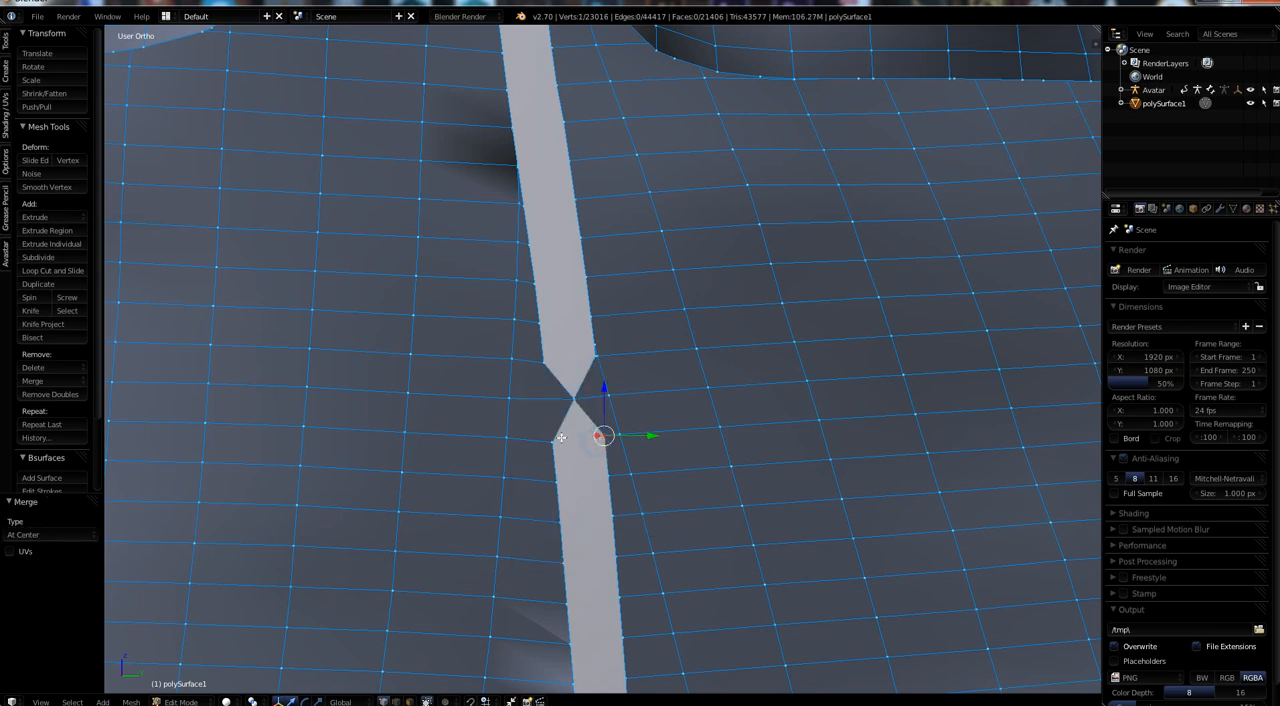
{"action": "right_click", "coordinate": [553, 438], "text": "shift"}
{"action": "key", "text": "alt+m"}
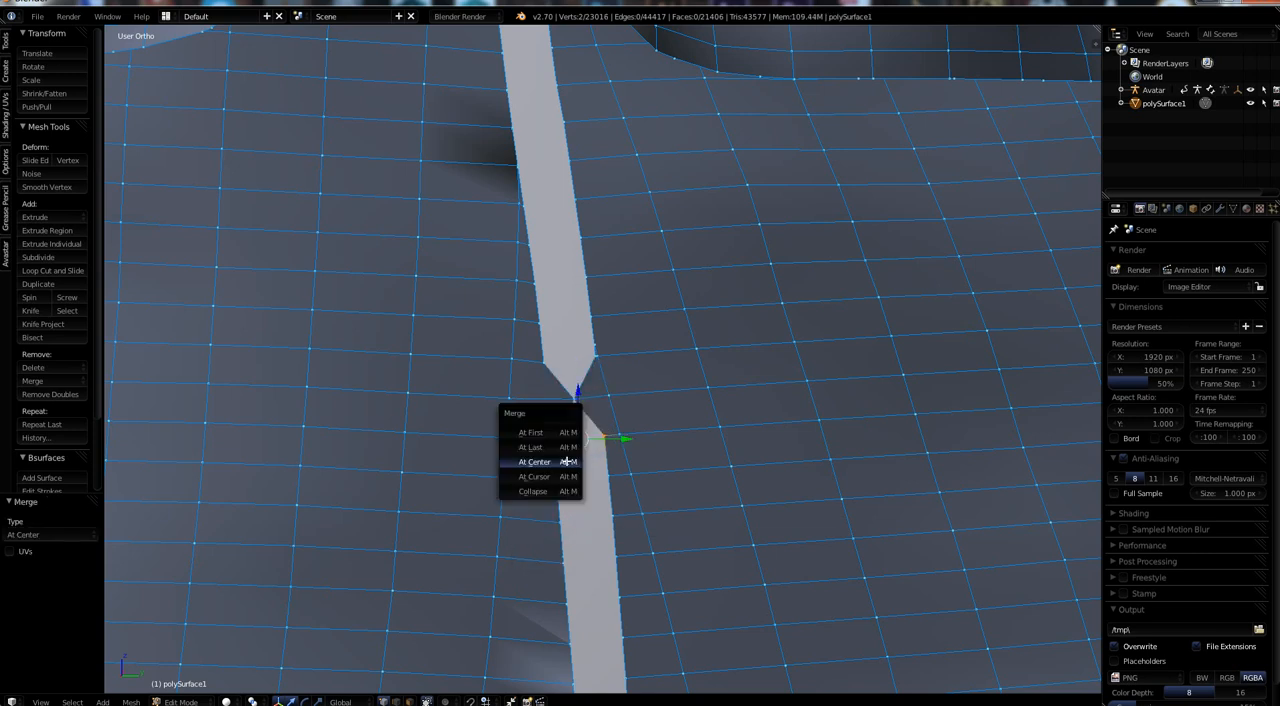
{"action": "left_click", "coordinate": [566, 462]}
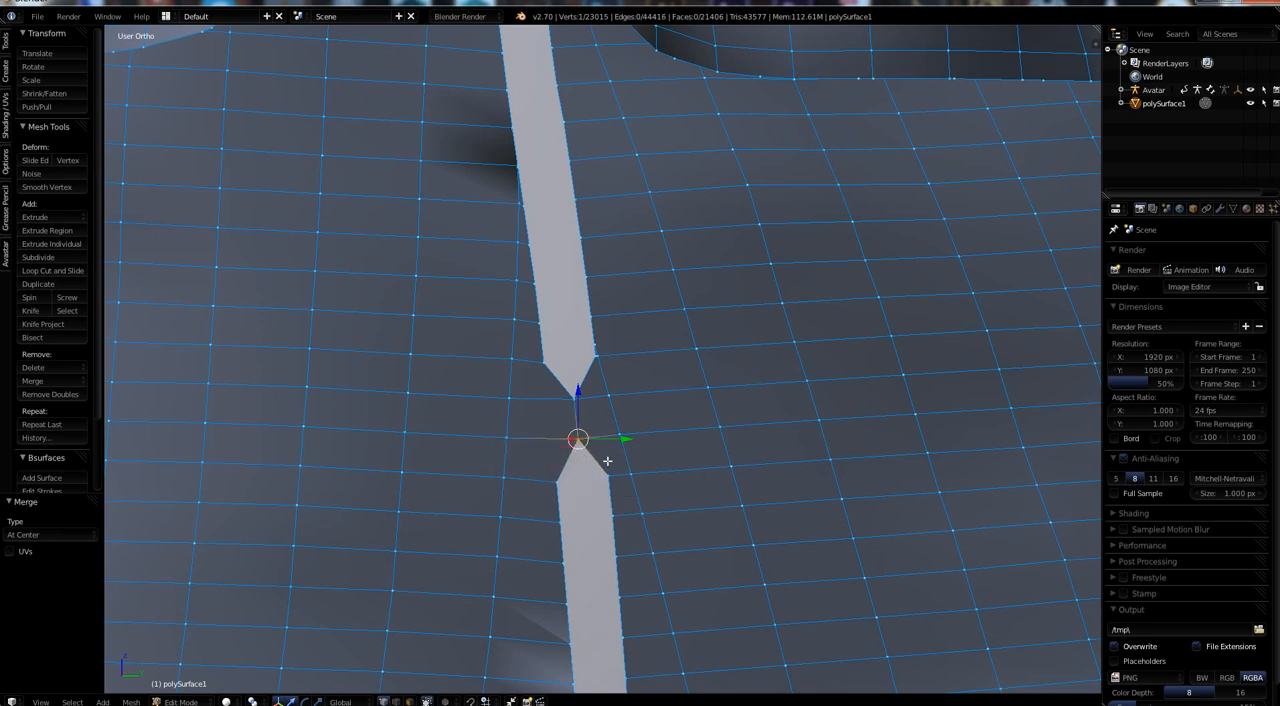
Merge the next two facing vertex pairs directly below the closed part of the seam, each at center.
{"action": "right_click", "coordinate": [610, 478]}
{"action": "right_click", "coordinate": [558, 484], "text": "shift"}
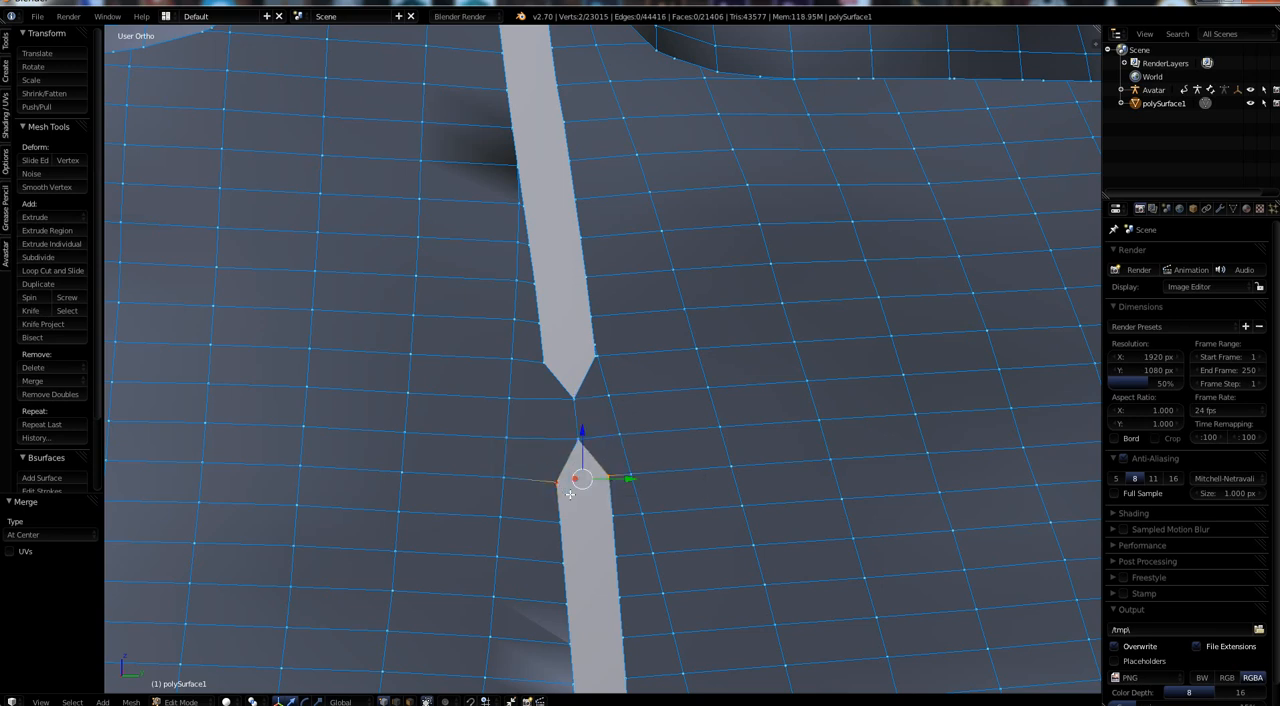
{"action": "key", "text": "alt+m"}
{"action": "left_click", "coordinate": [575, 505]}
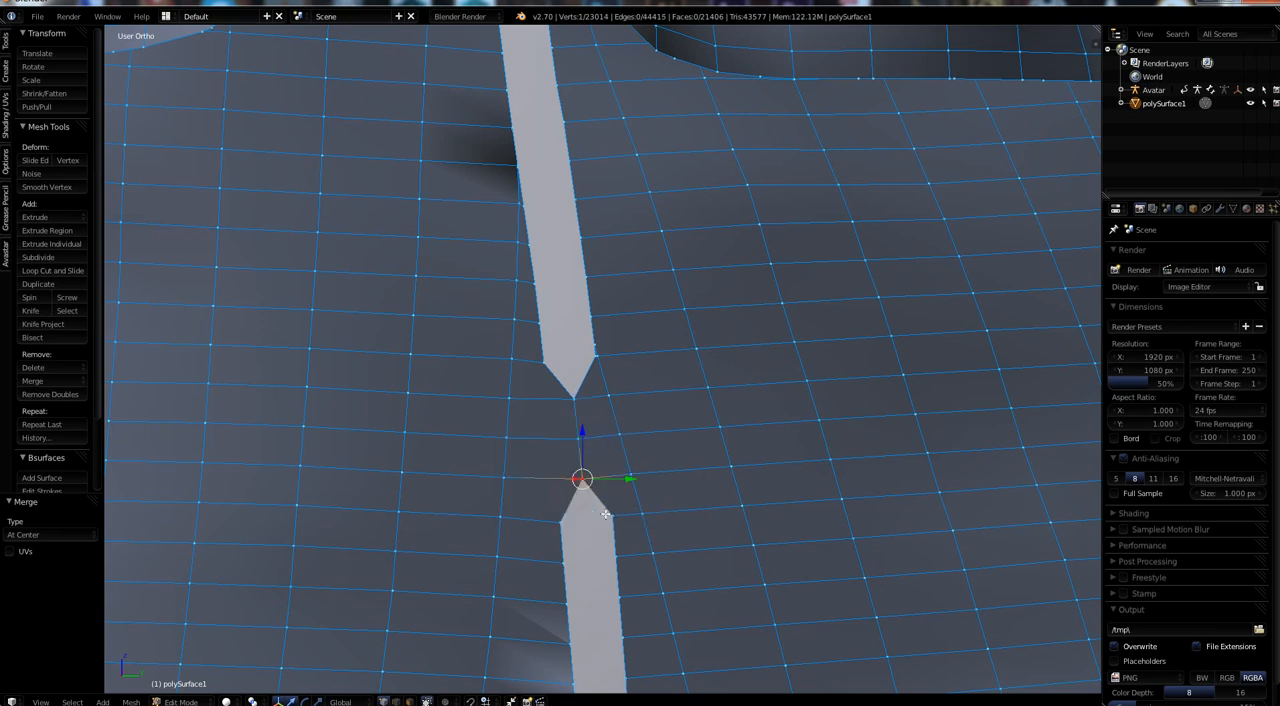
{"action": "right_click", "coordinate": [558, 515], "text": "shift"}
{"action": "key", "text": "alt+m"}
{"action": "left_click", "coordinate": [585, 525]}
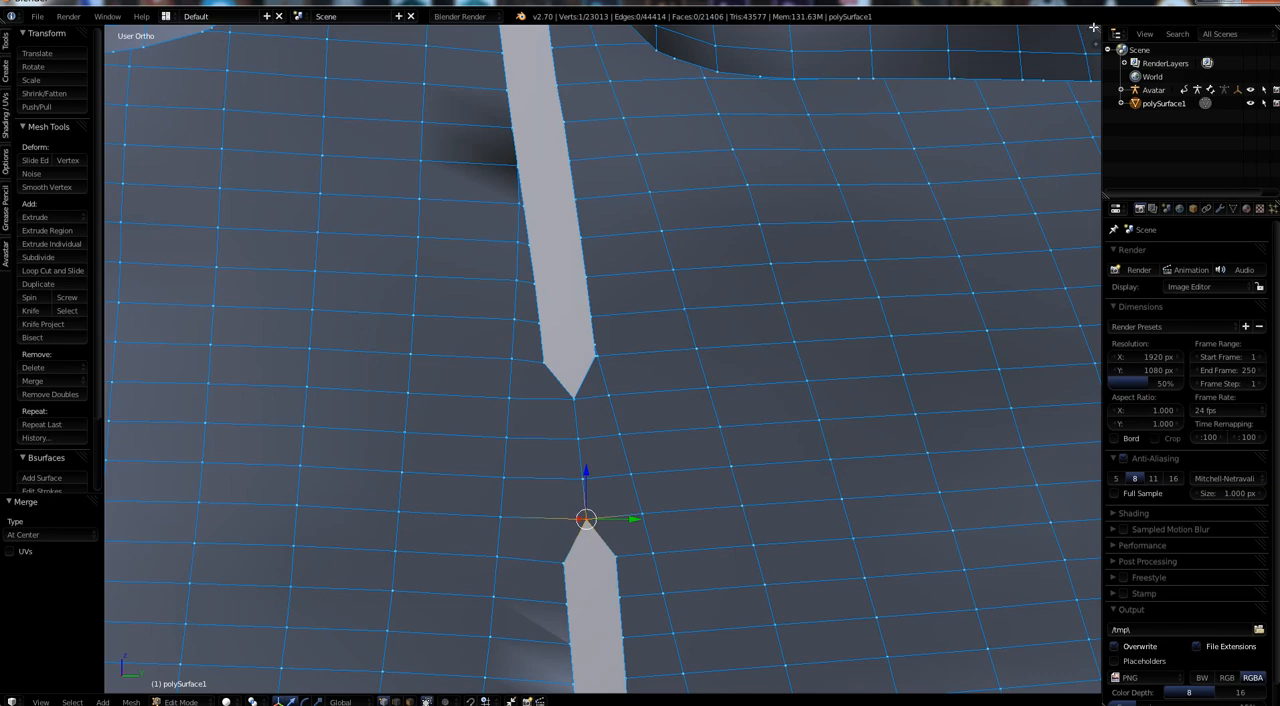
Split the 3D viewport vertically and switch the new area to the UV/Image Editor.
{"action": "left_click_drag", "start_coordinate": [1097, 29], "coordinate": [718, 600]}
{"action": "left_click", "coordinate": [759, 702]}
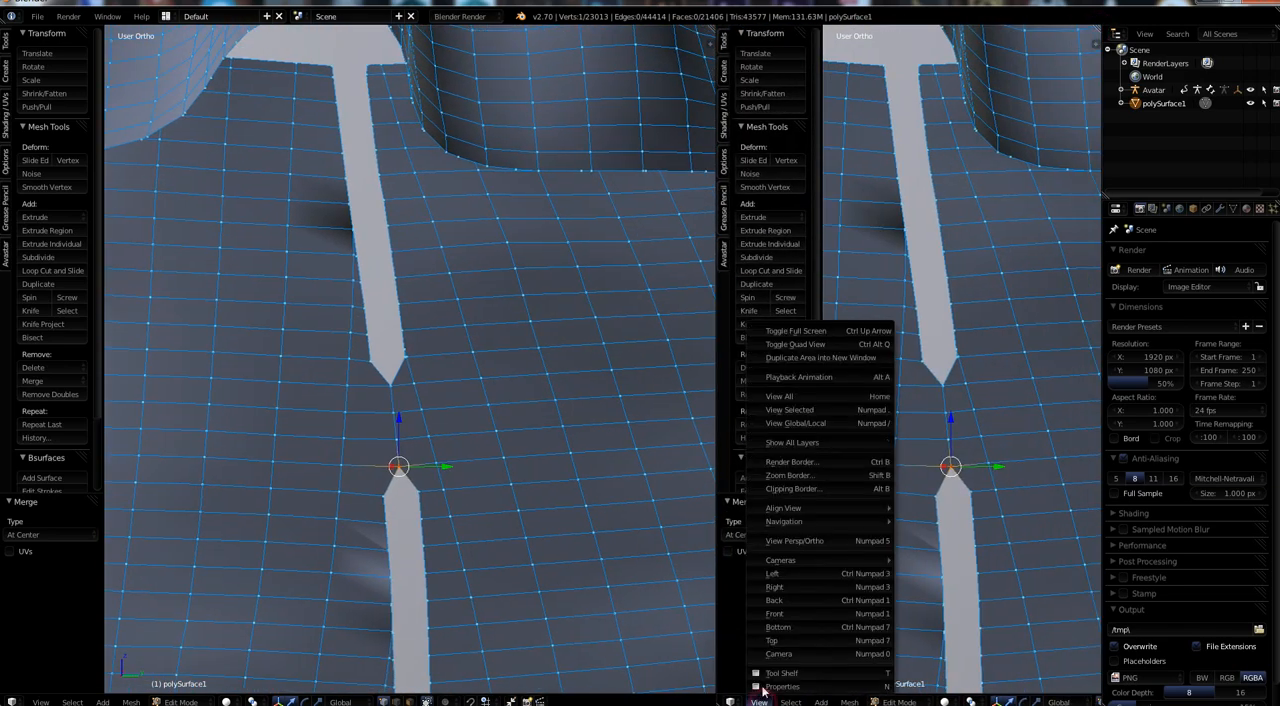
{"action": "left_click", "coordinate": [729, 702]}
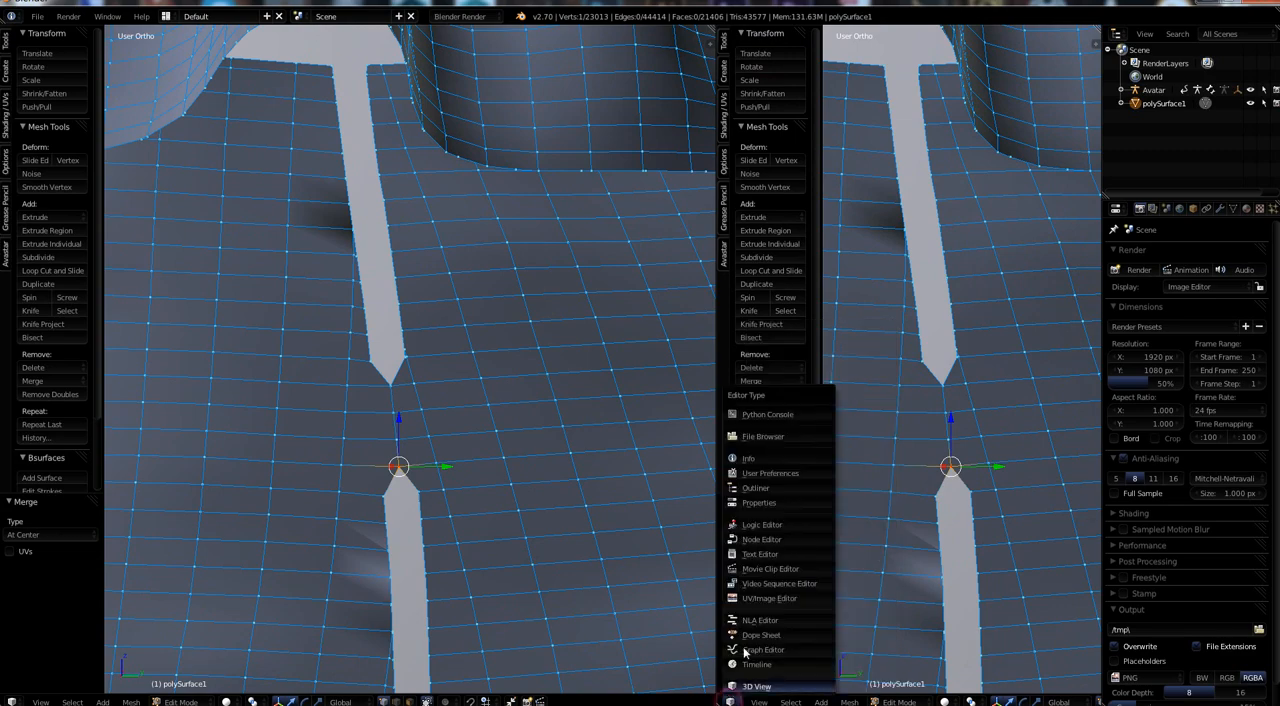
{"action": "left_click", "coordinate": [765, 598]}
Select the whole outfit mesh and examine its UV islands, comparing the skirt pieces with the partly merged side seam.
{"action": "scroll", "coordinate": [477, 498], "scroll_direction": "down", "scroll_amount": 8}
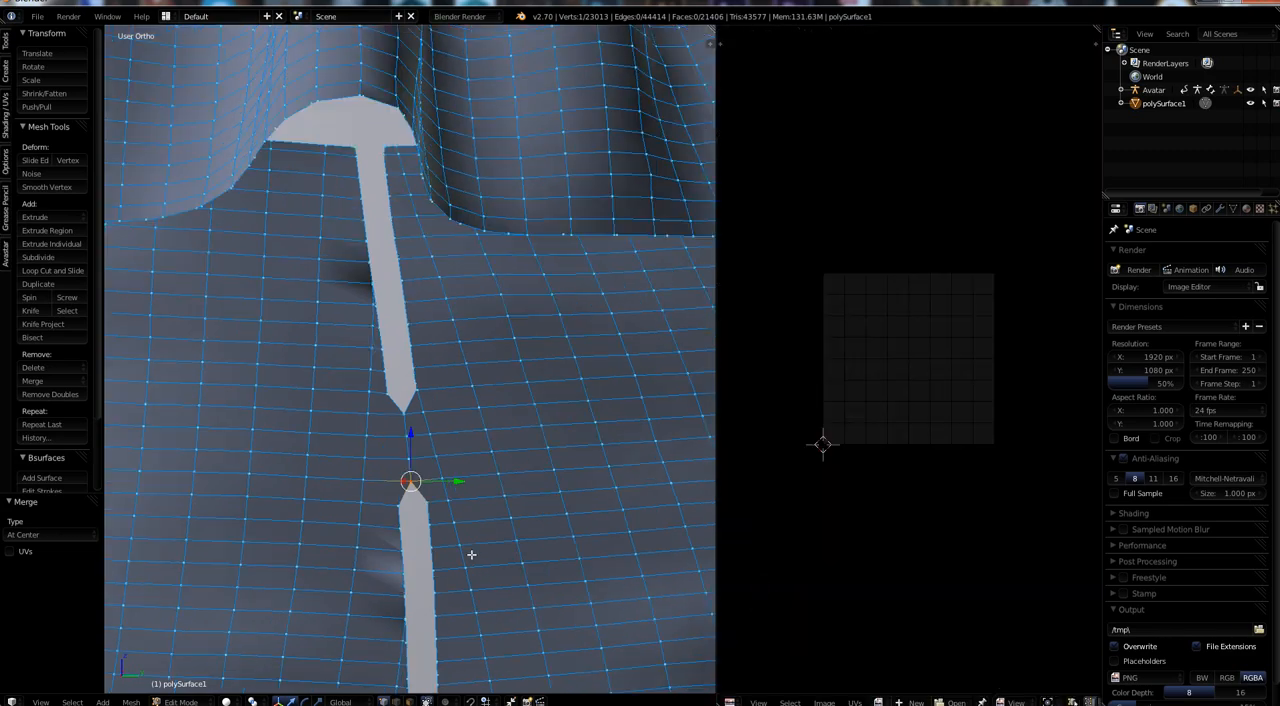
{"action": "key", "text": "a"}
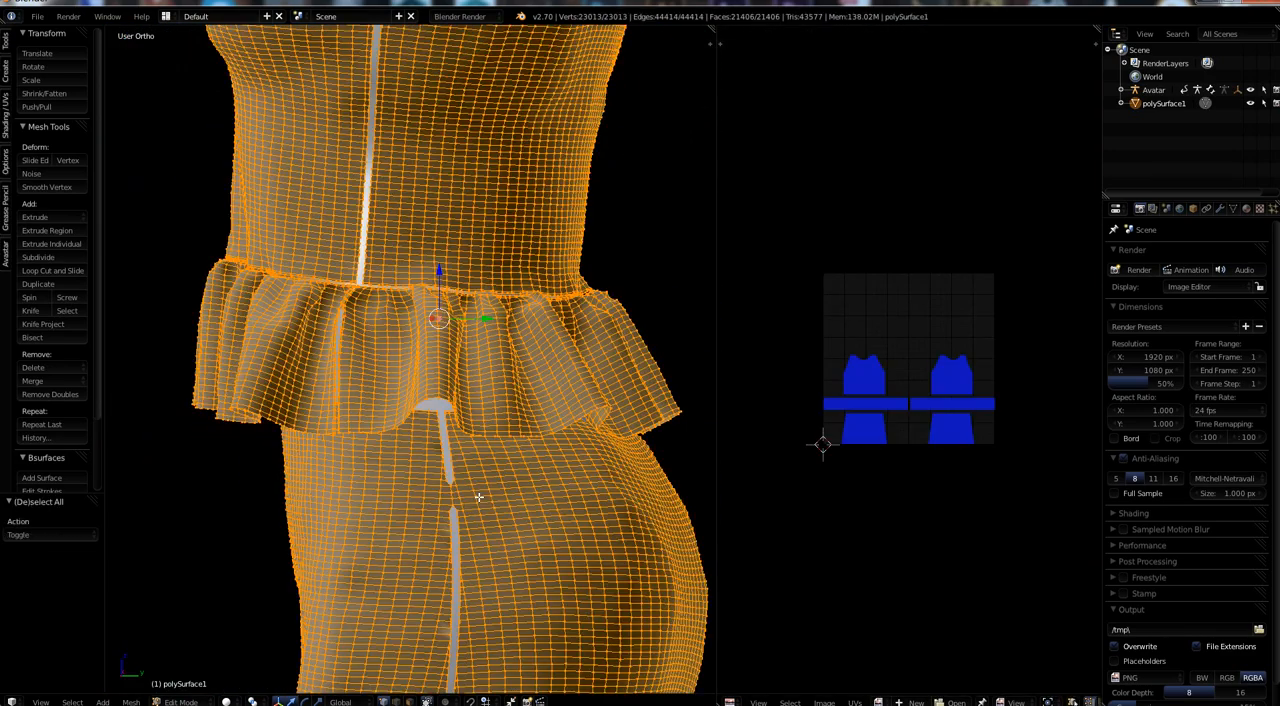
{"action": "scroll", "coordinate": [858, 478], "scroll_direction": "up", "scroll_amount": 5}
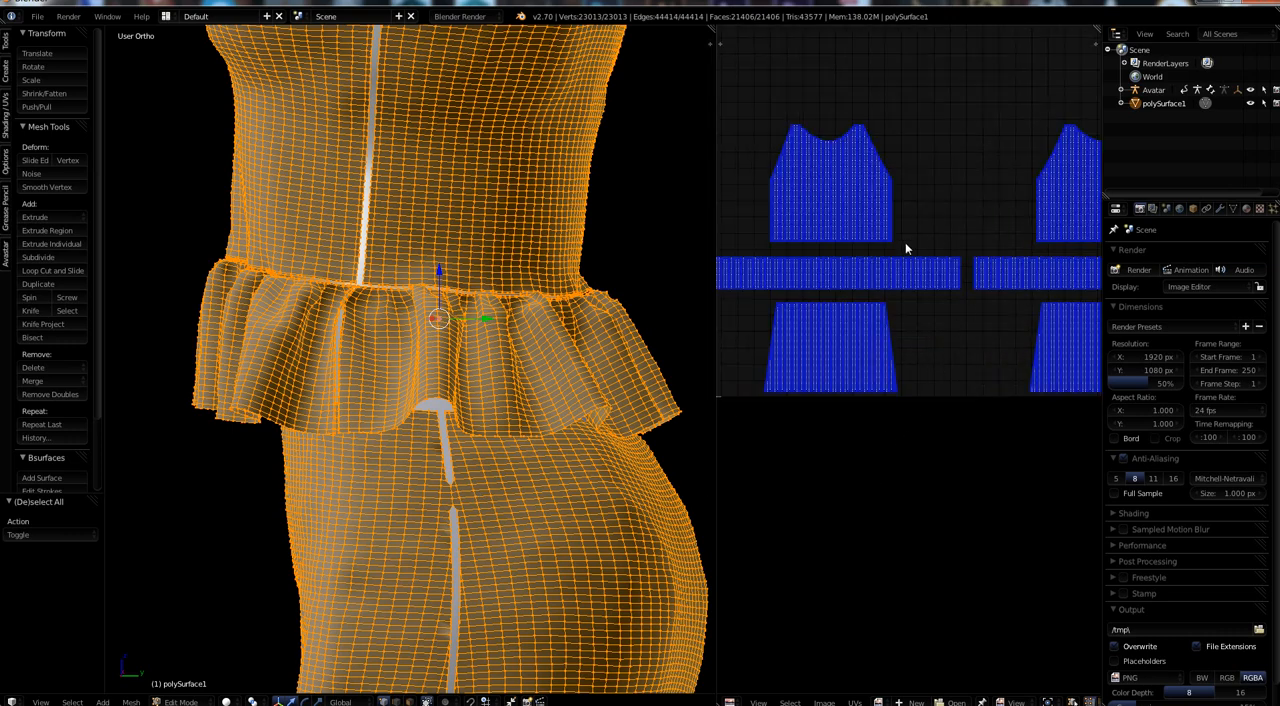
{"action": "scroll", "coordinate": [978, 430], "scroll_direction": "down", "scroll_amount": 2}
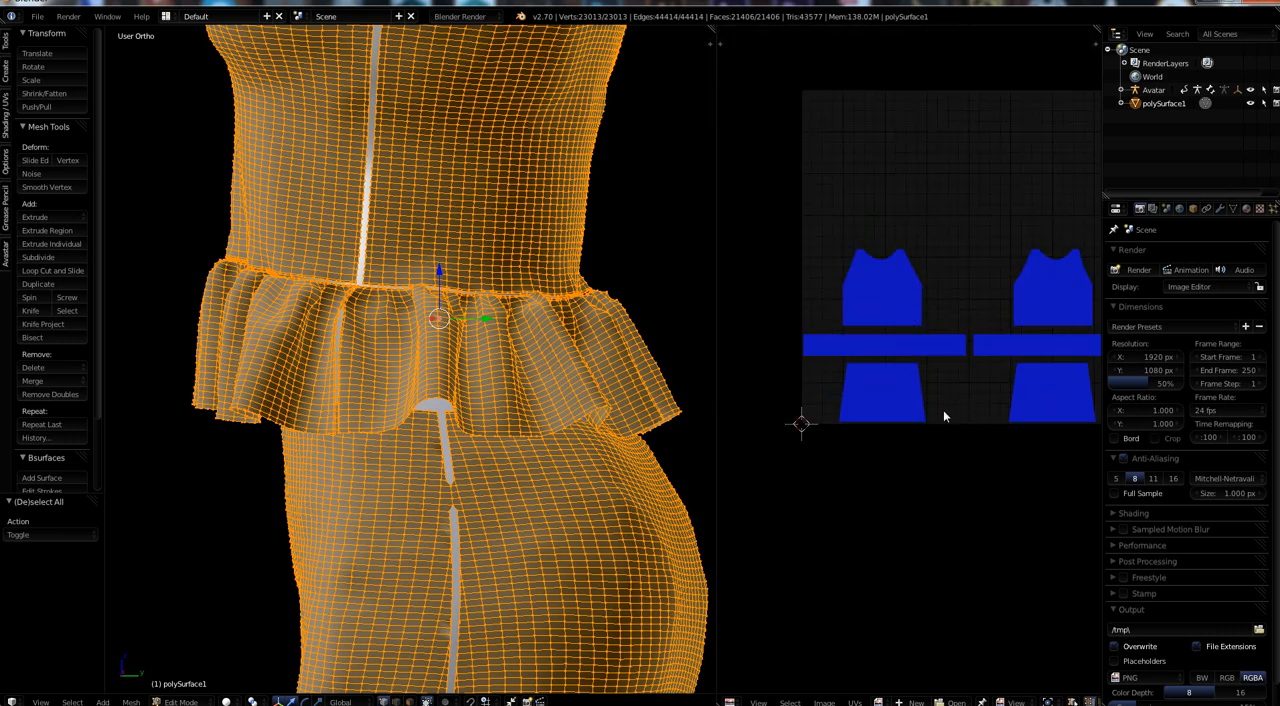
{"action": "scroll", "coordinate": [943, 410], "scroll_direction": "up", "scroll_amount": 2}
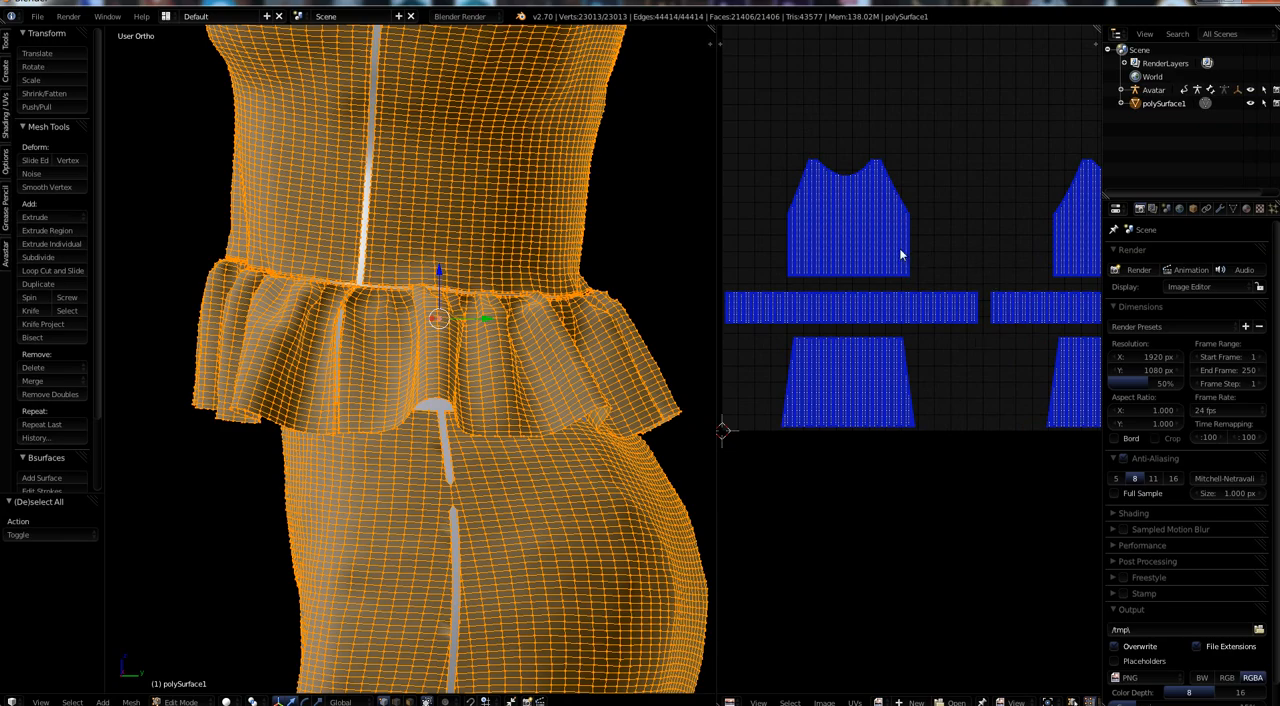
{"action": "scroll", "coordinate": [888, 296], "scroll_direction": "up", "scroll_amount": 3}
{"action": "scroll", "coordinate": [887, 296], "scroll_direction": "up", "scroll_amount": 3}
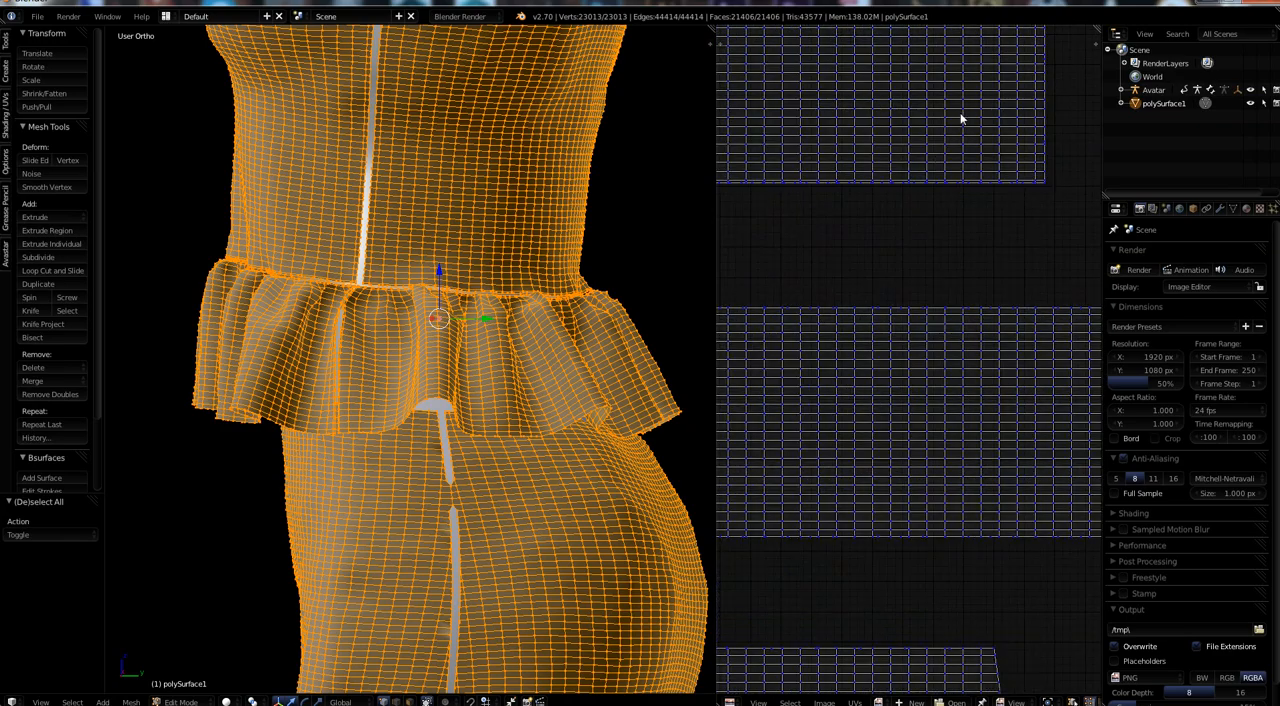
{"action": "scroll", "coordinate": [997, 429], "scroll_direction": "down", "scroll_amount": 5}
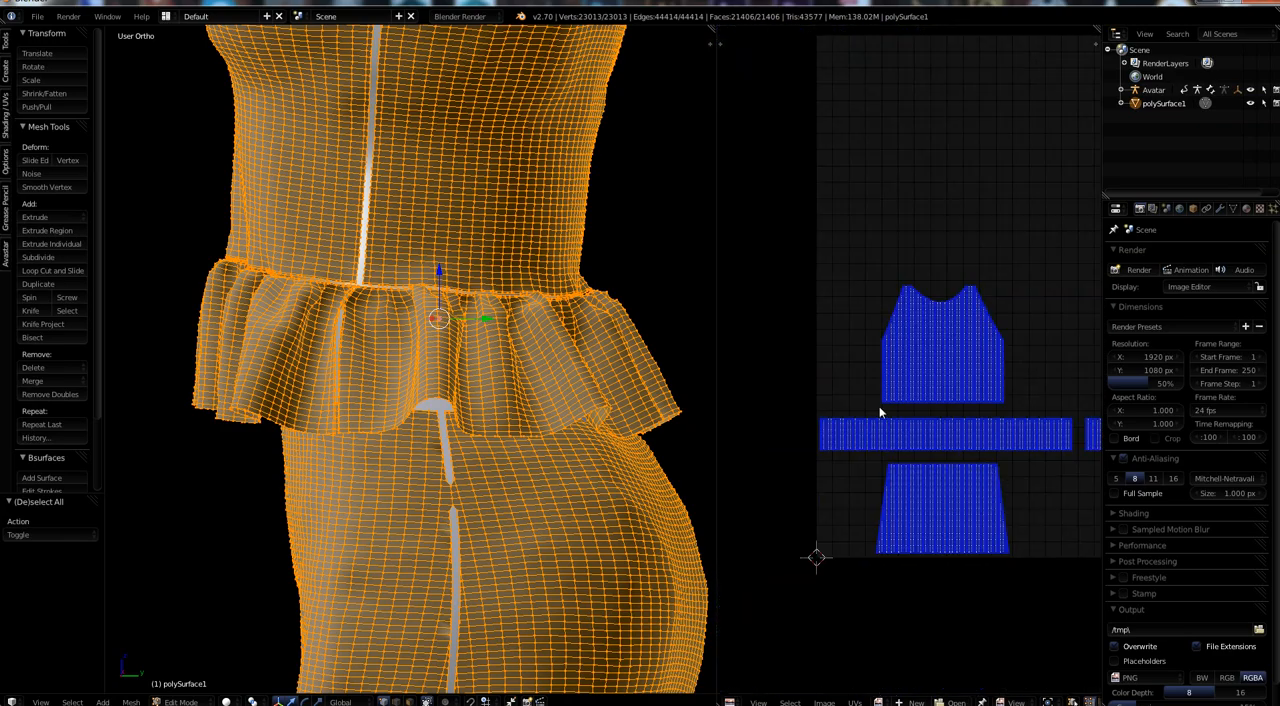
{"action": "middle_click_drag", "start_coordinate": [1009, 525], "coordinate": [910, 500]}
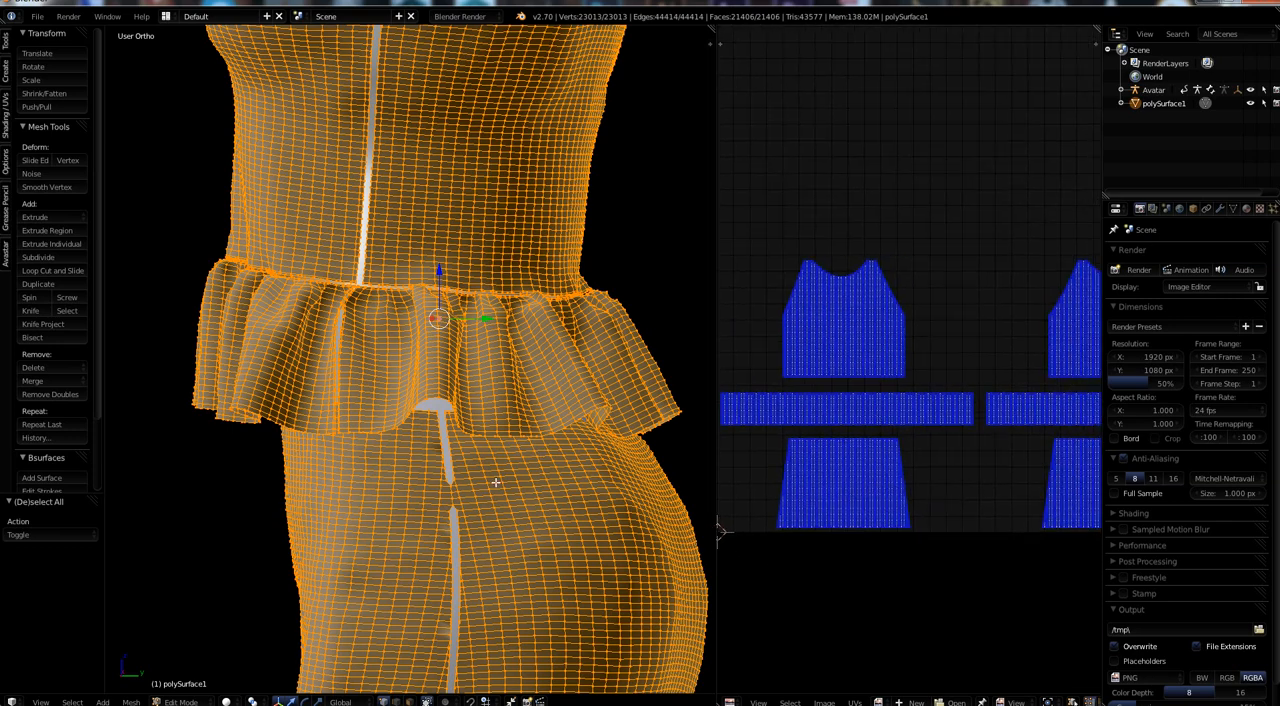
{"action": "scroll", "coordinate": [529, 555], "scroll_direction": "up", "scroll_amount": 3}
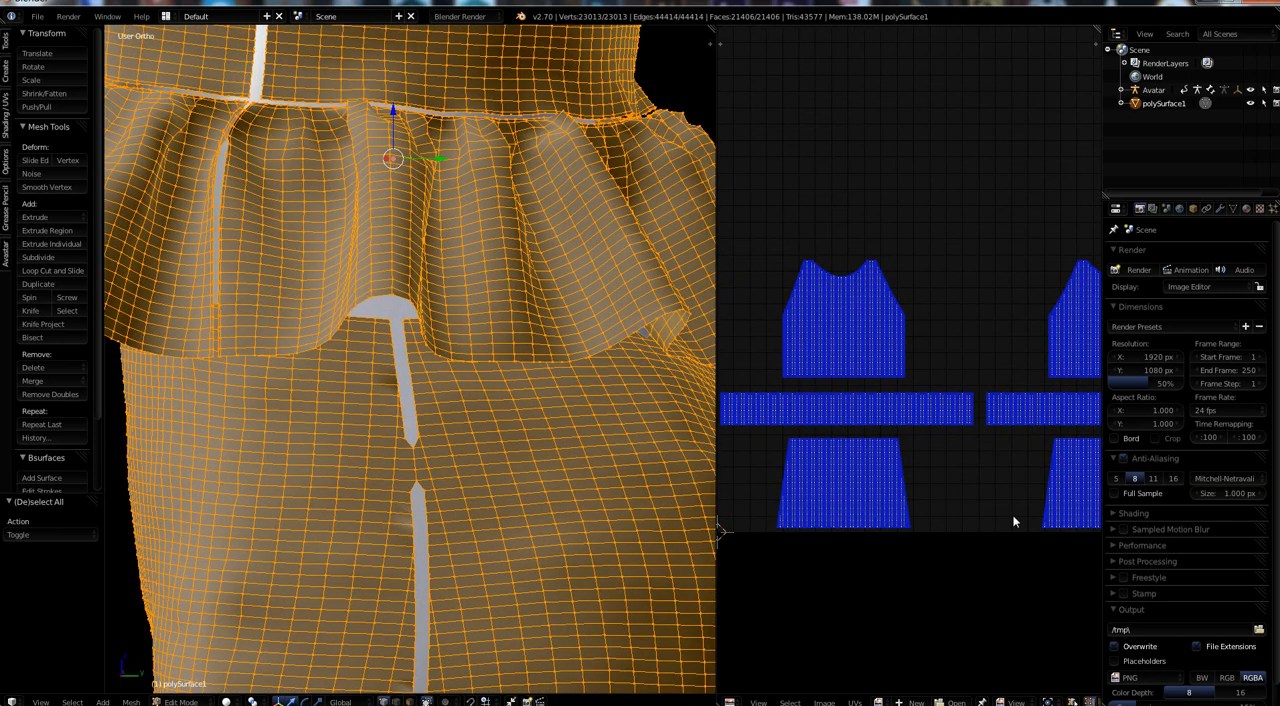
{"action": "middle_click_drag", "start_coordinate": [1014, 520], "coordinate": [817, 503]}
{"action": "scroll", "coordinate": [445, 570], "scroll_direction": "up", "scroll_amount": 6}
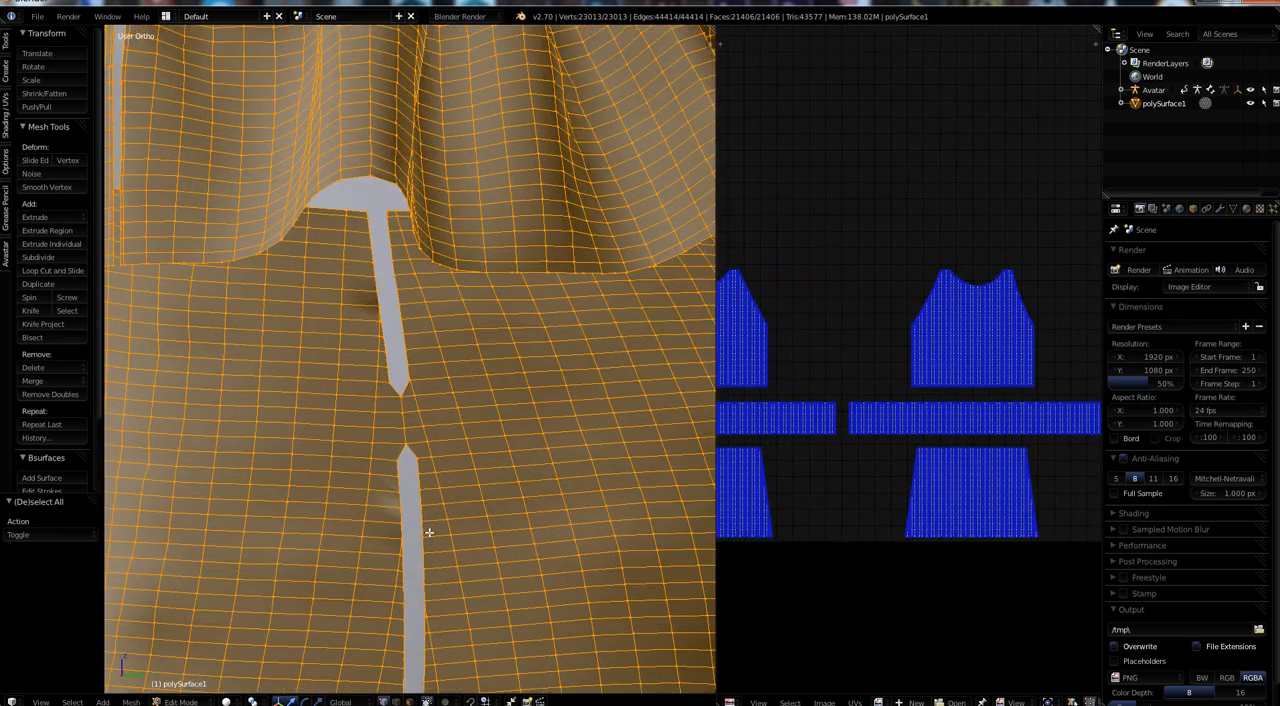
Fill a face between four vertices across the gap just below the merged seam section and inspect its UVs.
{"action": "right_click", "coordinate": [411, 446]}
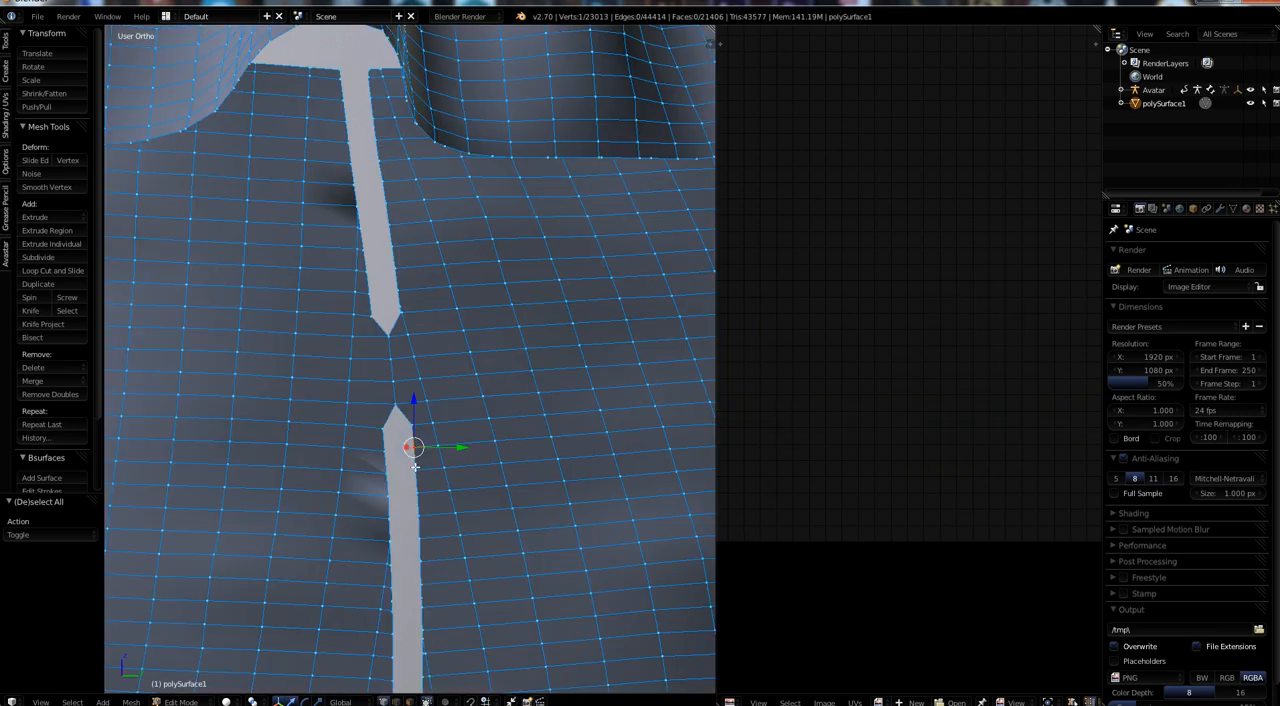
{"action": "right_click", "coordinate": [414, 469], "text": "shift"}
{"action": "right_click", "coordinate": [387, 450], "text": "shift"}
{"action": "right_click", "coordinate": [389, 476], "text": "shift"}
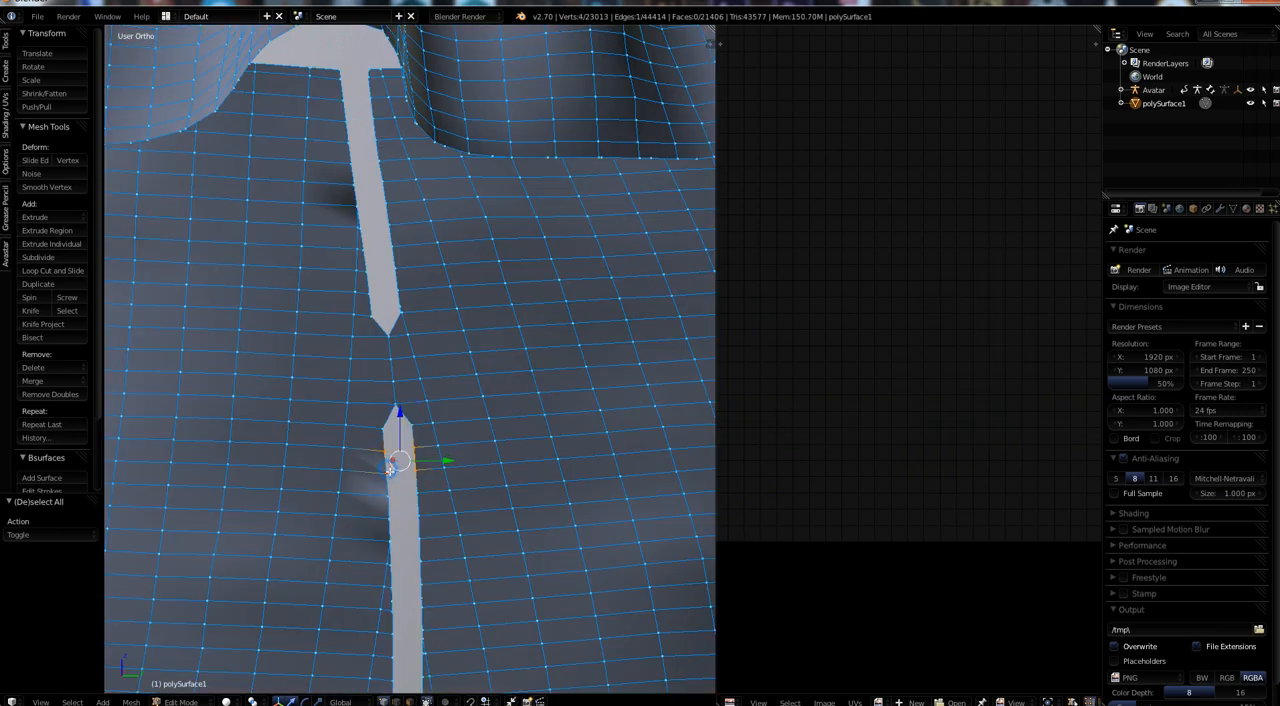
{"action": "key", "text": "f"}
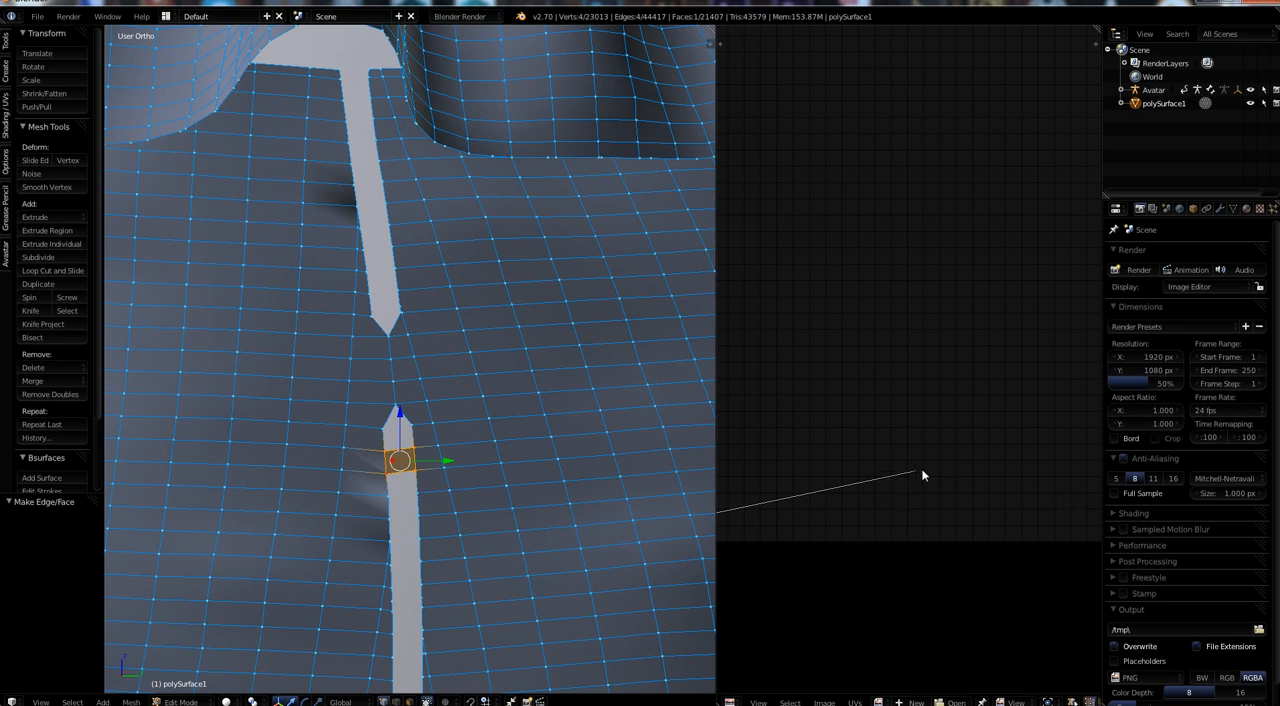
{"action": "middle_click_drag", "start_coordinate": [820, 594], "coordinate": [917, 548]}
{"action": "scroll", "coordinate": [960, 550], "scroll_direction": "down", "scroll_amount": 2}
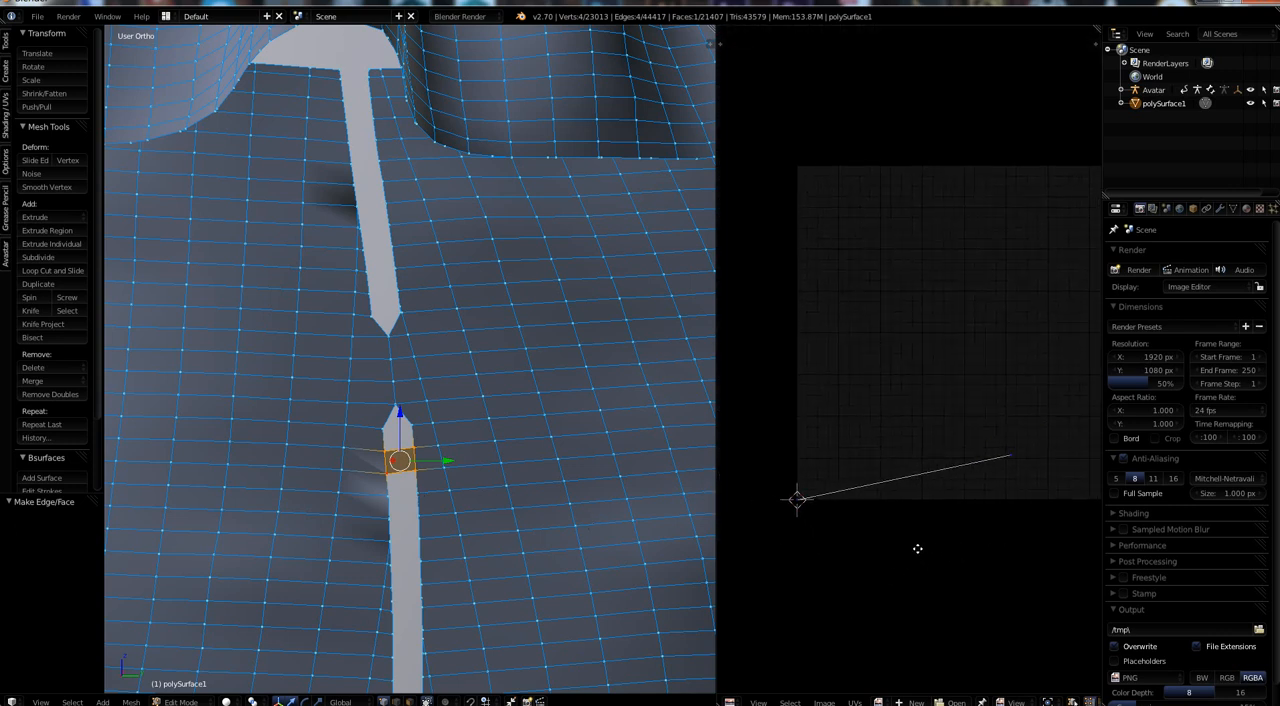
{"action": "right_click", "coordinate": [420, 492]}
{"action": "right_click", "coordinate": [420, 513], "text": "shift"}
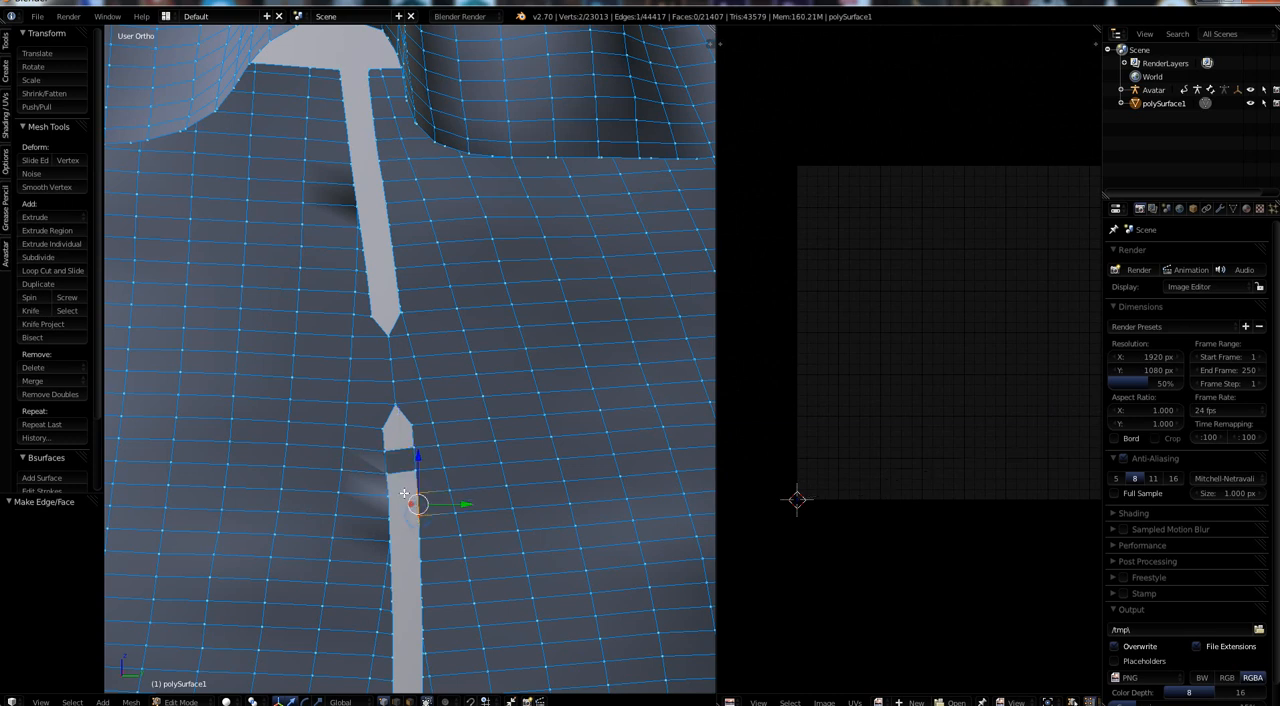
{"action": "right_click", "coordinate": [391, 493], "text": "shift"}
Bridge the two edges of the gap above the merged section, using five consecutive vertices on each side.
{"action": "scroll", "coordinate": [416, 313], "scroll_direction": "up", "scroll_amount": 5}
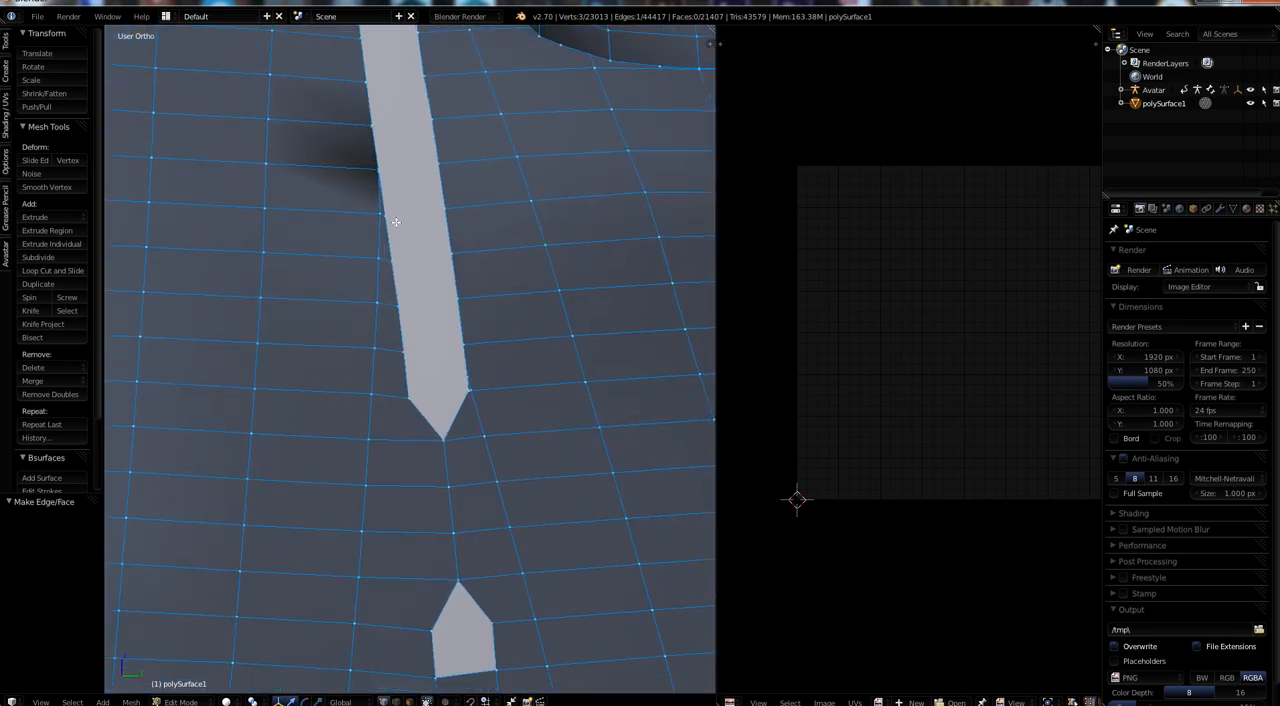
{"action": "left_click", "coordinate": [392, 214]}
{"action": "left_click", "coordinate": [390, 258], "text": "shift"}
{"action": "left_click", "coordinate": [396, 305], "text": "shift"}
{"action": "left_click", "coordinate": [403, 352], "text": "shift"}
{"action": "left_click", "coordinate": [407, 395], "text": "shift"}
{"action": "left_click", "coordinate": [444, 214], "text": "shift"}
{"action": "left_click", "coordinate": [447, 250], "text": "shift"}
{"action": "left_click", "coordinate": [452, 300], "text": "shift"}
{"action": "left_click", "coordinate": [463, 344], "text": "shift"}
{"action": "left_click", "coordinate": [467, 379], "text": "shift"}
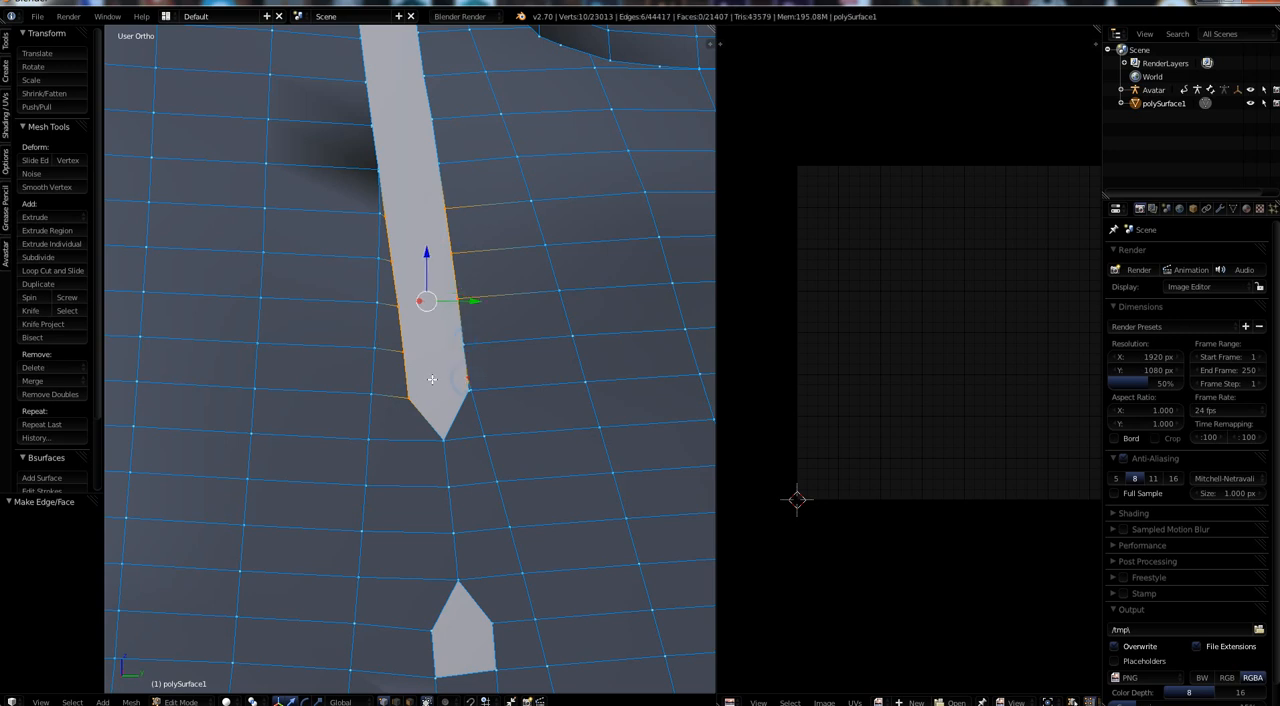
{"action": "left_click", "coordinate": [460, 344], "text": "shift"}
{"action": "key", "text": "ctrl+e"}
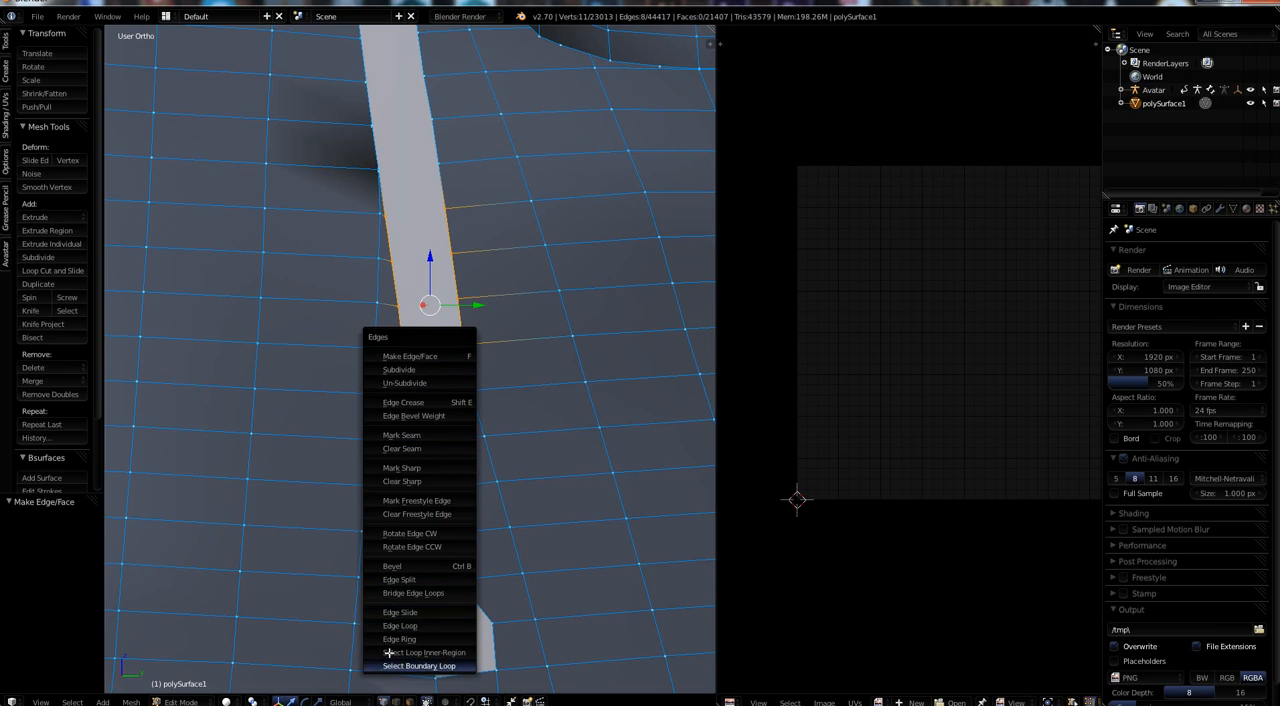
{"action": "left_click", "coordinate": [399, 593]}
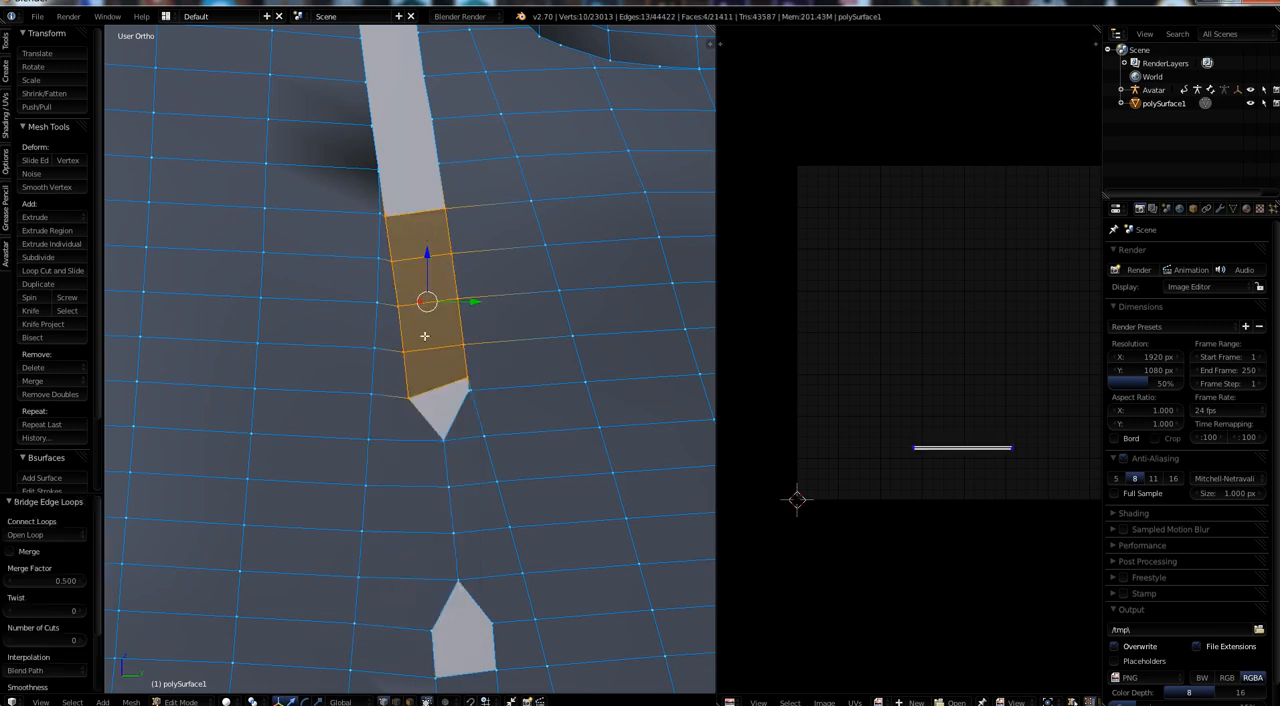
Select the entire mesh and examine how the bridged and filled seam faces map between the skirt's UV islands.
{"action": "scroll", "coordinate": [1005, 500], "scroll_direction": "up", "scroll_amount": 5}
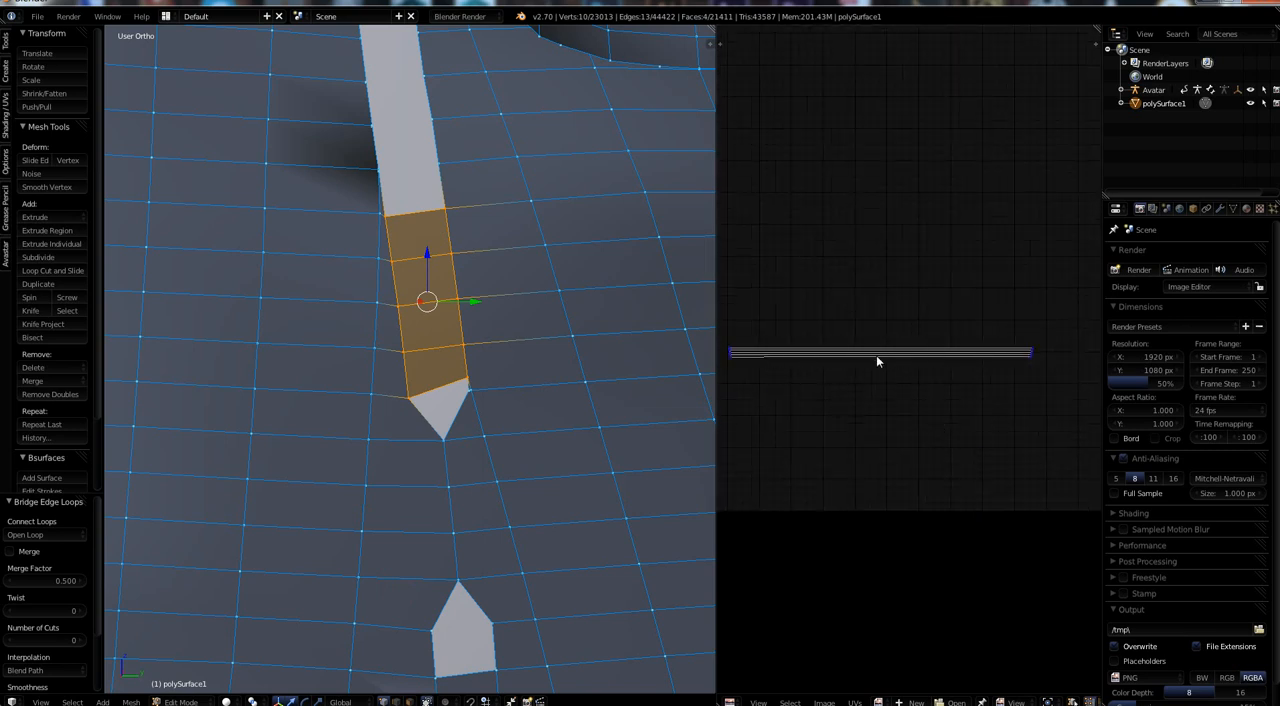
{"action": "key", "text": "a"}
{"action": "key", "text": "a"}
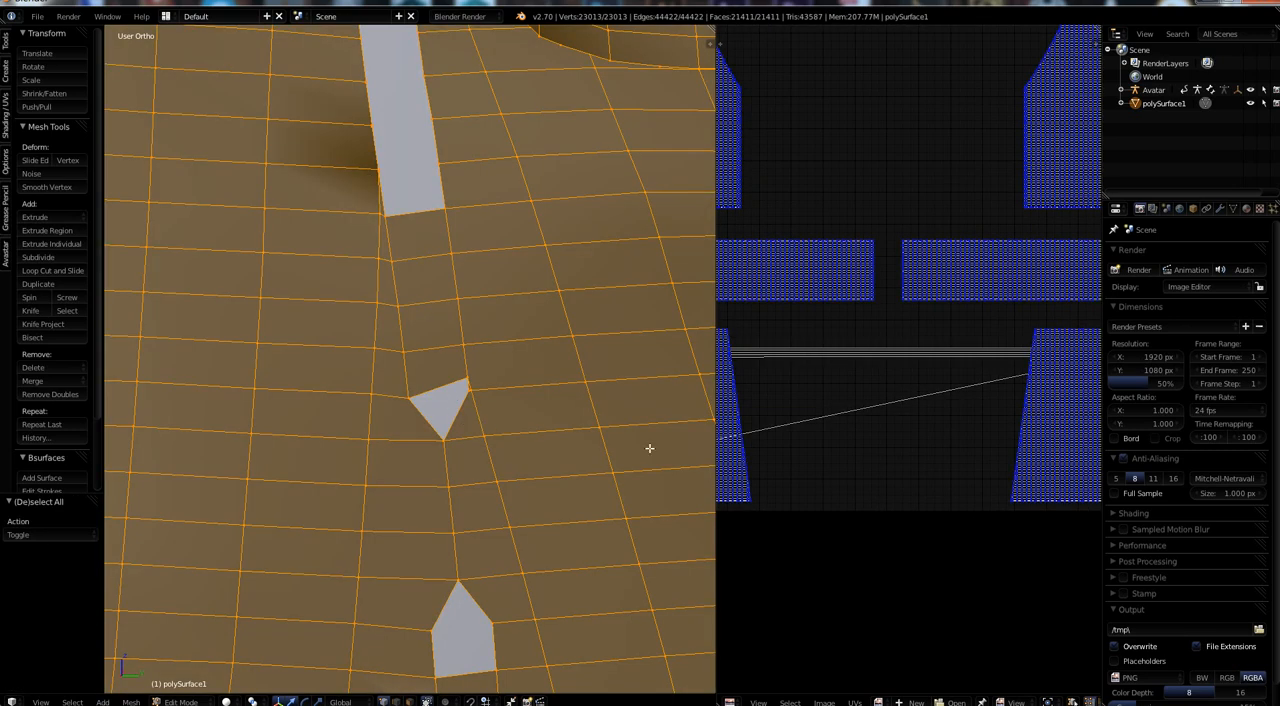
{"action": "scroll", "coordinate": [751, 486], "scroll_direction": "down", "scroll_amount": 2}
{"action": "scroll", "coordinate": [849, 434], "scroll_direction": "down", "scroll_amount": 1}
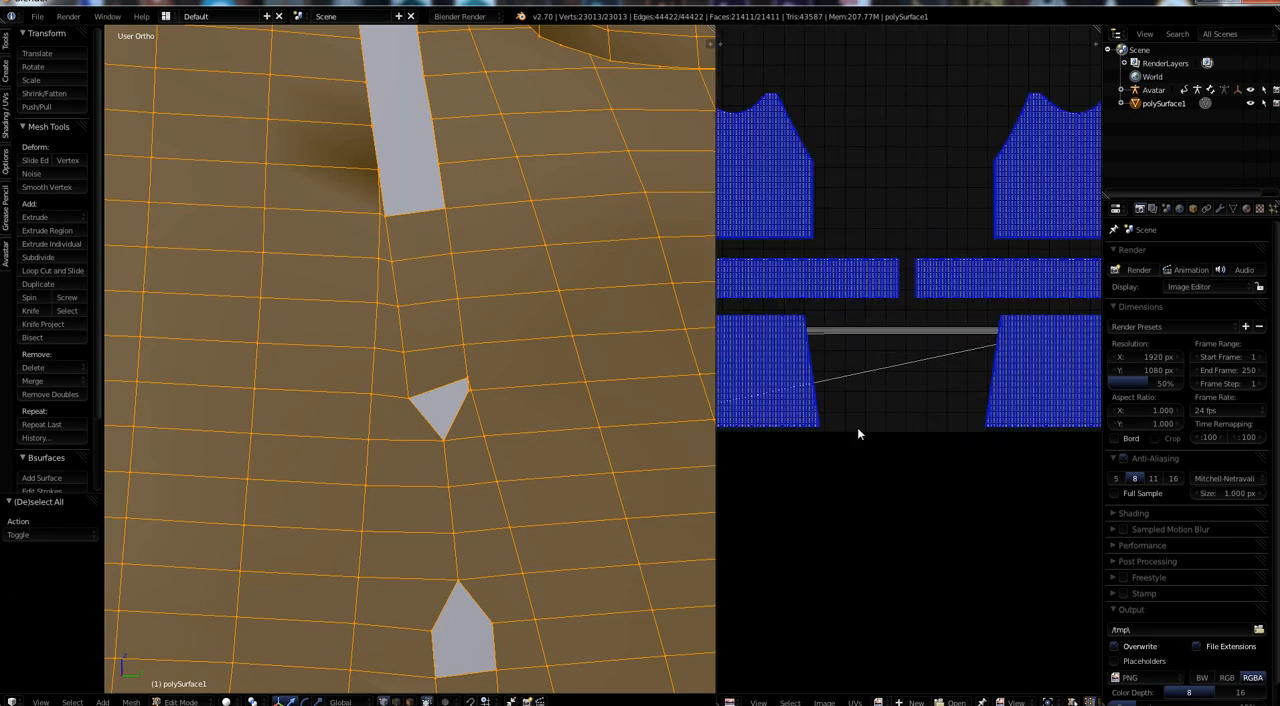
Examine the stretched seam faces between the skirt's UV islands, then inspect the skirt and peplum mesh from the side and front.
{"action": "scroll", "coordinate": [857, 427], "scroll_direction": "up", "scroll_amount": 2}
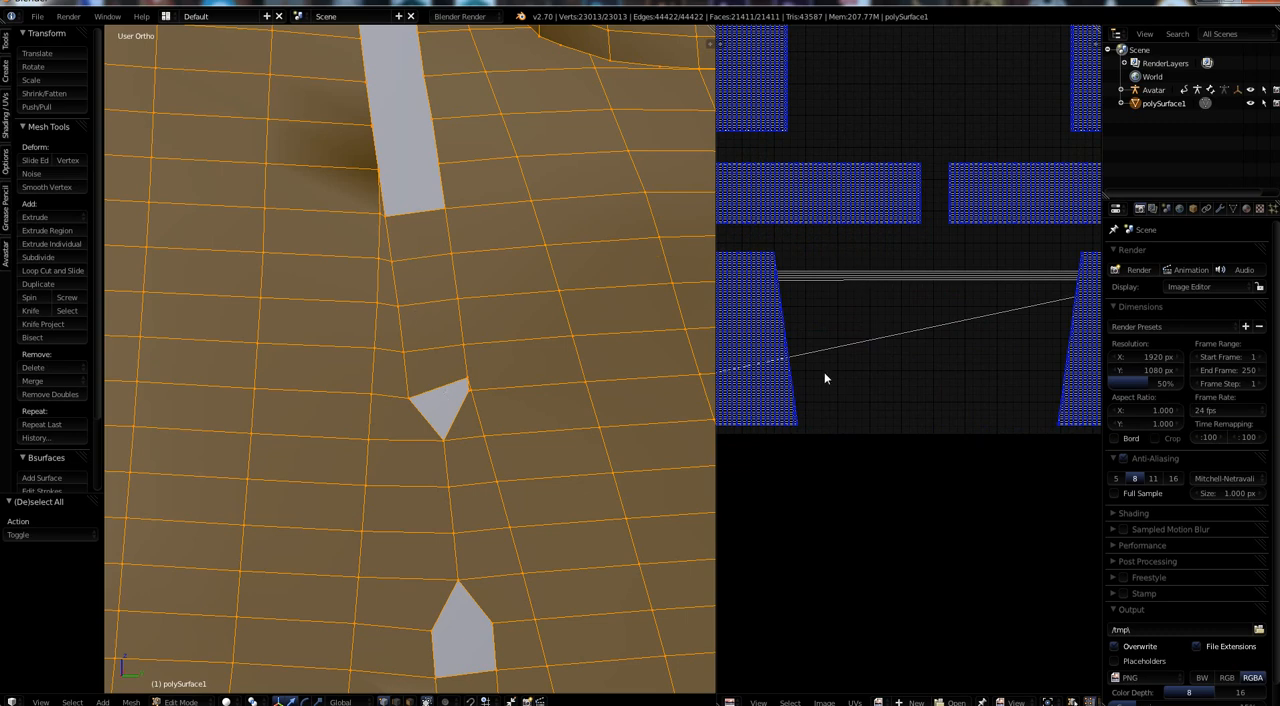
{"action": "scroll", "coordinate": [824, 372], "scroll_direction": "down", "scroll_amount": 3}
{"action": "scroll", "coordinate": [451, 432], "scroll_direction": "down", "scroll_amount": 2}
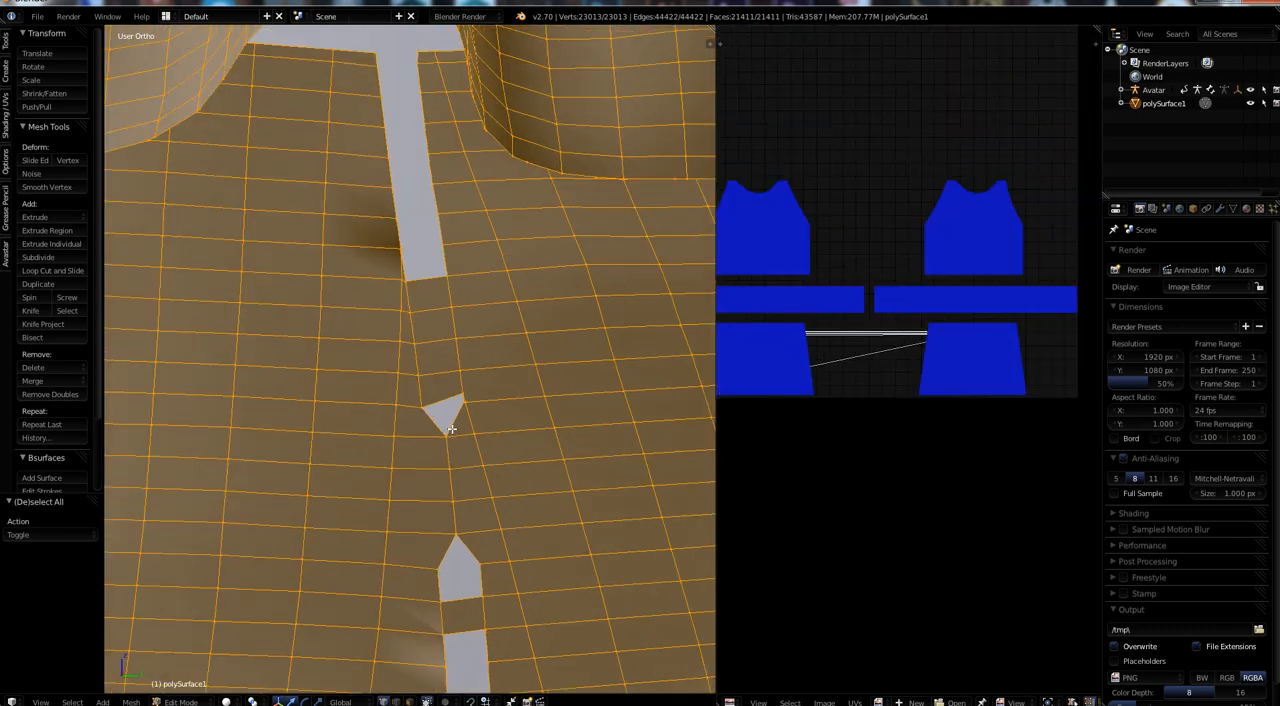
{"action": "mouse_move", "coordinate": [445, 455]}
{"action": "middle_mouse_down"}
{"action": "mouse_move", "coordinate": [477, 460]}
{"action": "mouse_move", "coordinate": [440, 426]}
{"action": "mouse_move", "coordinate": [443, 436]}
{"action": "middle_mouse_up"}
{"action": "scroll", "coordinate": [443, 436], "scroll_direction": "down", "scroll_amount": 6}
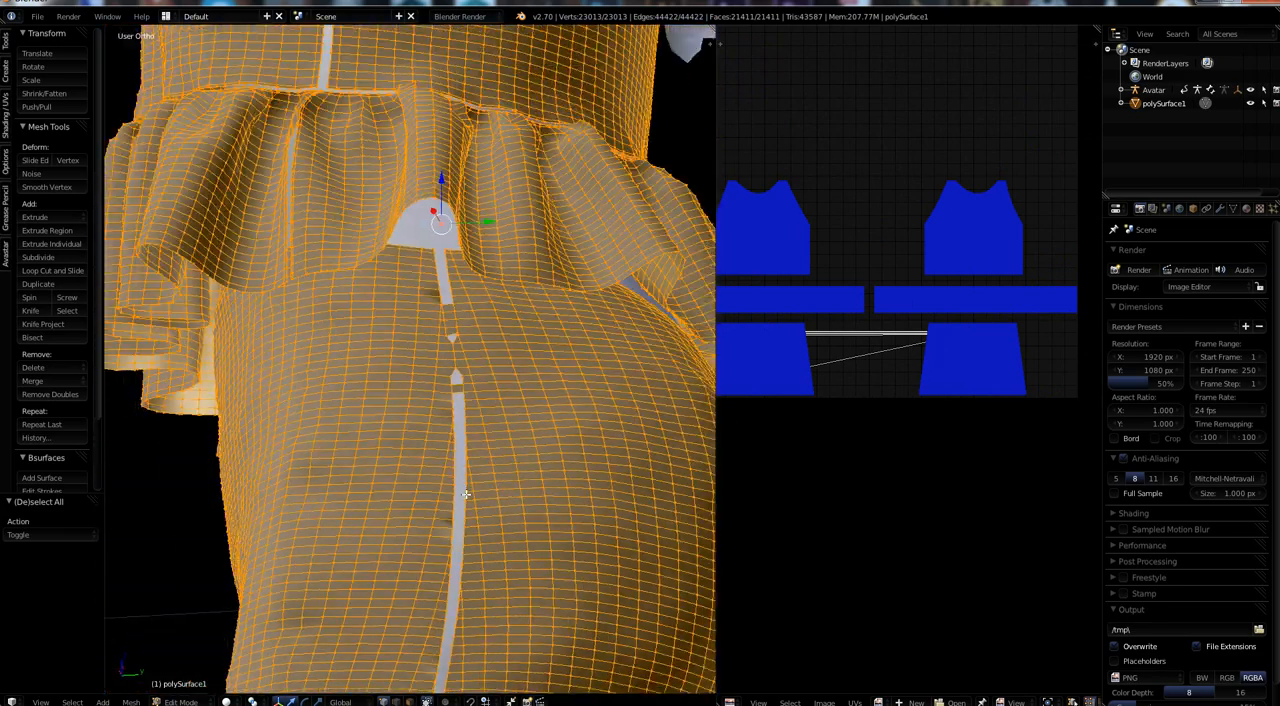
{"action": "middle_click_drag", "start_coordinate": [463, 512], "coordinate": [603, 580]}
{"action": "scroll", "coordinate": [468, 517], "scroll_direction": "up", "scroll_amount": 6}
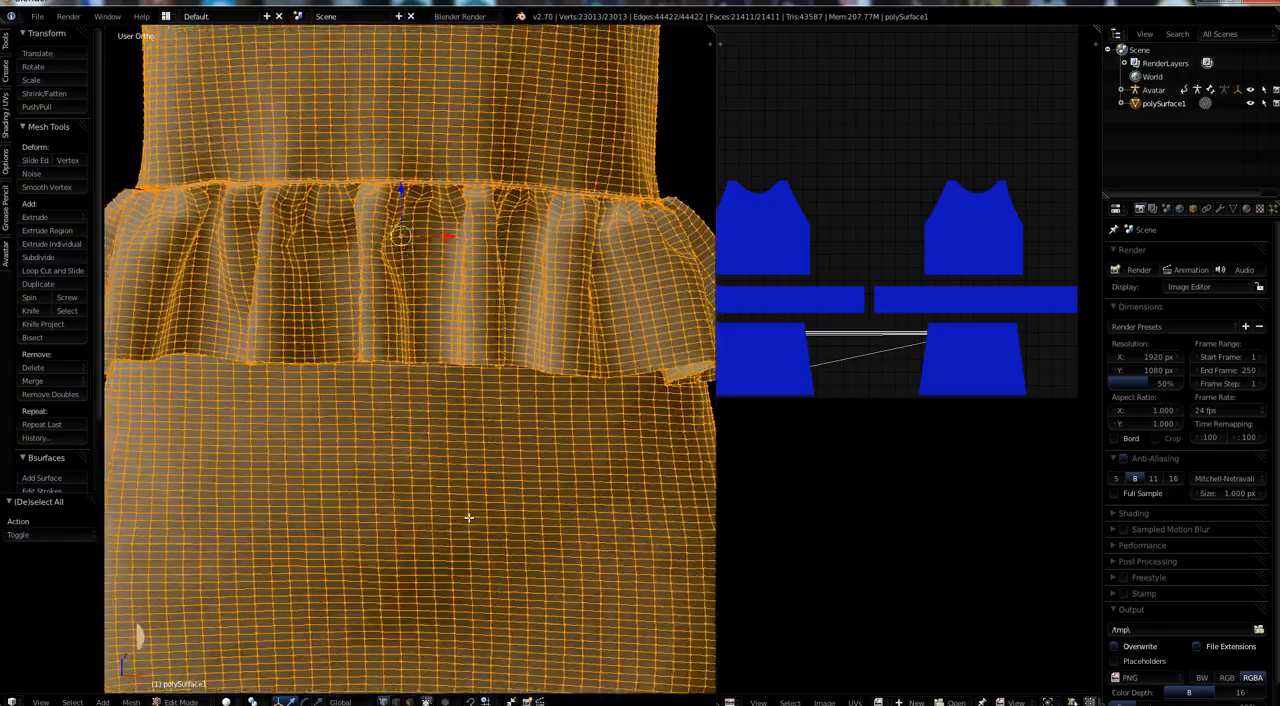
{"action": "middle_click_drag", "start_coordinate": [468, 517], "coordinate": [630, 425]}
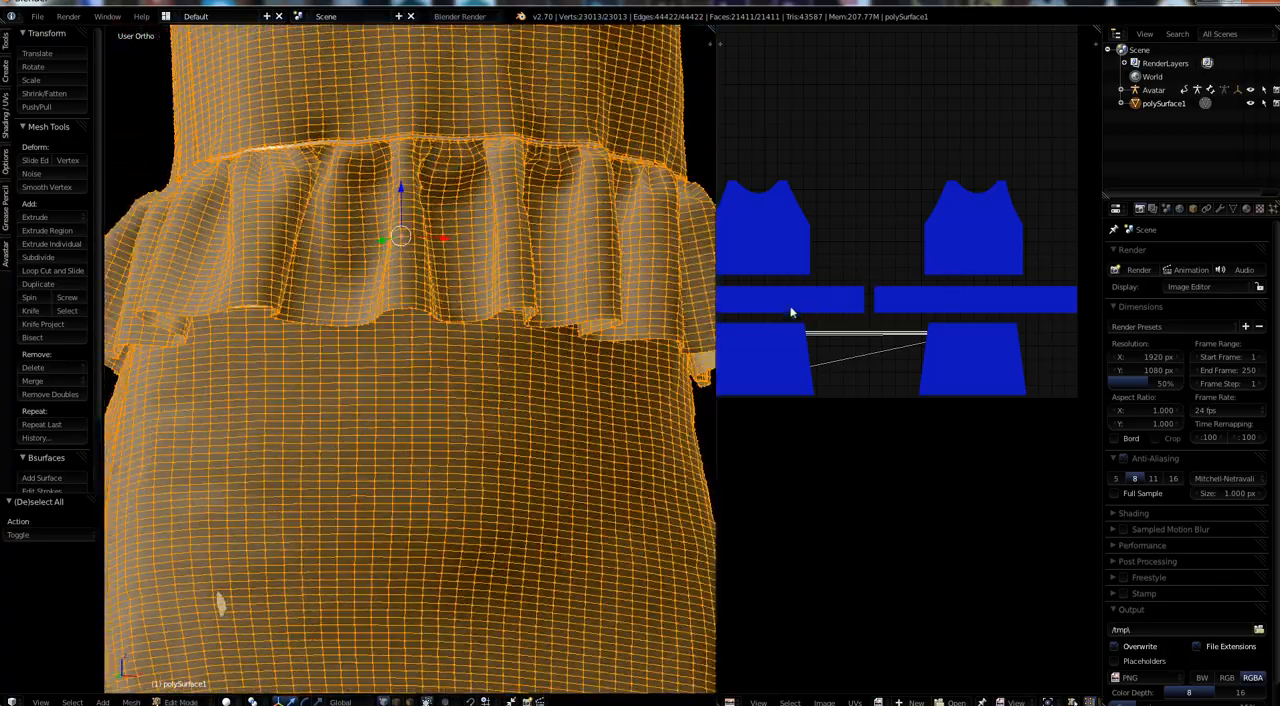
{"action": "middle_click_drag", "start_coordinate": [386, 528], "coordinate": [373, 481]}
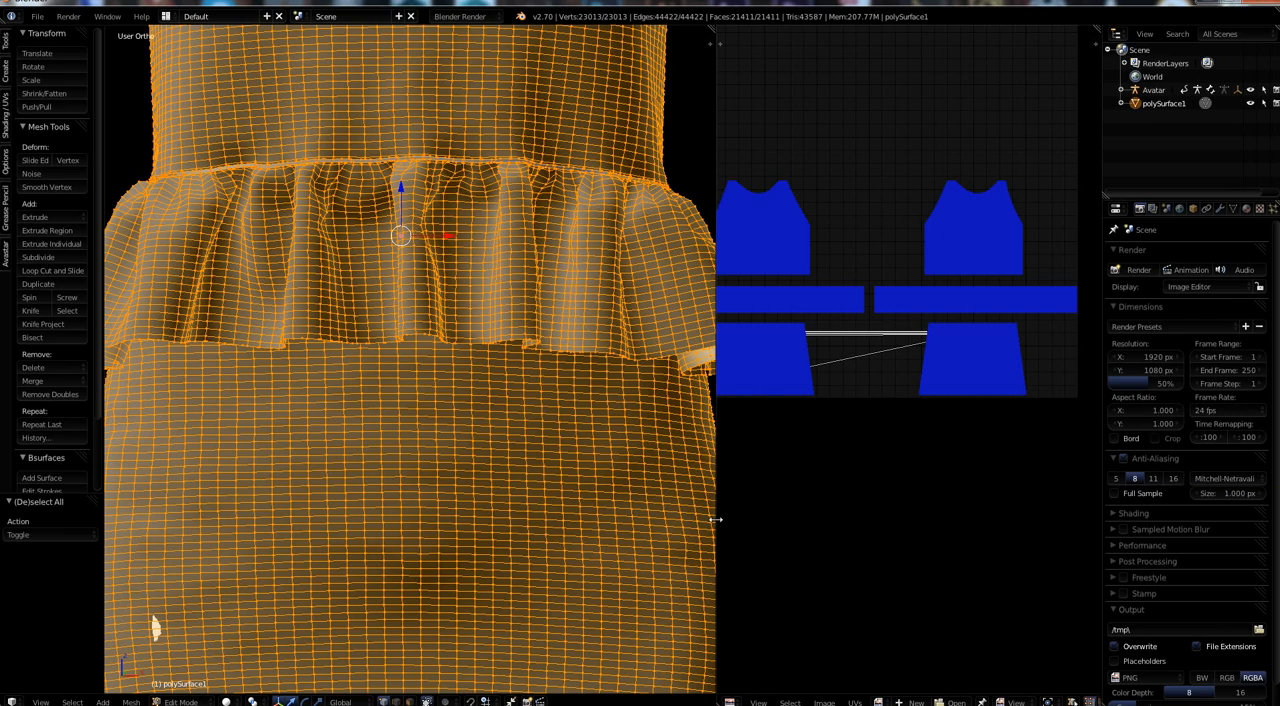
Widen the 3D viewport at the UV editor's expense and inspect the whole outfit on the avatar from the front and at an angle.
{"action": "left_click_drag", "start_coordinate": [716, 519], "coordinate": [888, 525]}
{"action": "scroll", "coordinate": [669, 483], "scroll_direction": "down", "scroll_amount": 6}
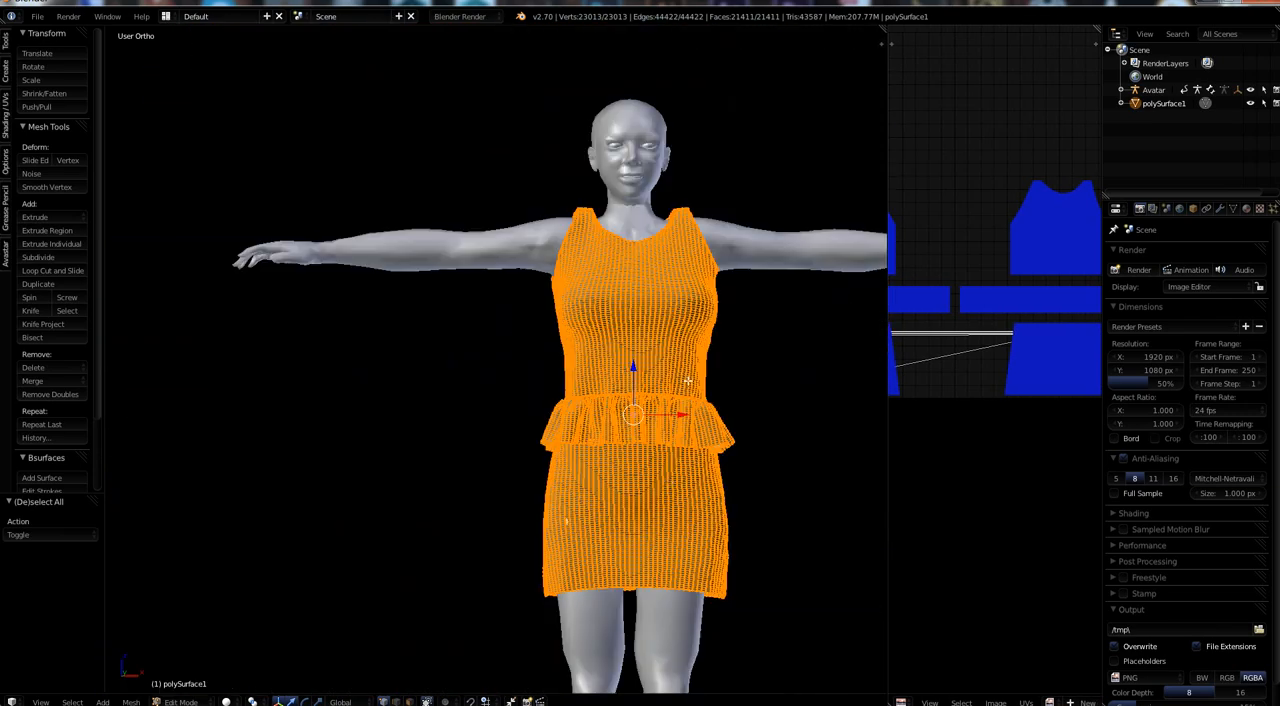
{"action": "middle_click_drag", "start_coordinate": [689, 381], "coordinate": [561, 395], "text": "shift"}
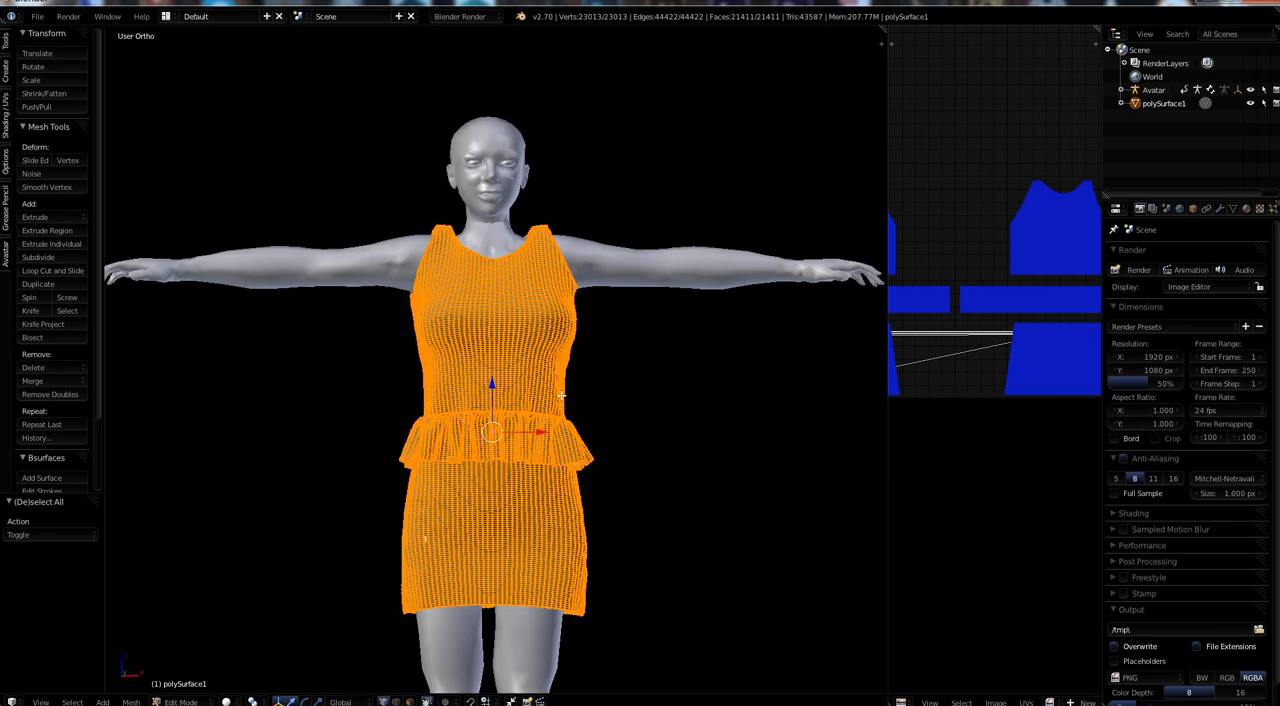
{"action": "middle_click_drag", "start_coordinate": [633, 491], "coordinate": [563, 498]}
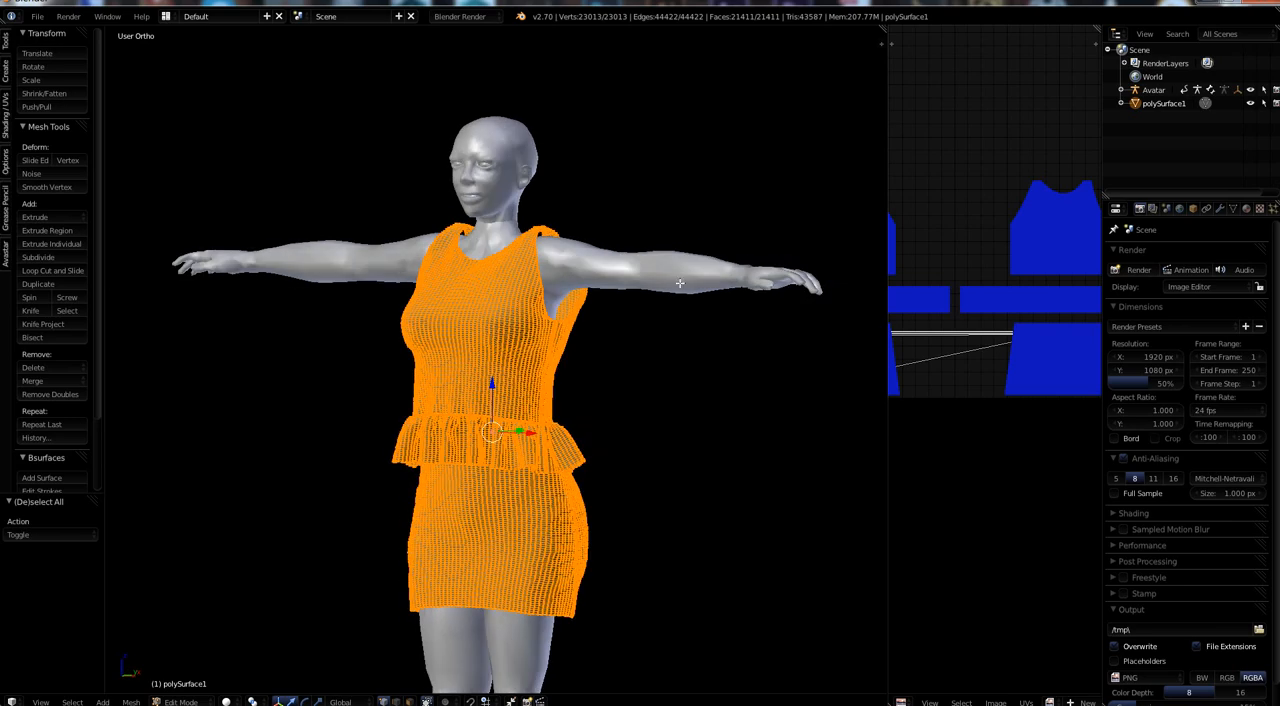